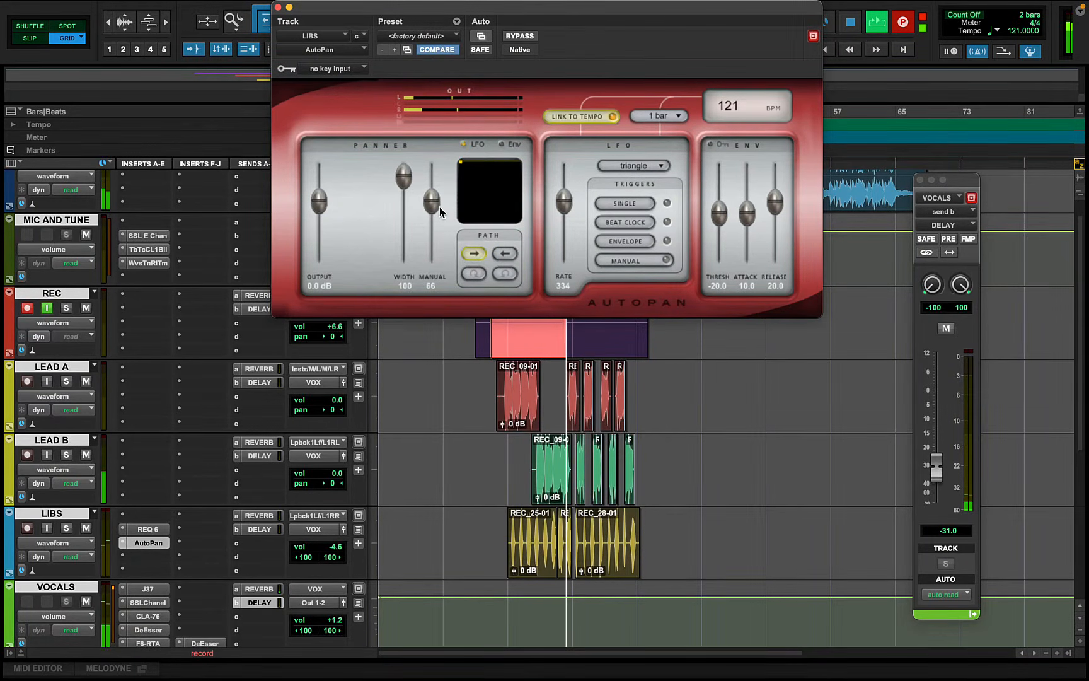
# - Raise the Manual slider in the AutoPan plug-in on the LIBS track
pyautogui.moveTo(439, 206); pyautogui.dragTo(439, 171)
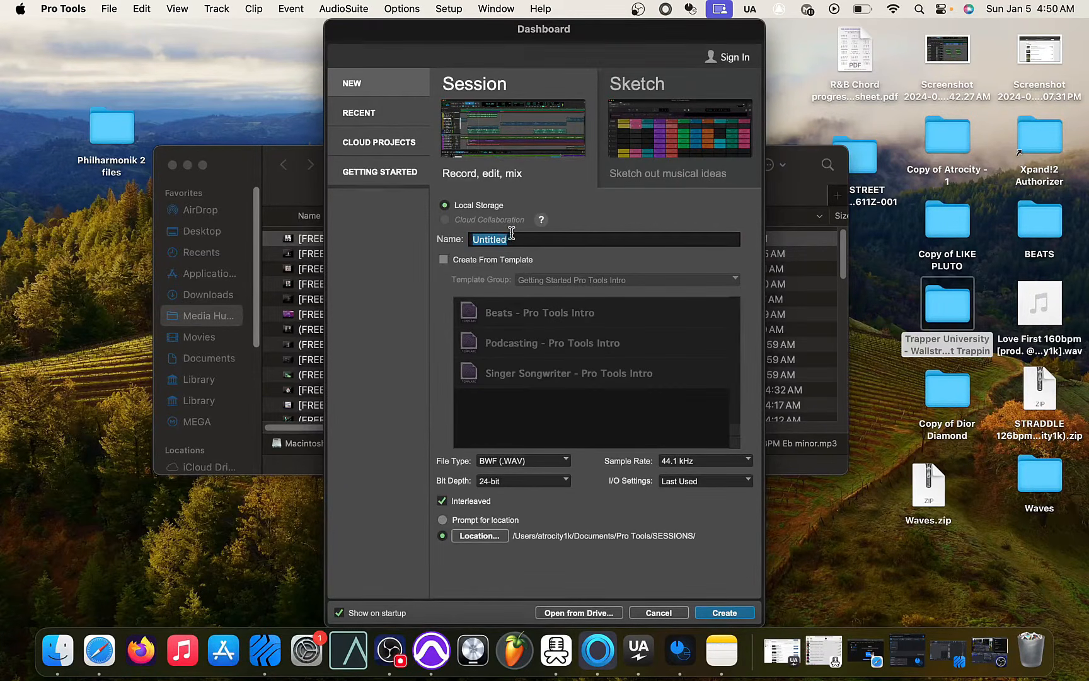
pyautogui.click(443, 260)
pyautogui.click(558, 280)
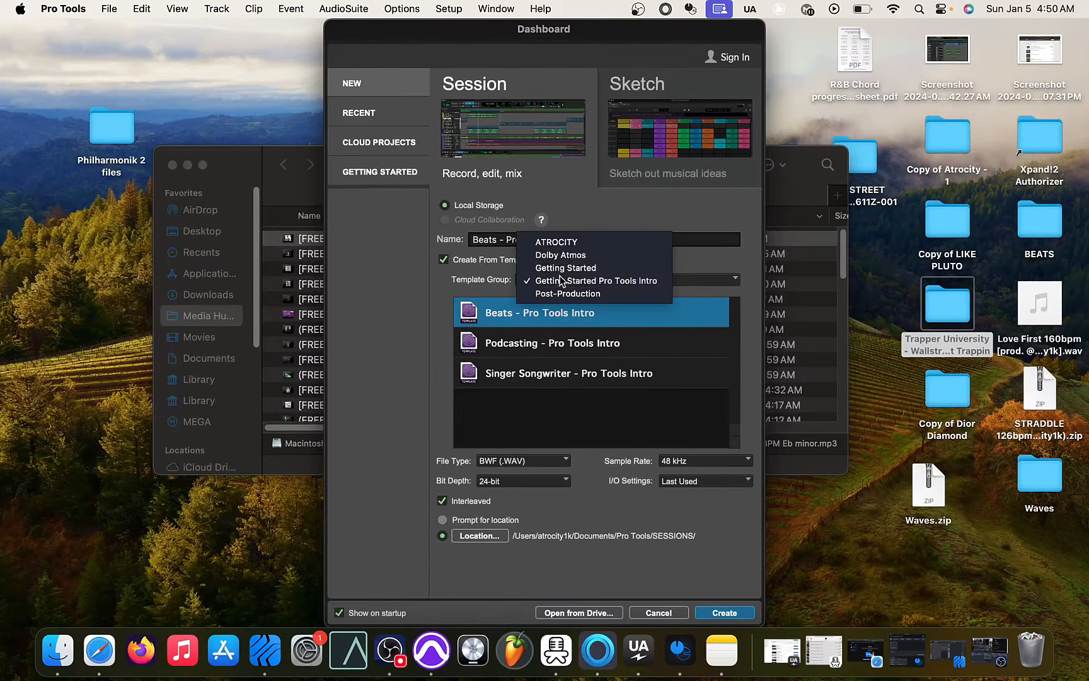
pyautogui.click(439, 278)
pyautogui.click(443, 259)
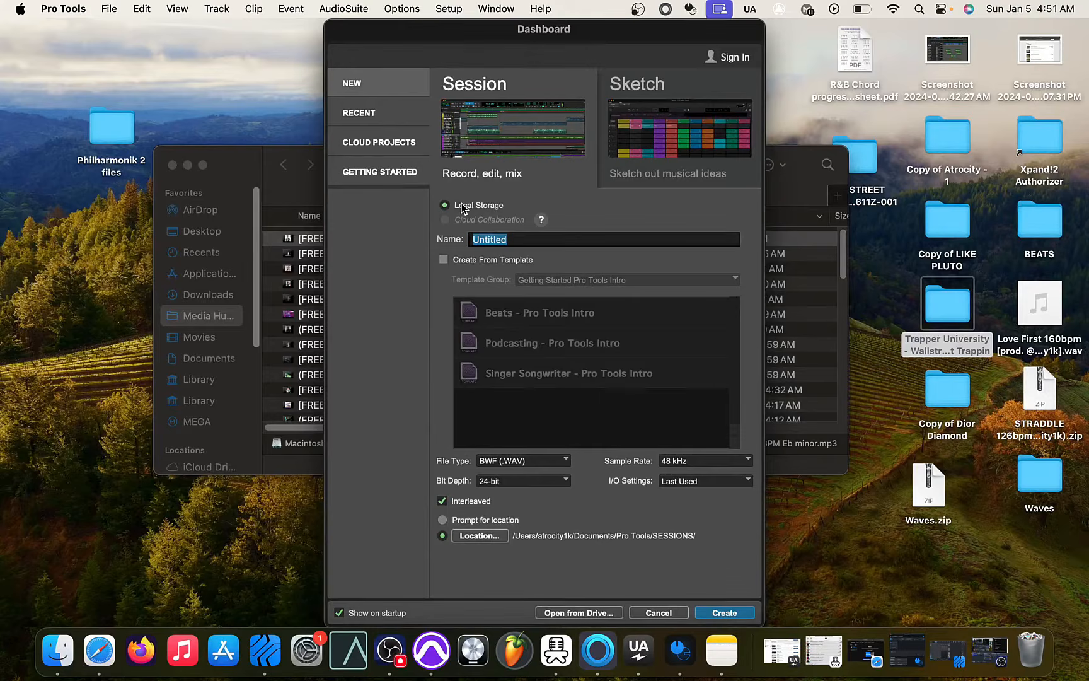
# - Create a new local session named "2025 get started" with a 44.1 kHz sample rate and no template
pyautogui.write('2025 get start')
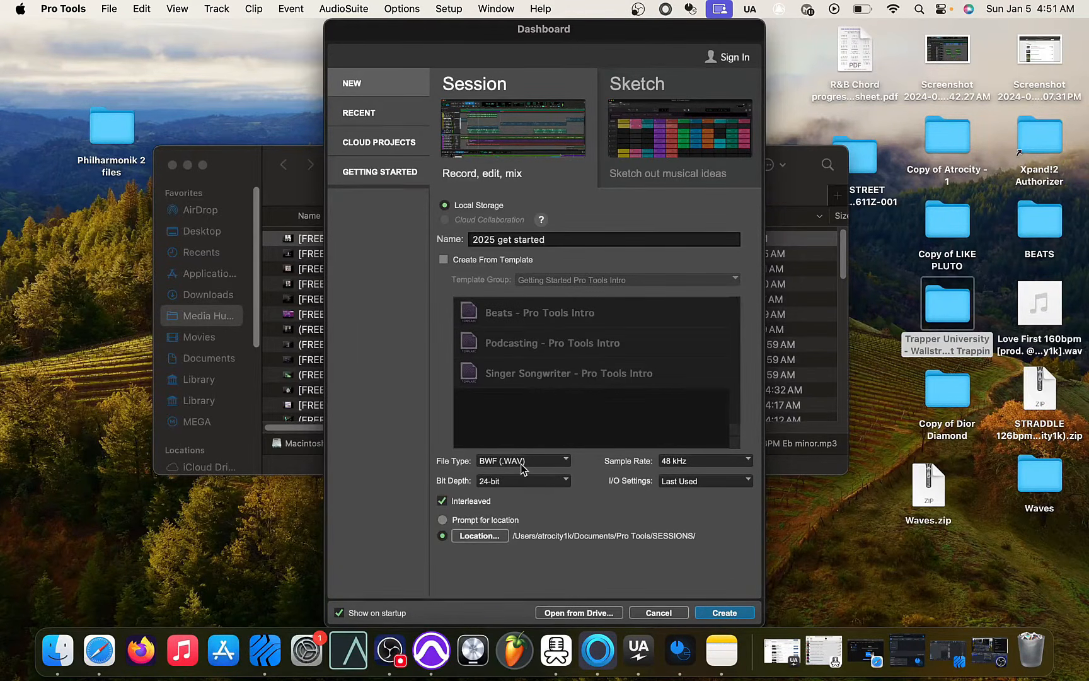
pyautogui.click(690, 462)
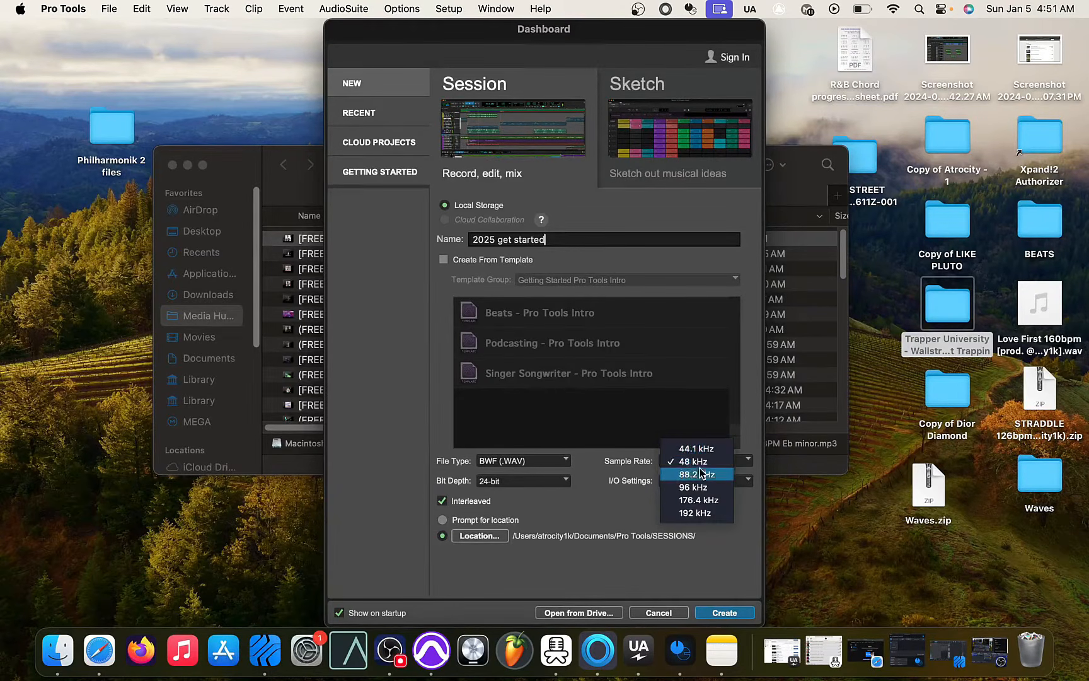
pyautogui.click(703, 449)
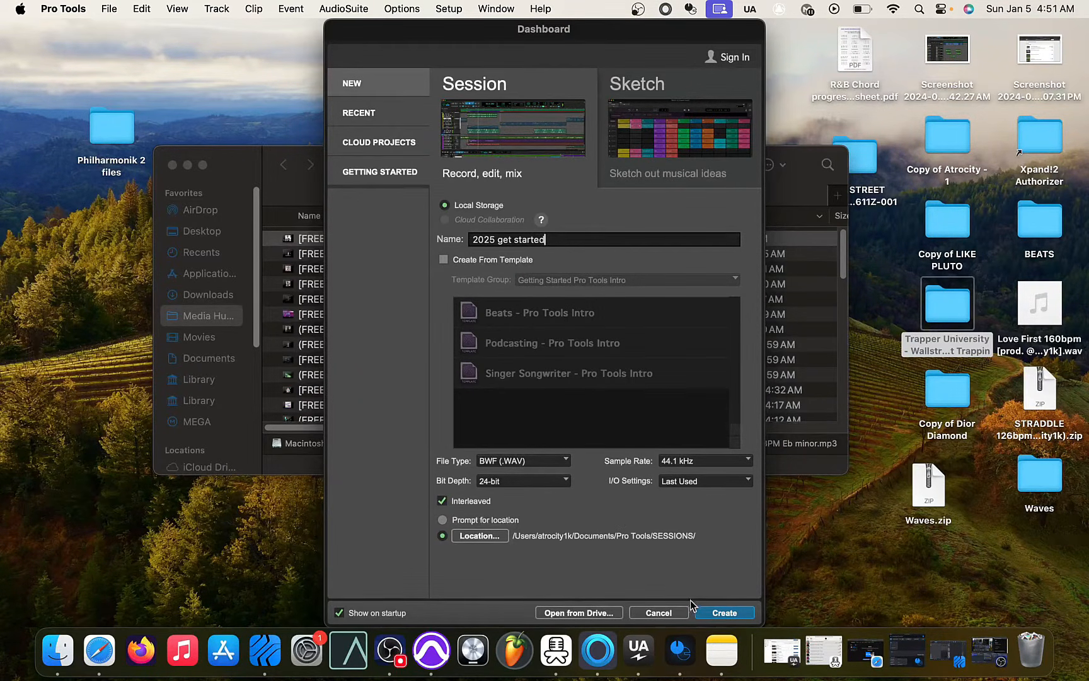
pyautogui.click(724, 613)
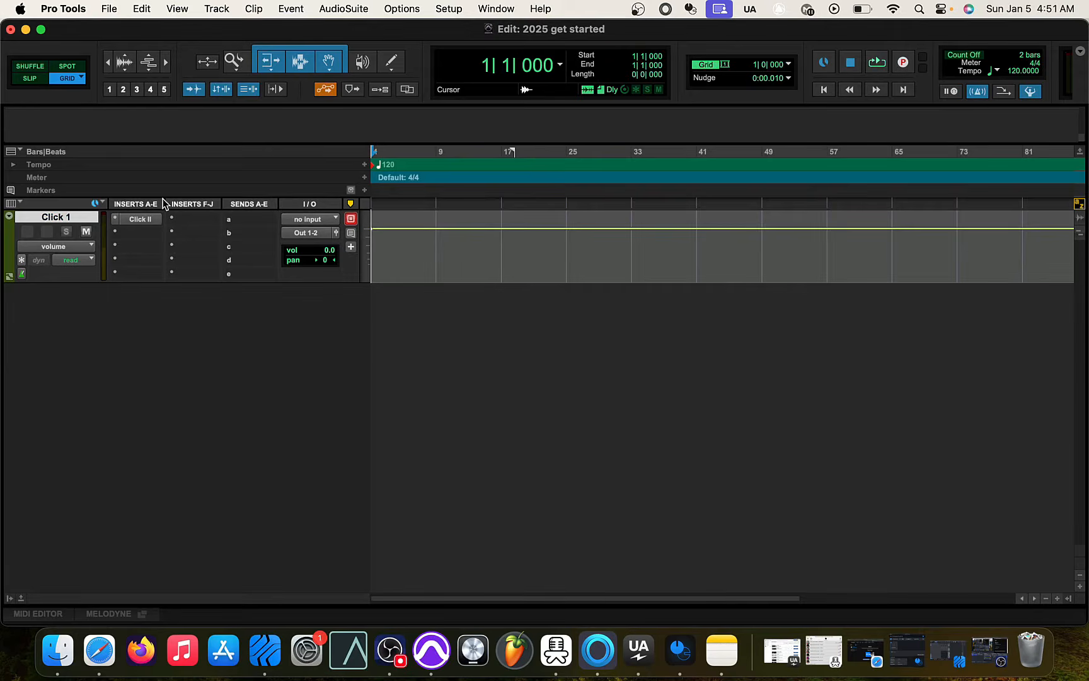
# - Delete the Click 1 track and set the session tempo to 121 BPM
pyautogui.rightClick(65, 218)
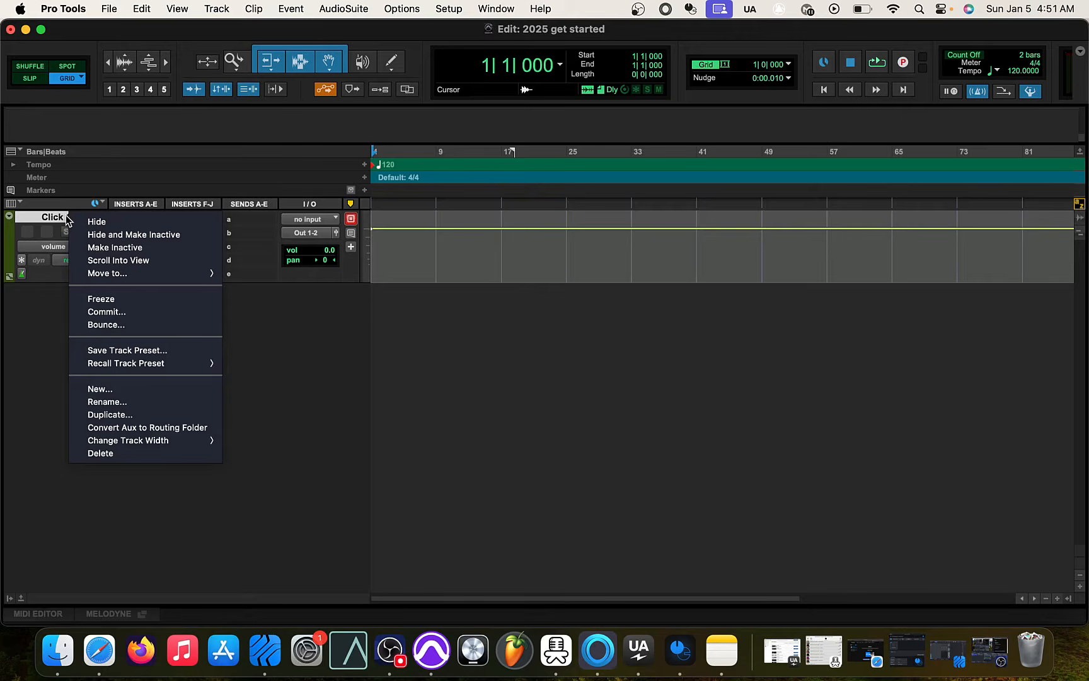
pyautogui.click(107, 453)
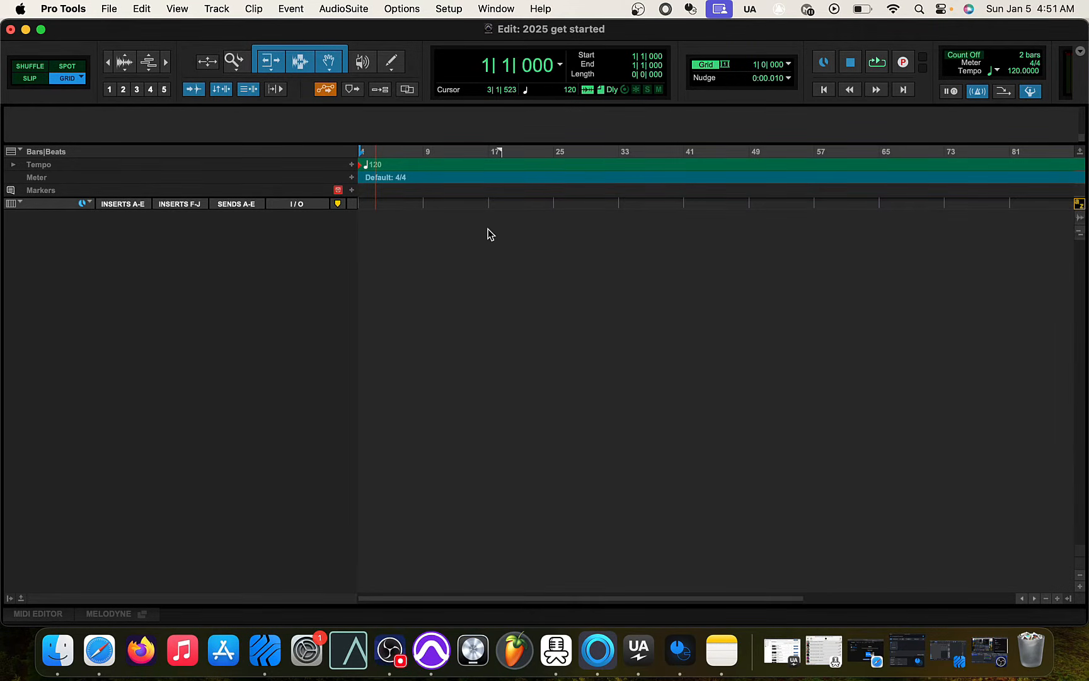
pyautogui.click(1014, 72)
pyautogui.write('121')
pyautogui.press('Return')
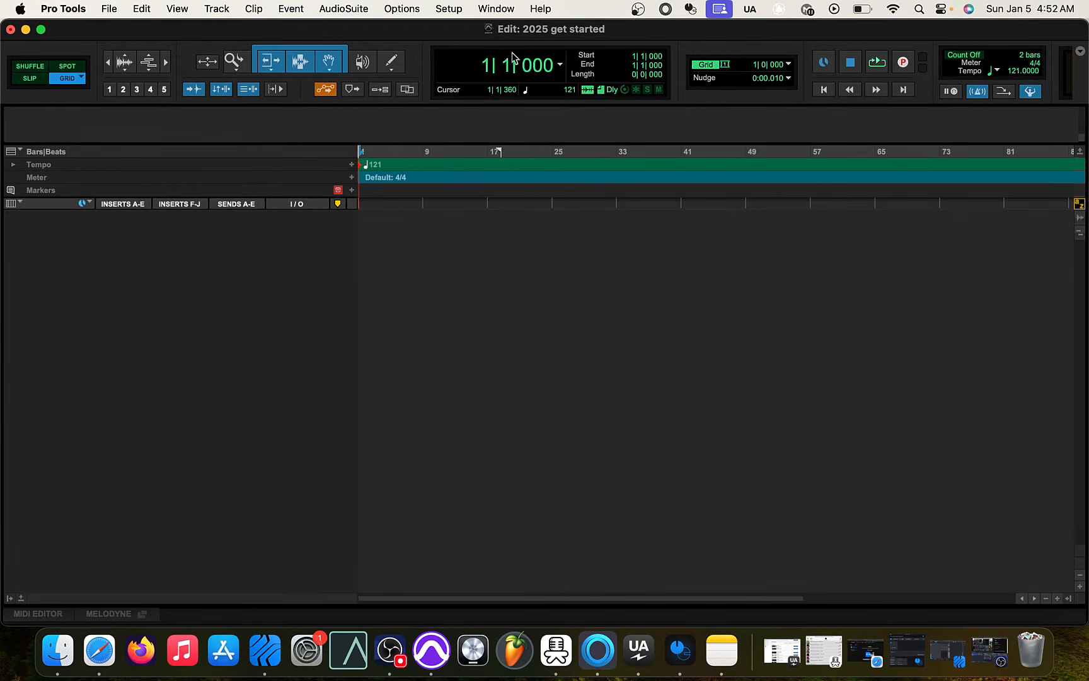
pyautogui.click(726, 64)
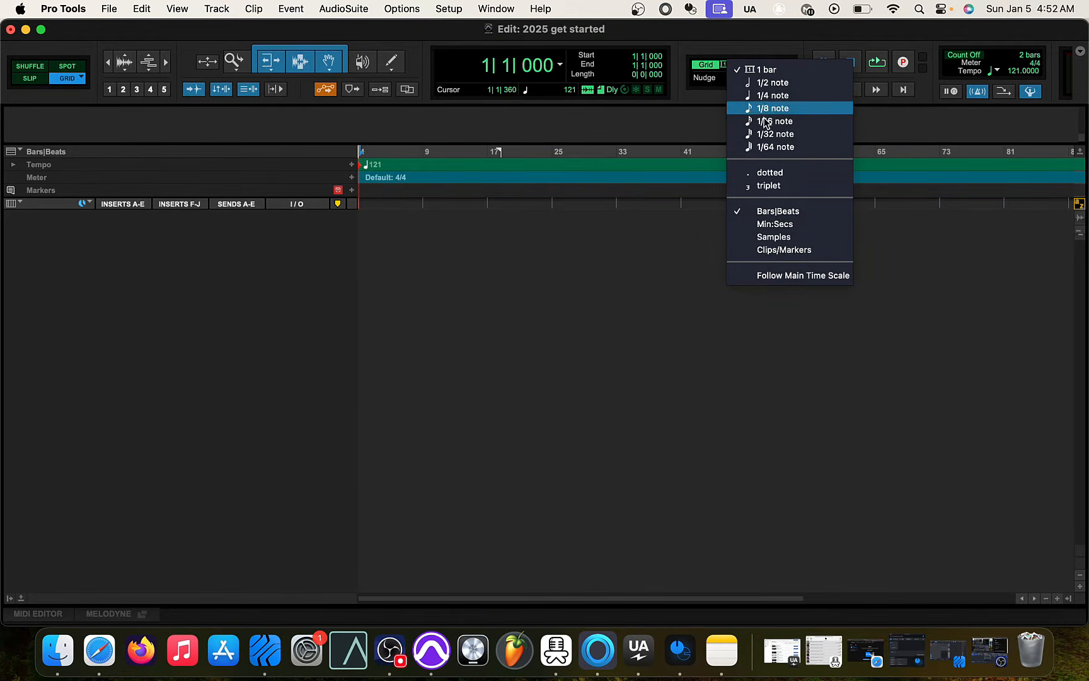
pyautogui.click(740, 52)
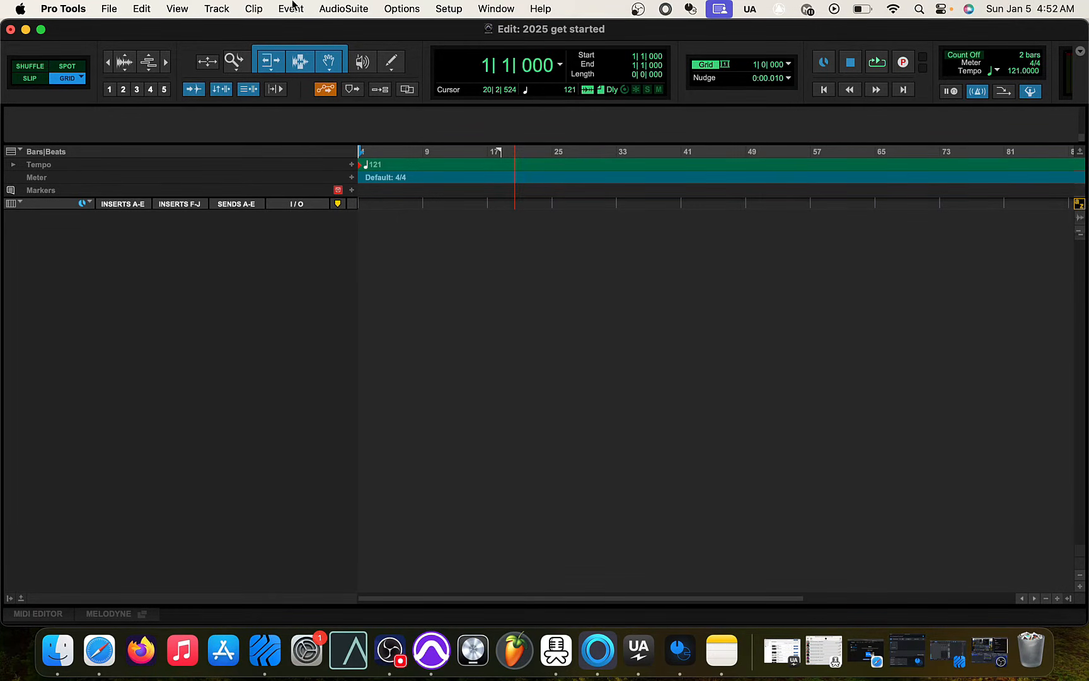
# - Set the playback engine's hardware buffer size to 64 Samples and accept the settings
pyautogui.click(449, 11)
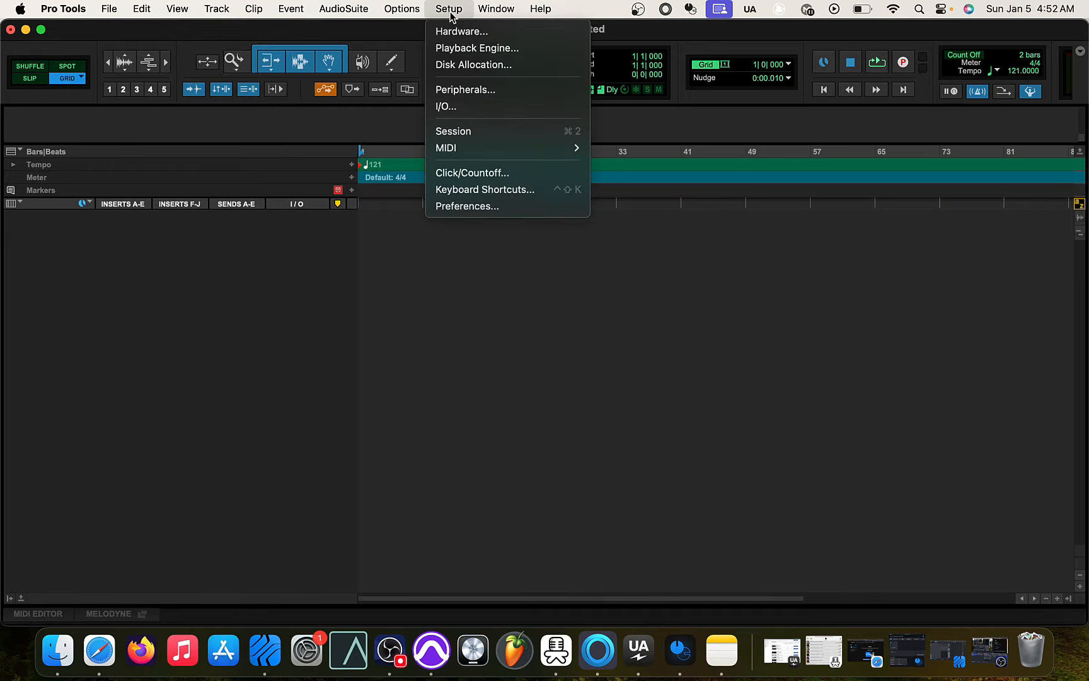
pyautogui.click(474, 49)
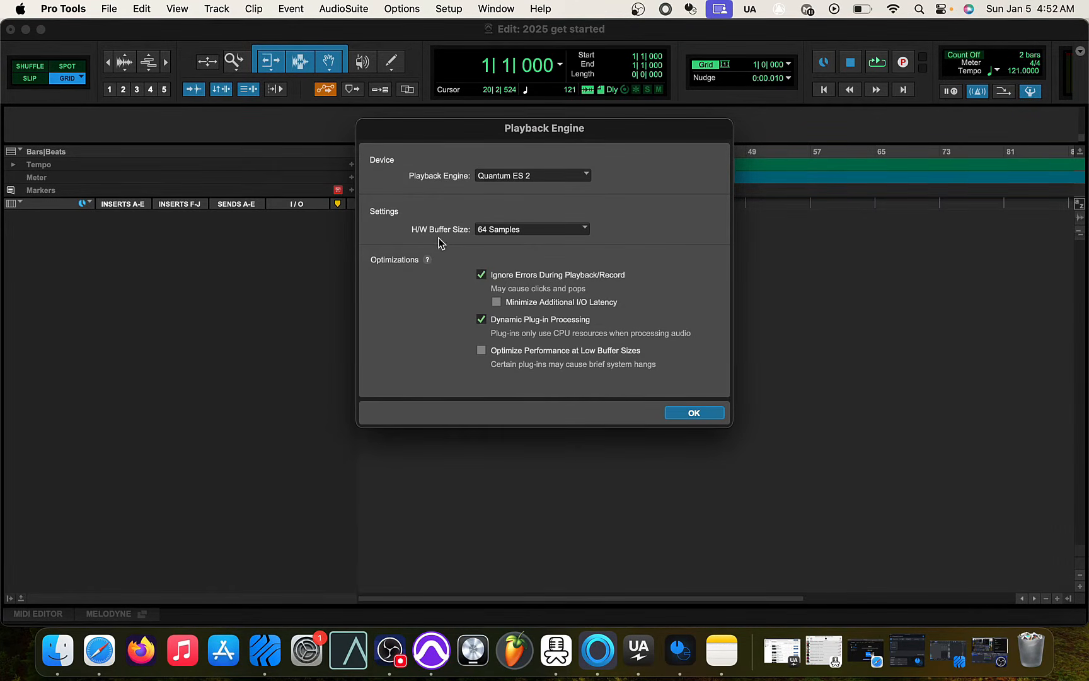
pyautogui.click(509, 234)
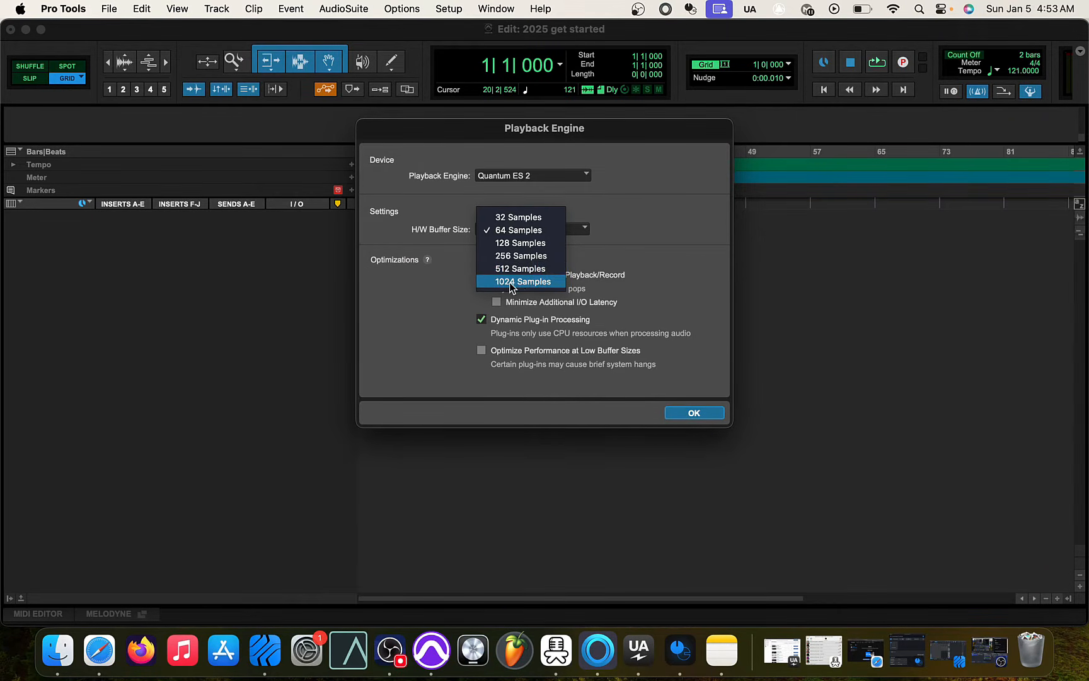
pyautogui.click(517, 230)
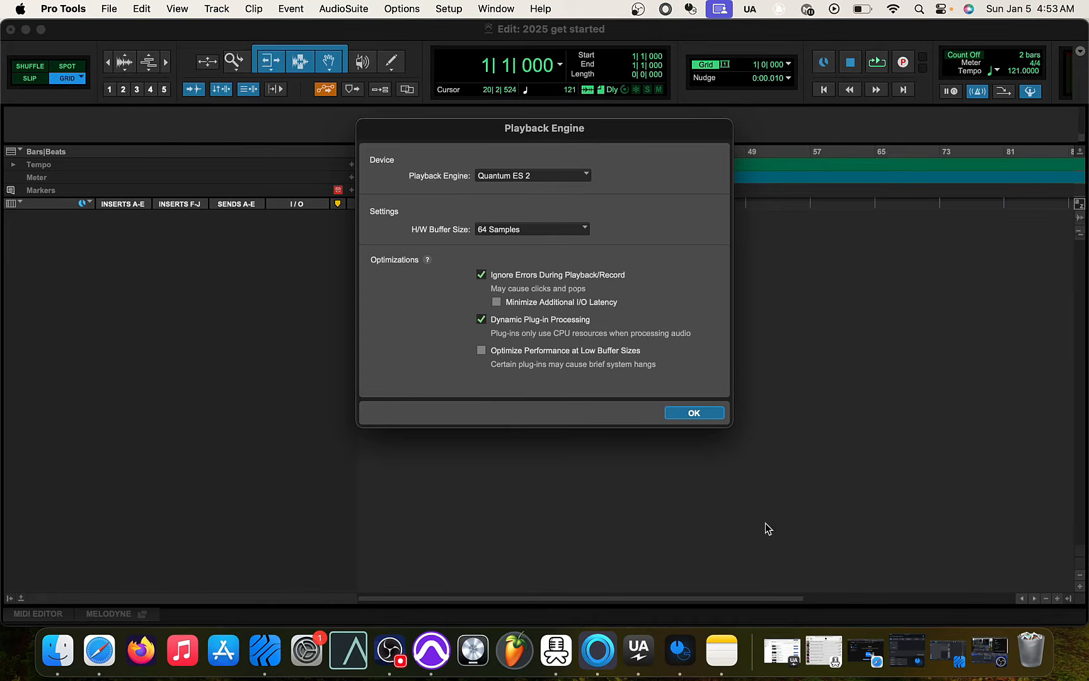
pyautogui.click(692, 414)
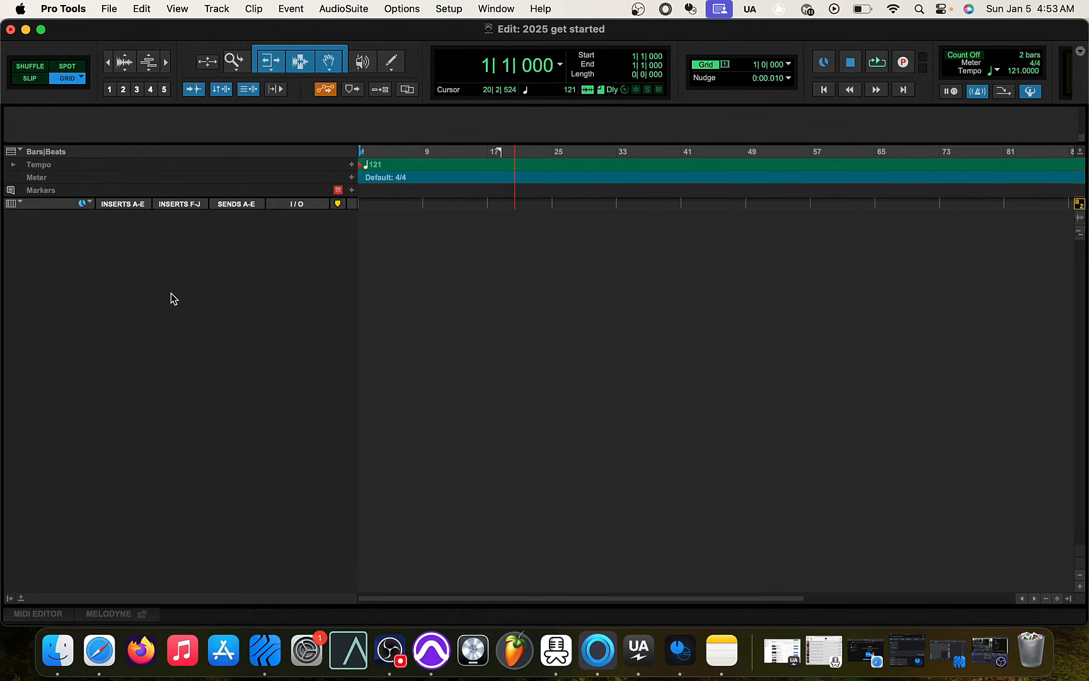
# - Start creating new tracks with one stereo audio track named BEAT
pyautogui.press('super+shift+n')
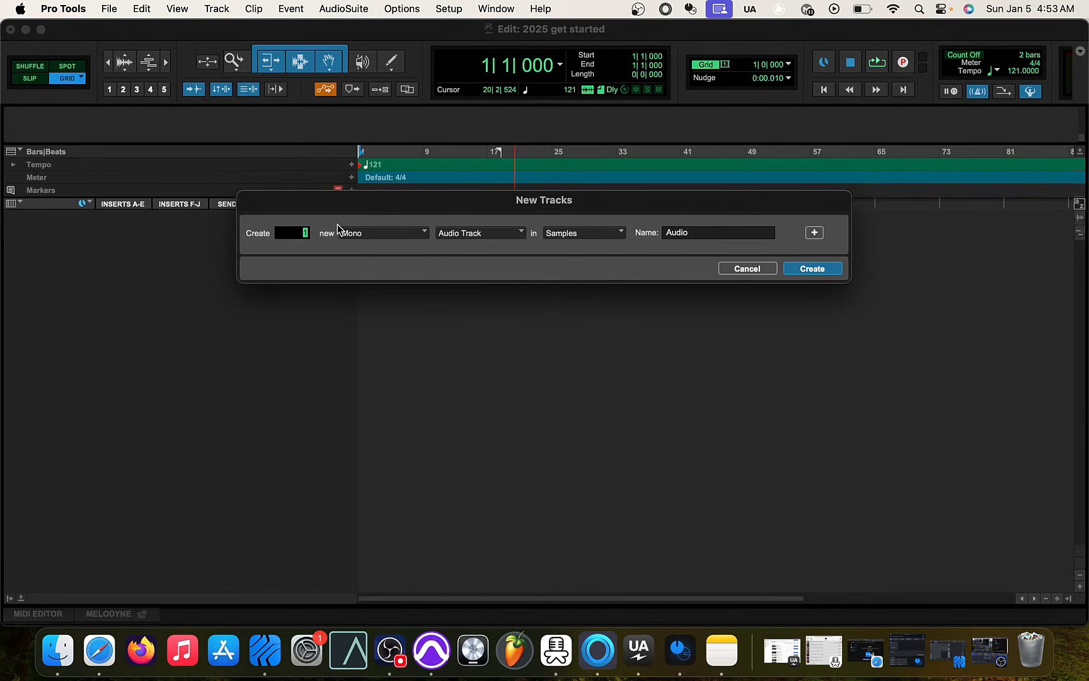
pyautogui.click(403, 238)
pyautogui.click(364, 240)
pyautogui.click(367, 233)
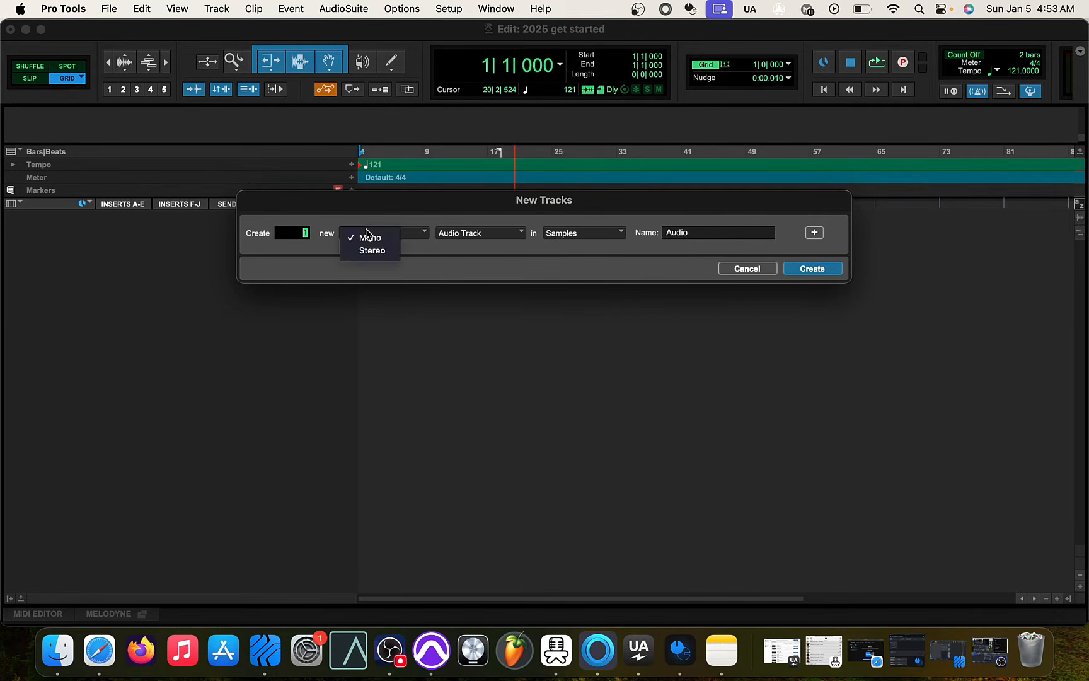
pyautogui.click(377, 250)
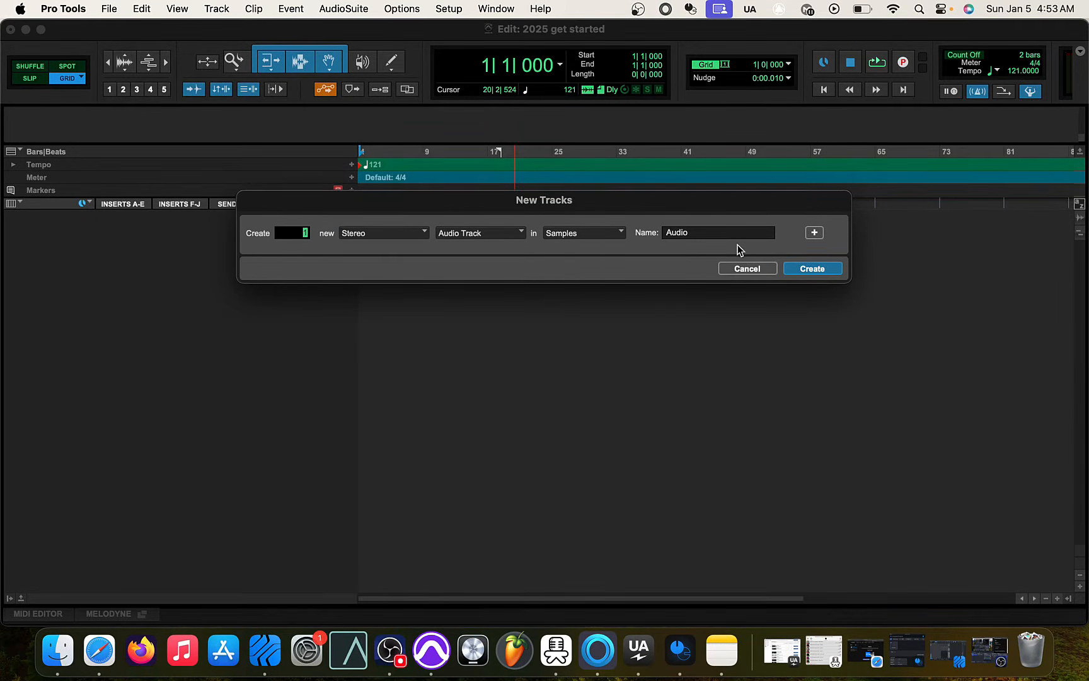
pyautogui.click(717, 235)
pyautogui.write('BEAT')
pyautogui.press('capslock')
# - Add a mono aux input named MIC AND TUNE to the new tracks list
pyautogui.click(814, 232)
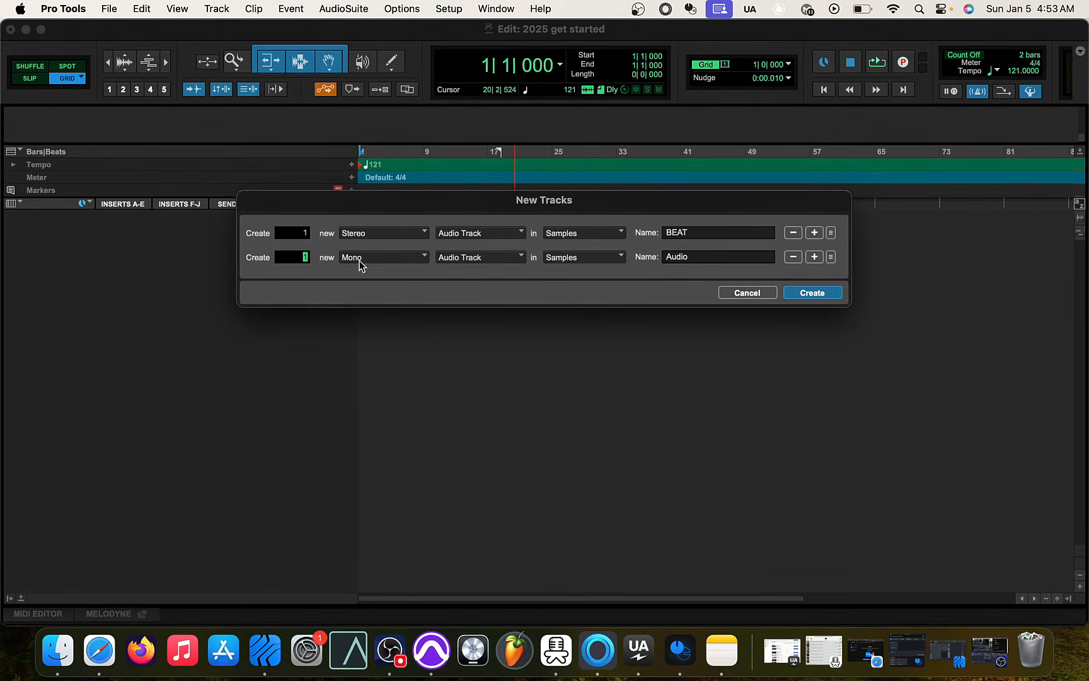
pyautogui.click(458, 258)
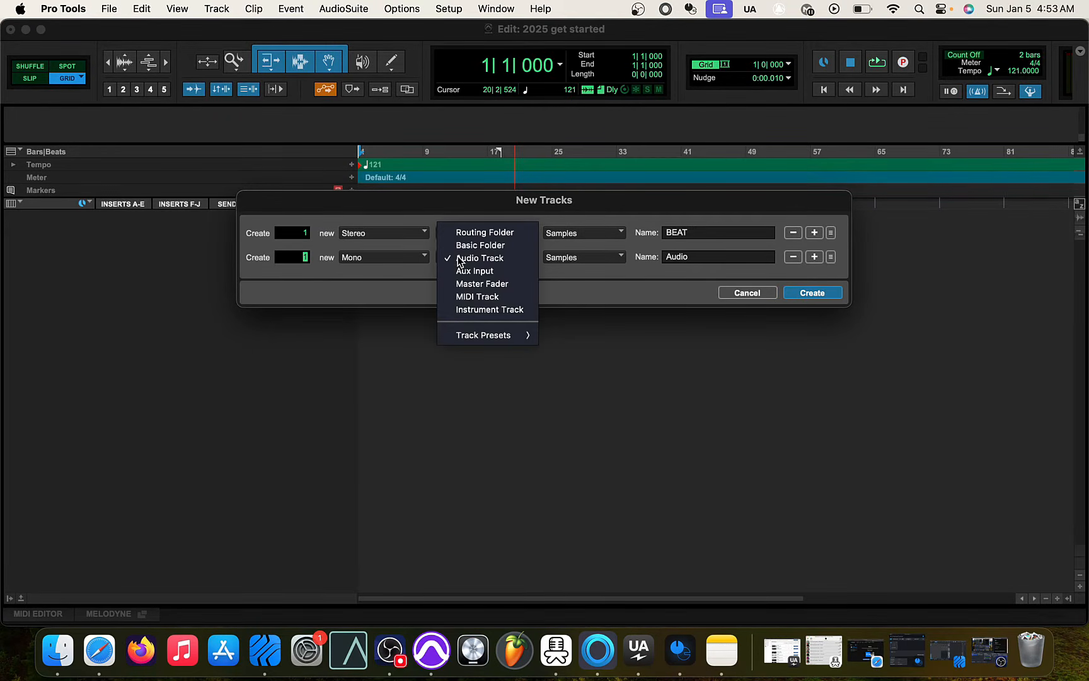
pyautogui.click(498, 271)
pyautogui.click(682, 259)
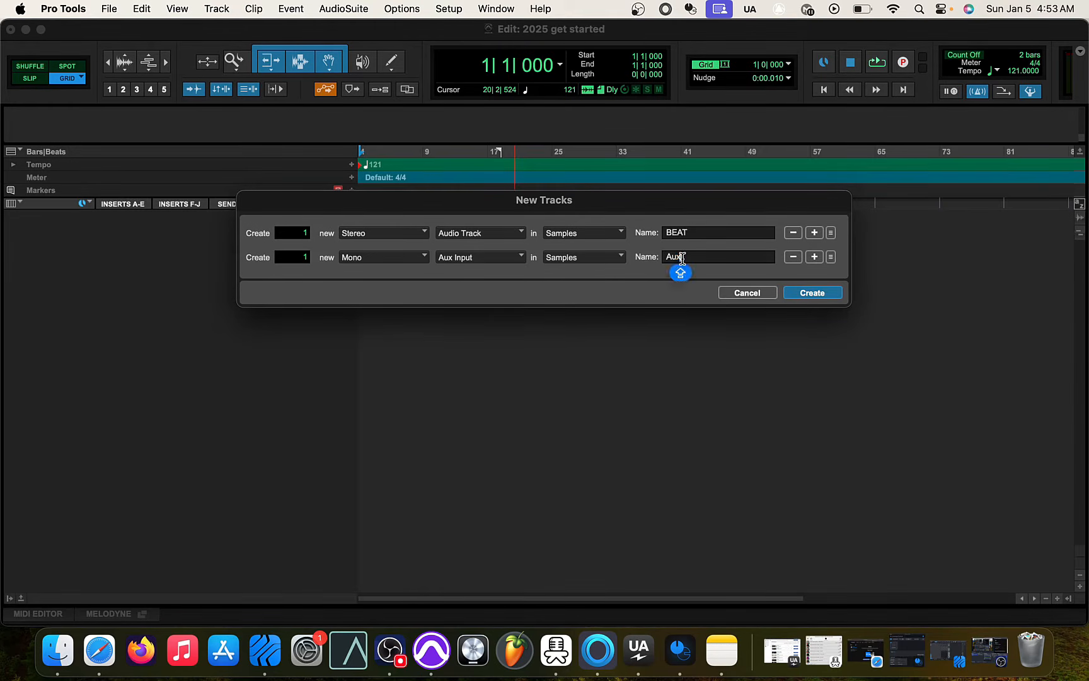
pyautogui.doubleClick(682, 258)
pyautogui.write('MIC AND TUNE')
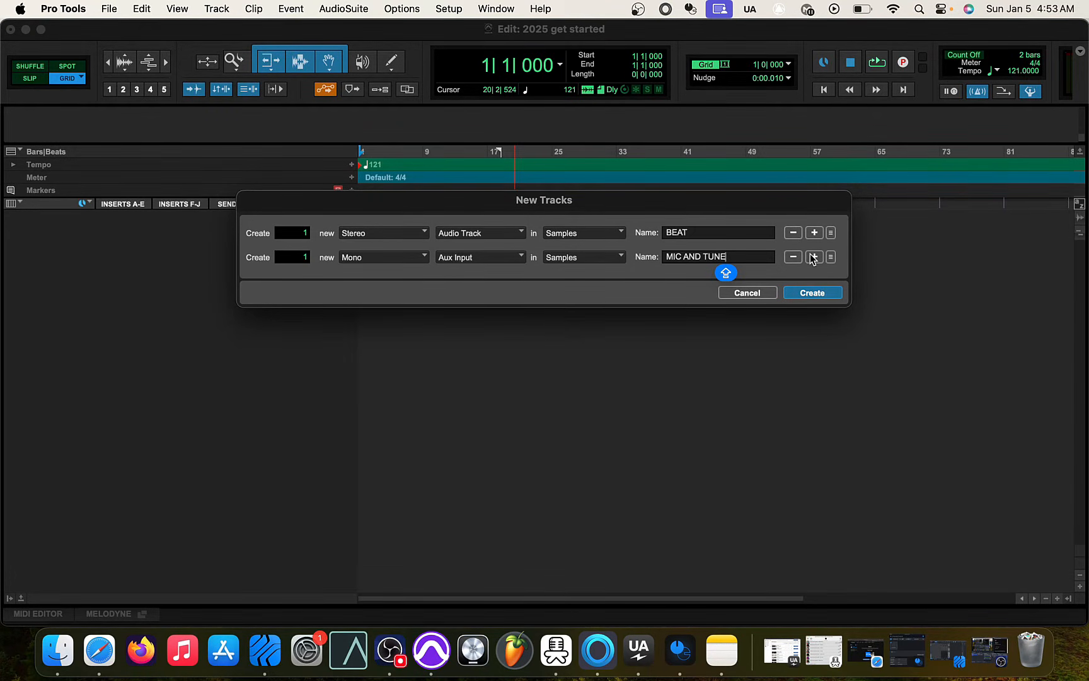
# - Add two mono audio tracks named REC and LEAD A to the new tracks list
pyautogui.click(813, 257)
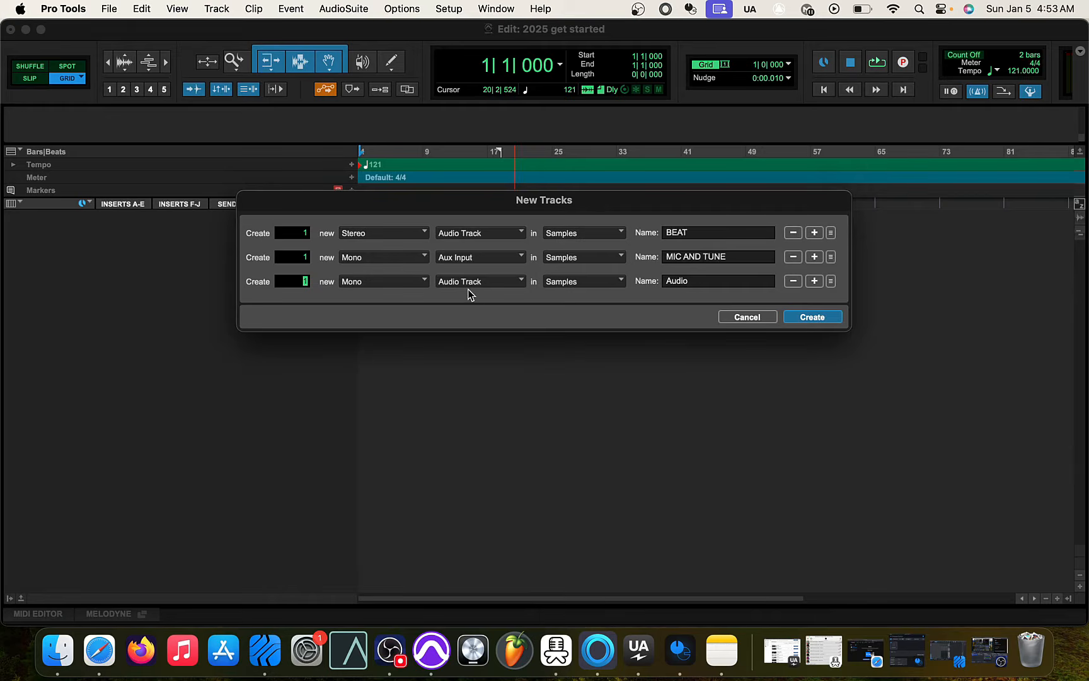
pyautogui.doubleClick(698, 281)
pyautogui.write('REC')
pyautogui.click(814, 281)
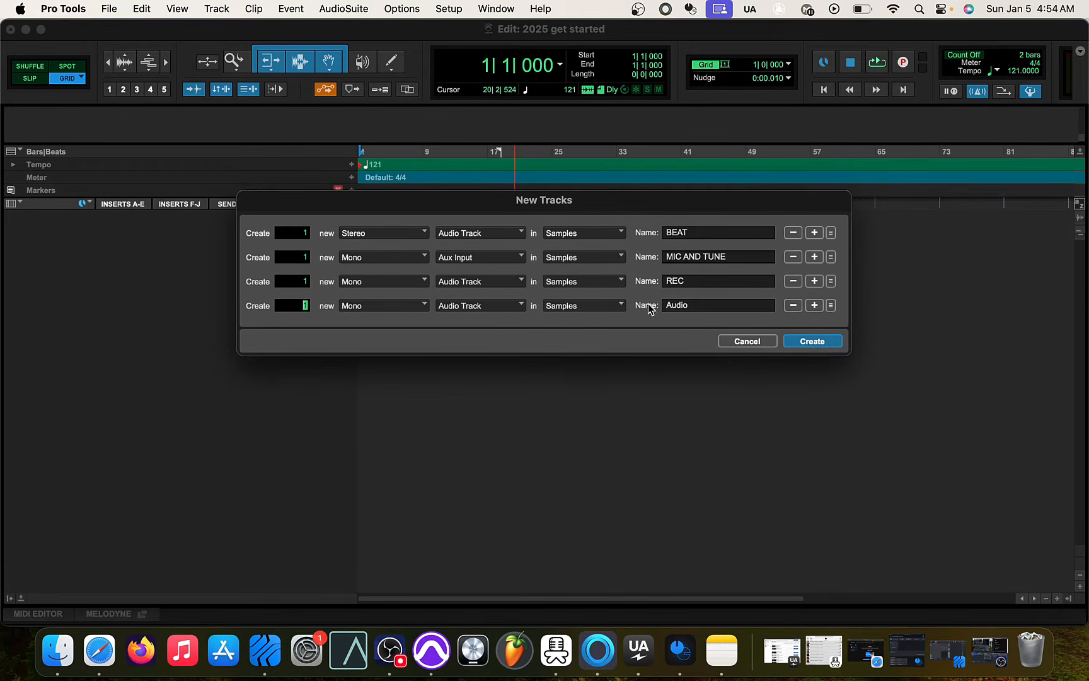
pyautogui.doubleClick(686, 306)
pyautogui.write('LEAD A')
# - Add two mono audio tracks named LEAD B and LIBS to the new tracks list
pyautogui.click(814, 305)
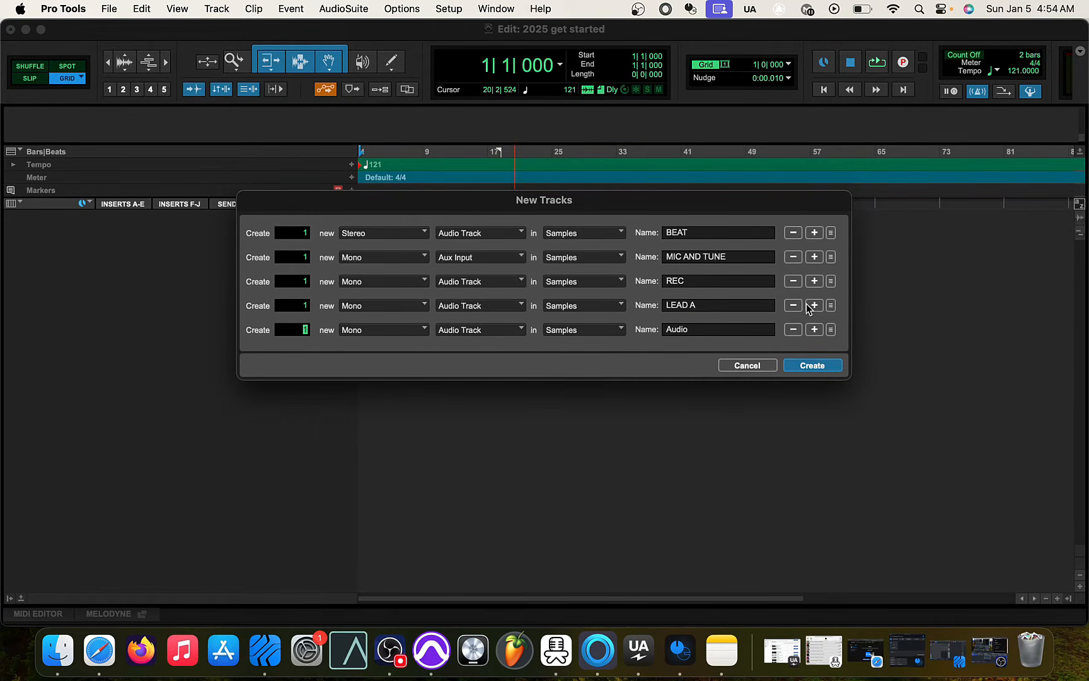
pyautogui.doubleClick(719, 325)
pyautogui.write('LEAD B')
pyautogui.click(816, 331)
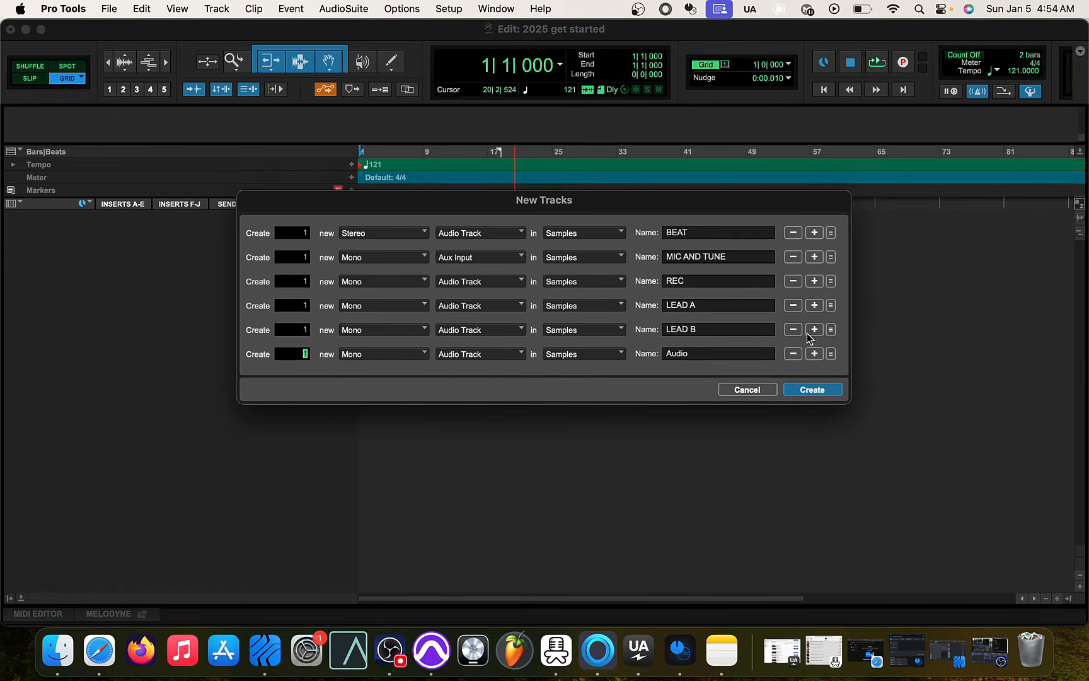
pyautogui.doubleClick(701, 353)
pyautogui.write('LIBS')
# - Add a stereo aux input named VOCALS to the new tracks list
pyautogui.click(813, 353)
pyautogui.click(380, 379)
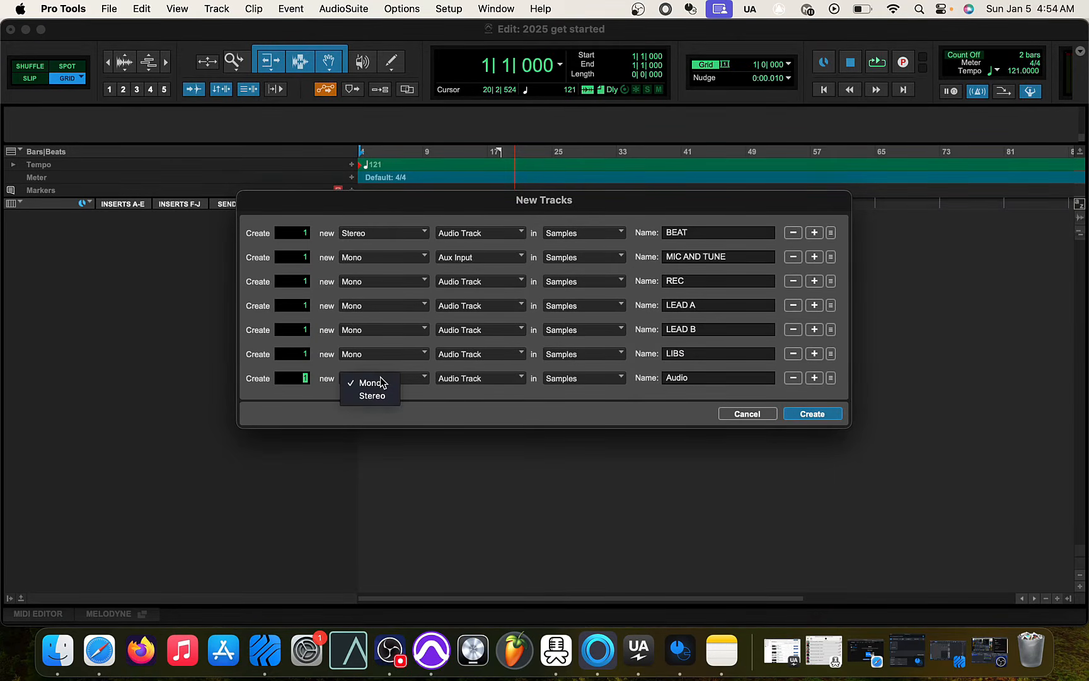
pyautogui.click(379, 399)
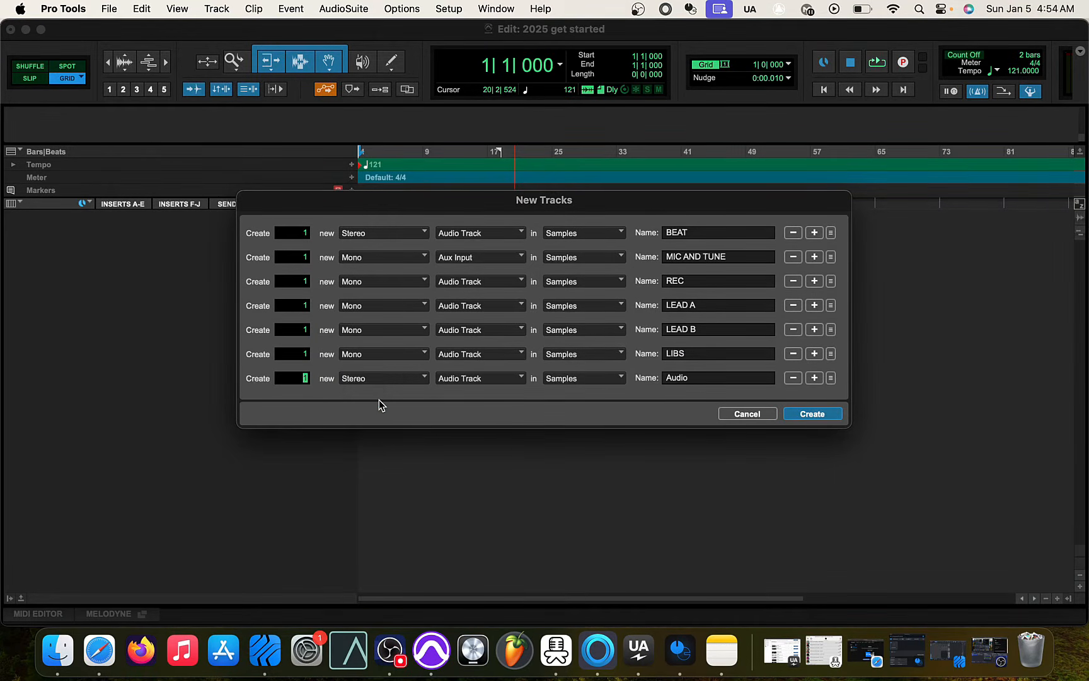
pyautogui.click(477, 379)
pyautogui.click(480, 390)
pyautogui.doubleClick(705, 379)
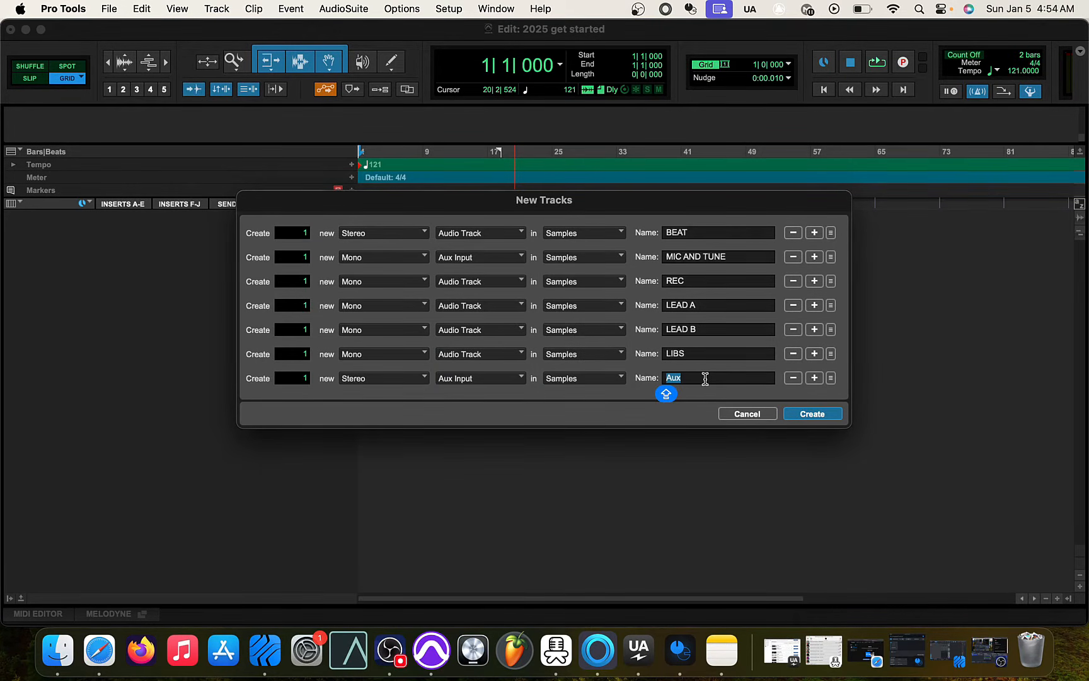
pyautogui.write('VOCALS')
# - Add a stereo aux input named REVERB to the new tracks list
pyautogui.click(814, 378)
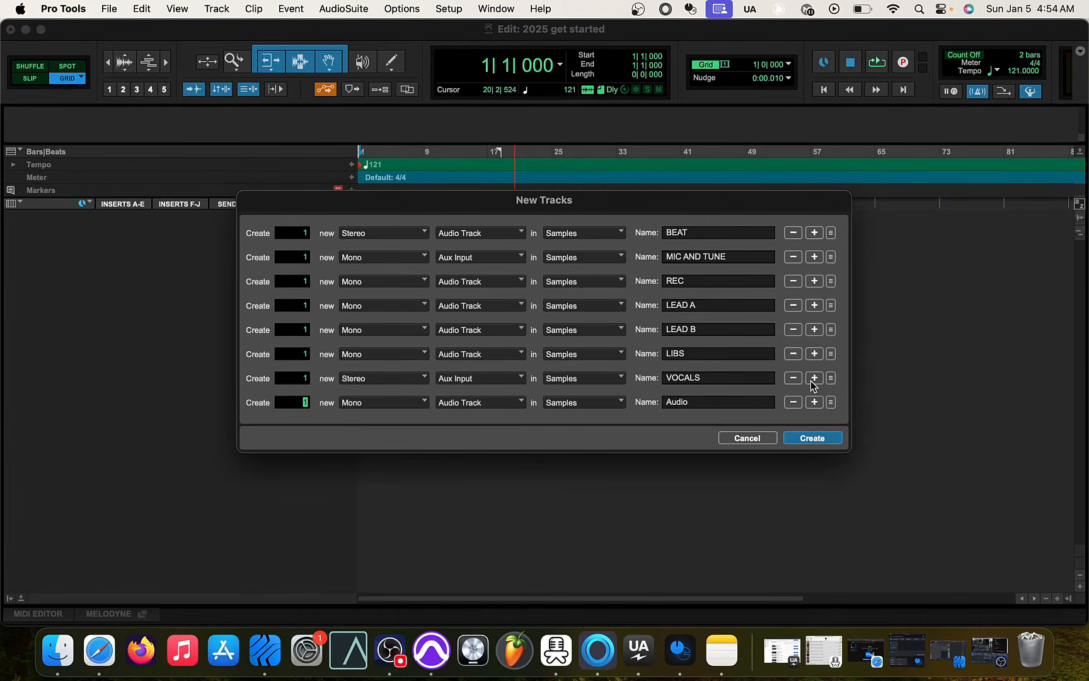
pyautogui.click(350, 407)
pyautogui.click(364, 417)
pyautogui.click(474, 408)
pyautogui.click(478, 415)
pyautogui.doubleClick(704, 408)
pyautogui.write('REVERB')
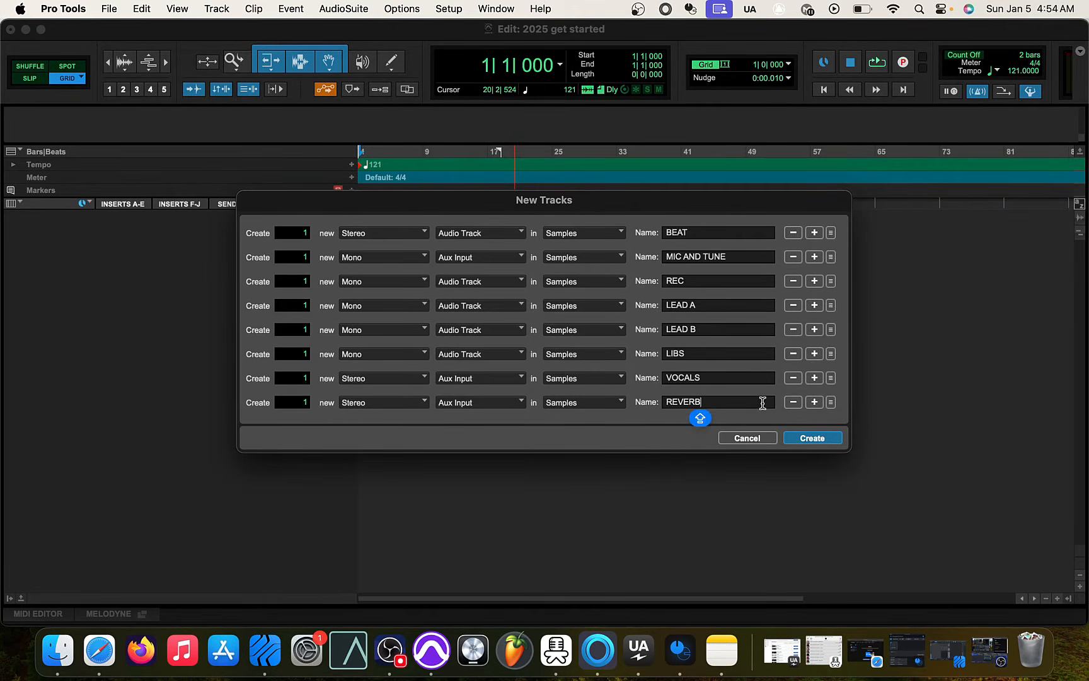
# - Add a stereo aux input named DELAY to the new tracks list
pyautogui.click(814, 401)
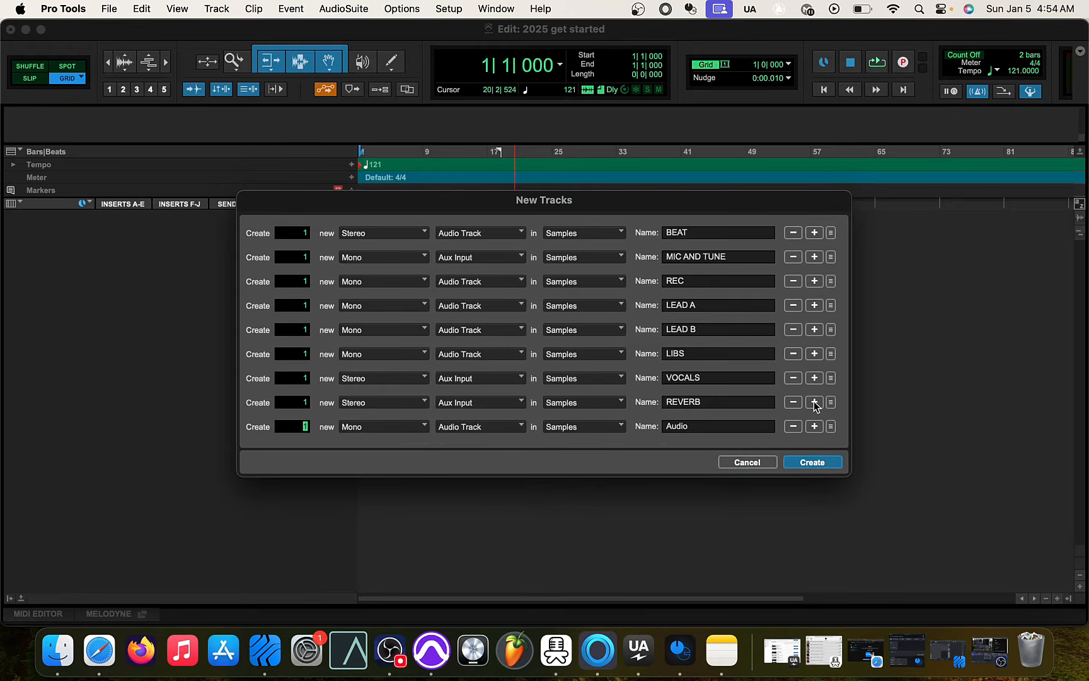
pyautogui.click(368, 423)
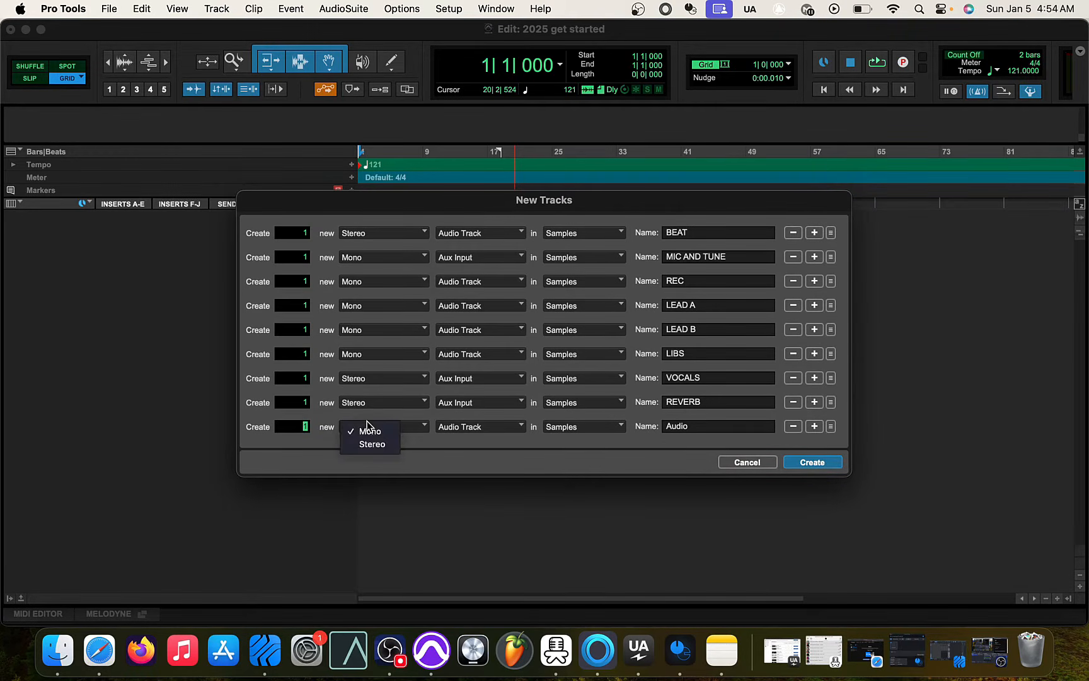
pyautogui.click(477, 426)
pyautogui.click(483, 439)
pyautogui.click(691, 428)
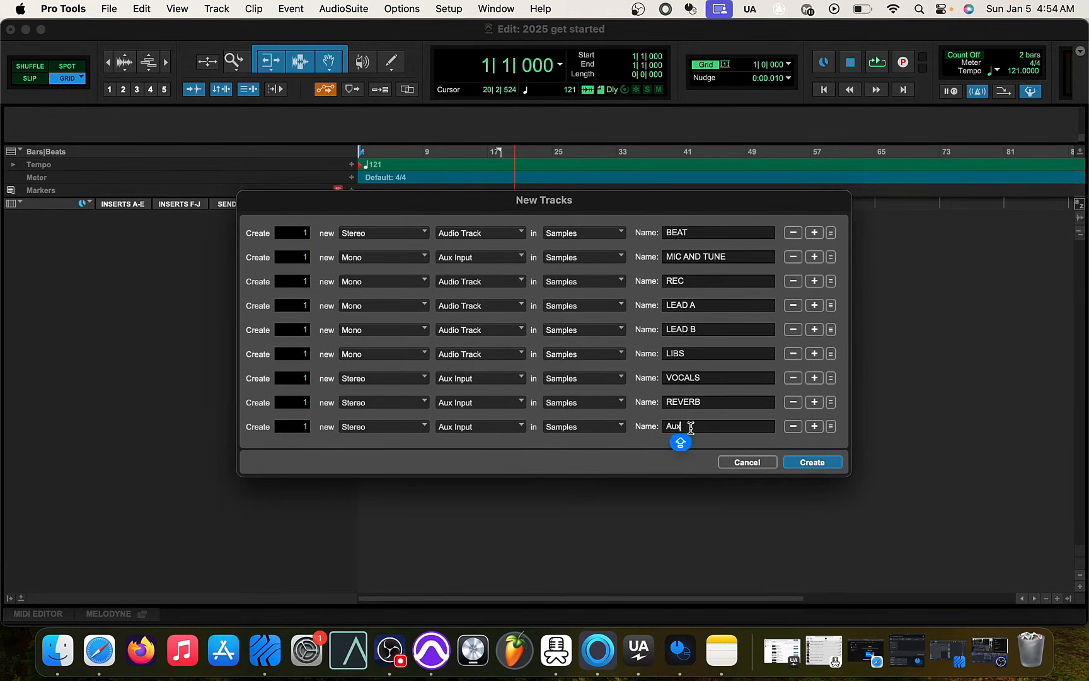
pyautogui.doubleClick(690, 427)
pyautogui.write('DELAY')
# - Add a stereo master fader to the new tracks list and create all the listed tracks
pyautogui.click(814, 426)
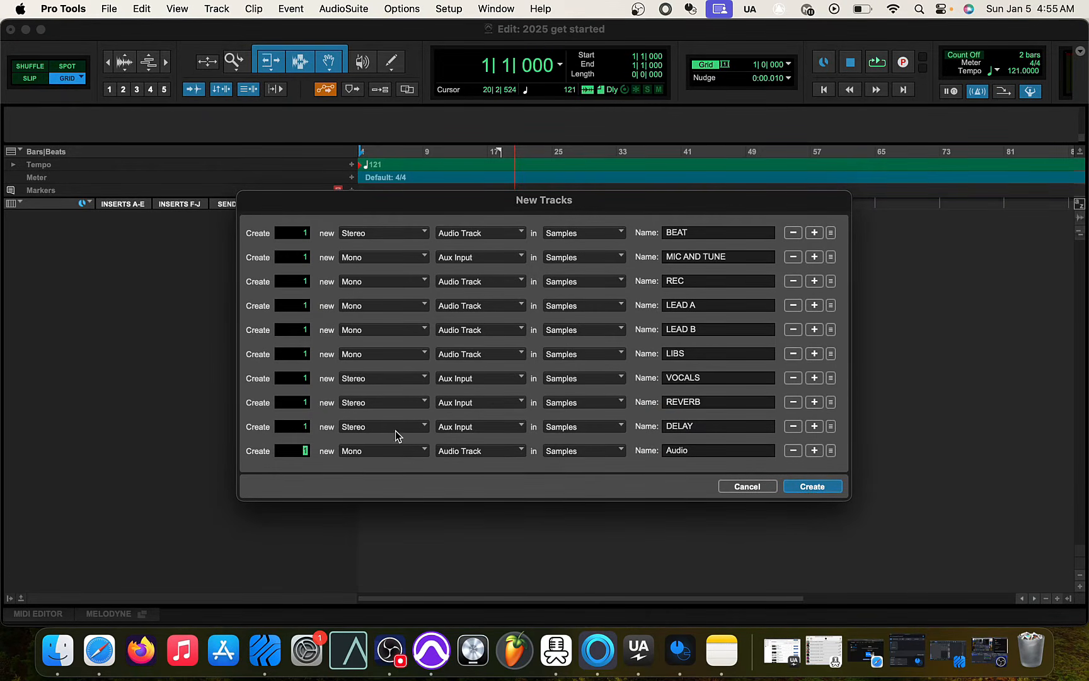
pyautogui.click(388, 451)
pyautogui.click(388, 465)
pyautogui.click(496, 451)
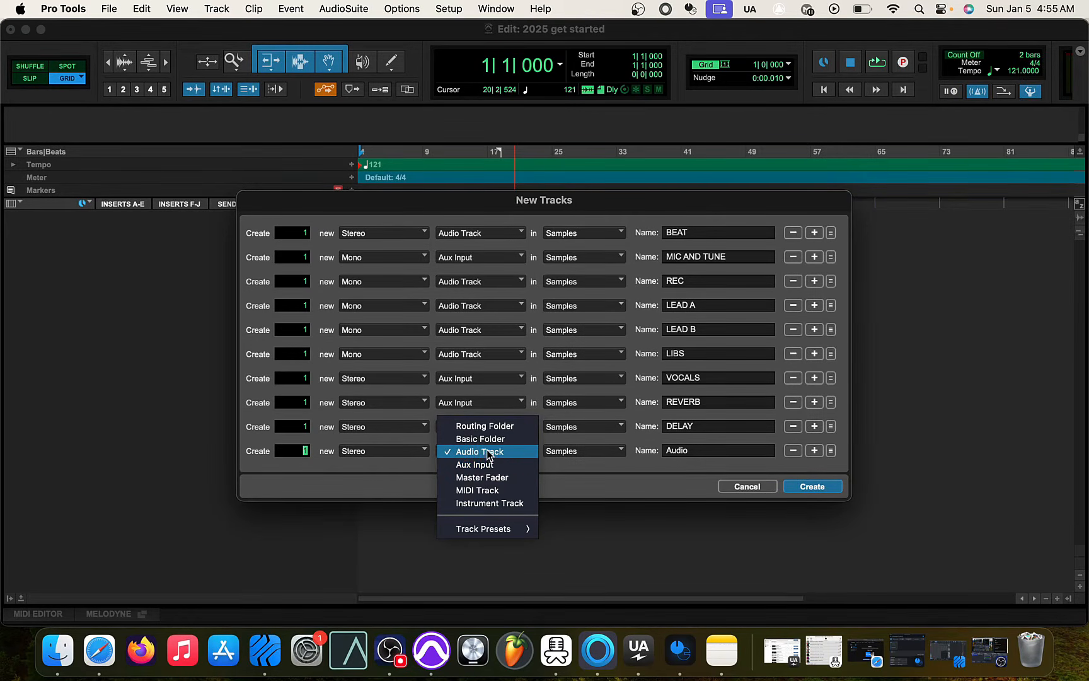
pyautogui.click(484, 477)
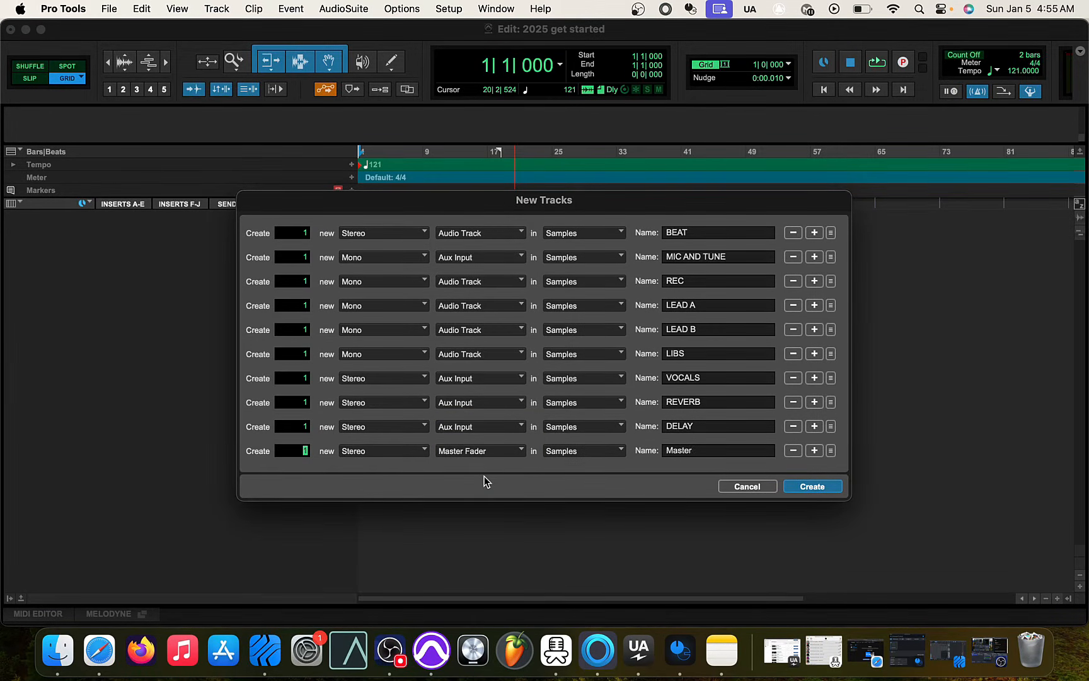
pyautogui.click(813, 486)
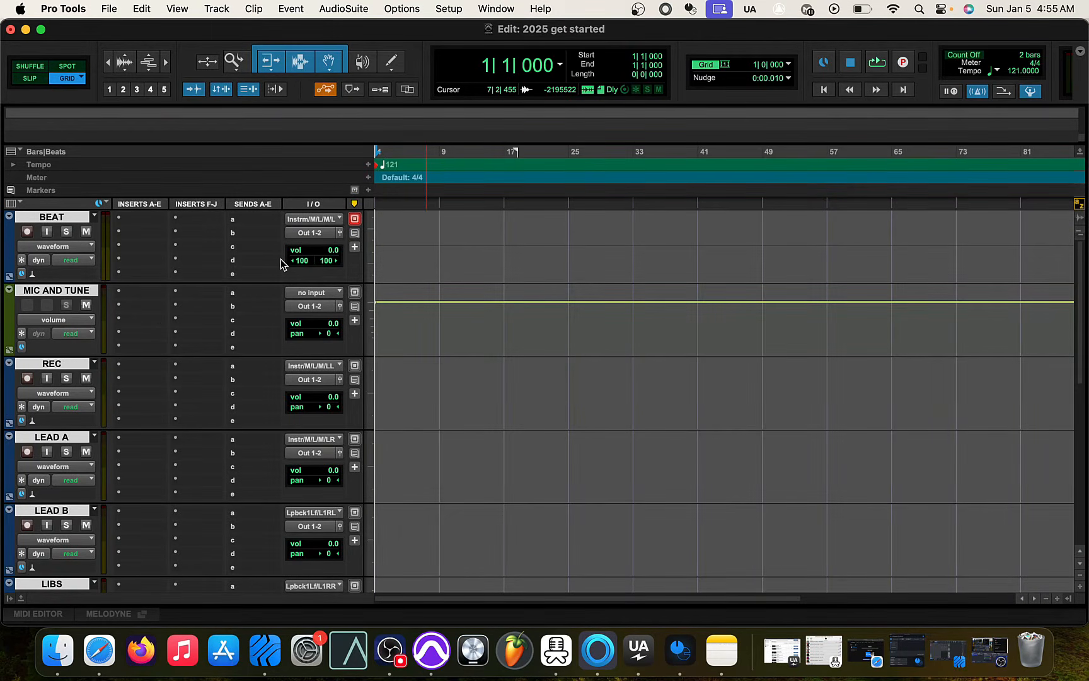
# - Import "[FREE] Gunna Type Beat - NEW WATCH 121BPM Eb minor.mp3" from Finder onto the BEAT track and make the Edit window full screen
pyautogui.click(63, 647)
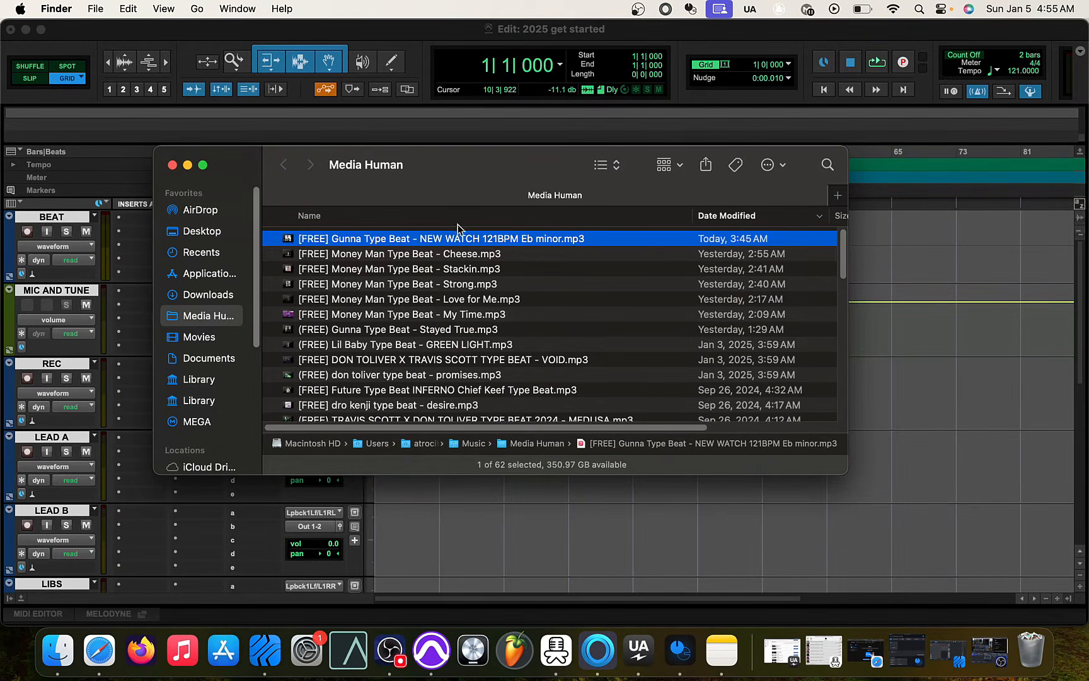
pyautogui.moveTo(472, 238)
pyautogui.mouseDown()
pyautogui.moveTo(940, 271)
pyautogui.moveTo(341, 256)
pyautogui.mouseUp()
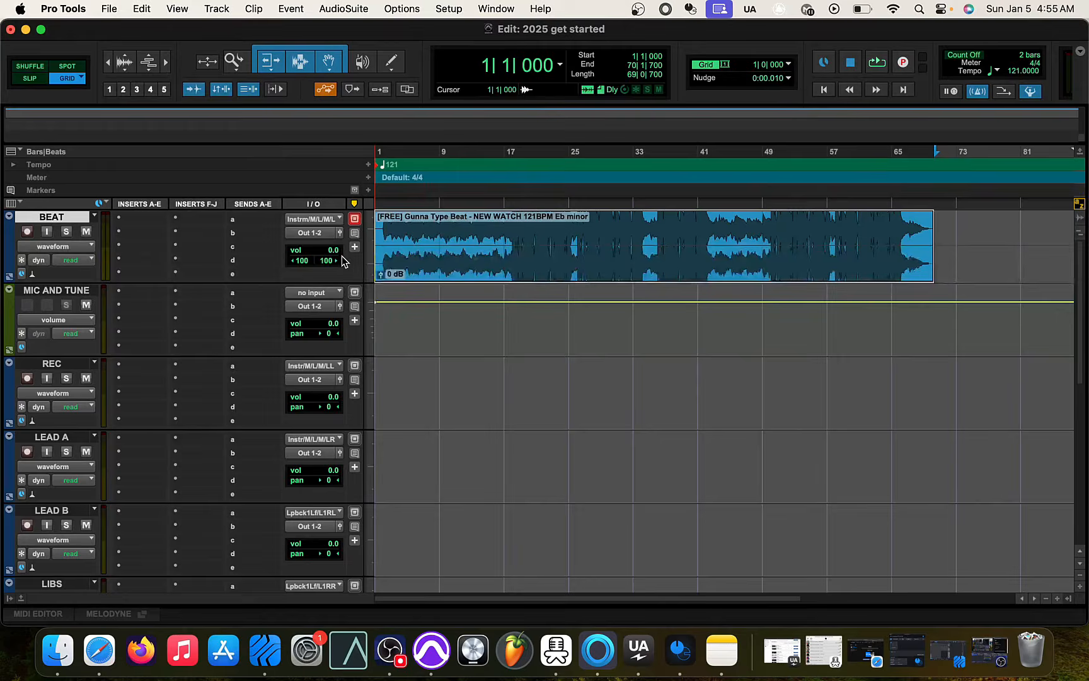
pyautogui.click(41, 30)
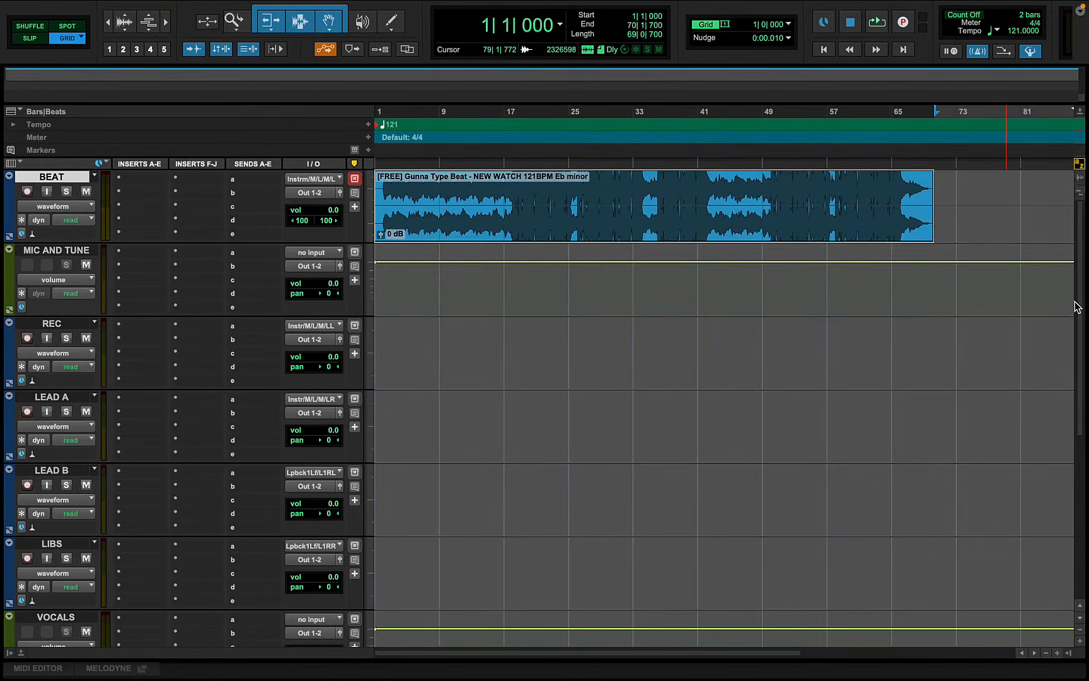
pyautogui.scroll(-1, 1079, 309)
pyautogui.scroll(1, 1085, 313)
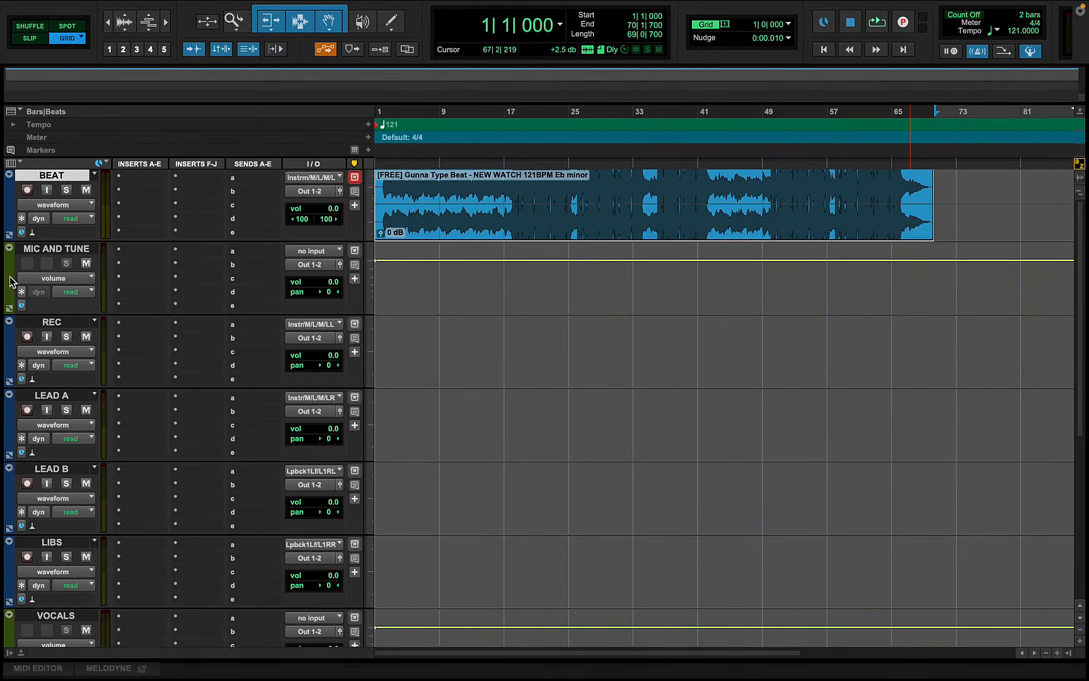
# - Color the REC track red and the LEAD A and LEAD B tracks yellow
pyautogui.click(34, 325)
pyautogui.doubleClick(8, 346)
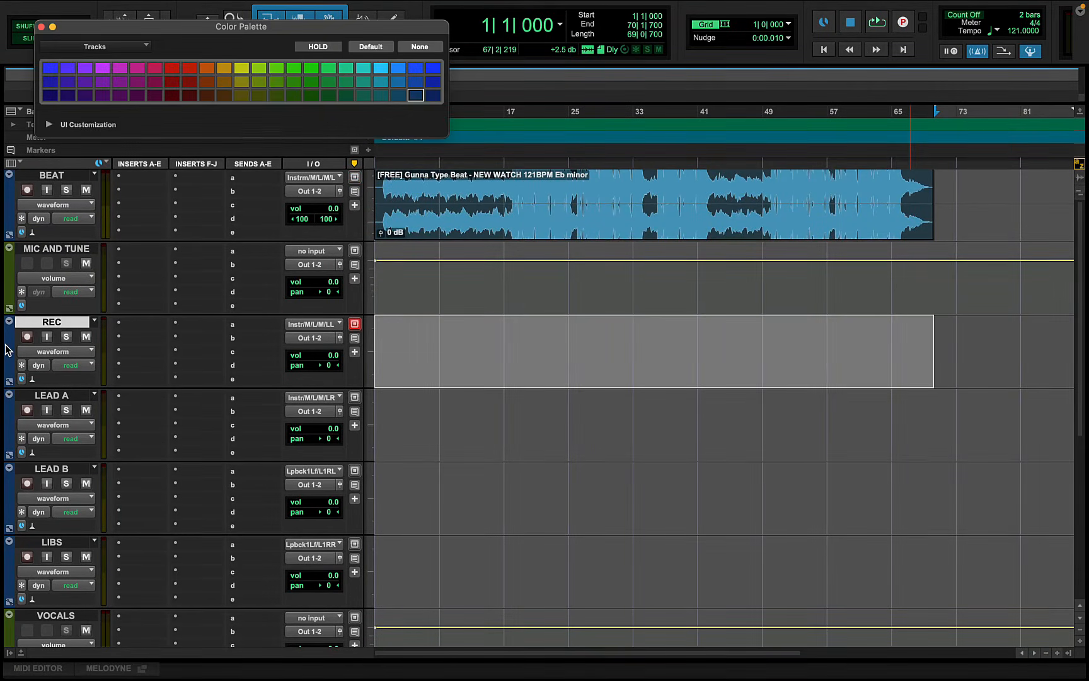
pyautogui.click(190, 68)
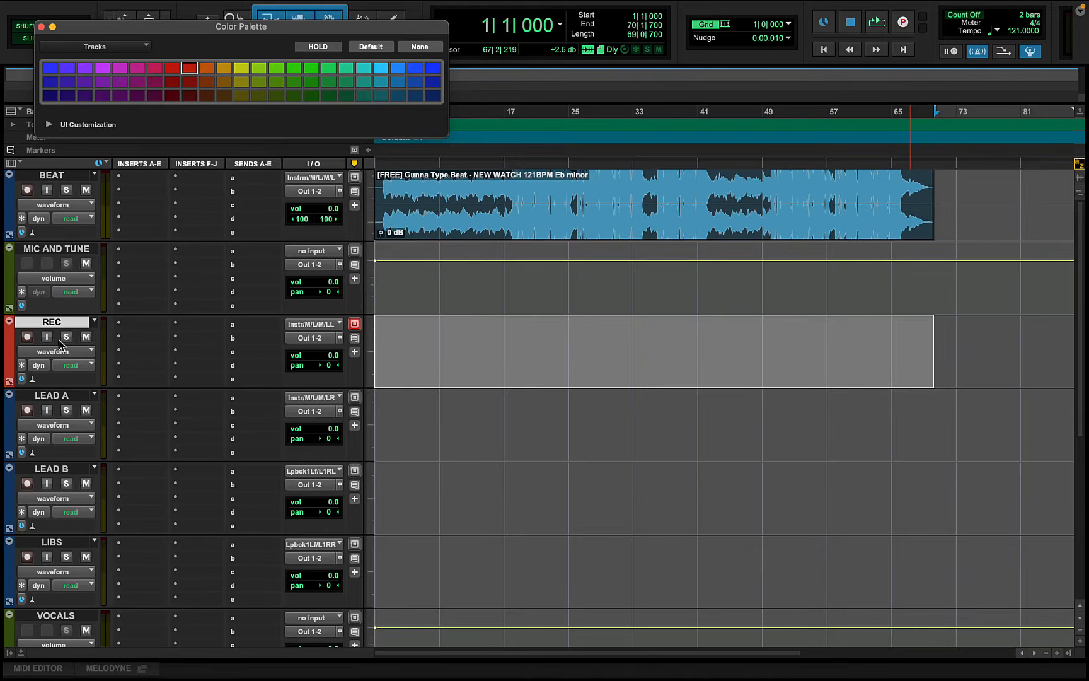
pyautogui.click(55, 396)
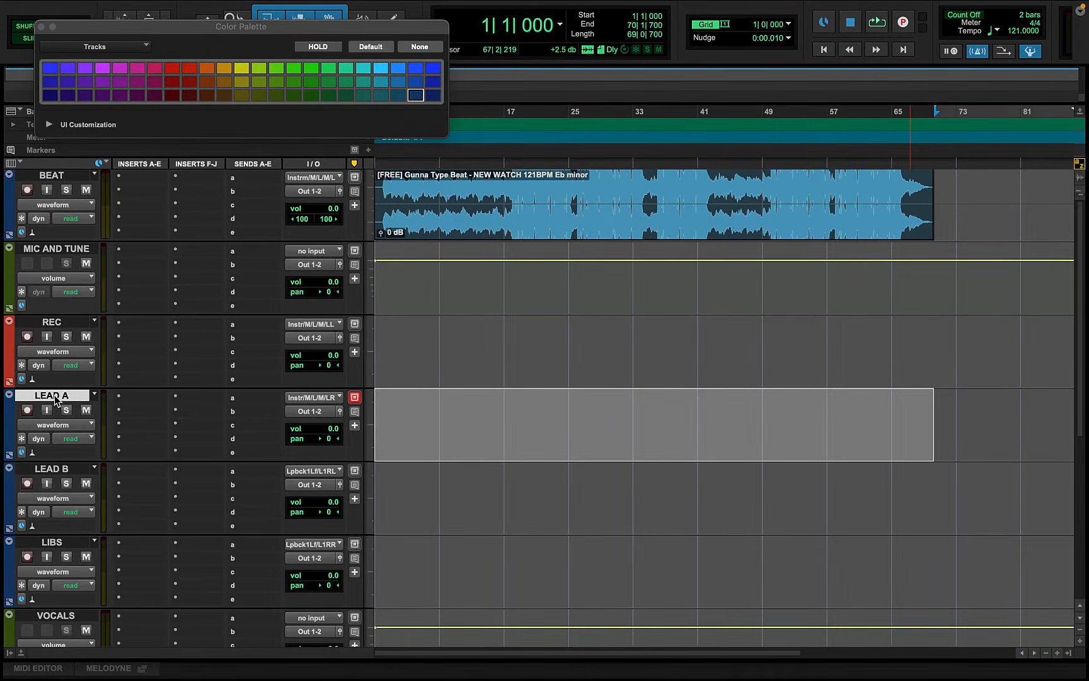
pyautogui.keyDown('shift'); pyautogui.click(60, 472); pyautogui.keyUp('shift')
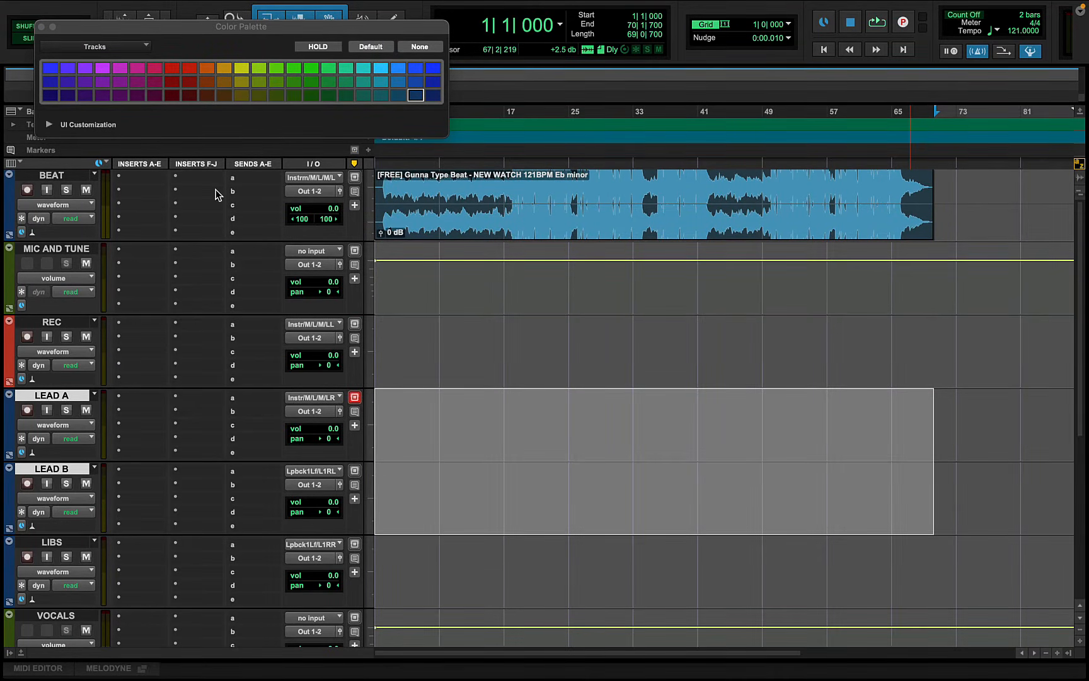
pyautogui.click(248, 73)
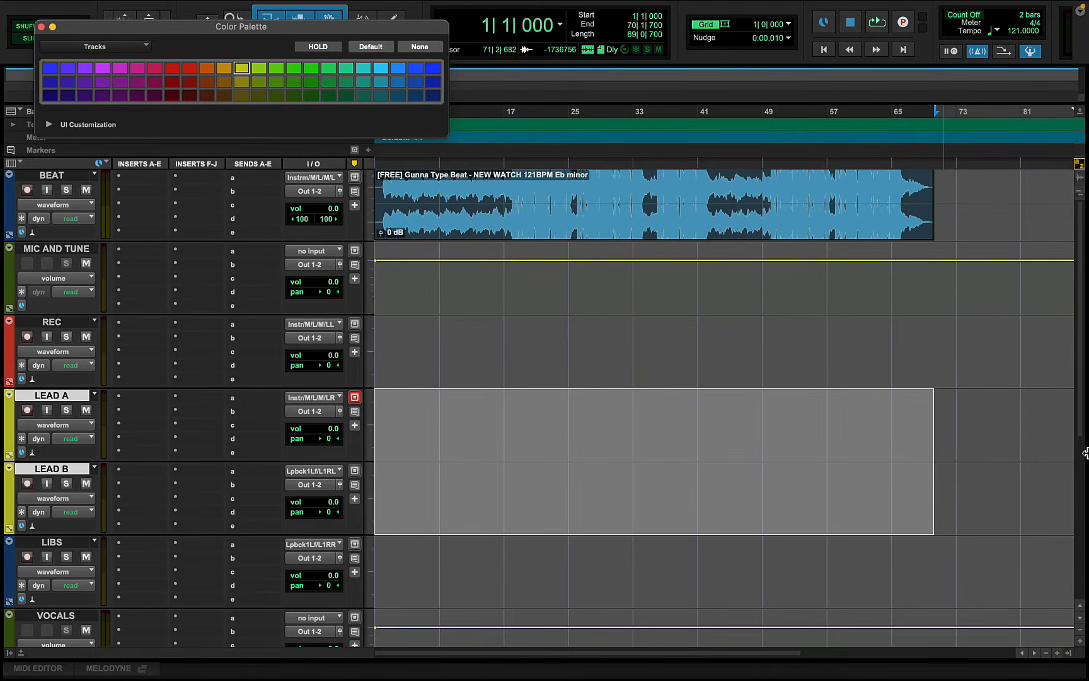
# - Color the LIBS track light blue and the VOCALS, REVERB and DELAY tracks bright green, and close the Color Palette
pyautogui.moveTo(1078, 430); pyautogui.dragTo(1078, 465)
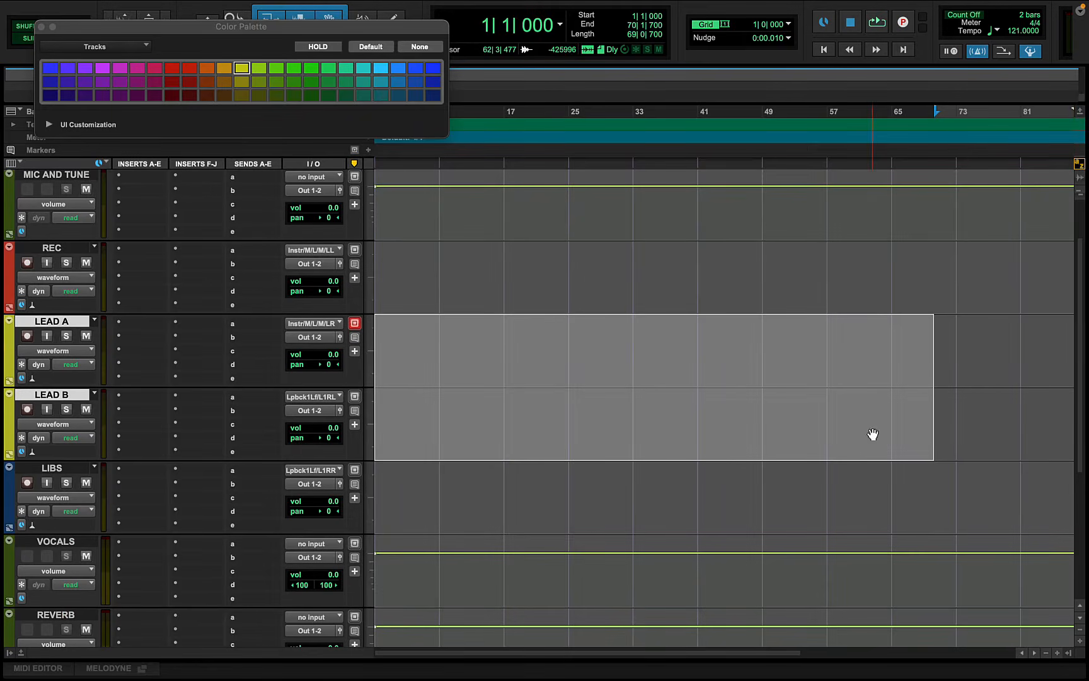
pyautogui.click(54, 467)
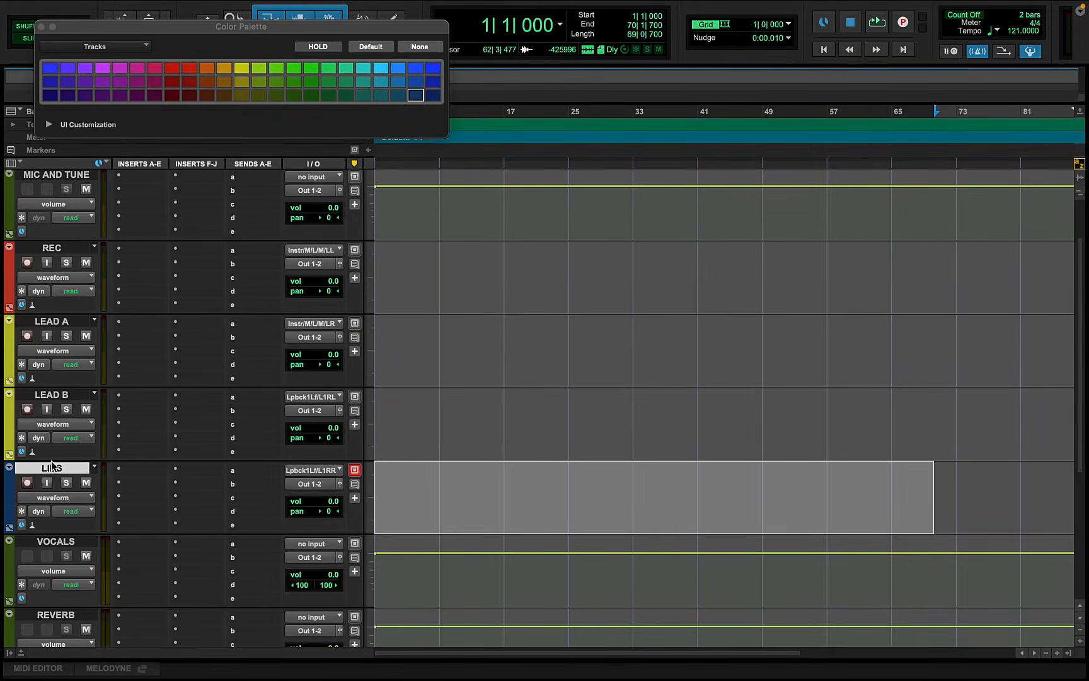
pyautogui.click(380, 67)
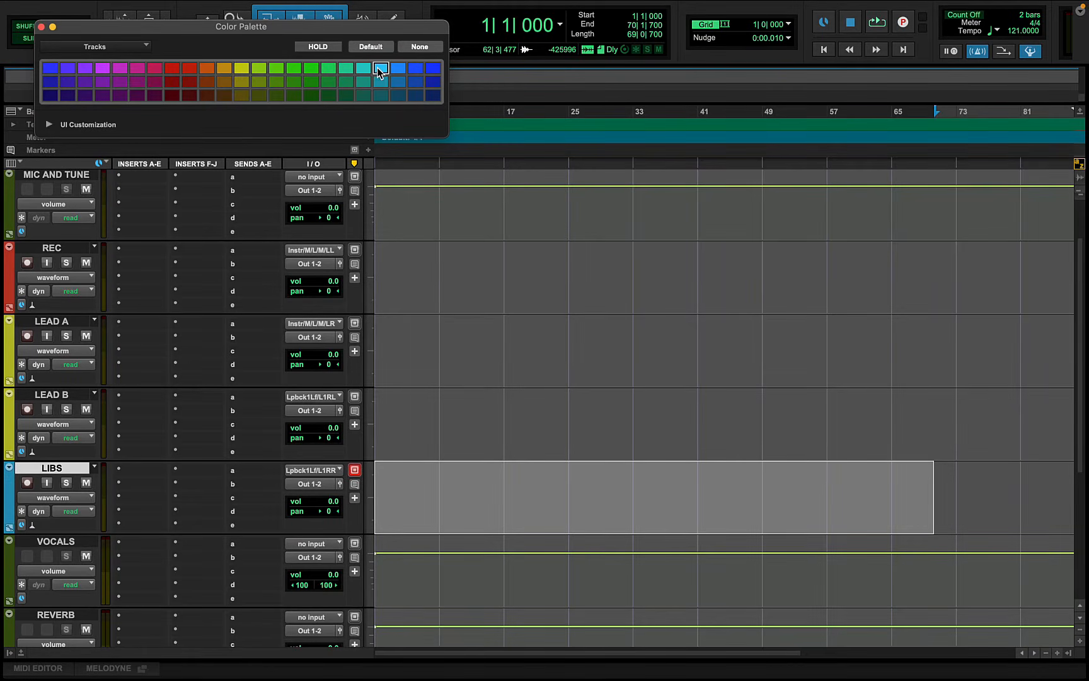
pyautogui.moveTo(1078, 464); pyautogui.dragTo(1078, 565)
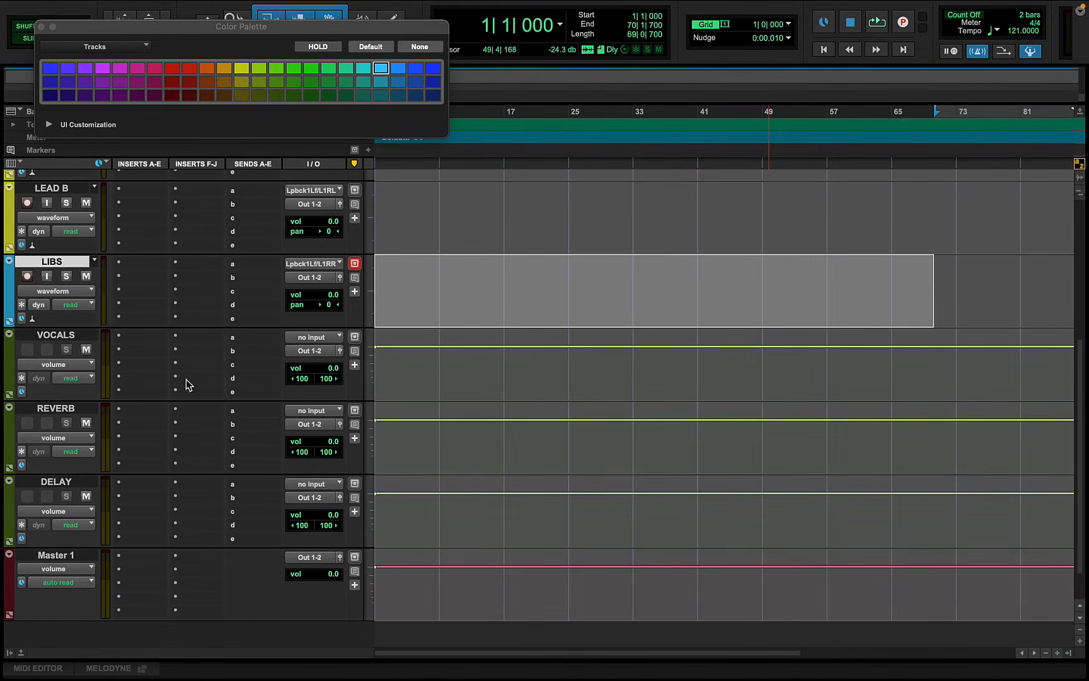
pyautogui.click(66, 336)
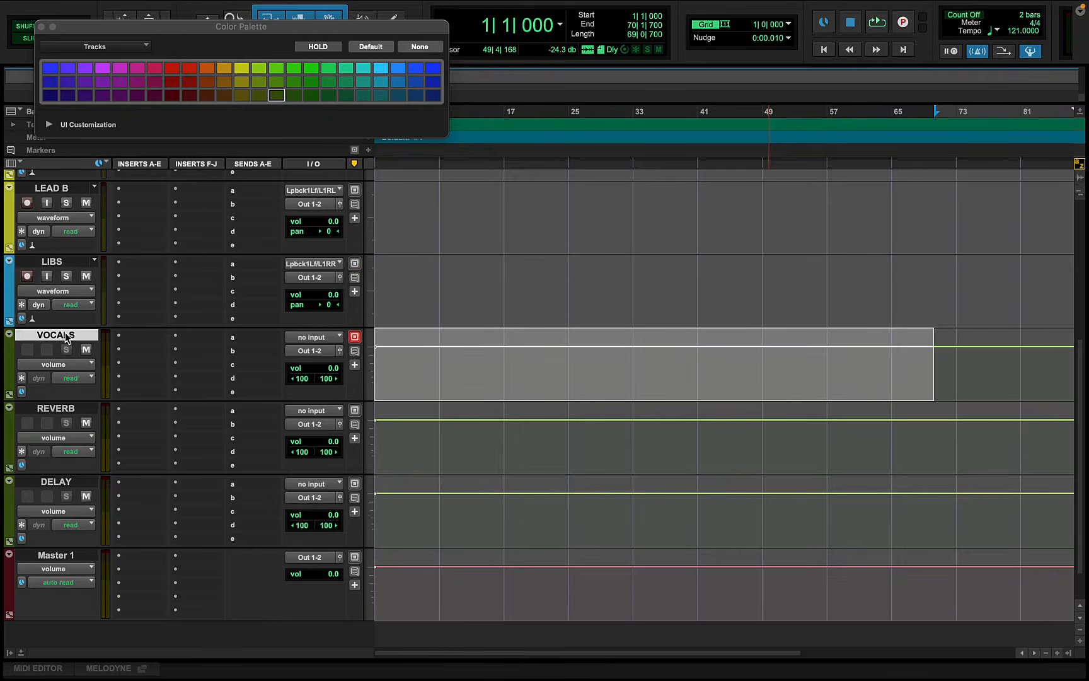
pyautogui.keyDown('shift'); pyautogui.click(57, 482); pyautogui.keyUp('shift')
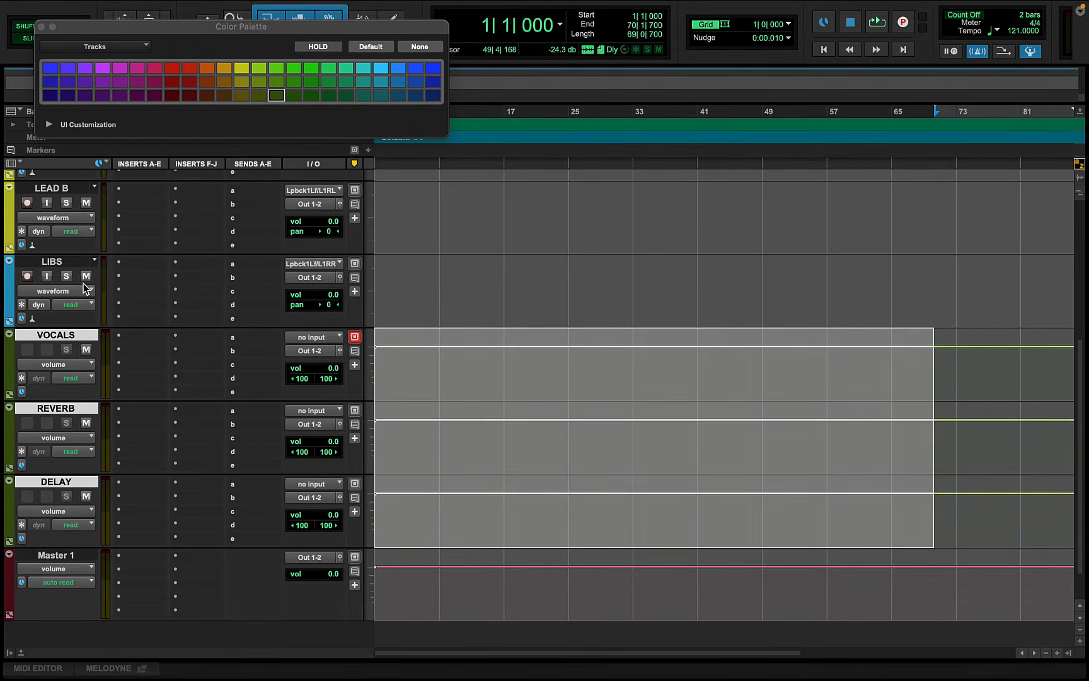
pyautogui.click(277, 67)
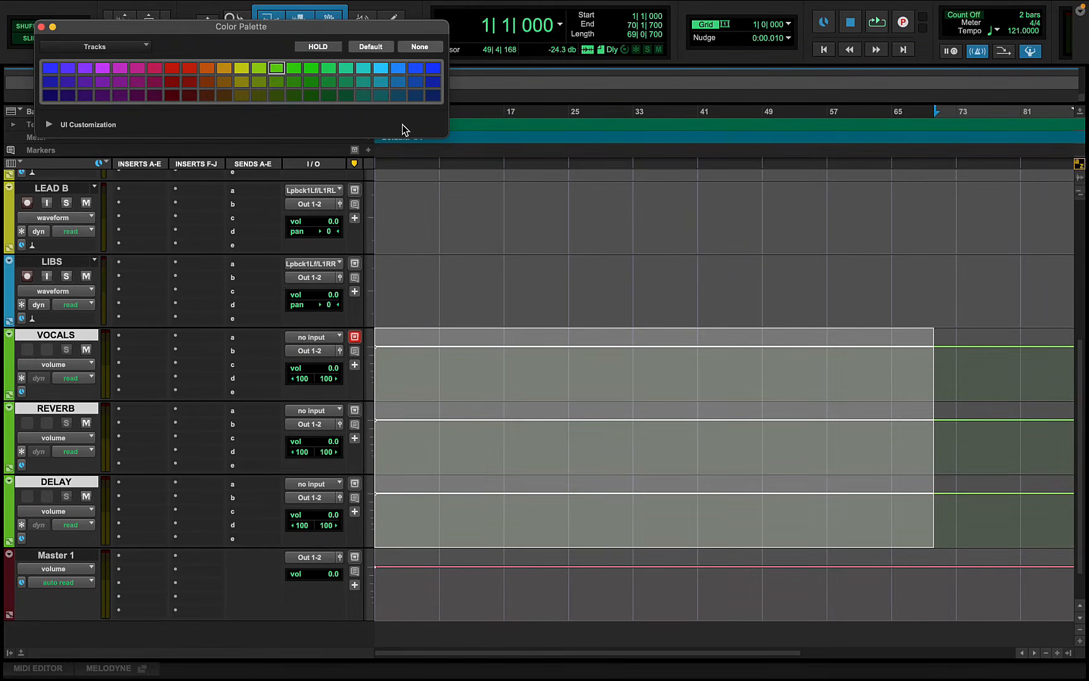
pyautogui.click(41, 27)
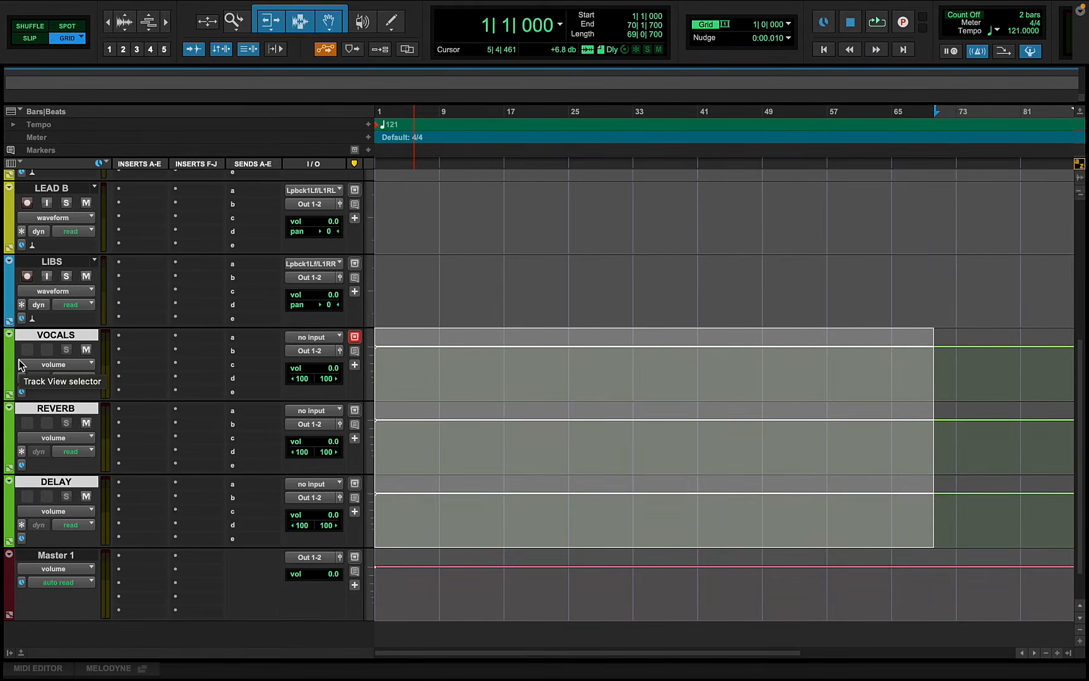
# - Assign consecutive stereo bus inputs to the selected VOCALS, REVERB and DELAY tracks: Bus 1-2, Bus 3-4 and Bus 5-6
pyautogui.click(309, 339)
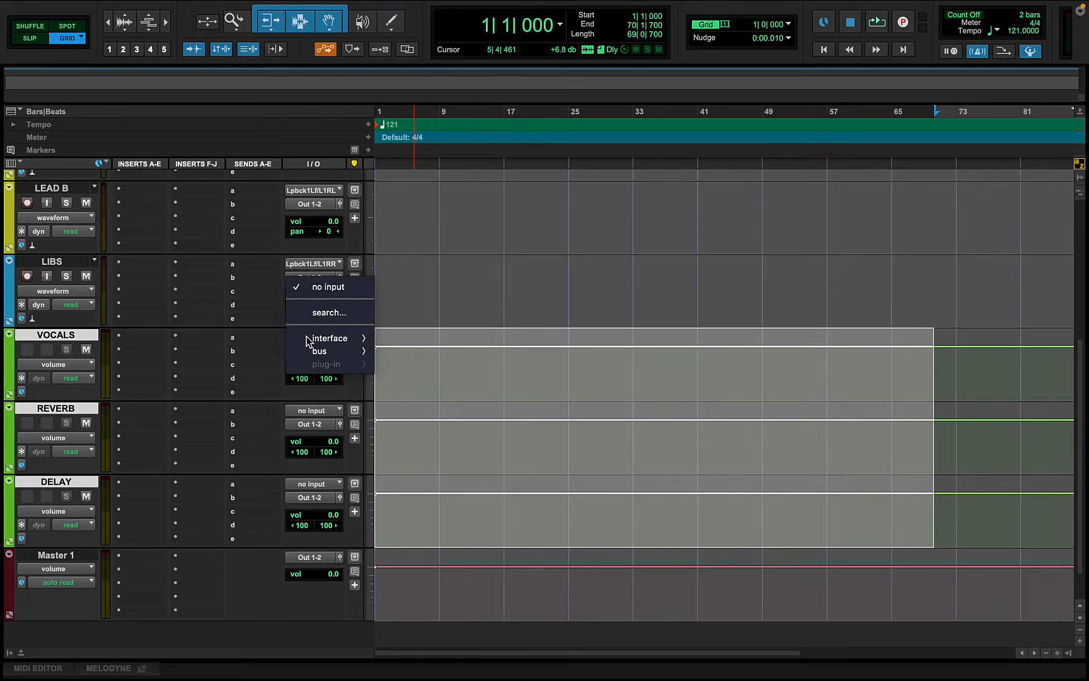
pyautogui.moveTo(326, 352)
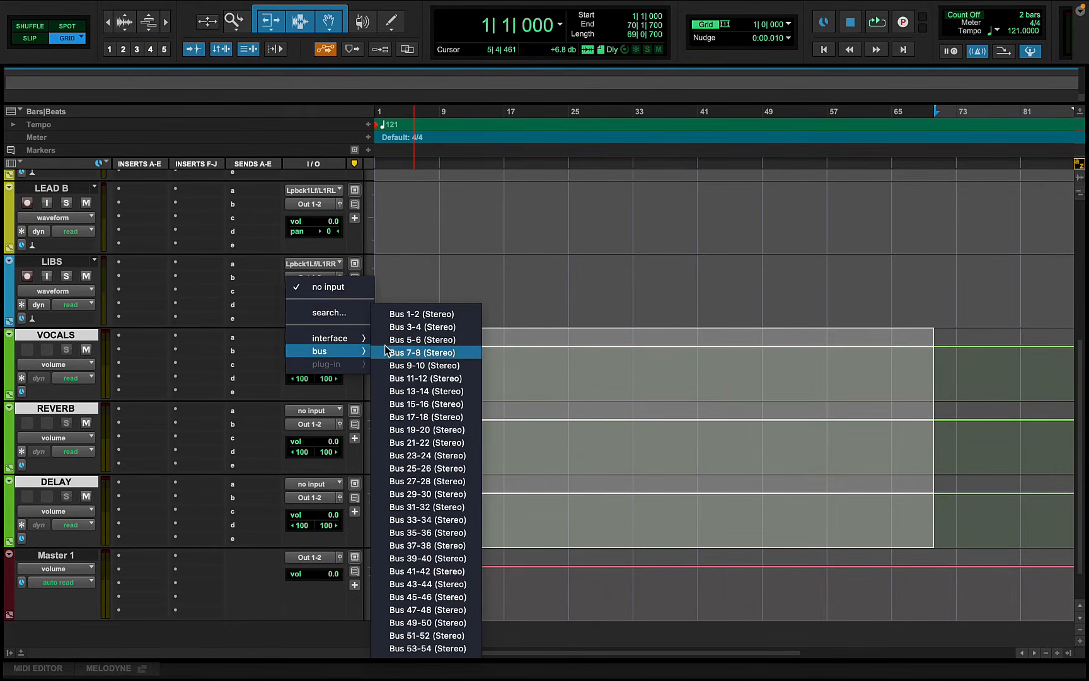
pyautogui.keyDown('alt'); pyautogui.keyDown('super'); pyautogui.click(418, 318); pyautogui.keyUp('super'); pyautogui.keyUp('alt')
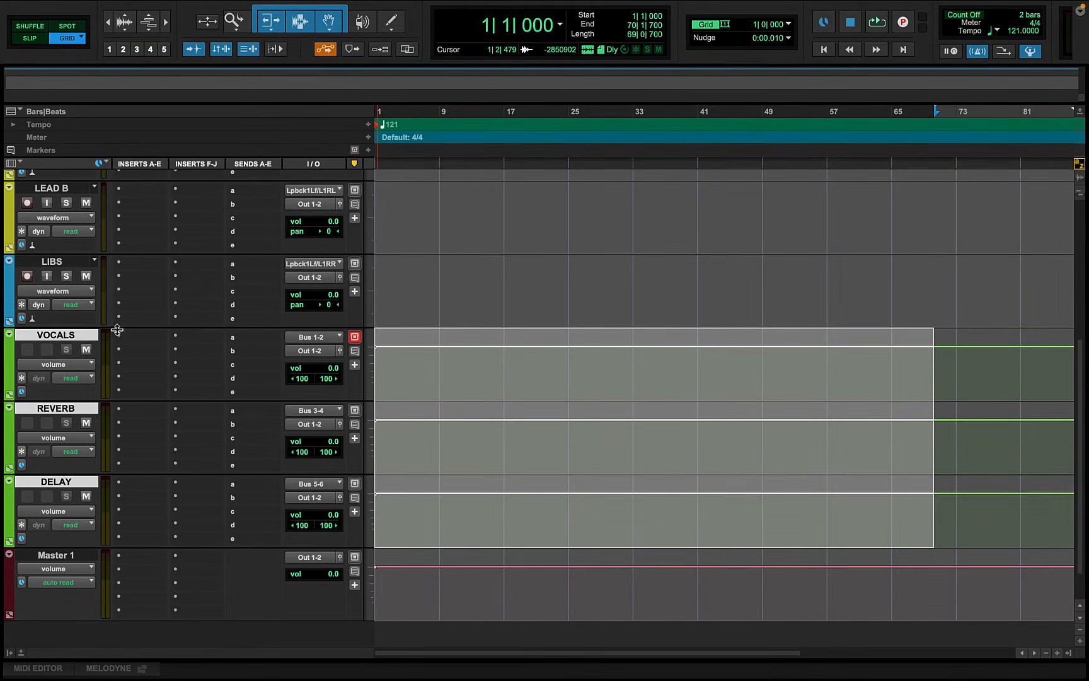
# - Rename the VOCALS track's input bus, Bus 1-2, as VOX
pyautogui.click(63, 264)
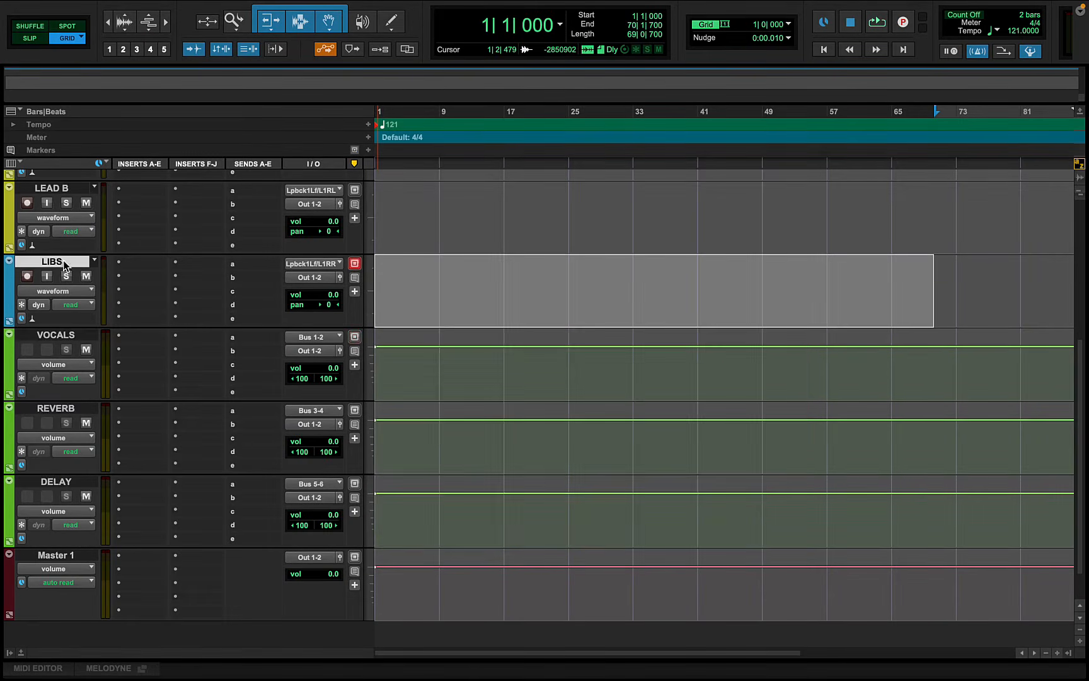
pyautogui.click(67, 336)
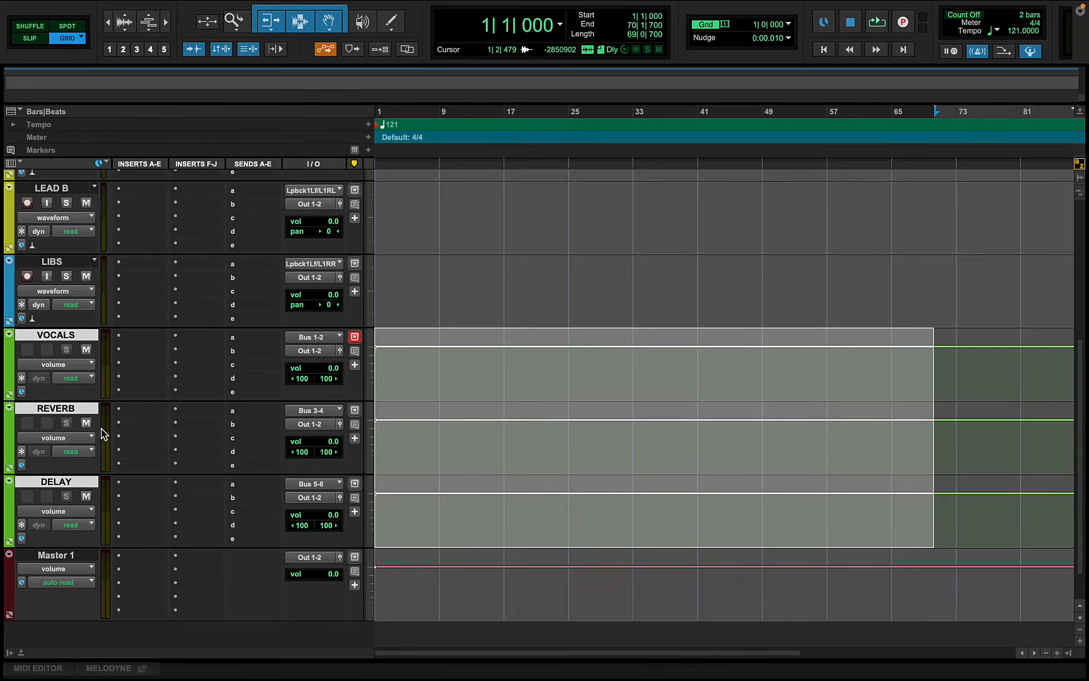
pyautogui.rightClick(309, 340)
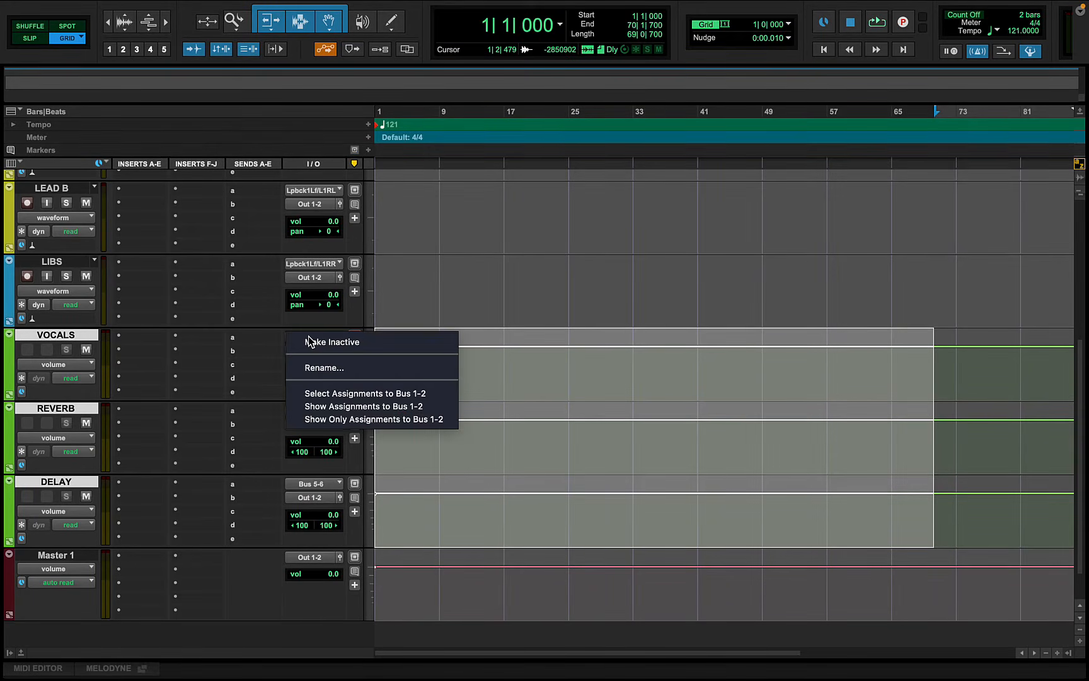
pyautogui.click(335, 368)
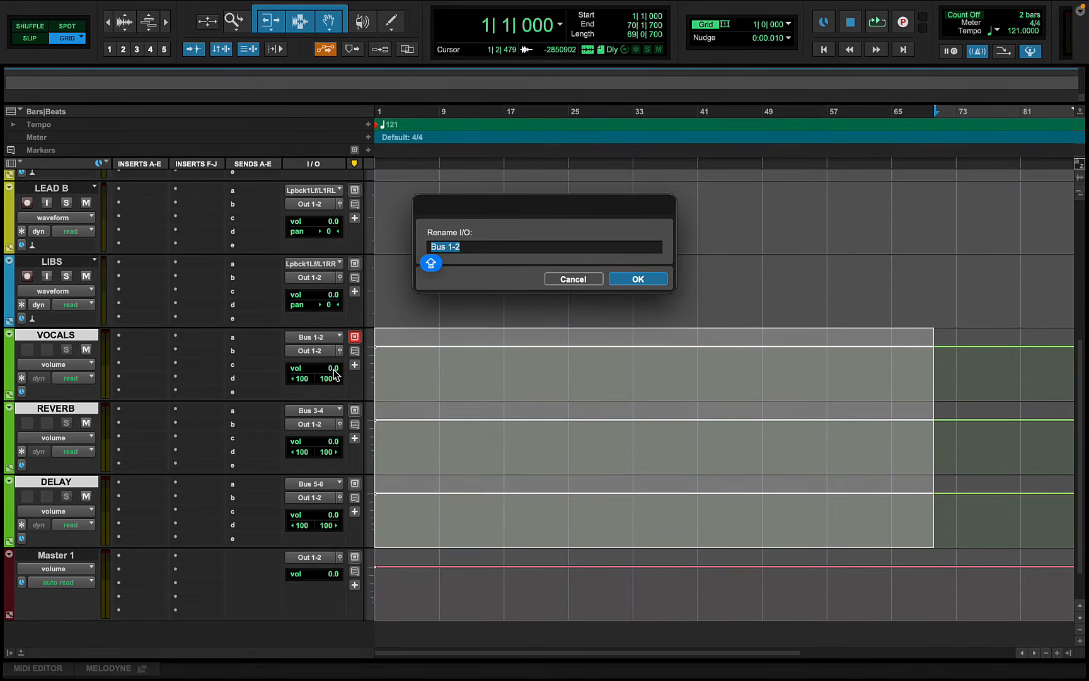
pyautogui.write('VOX')
pyautogui.press('Return')
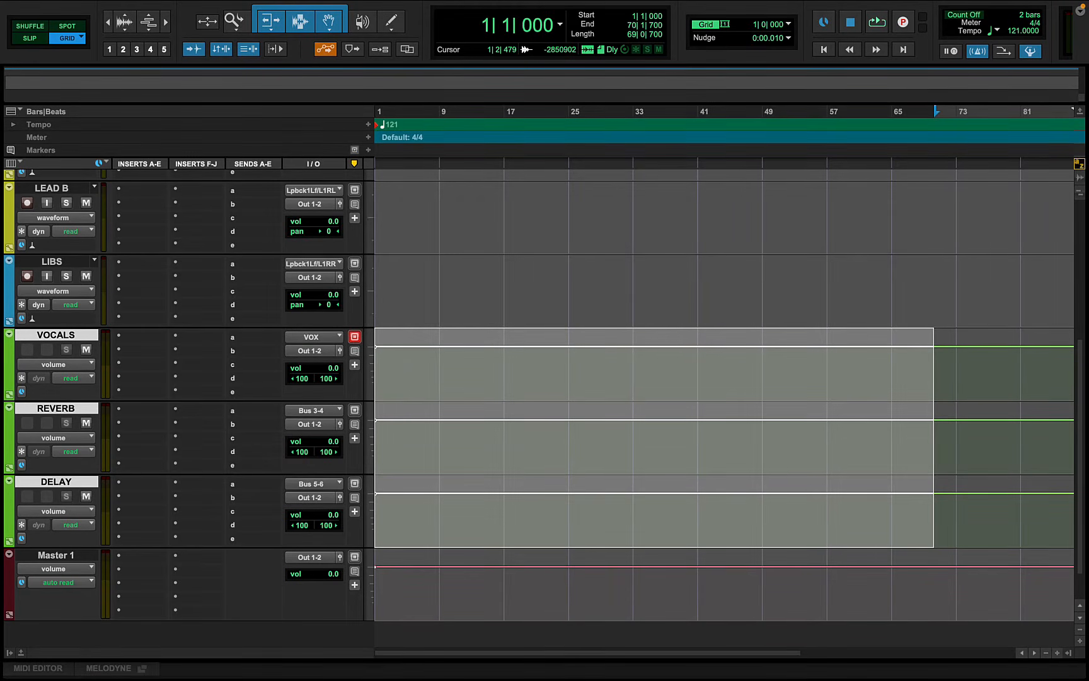
# - Rename the REVERB track's input bus, Bus 3-4, as REVERB
pyautogui.rightClick(323, 409)
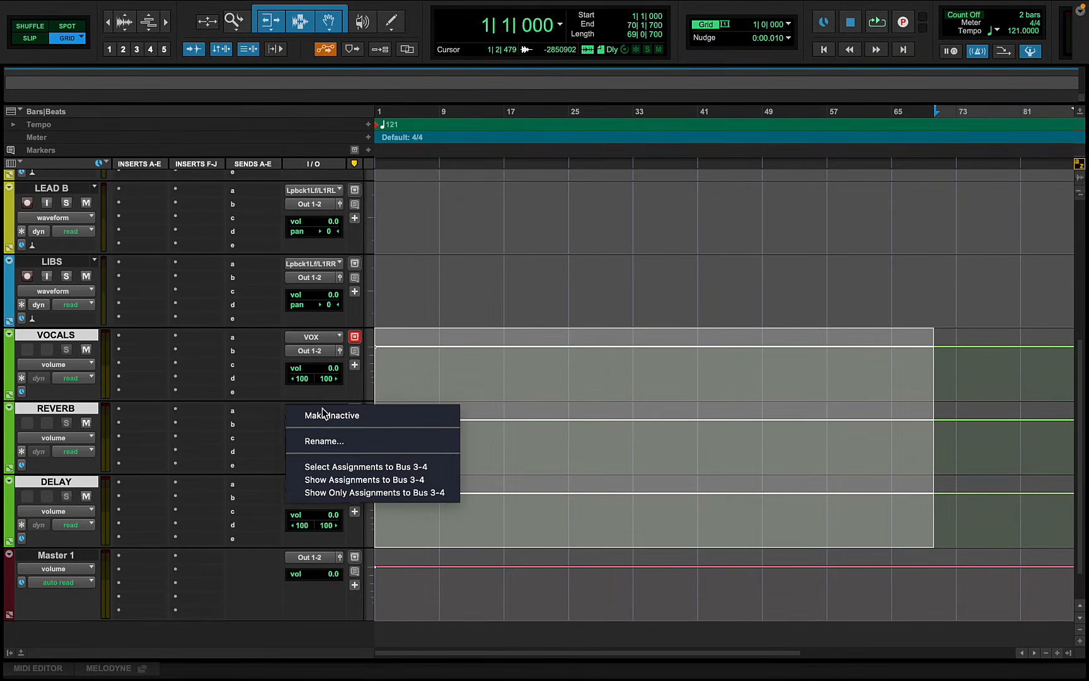
pyautogui.click(322, 441)
pyautogui.write('REVERB')
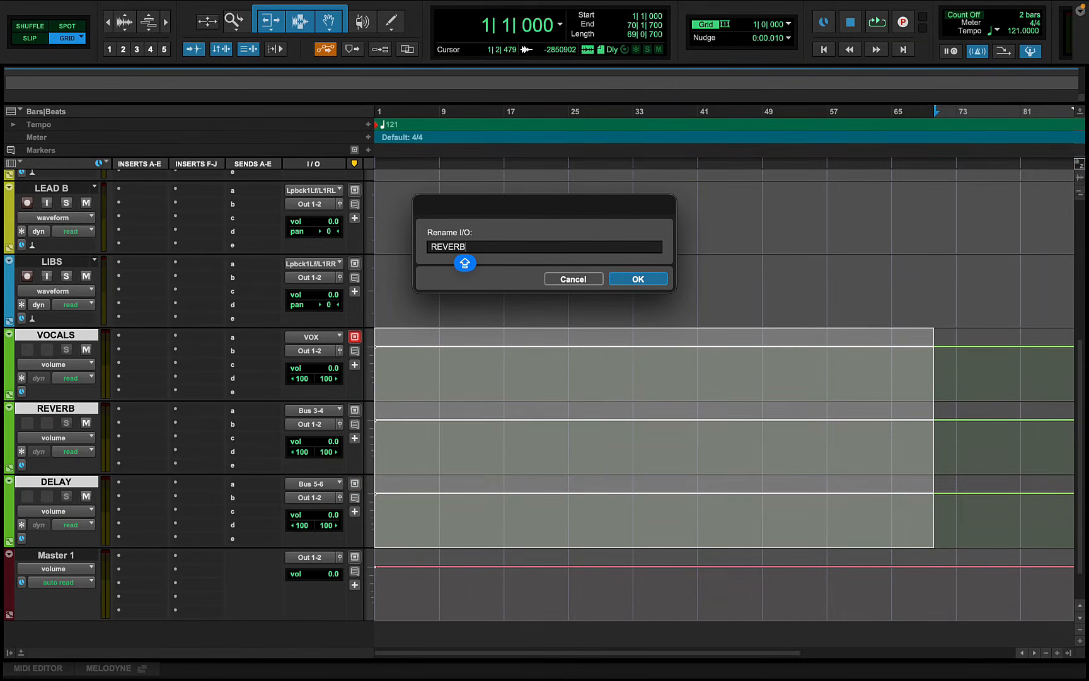
pyautogui.press('Return')
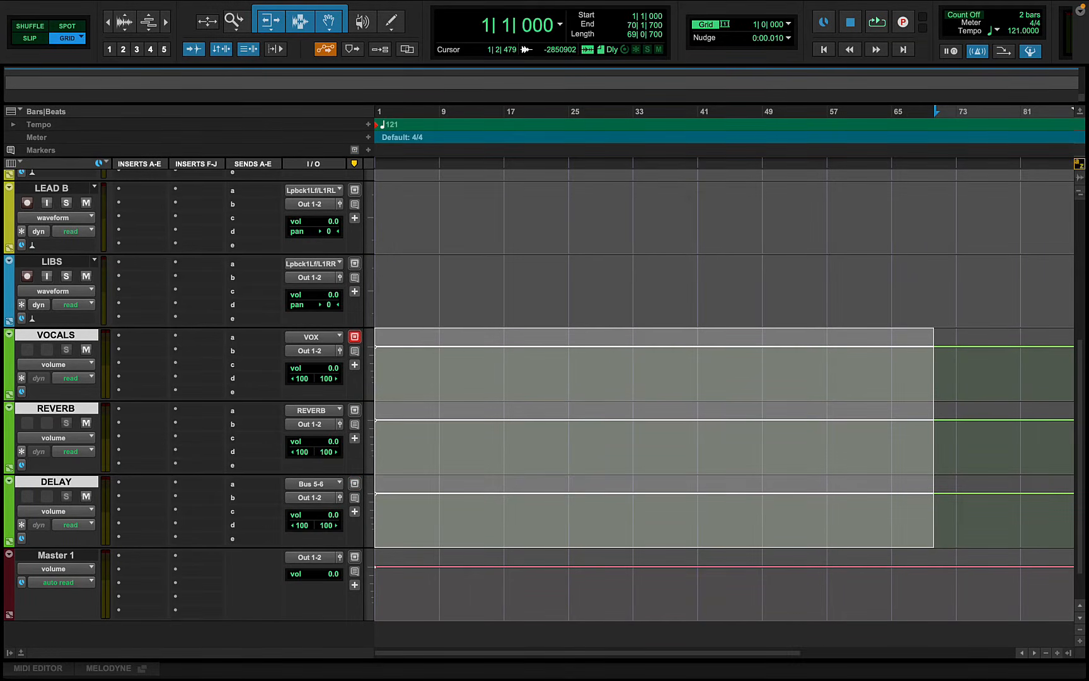
# - Rename the DELAY track's input bus, Bus 5-6, as DELAY
pyautogui.rightClick(317, 486)
pyautogui.click(344, 515)
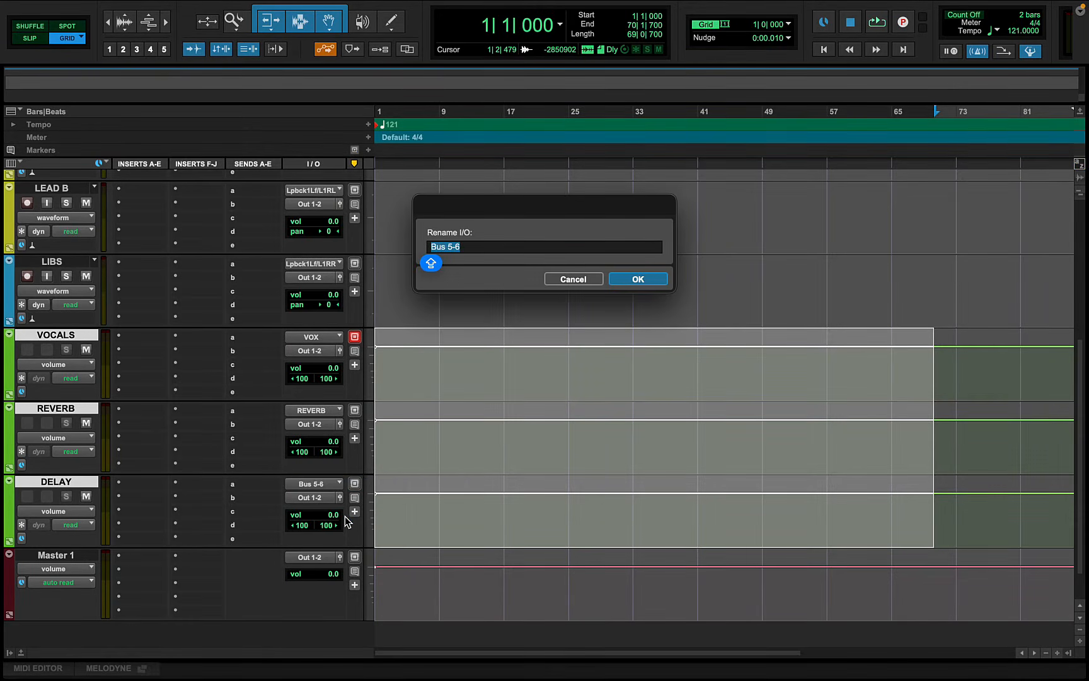
pyautogui.write('DELAY')
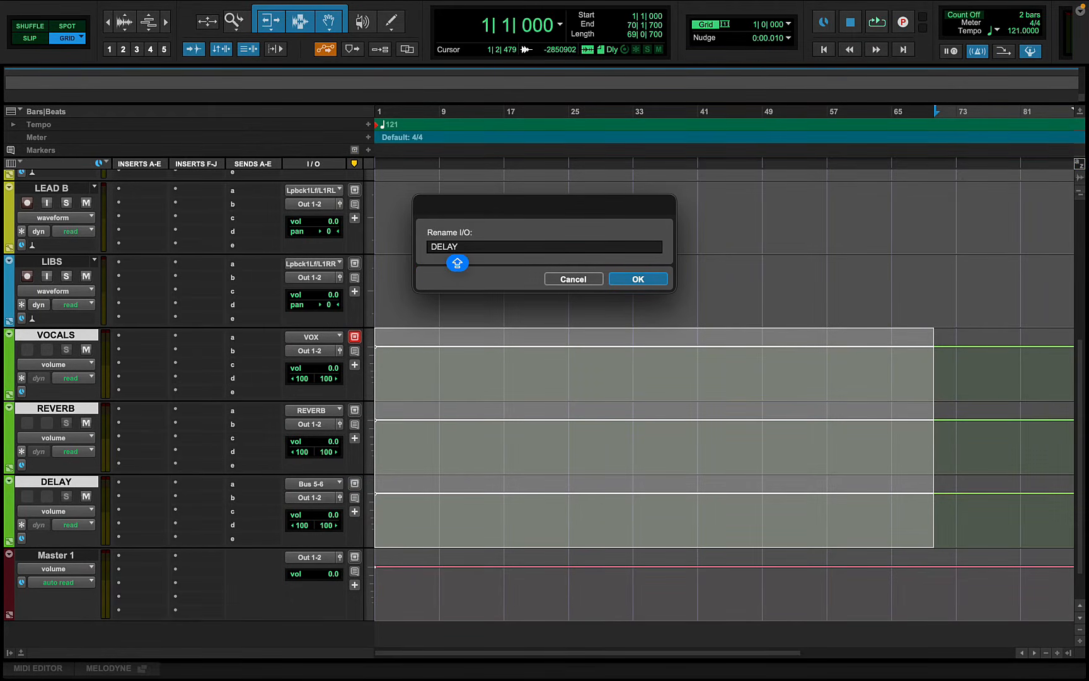
pyautogui.press('Return')
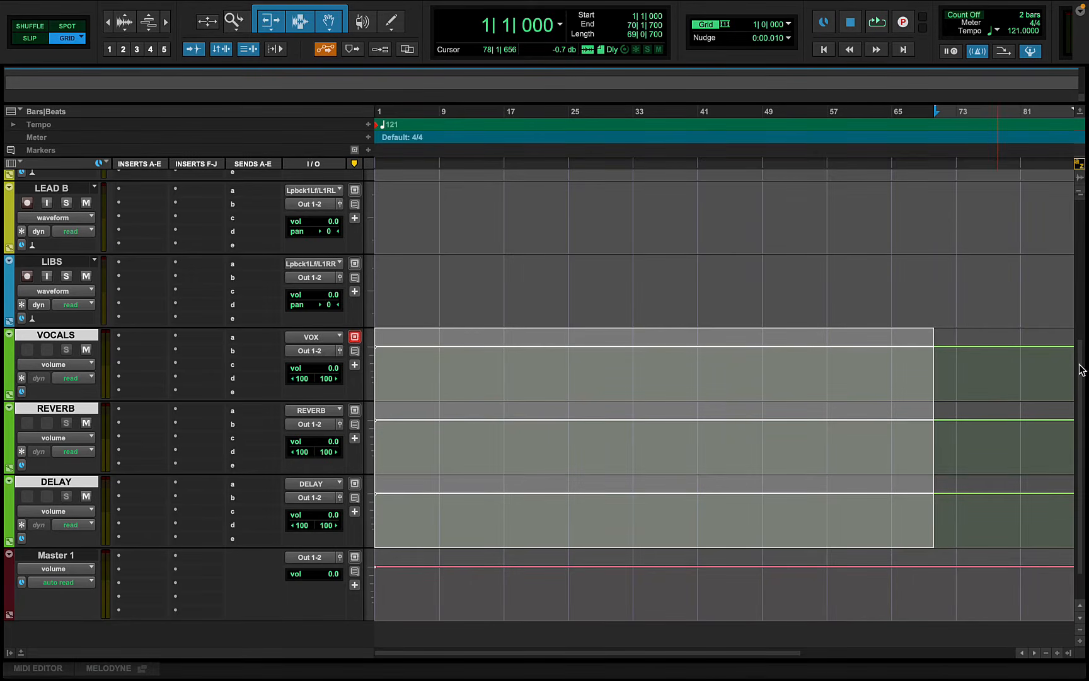
# - Route the outputs of the REC, LEAD A, LEAD B and LIBS tracks together to the stereo VOCALS track
pyautogui.scroll(5, 1077, 365)
pyautogui.scroll(3, 1074, 312)
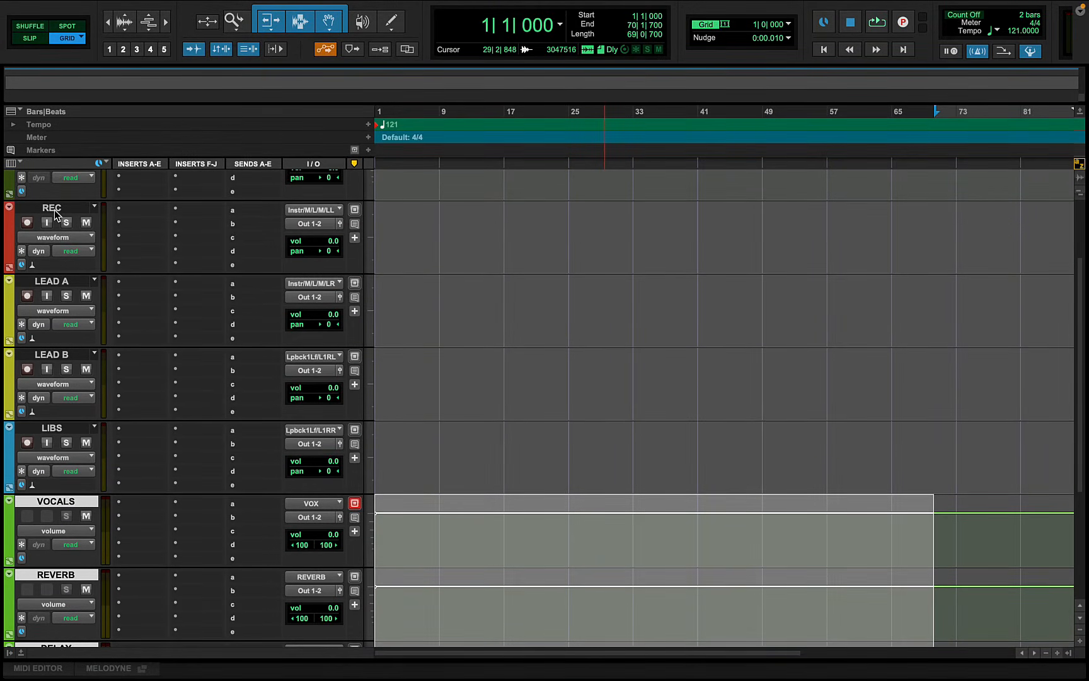
pyautogui.click(55, 209)
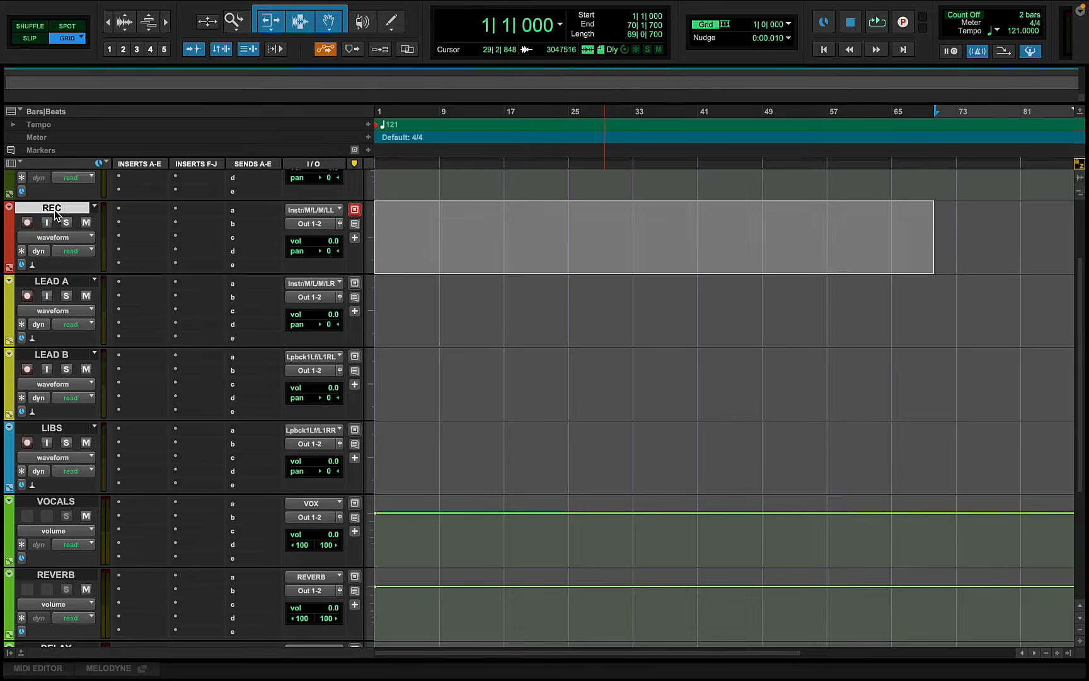
pyautogui.keyDown('shift'); pyautogui.click(70, 429); pyautogui.keyUp('shift')
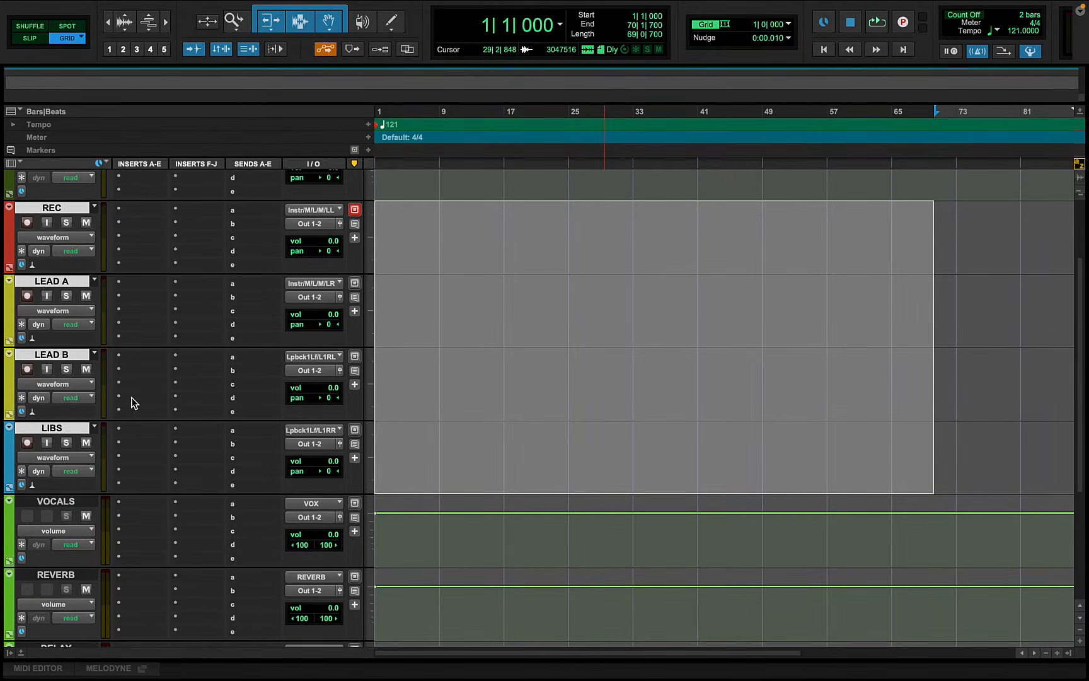
pyautogui.click(320, 223)
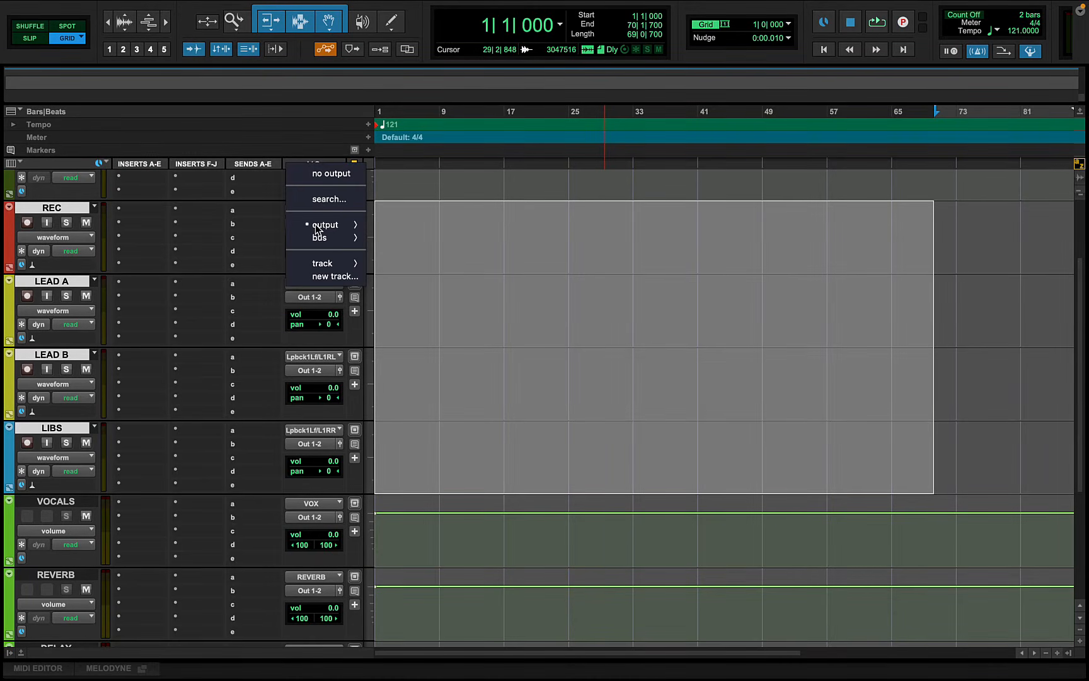
pyautogui.moveTo(325, 264)
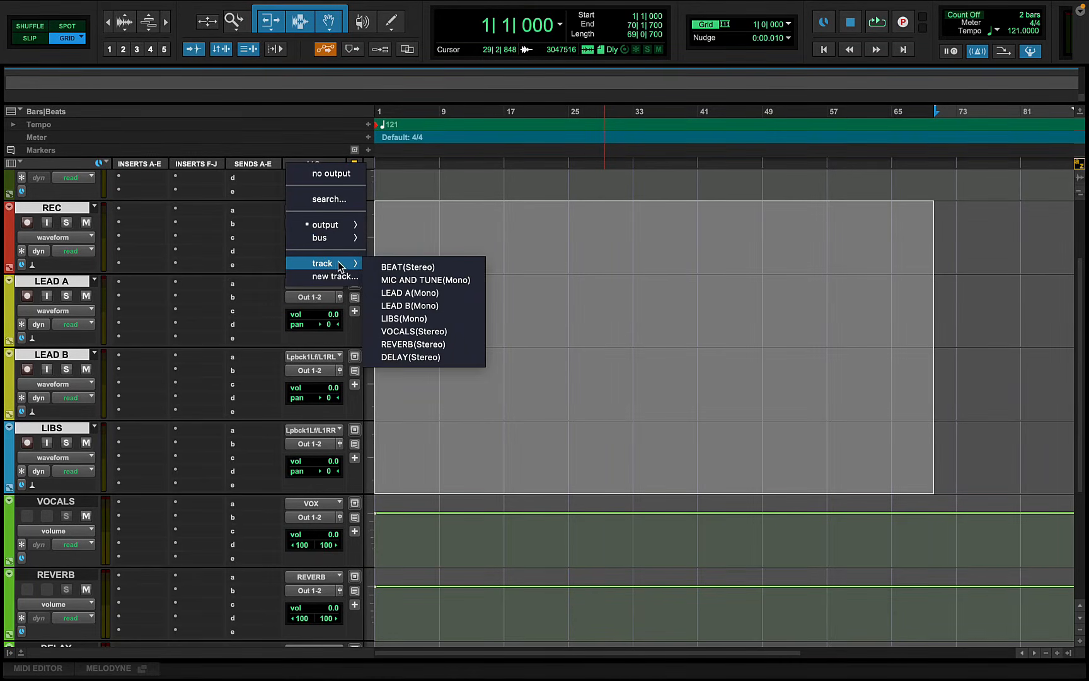
pyautogui.keyDown('alt'); pyautogui.keyDown('shift'); pyautogui.click(406, 331); pyautogui.keyUp('shift'); pyautogui.keyUp('alt')
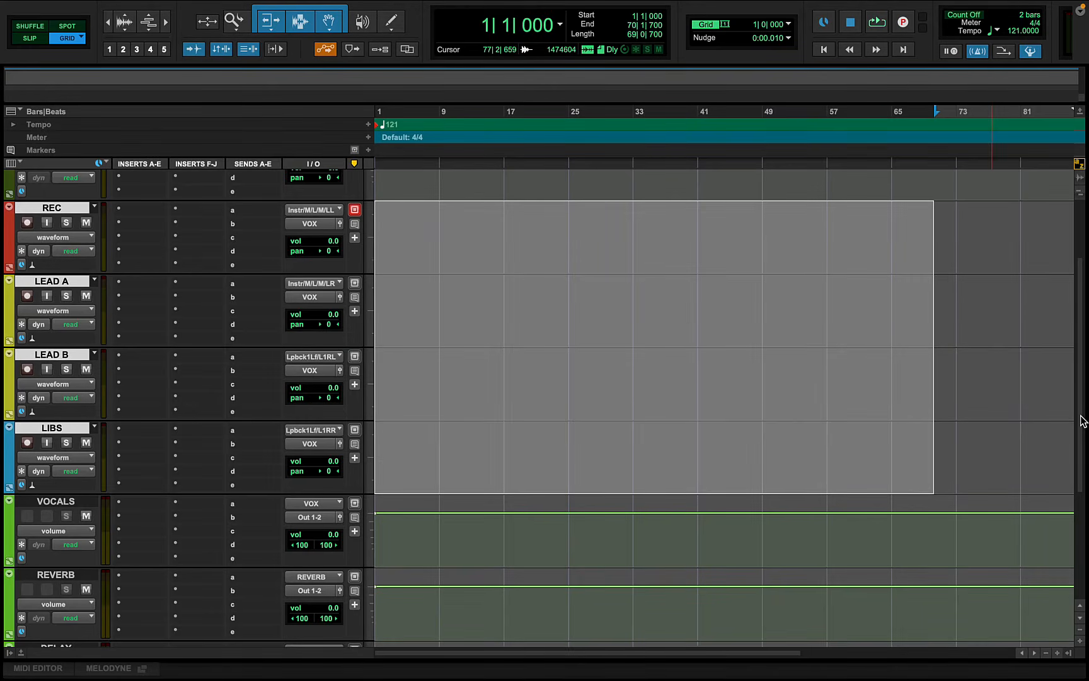
# - Set the MIC AND TUNE track's input to the interface's Instrument / Mic / Line / Mic / Line.L (Mono)
pyautogui.scroll(3, 1084, 409)
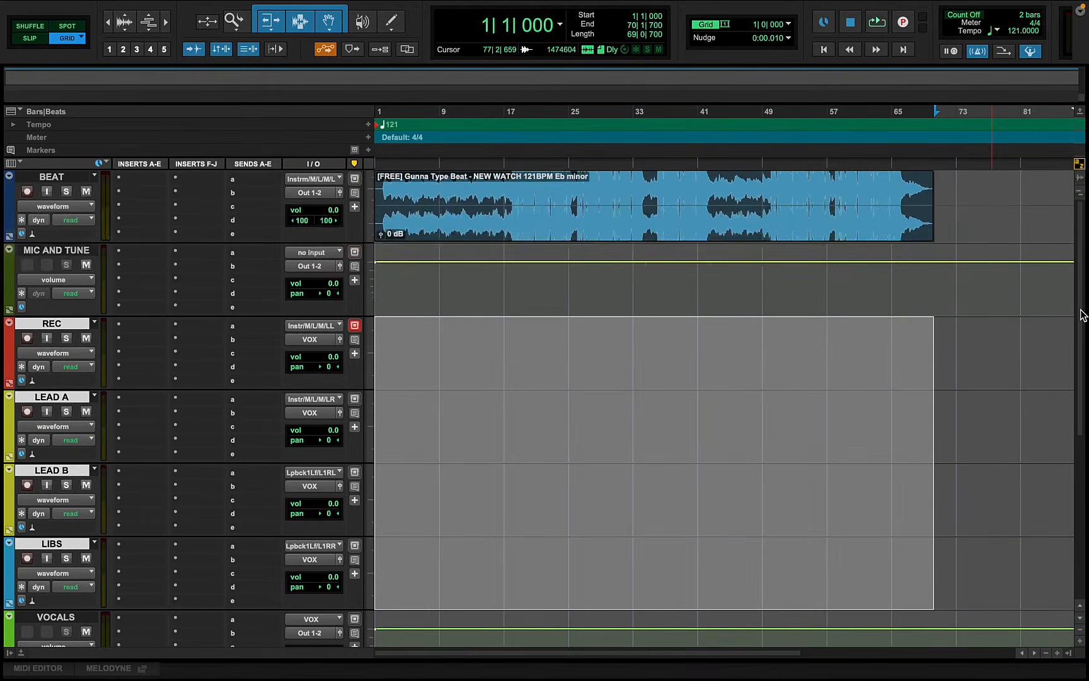
pyautogui.click(58, 250)
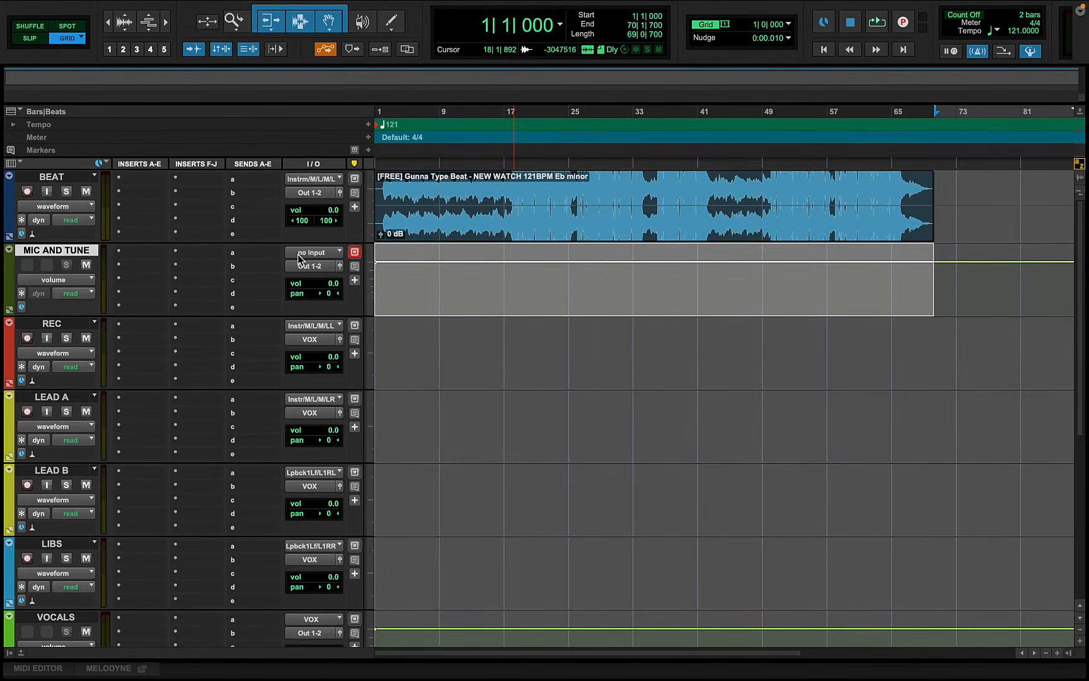
pyautogui.click(318, 256)
pyautogui.moveTo(338, 256)
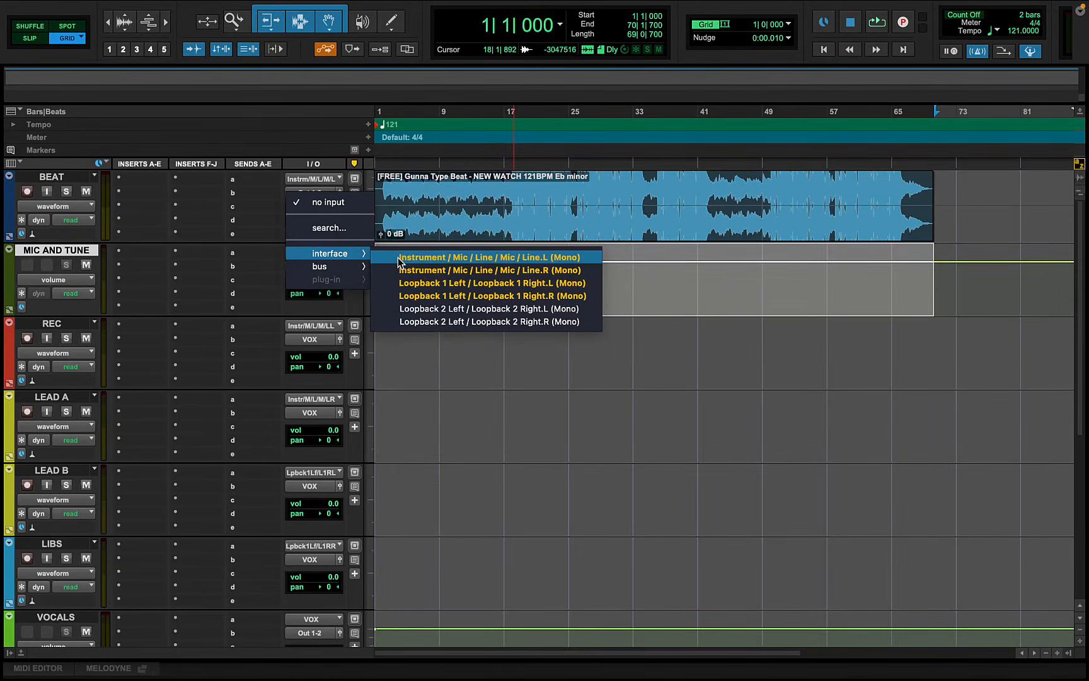
pyautogui.click(450, 259)
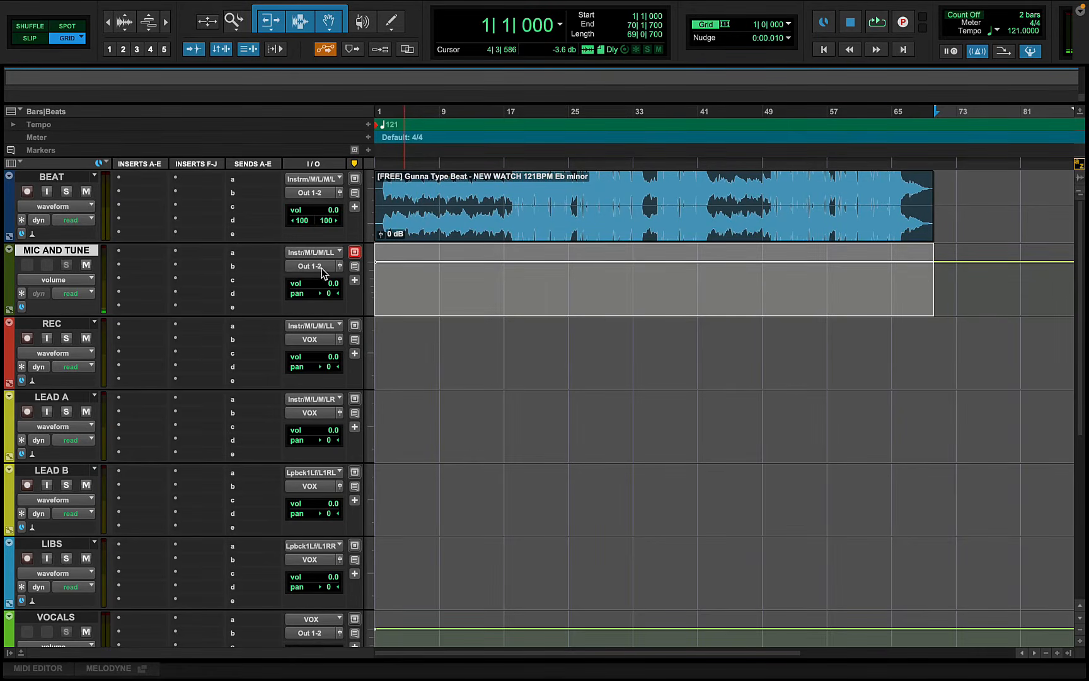
# - Route the MIC AND TUNE track's output to the mono Bus 7
pyautogui.click(300, 265)
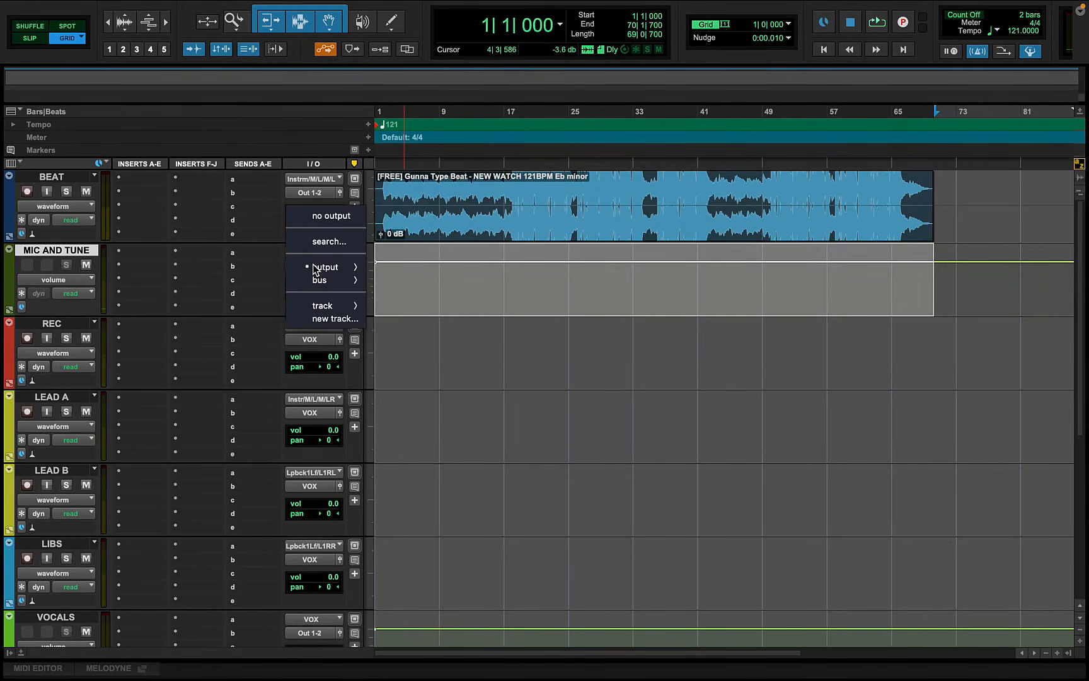
pyautogui.moveTo(327, 284)
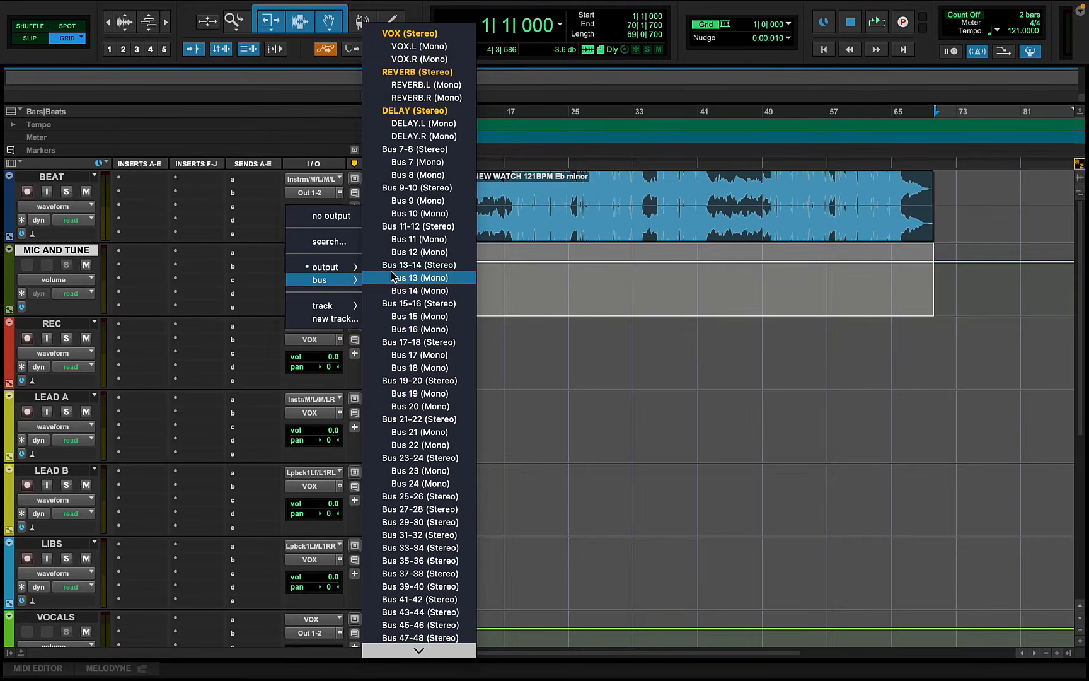
pyautogui.click(419, 163)
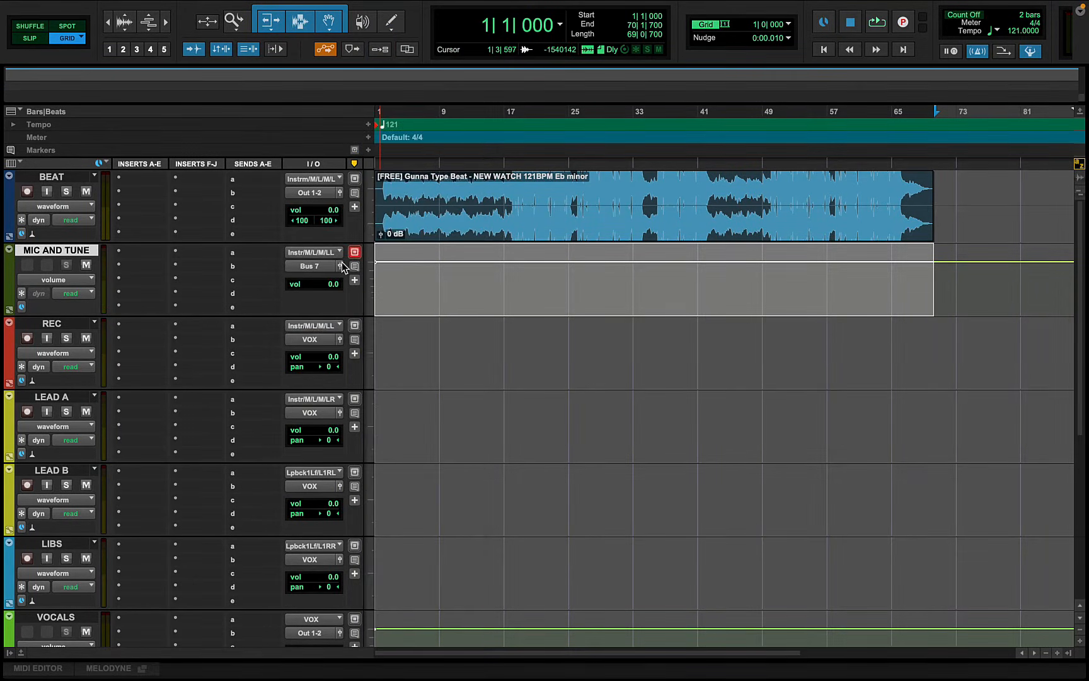
# - Rename the MIC AND TUNE track's output bus, Bus 7, as RECORD
pyautogui.rightClick(308, 268)
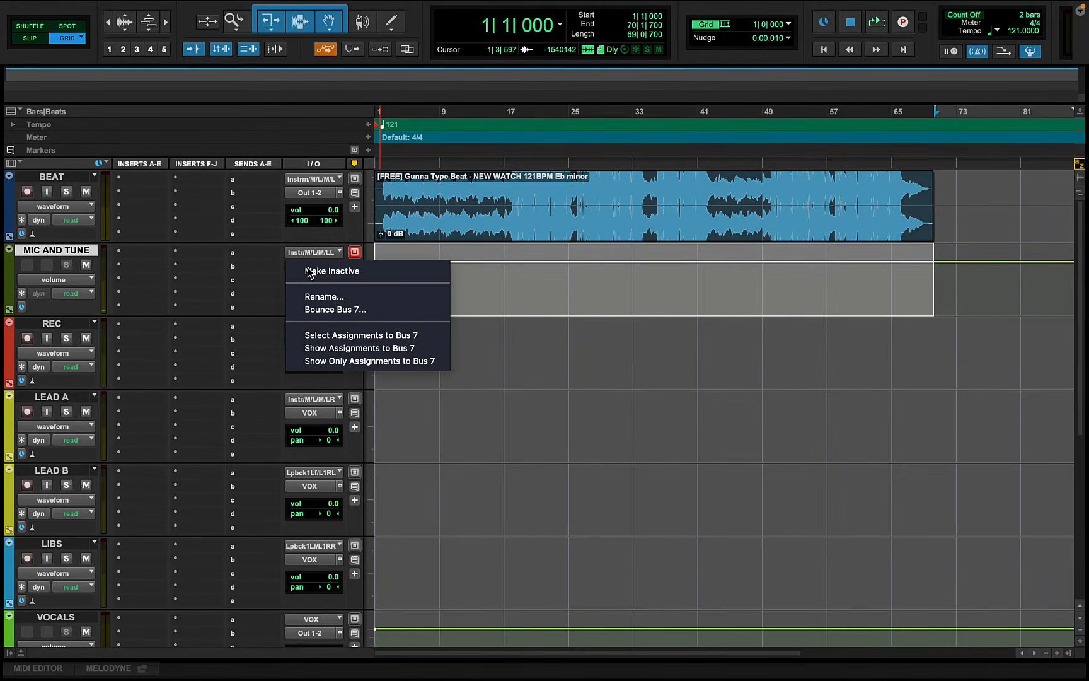
pyautogui.click(326, 296)
pyautogui.write('RECORD')
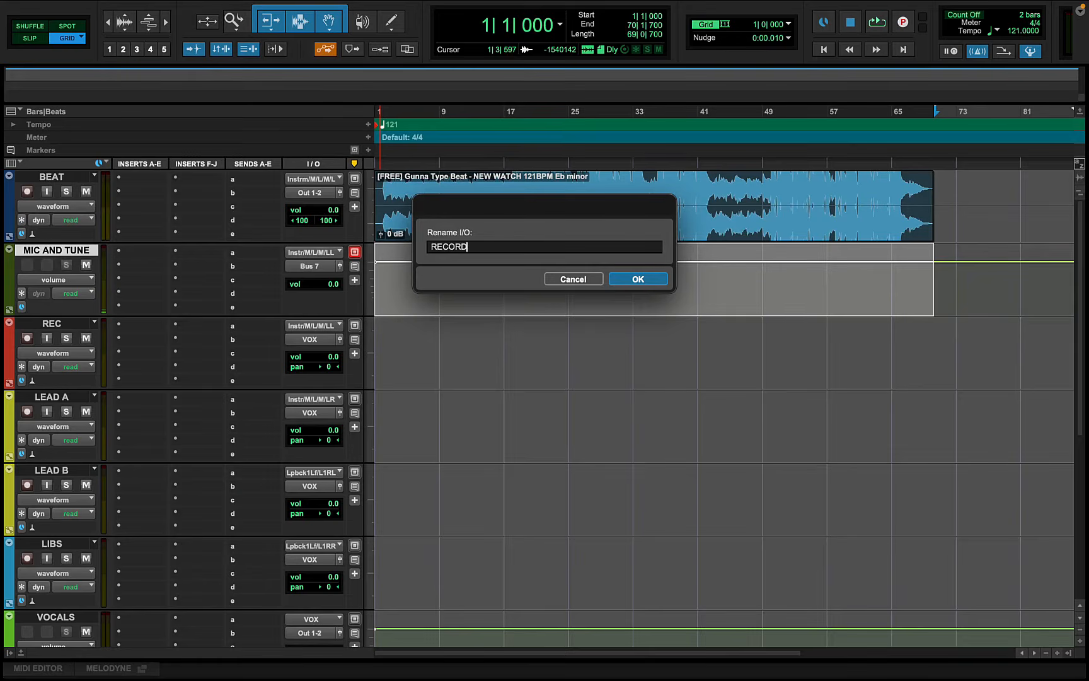
pyautogui.press('capslock')
pyautogui.click(630, 281)
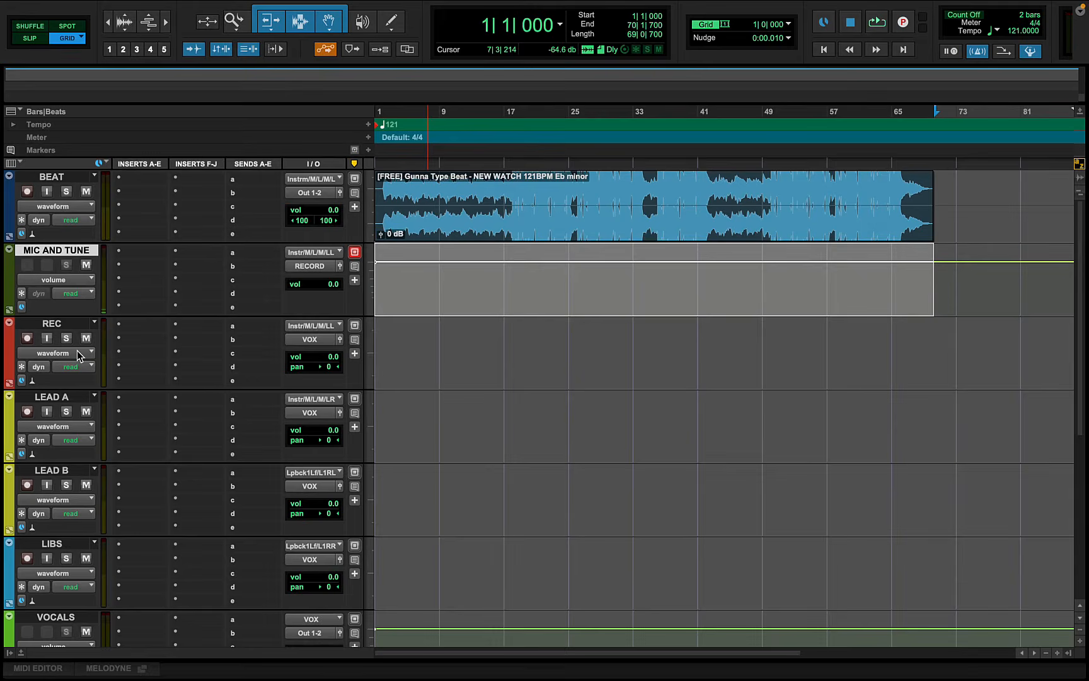
# - Set the REC track's input to the mono RECORD bus
pyautogui.click(318, 325)
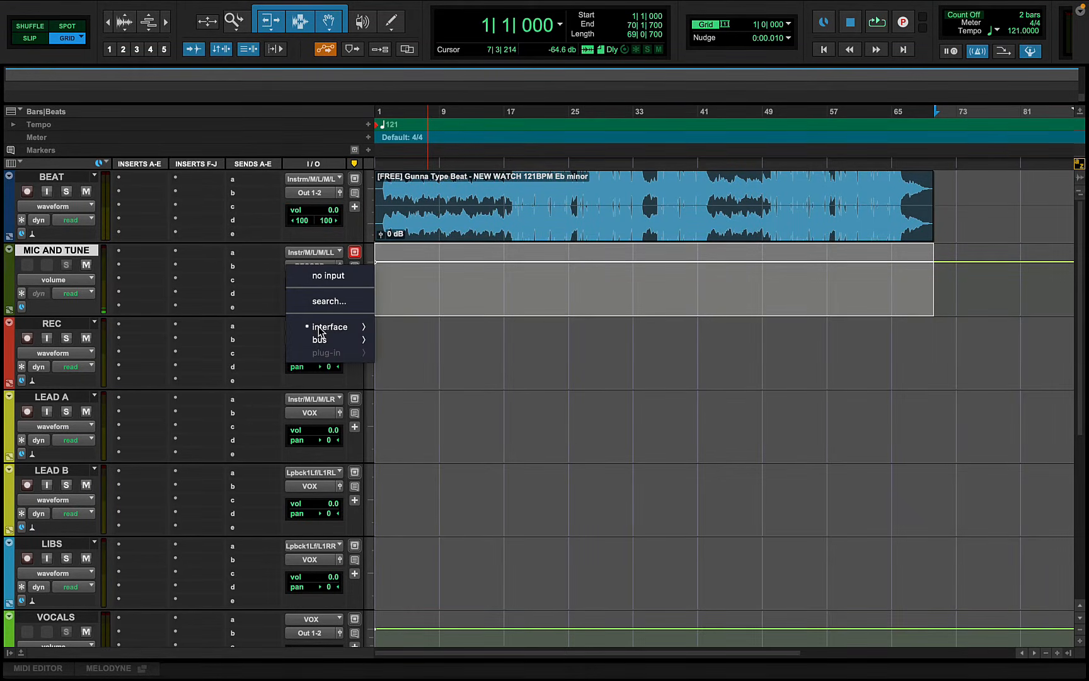
pyautogui.moveTo(337, 344)
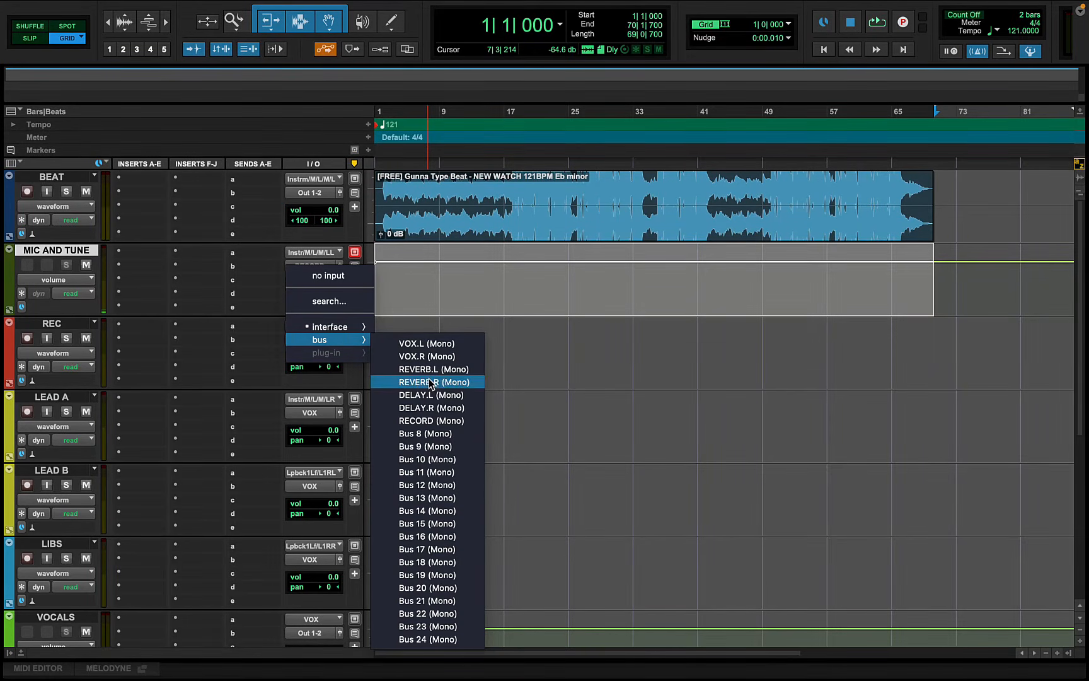
pyautogui.click(433, 421)
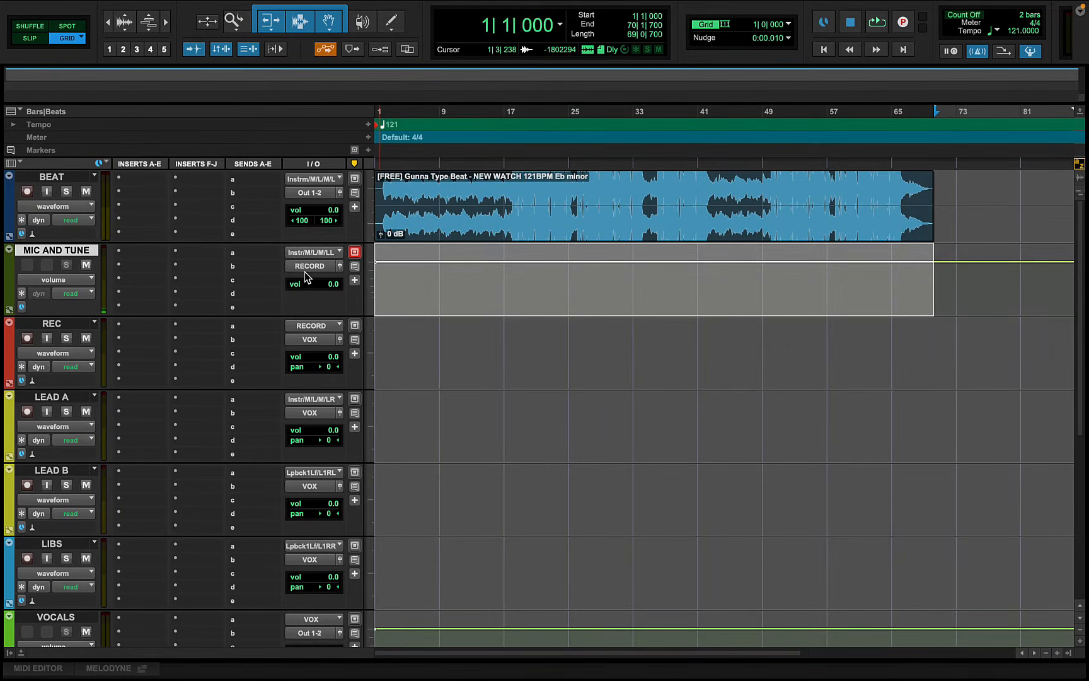
pyautogui.click(136, 339)
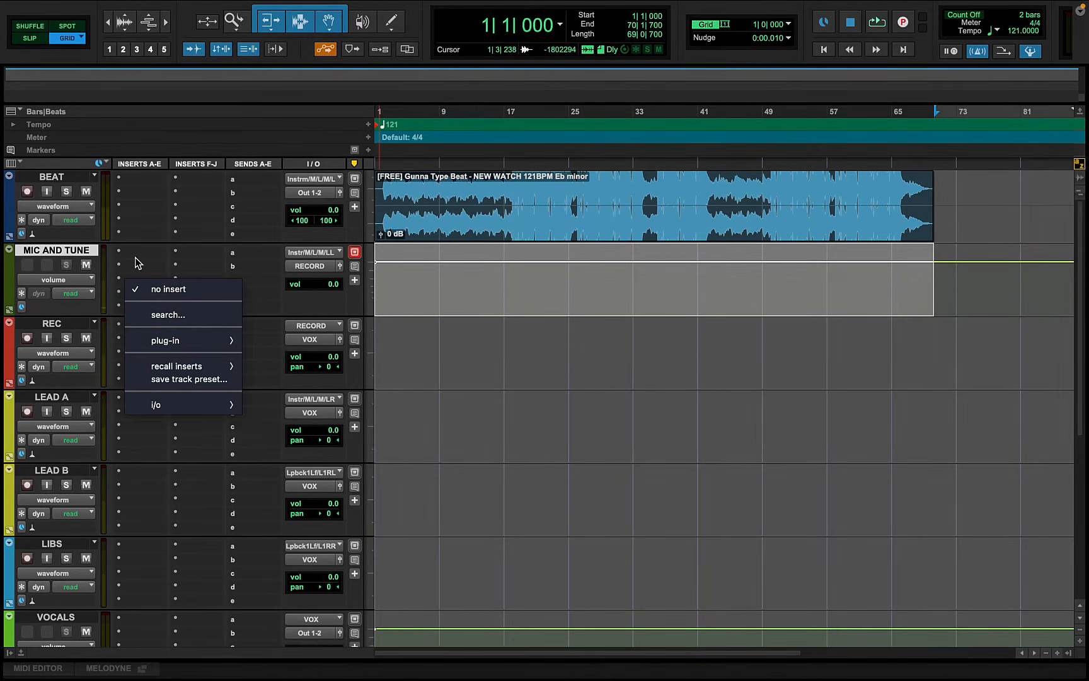
pyautogui.click(61, 242)
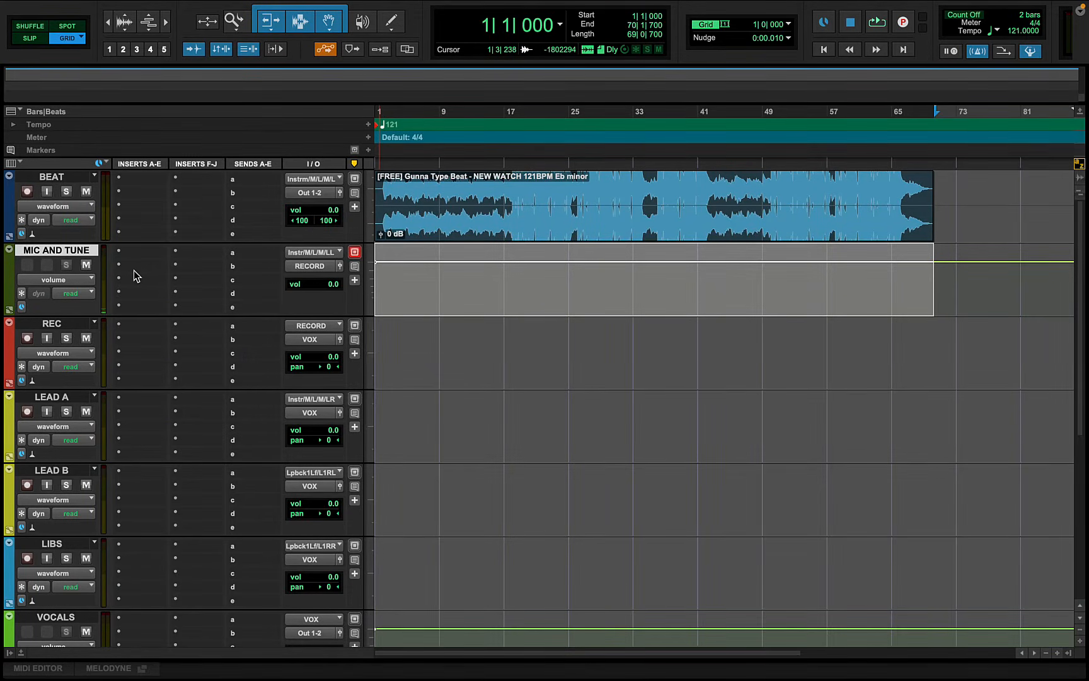
pyautogui.click(163, 250)
pyautogui.click(78, 251)
pyautogui.click(312, 324)
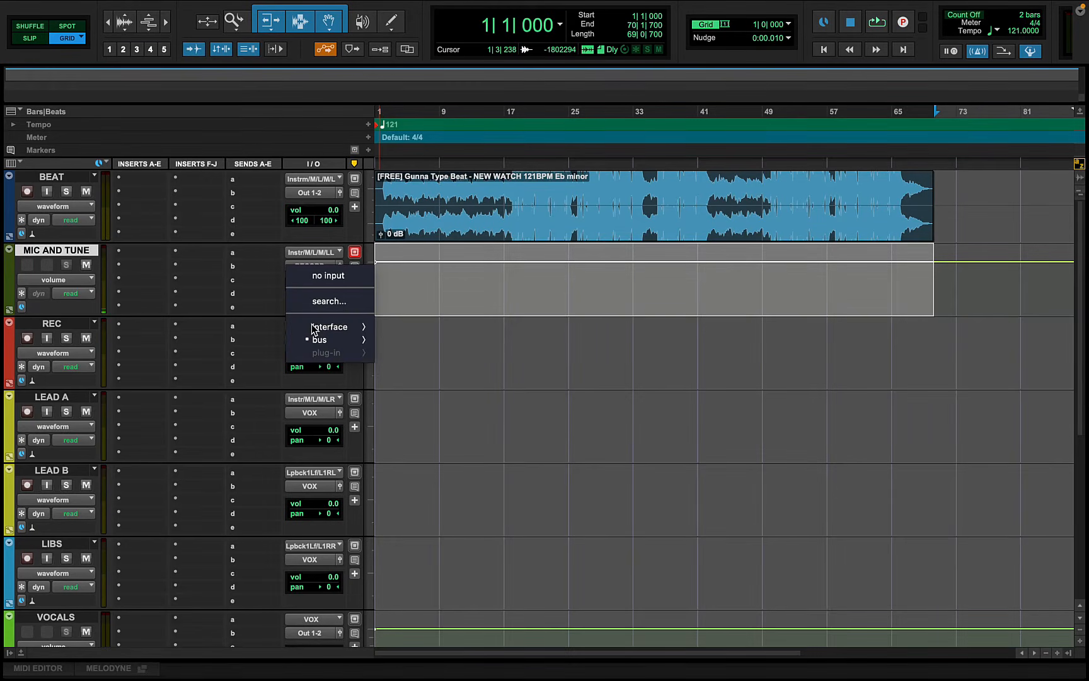
pyautogui.moveTo(341, 331)
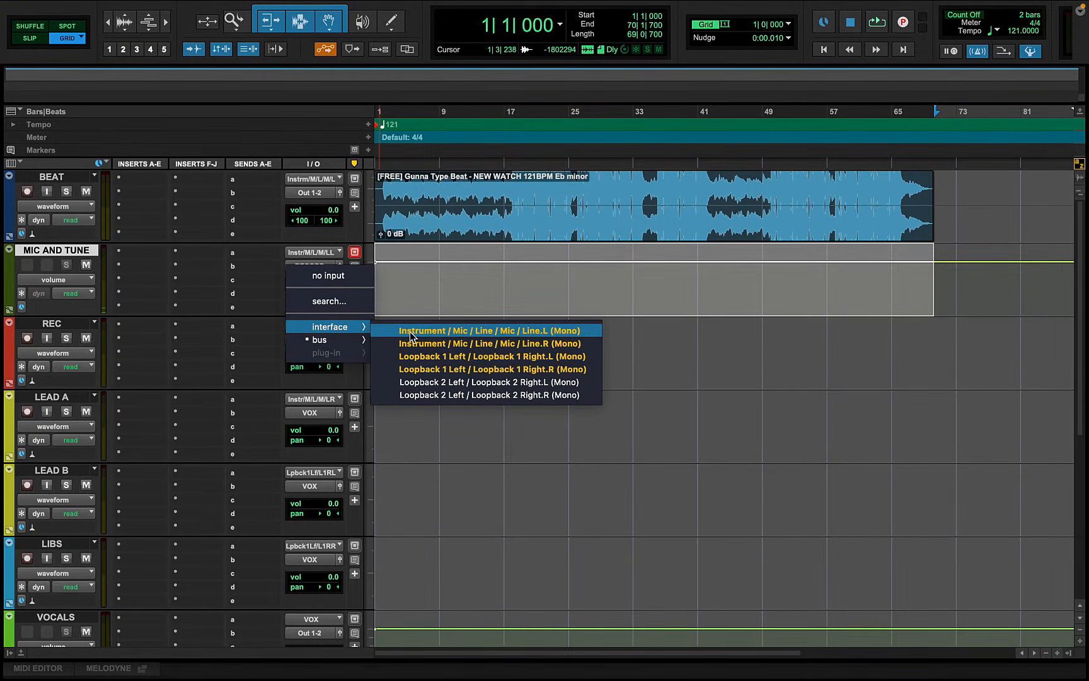
pyautogui.click(60, 324)
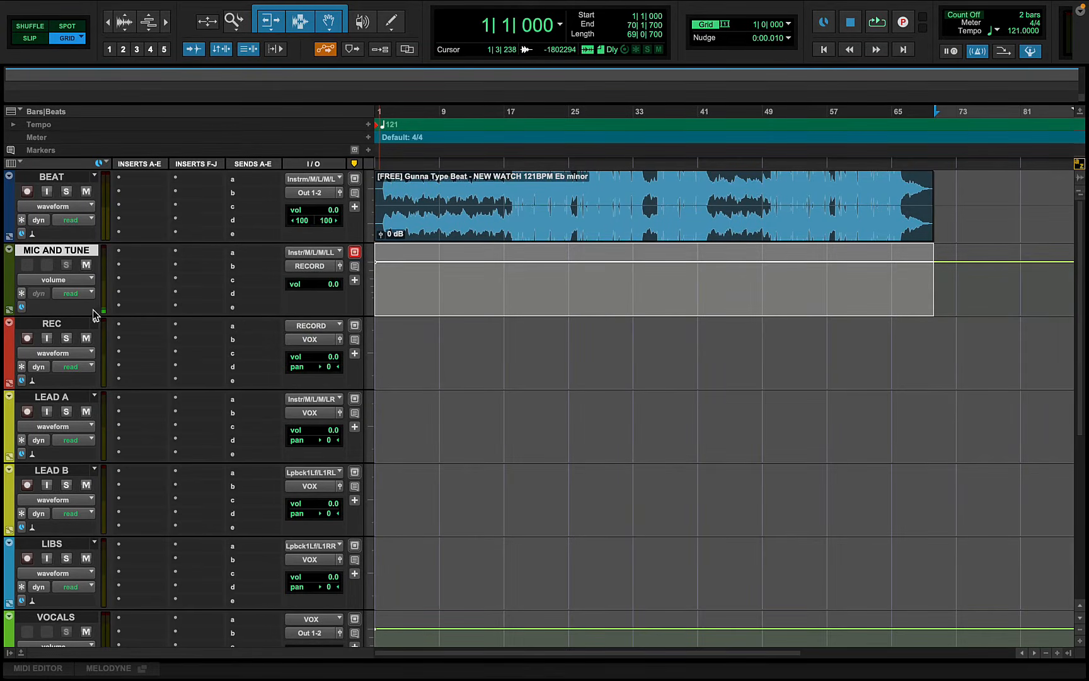
# - Insert the Universal Audio UADx SSL E Channel Strip (mono) in insert slot b of the MIC AND TUNE track
pyautogui.click(137, 264)
pyautogui.moveTo(145, 267)
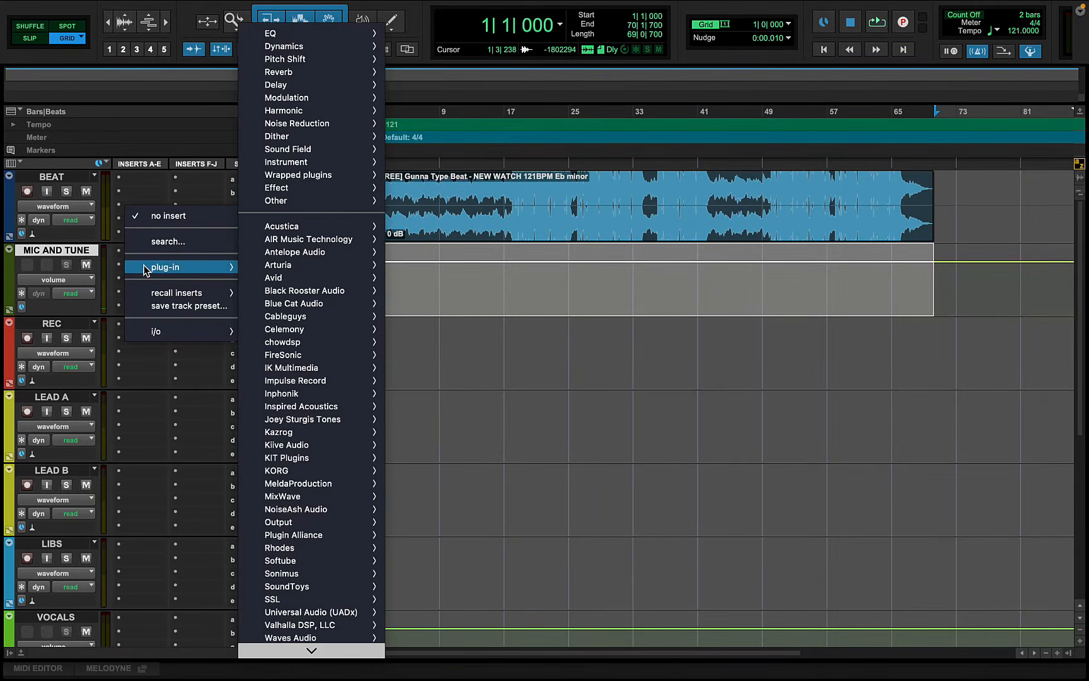
pyautogui.moveTo(349, 616)
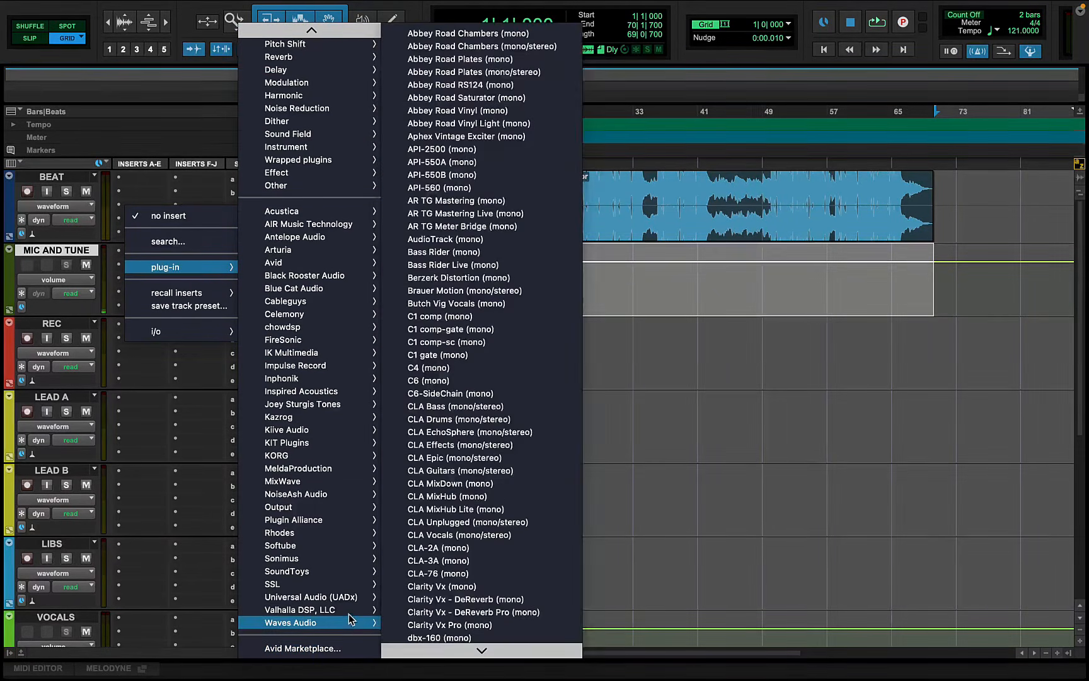
pyautogui.moveTo(363, 598)
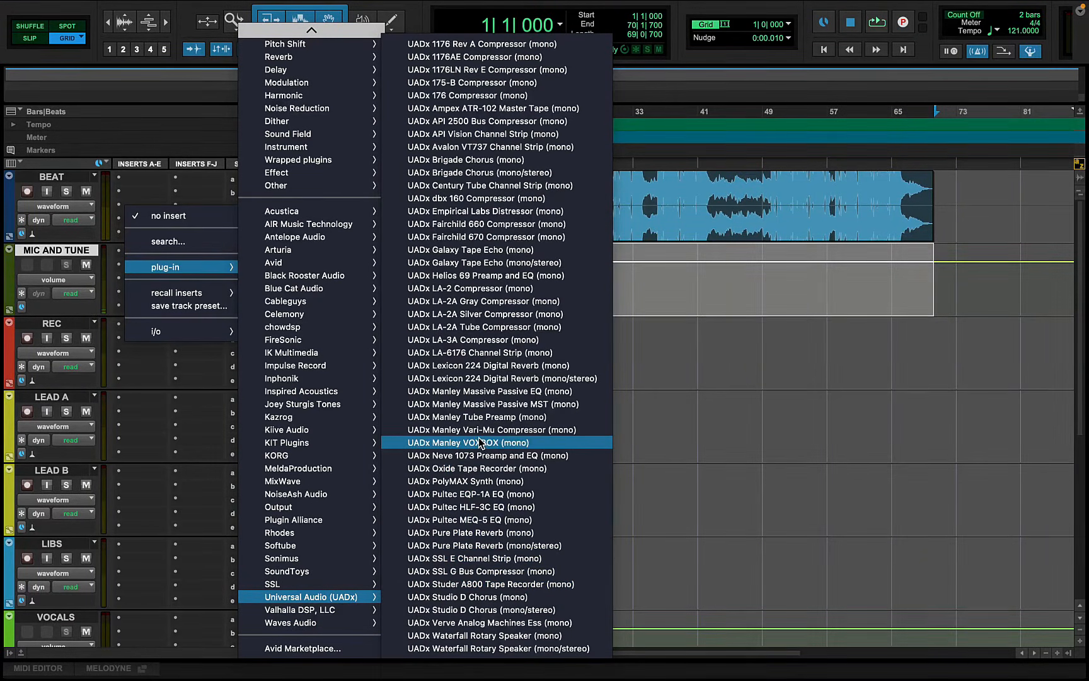
pyautogui.click(464, 559)
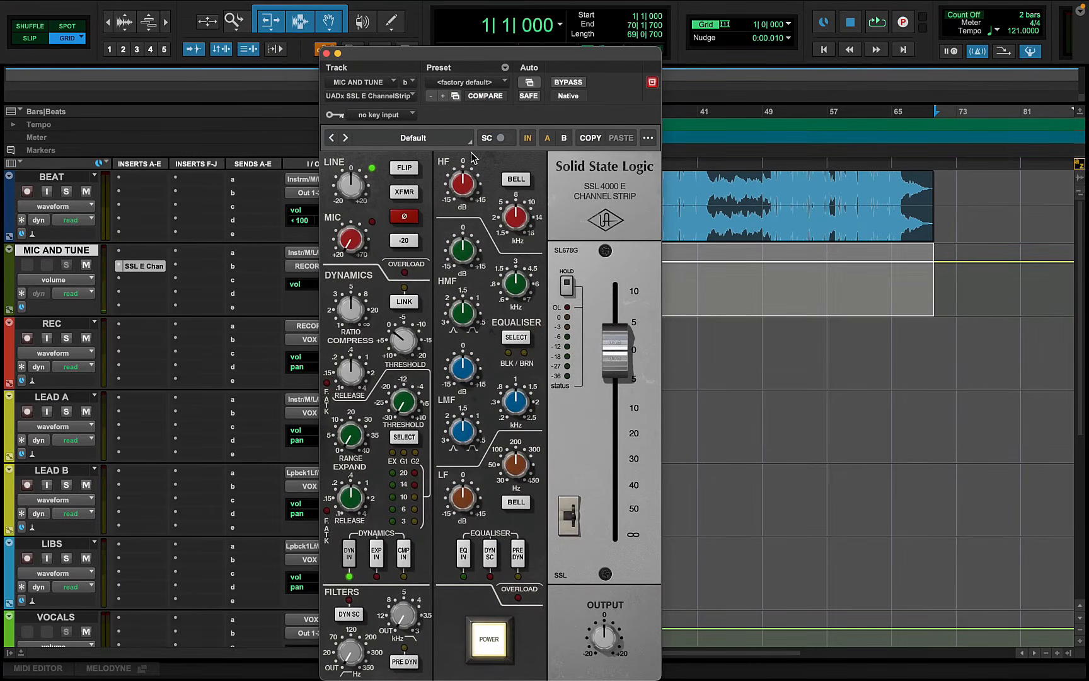
# - Load the ATROCITY 1 user preset in the SSL E Channel Strip and adjust its mic gain
pyautogui.click(408, 140)
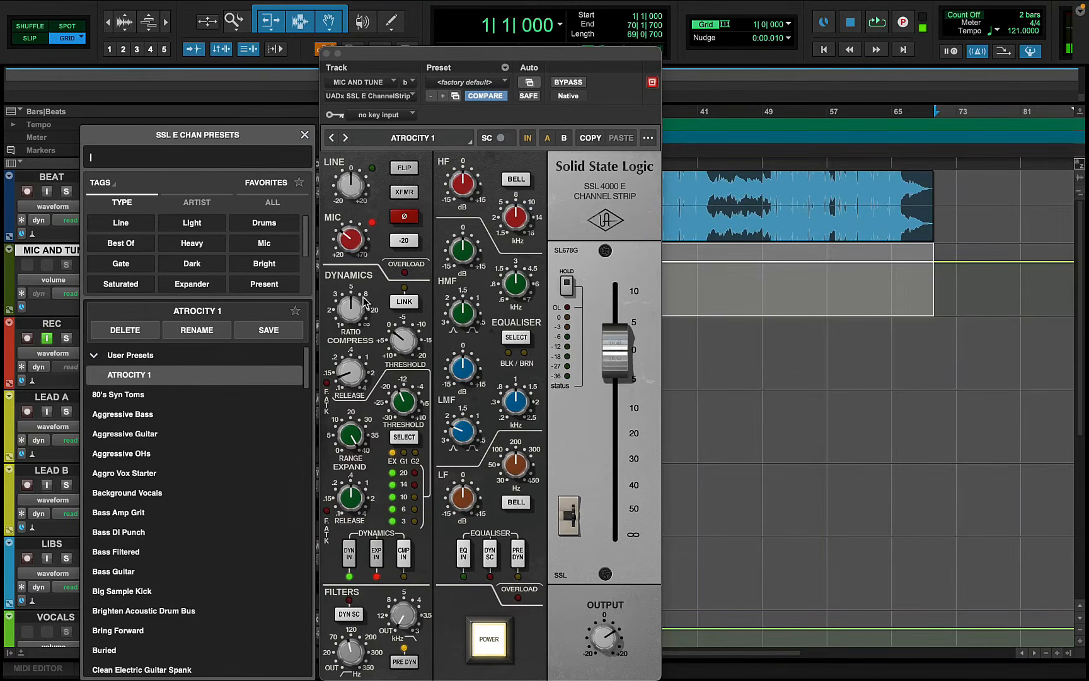
pyautogui.click(359, 243)
pyautogui.moveTo(359, 244); pyautogui.dragTo(356, 219)
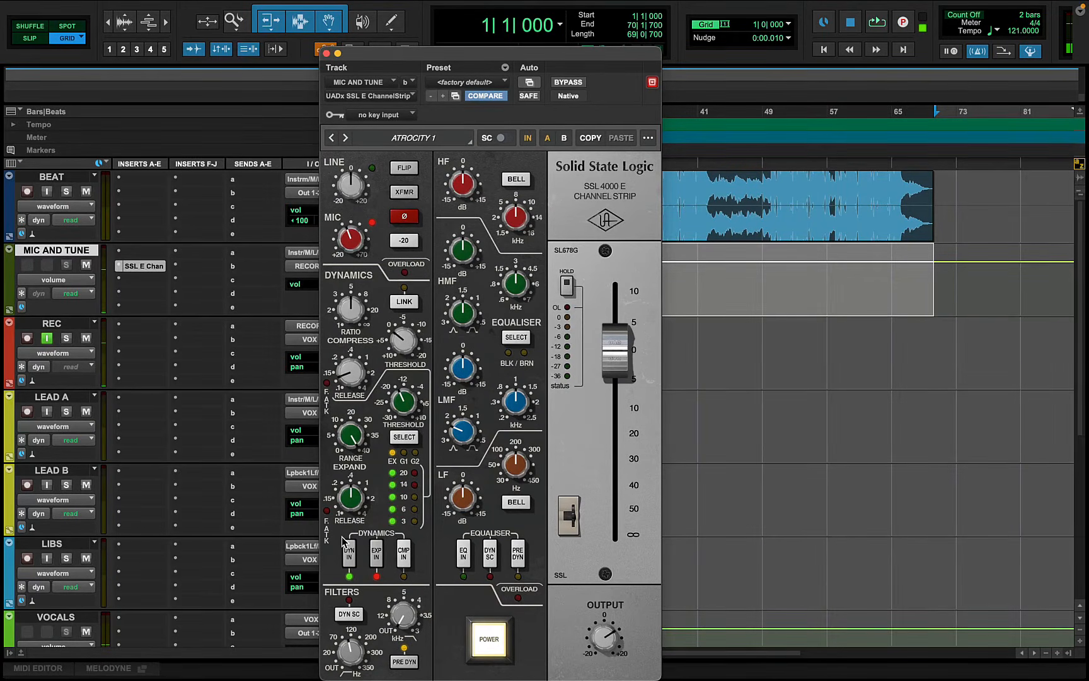
# - Insert the Tube-Tech CL 1B mk II (mono) compressor in insert slot c of the MIC AND TUNE track
pyautogui.click(140, 282)
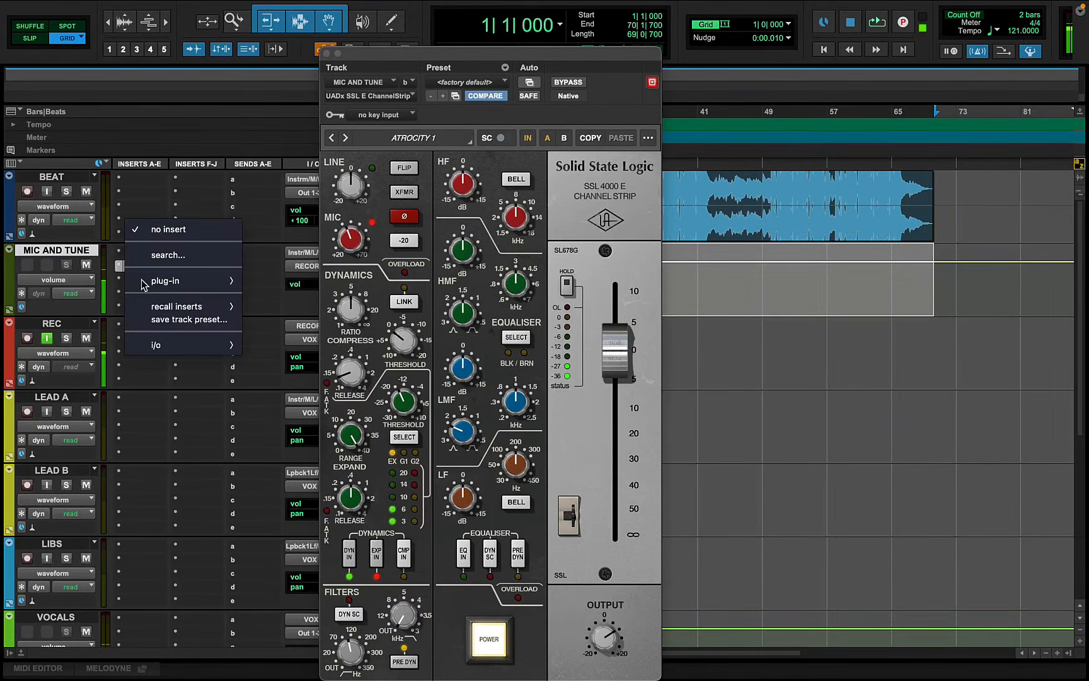
pyautogui.click(184, 258)
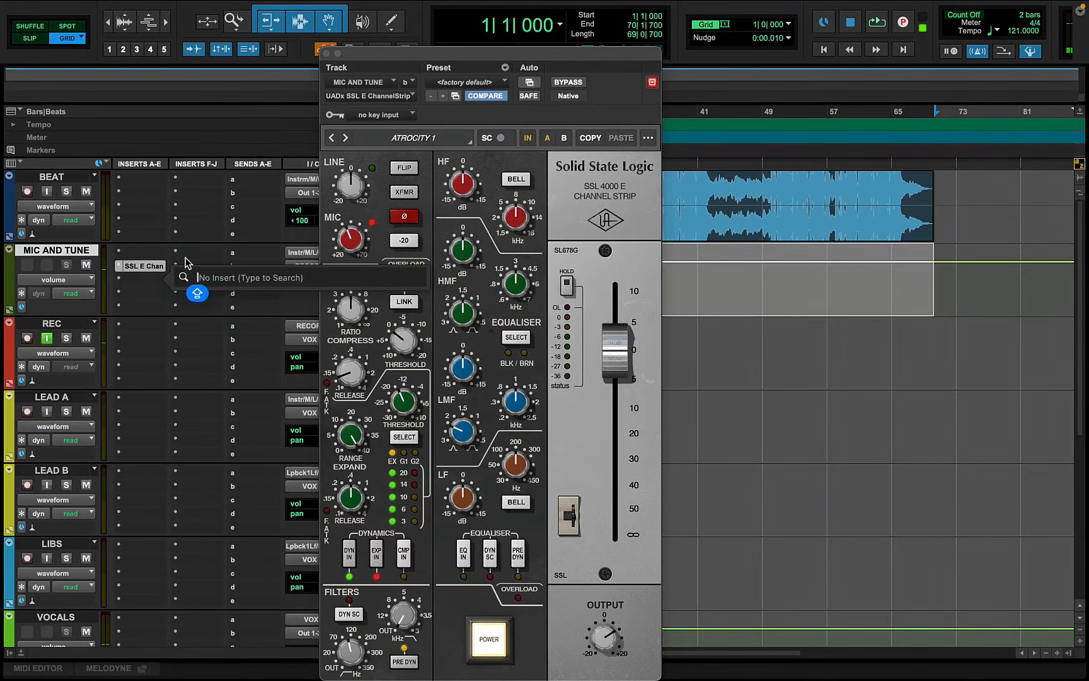
pyautogui.write('TUBE')
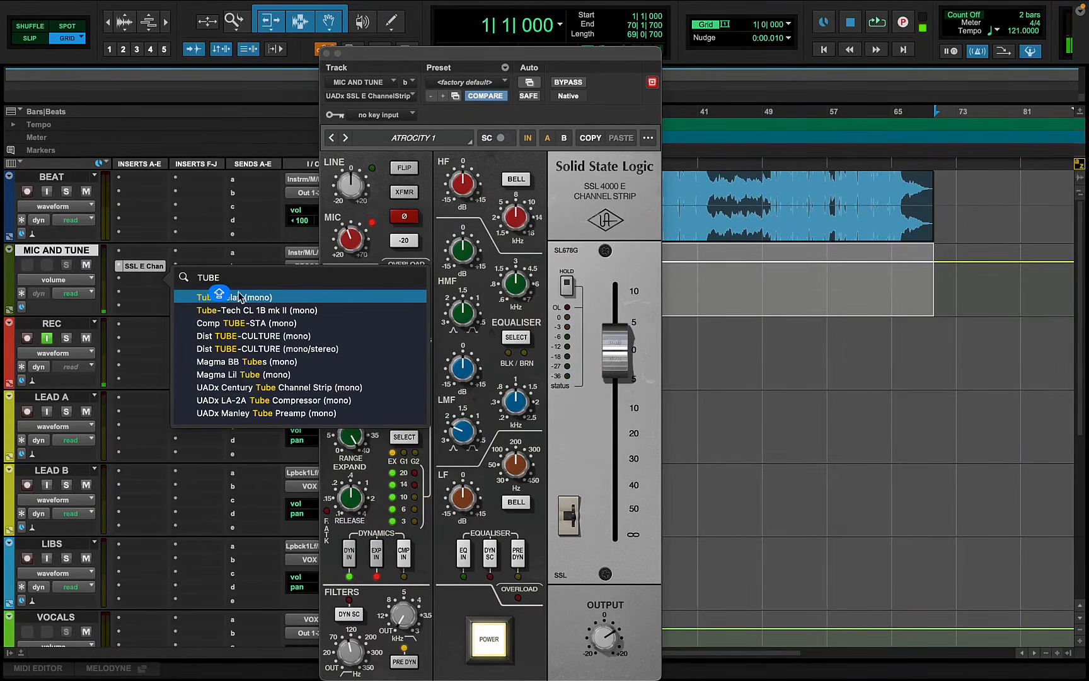
pyautogui.click(295, 311)
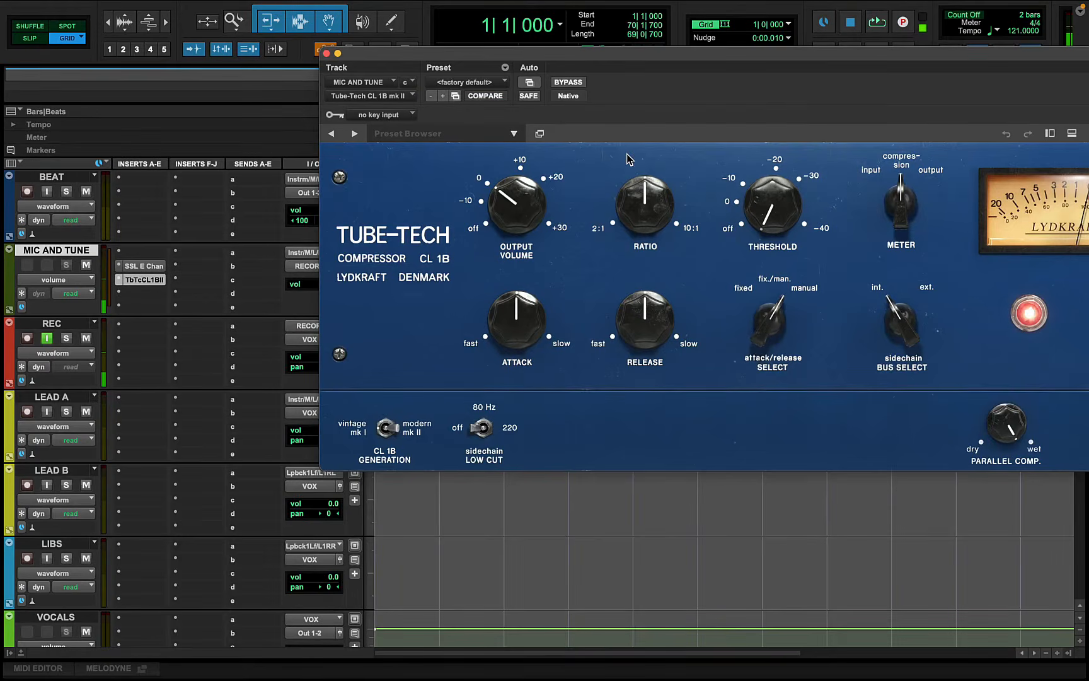
pyautogui.moveTo(646, 69); pyautogui.dragTo(407, 66)
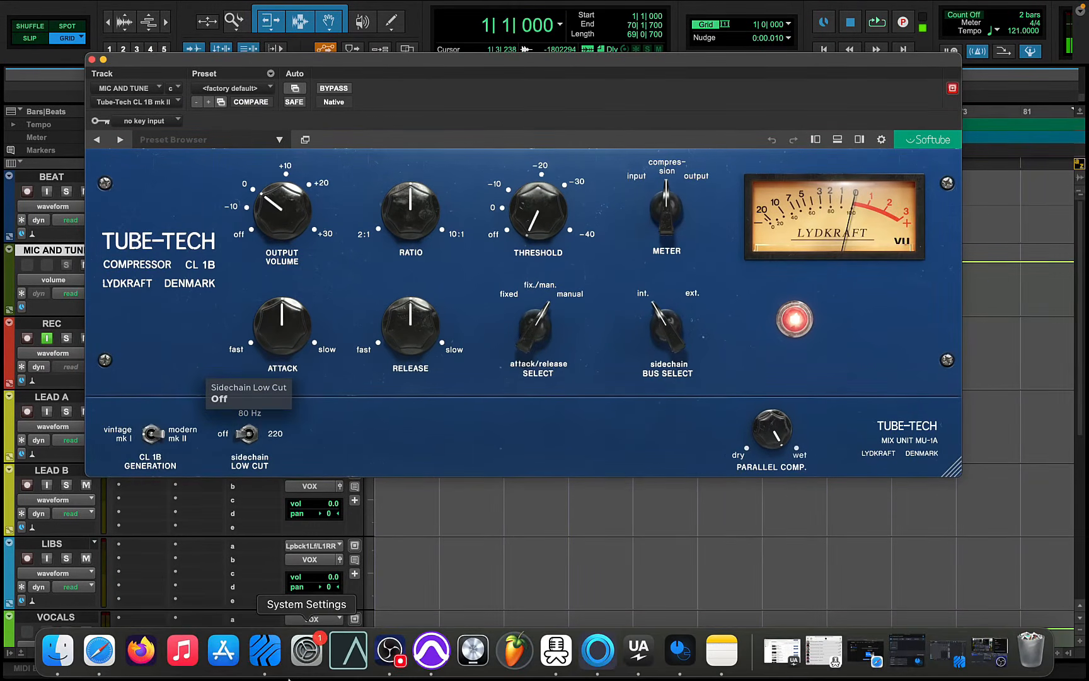
# - Switch to Studio One, quit it without saving the changes to 2025-01-05, and return to Pro Tools
pyautogui.click(258, 664)
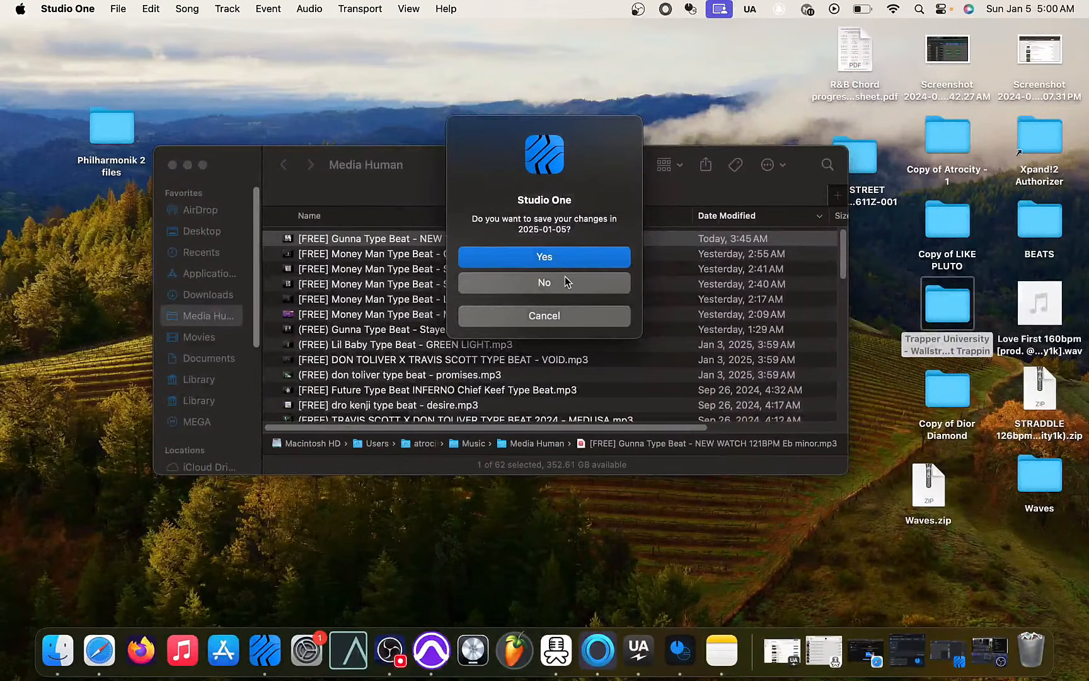
pyautogui.click(519, 286)
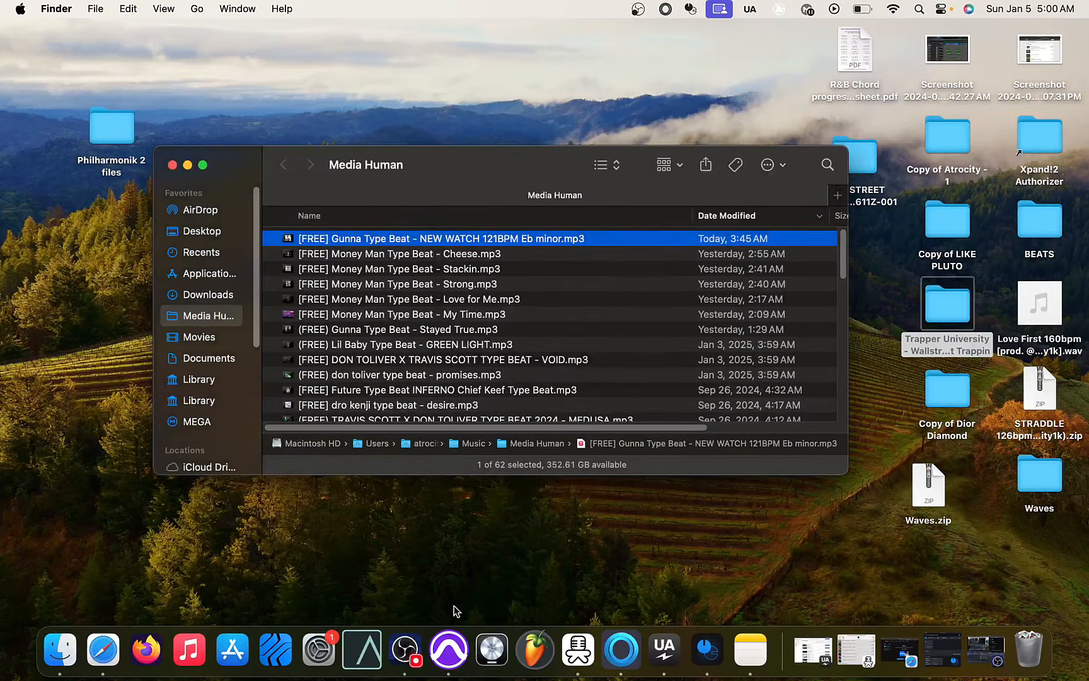
pyautogui.click(448, 648)
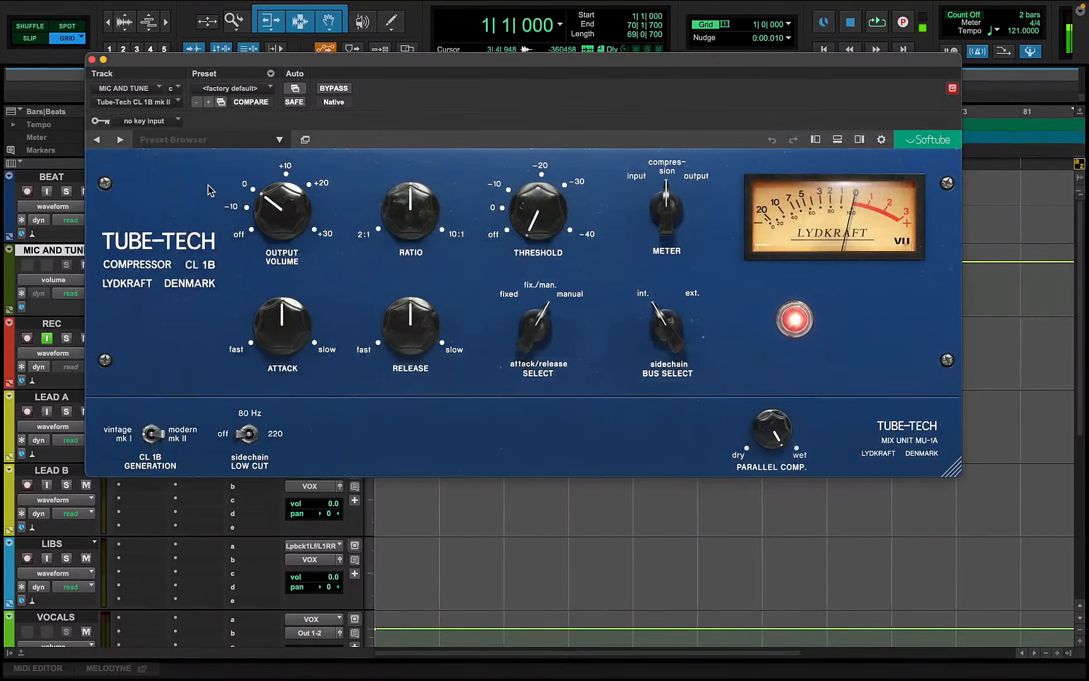
# - Reposition the Tube-Tech CL 1B window over the session and set the playback position to bar 16
pyautogui.moveTo(231, 62); pyautogui.dragTo(342, 118)
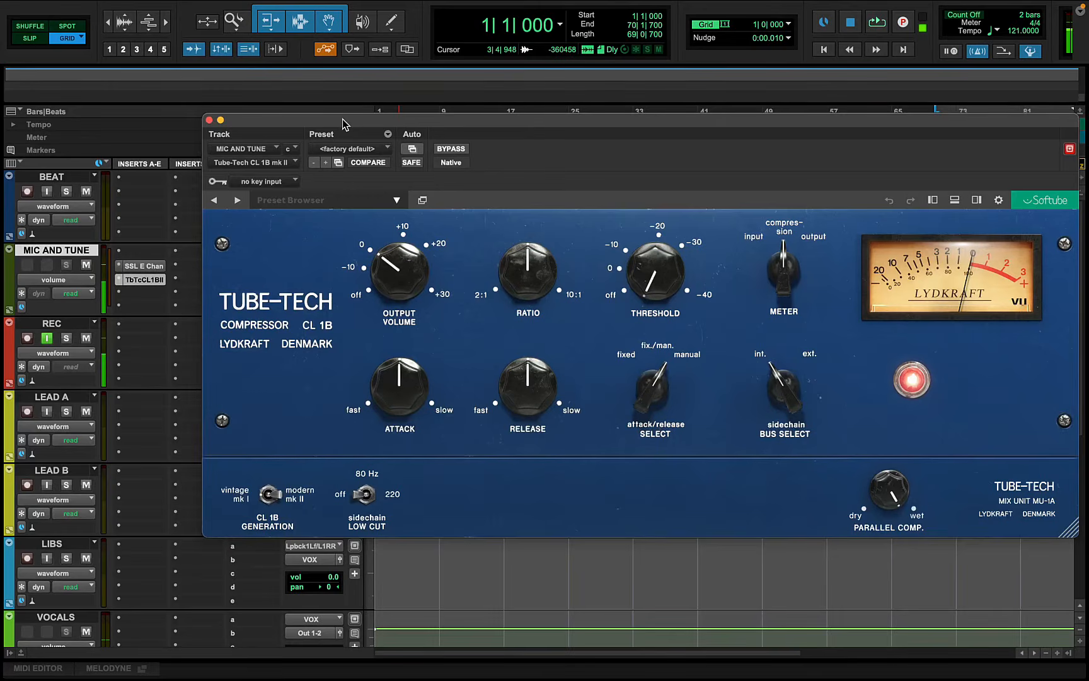
pyautogui.click(498, 112)
pyautogui.moveTo(494, 119); pyautogui.dragTo(463, 102)
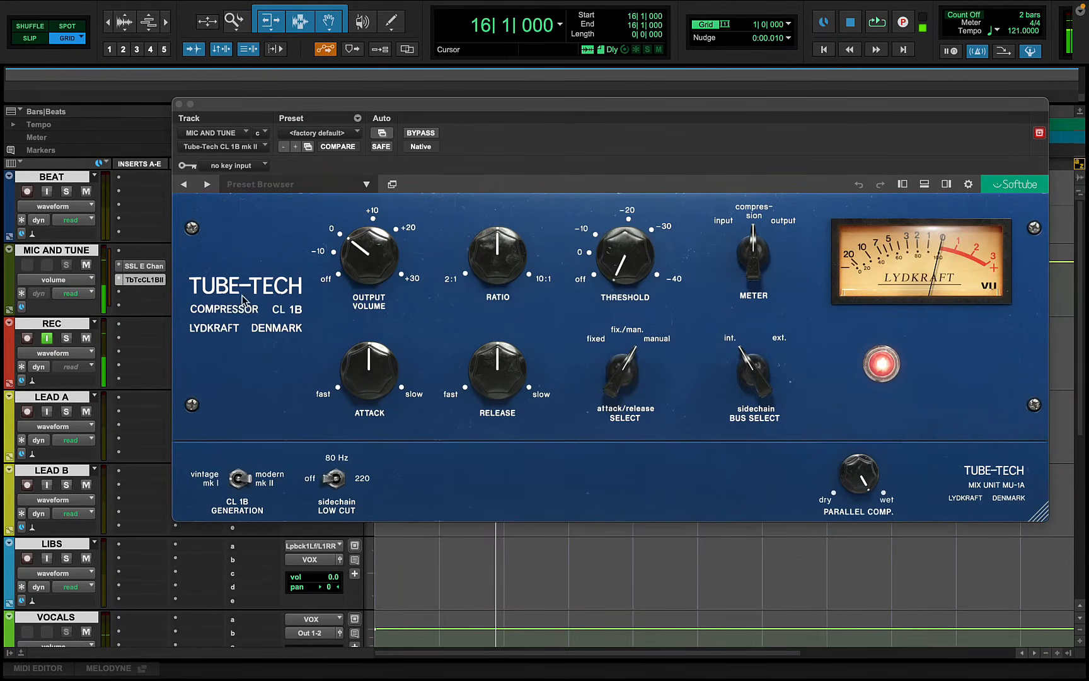
pyautogui.moveTo(386, 112); pyautogui.dragTo(225, 101)
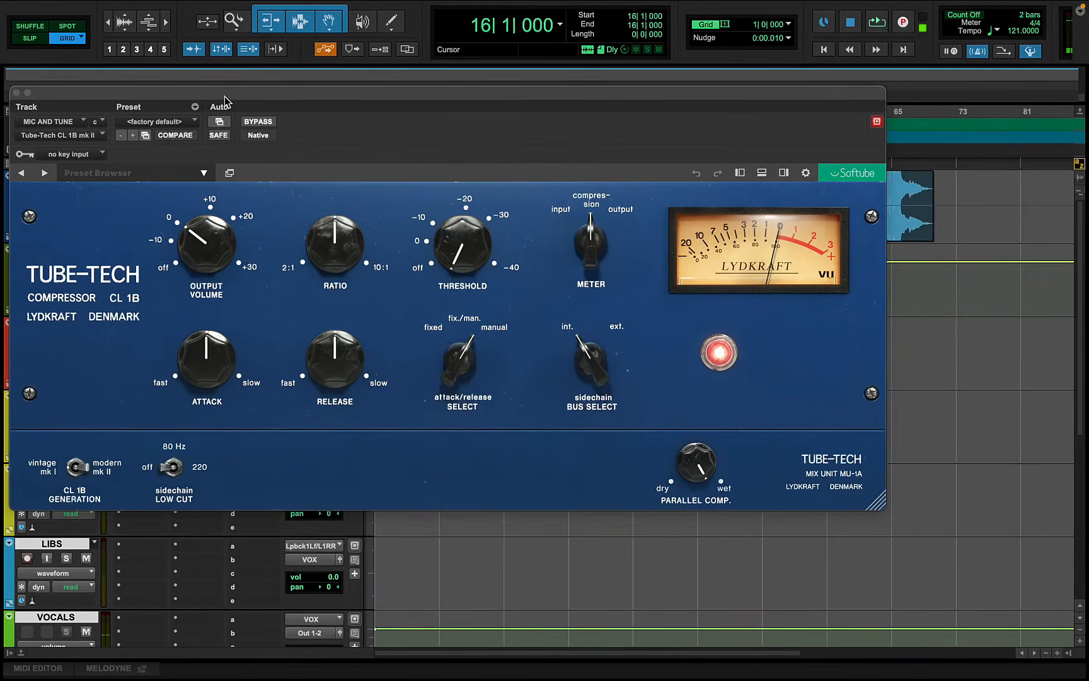
# - Set the CL 1B's attack to about 3.2, shorten its release, lower the ratio, raise output volume slightly and set the threshold between 0 and -10
pyautogui.moveTo(214, 356)
pyautogui.mouseDown()
pyautogui.moveTo(207, 388)
pyautogui.moveTo(206, 377)
pyautogui.mouseUp()
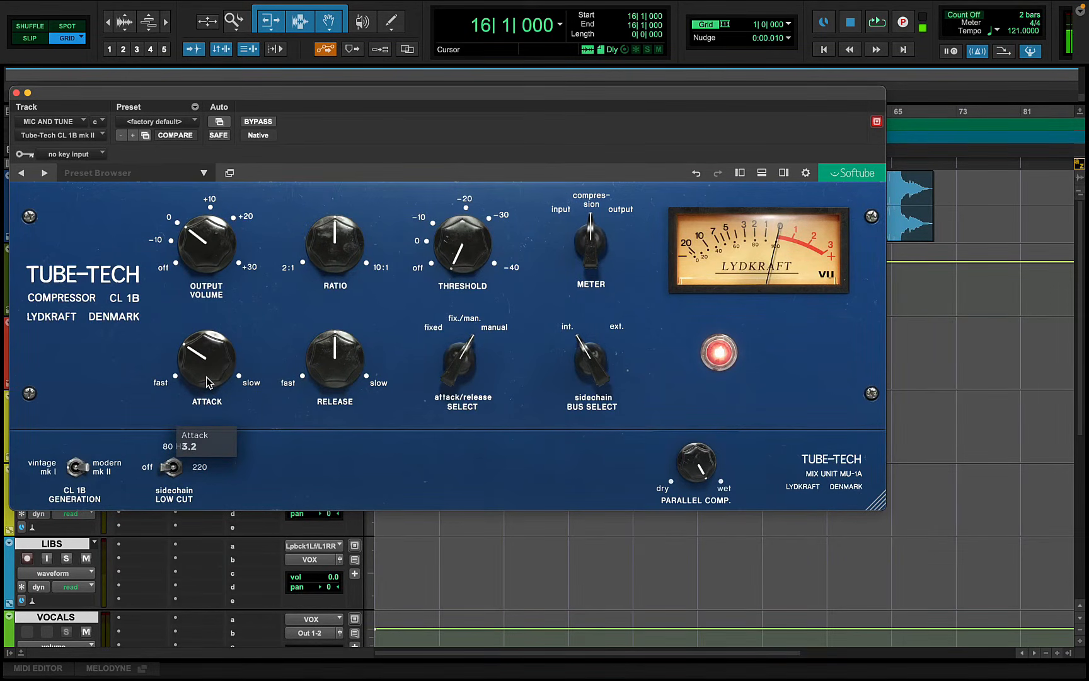
pyautogui.moveTo(341, 369); pyautogui.dragTo(337, 387)
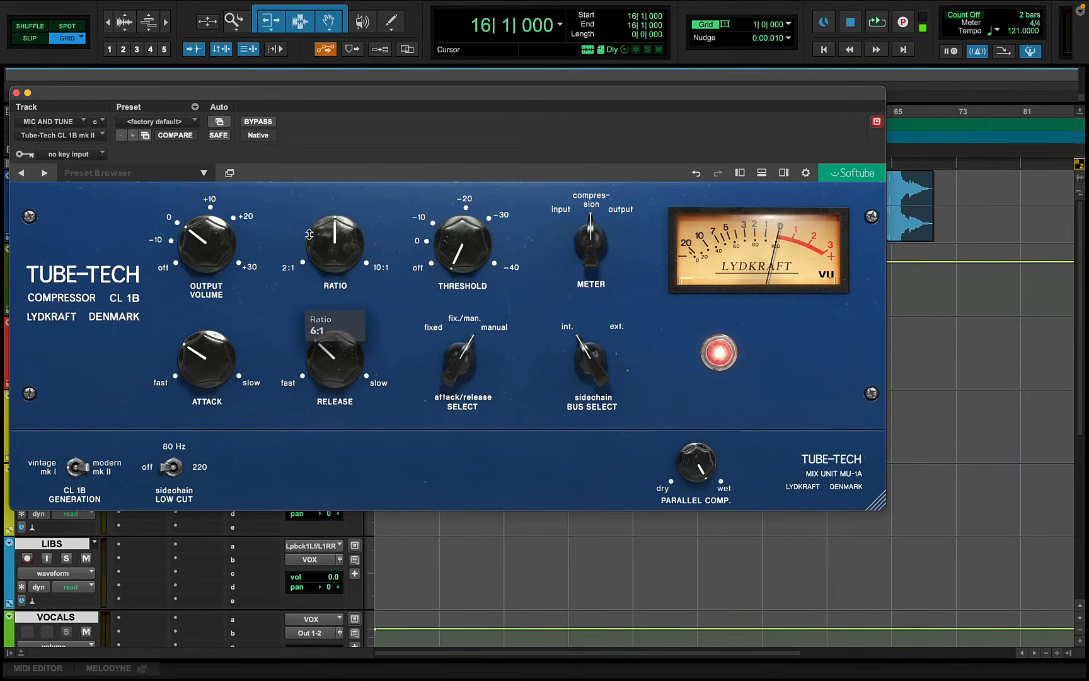
pyautogui.moveTo(322, 238); pyautogui.dragTo(310, 263)
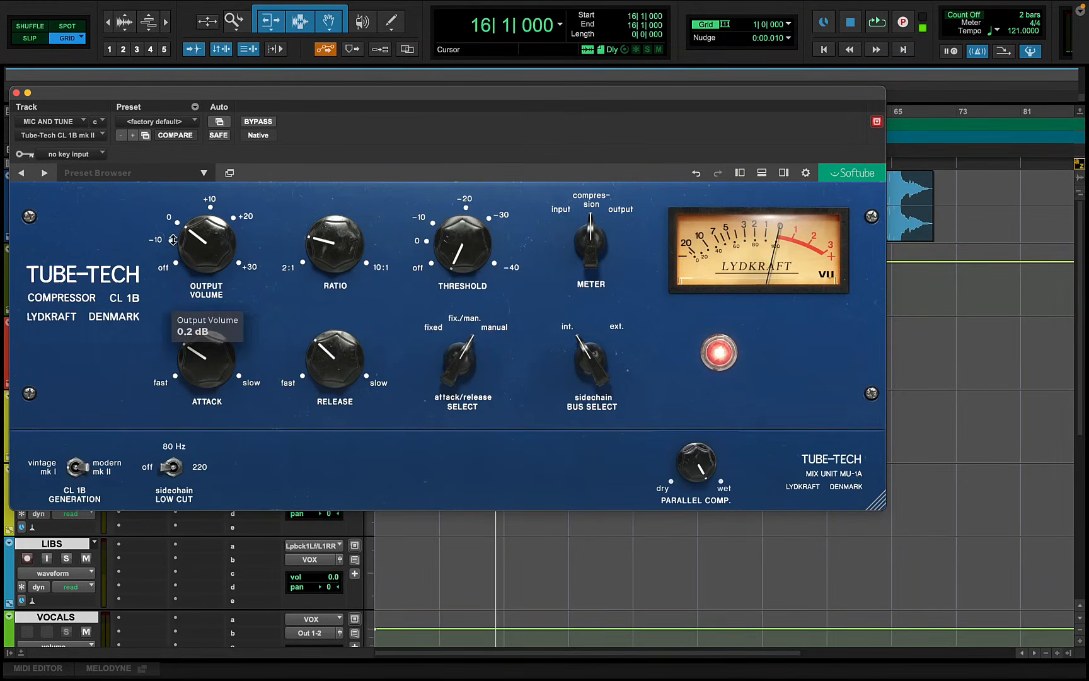
pyautogui.moveTo(195, 242); pyautogui.dragTo(195, 241)
pyautogui.moveTo(470, 249); pyautogui.dragTo(470, 210)
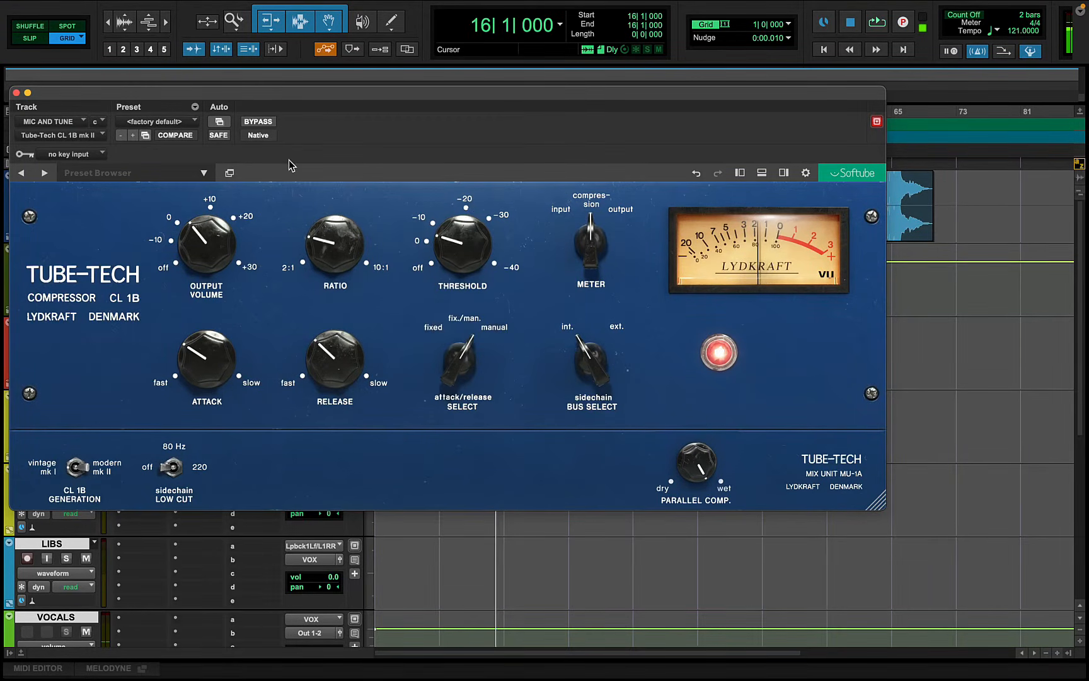
pyautogui.click(17, 93)
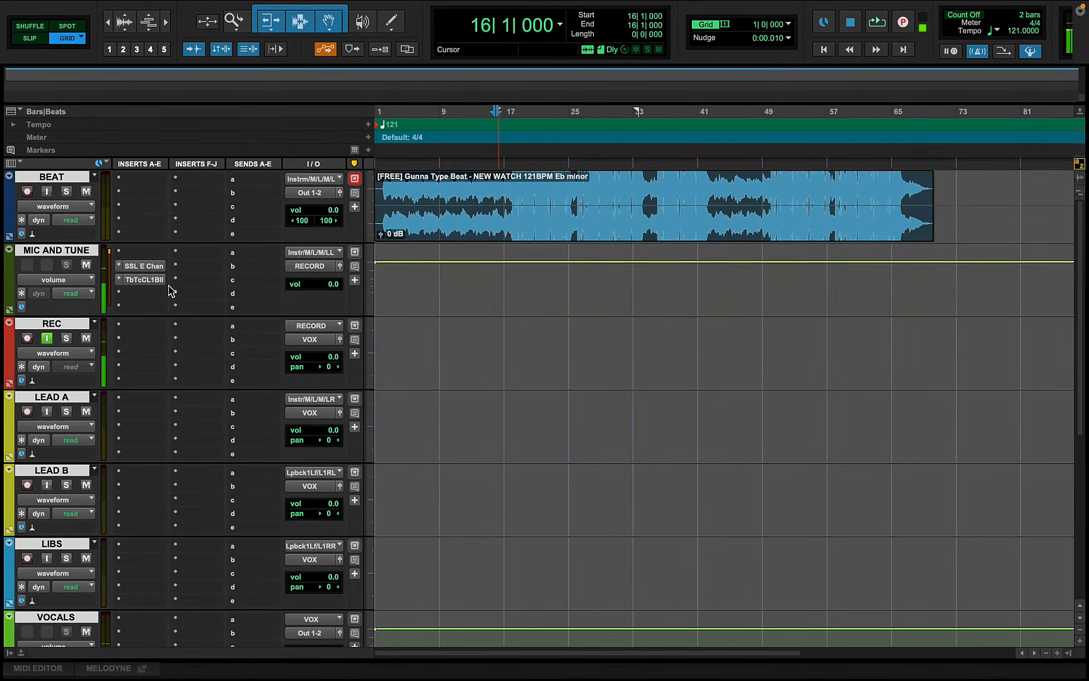
# - Raise the REC track's volume to +6.6 dB
pyautogui.click(335, 363)
pyautogui.moveTo(335, 364); pyautogui.dragTo(337, 355)
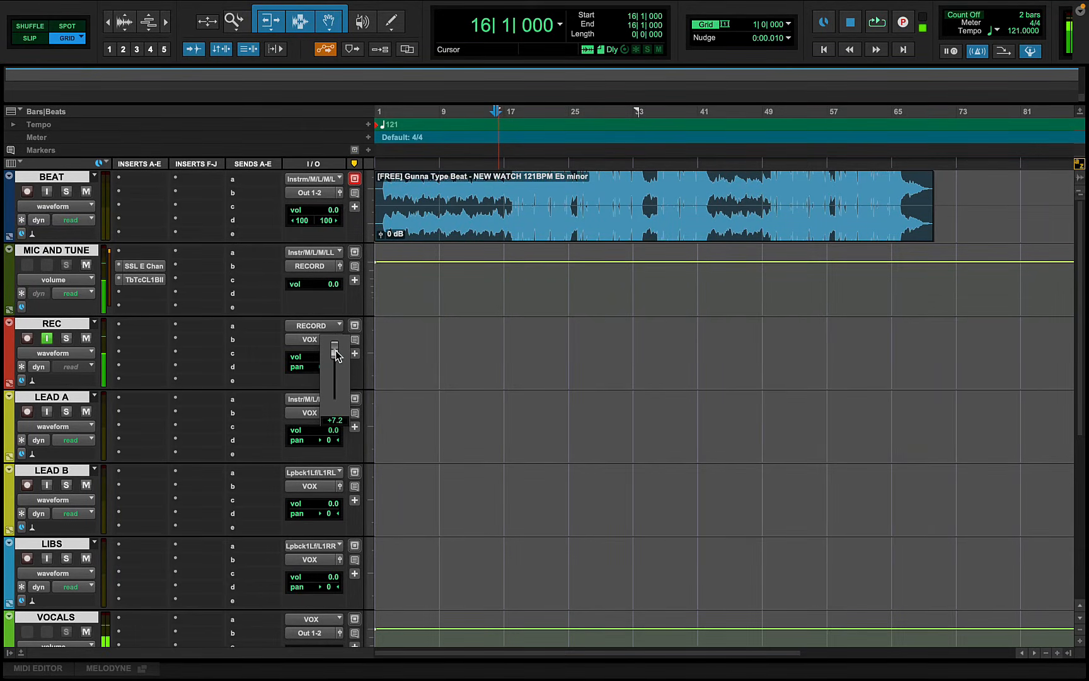
# - Raise the mic gain in the MIC AND TUNE track's SSL E Channel Strip and recheck the Tube-Tech CL 1B settings
pyautogui.click(163, 268)
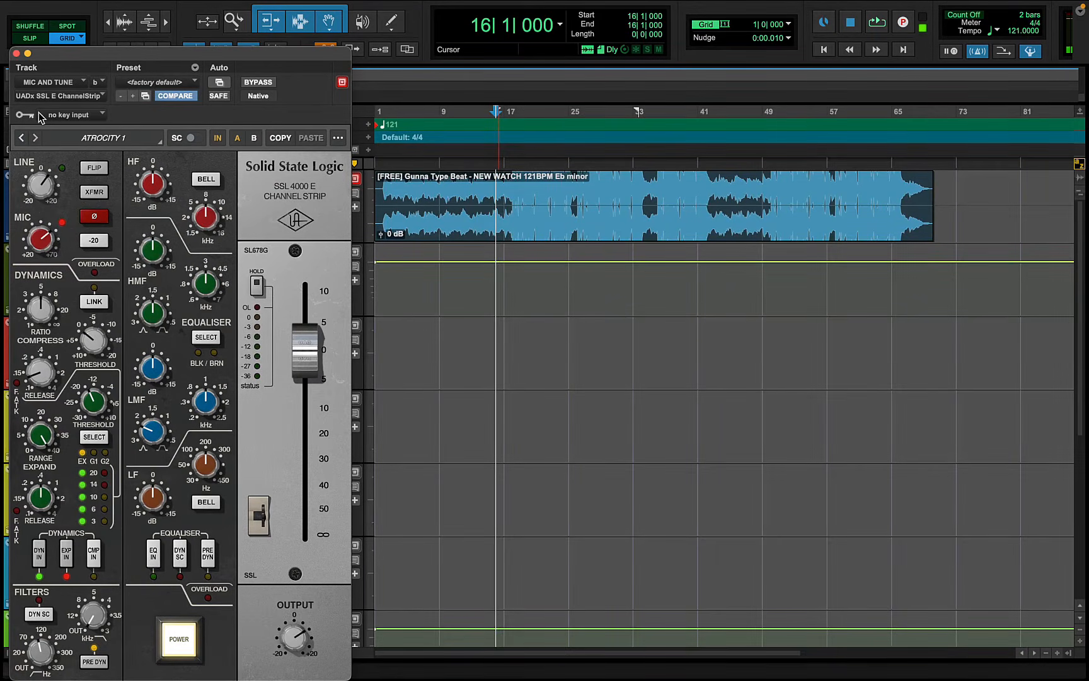
pyautogui.click(15, 53)
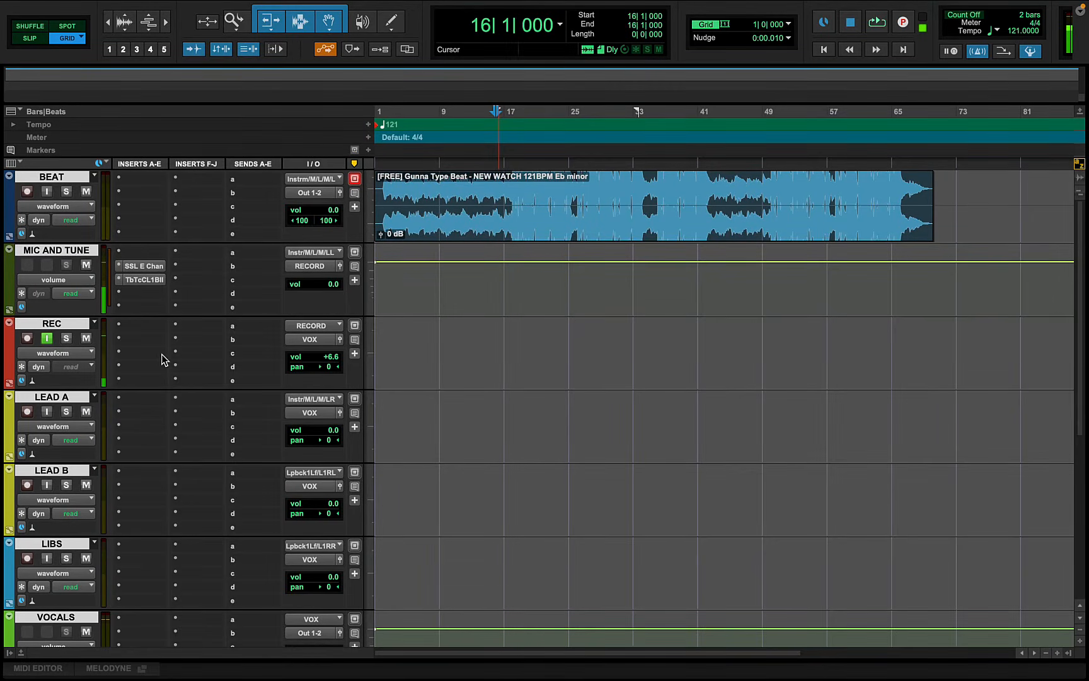
pyautogui.click(144, 279)
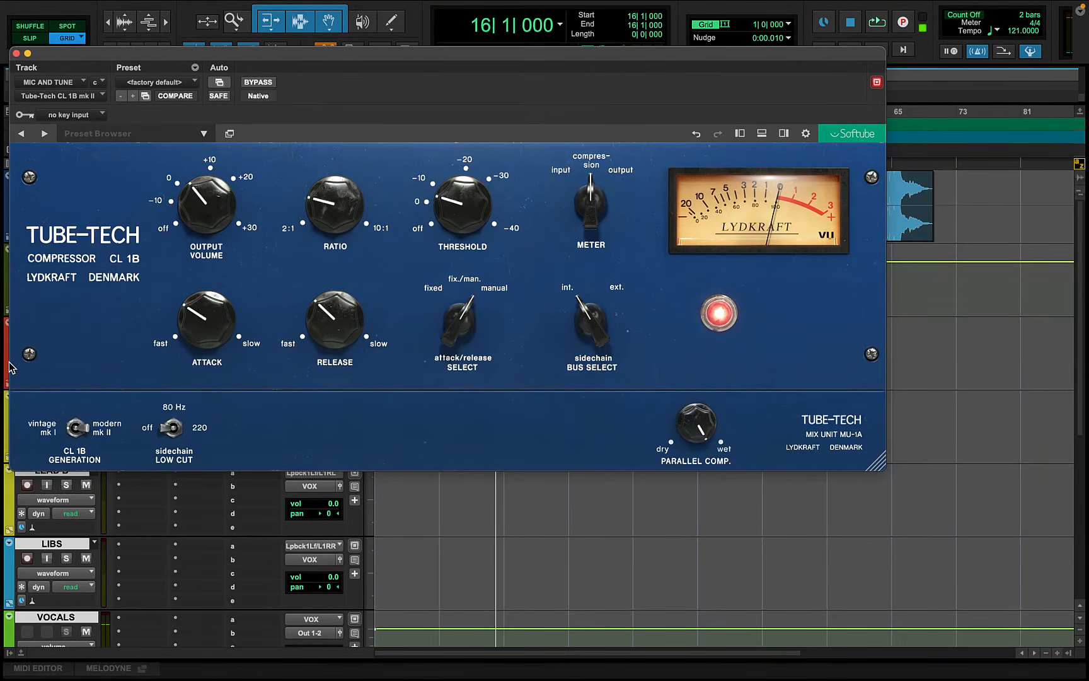
pyautogui.click(16, 53)
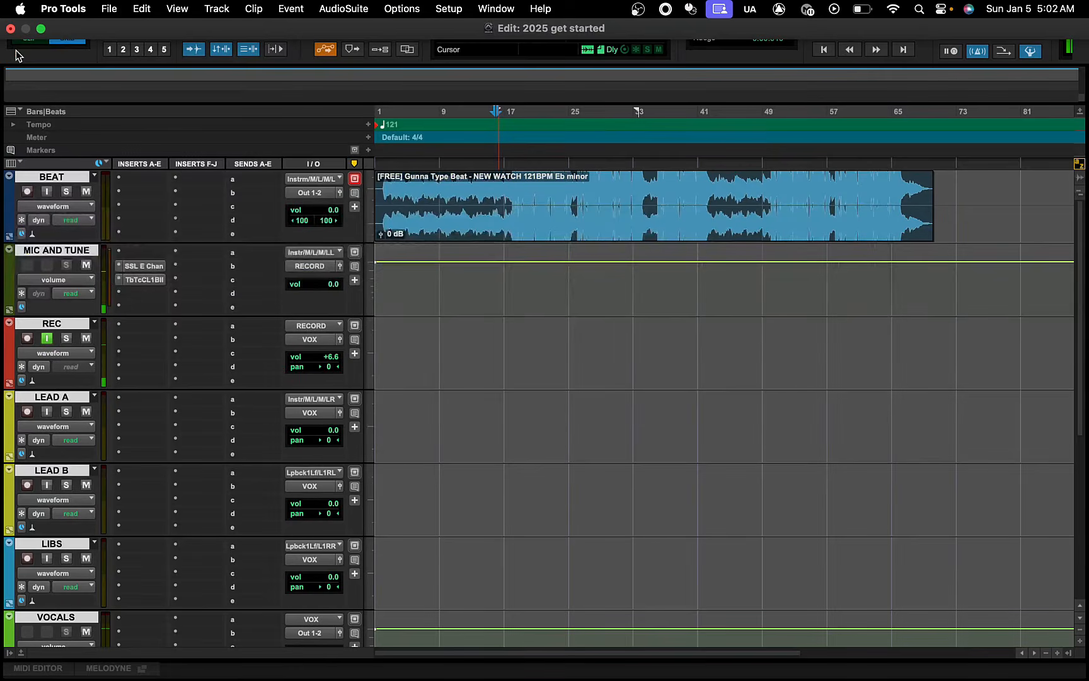
# - Insert the J37 (stereo) tape plug-in in insert slot a of the VOCALS track
pyautogui.scroll(-1, 1082, 285)
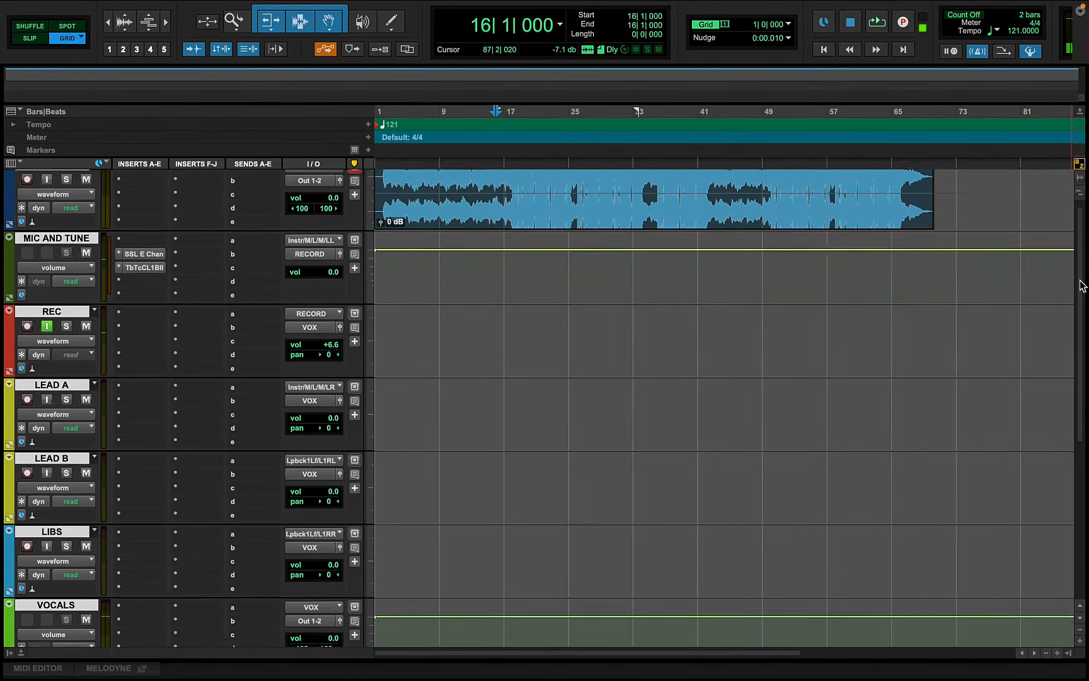
pyautogui.moveTo(1082, 286); pyautogui.dragTo(1079, 357)
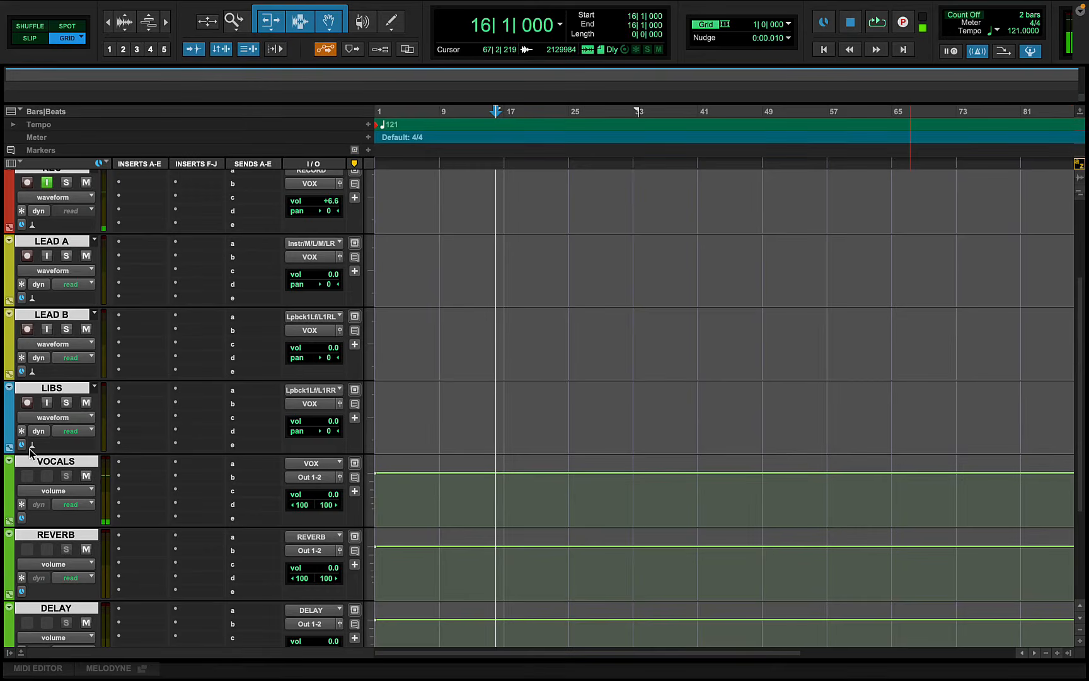
pyautogui.click(146, 464)
pyautogui.moveTo(169, 467)
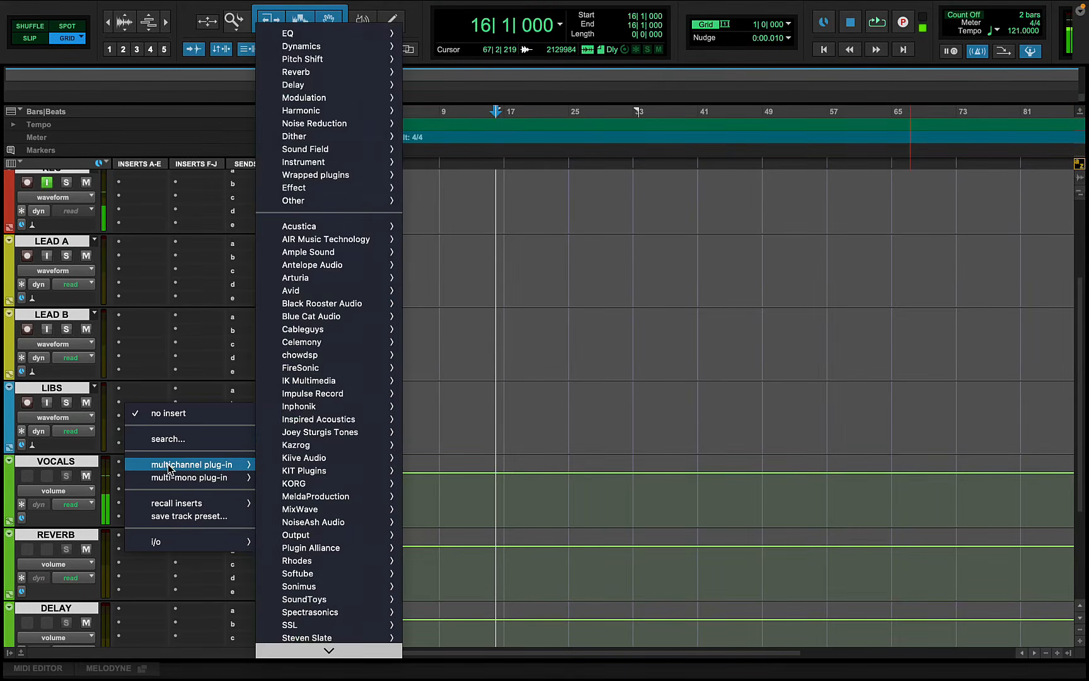
pyautogui.click(173, 441)
pyautogui.write('J37')
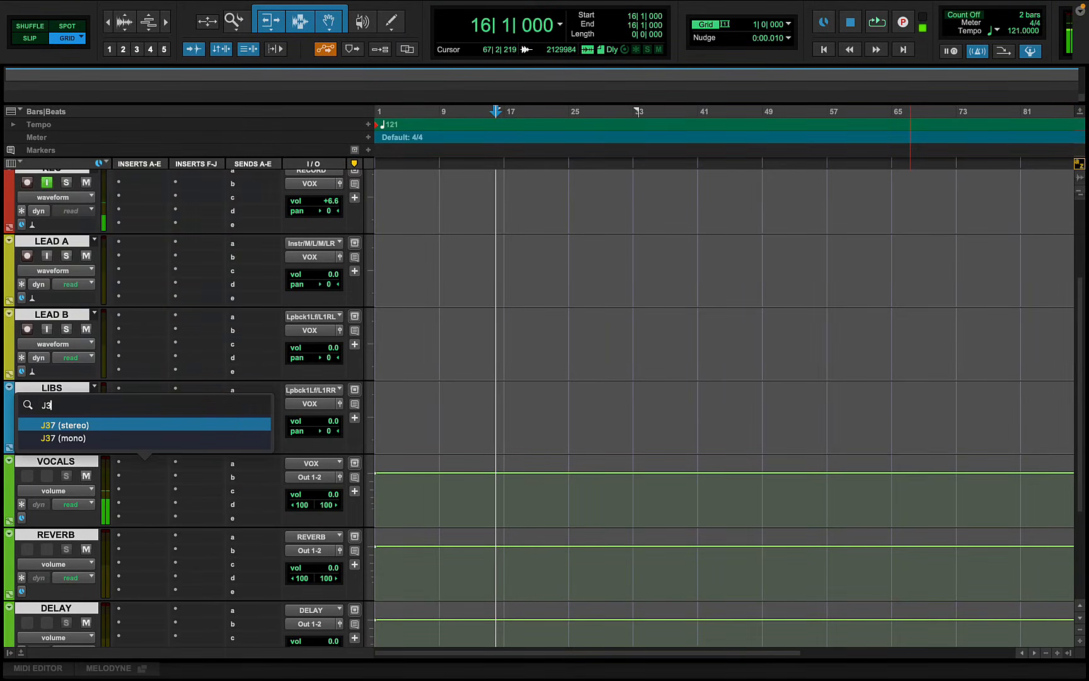
pyautogui.click(126, 425)
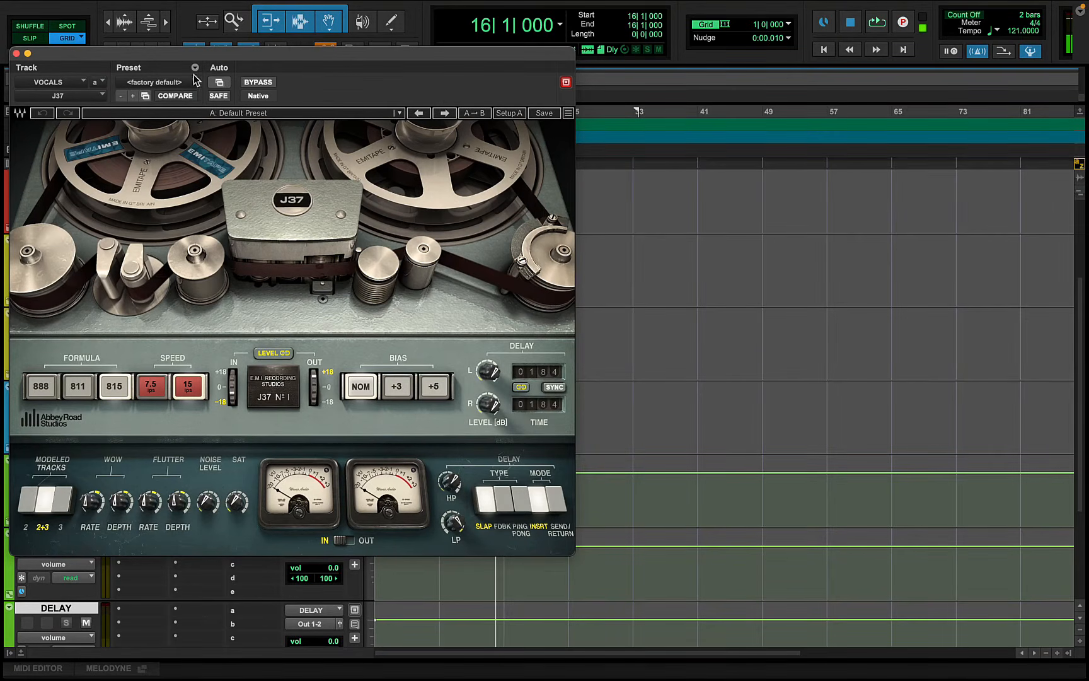
pyautogui.moveTo(64, 56); pyautogui.dragTo(244, 71)
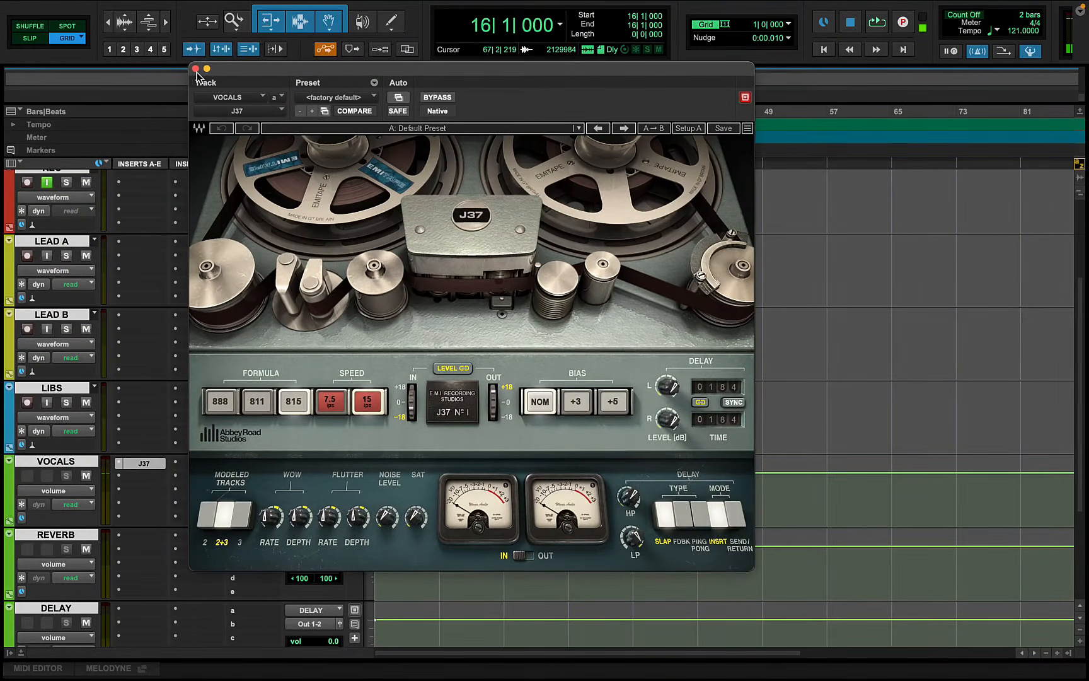
# - Insert SSLChannel (stereo) in insert slot b of the VOCALS track and load its Lead Vox factory preset
pyautogui.click(133, 476)
pyautogui.moveTo(210, 477)
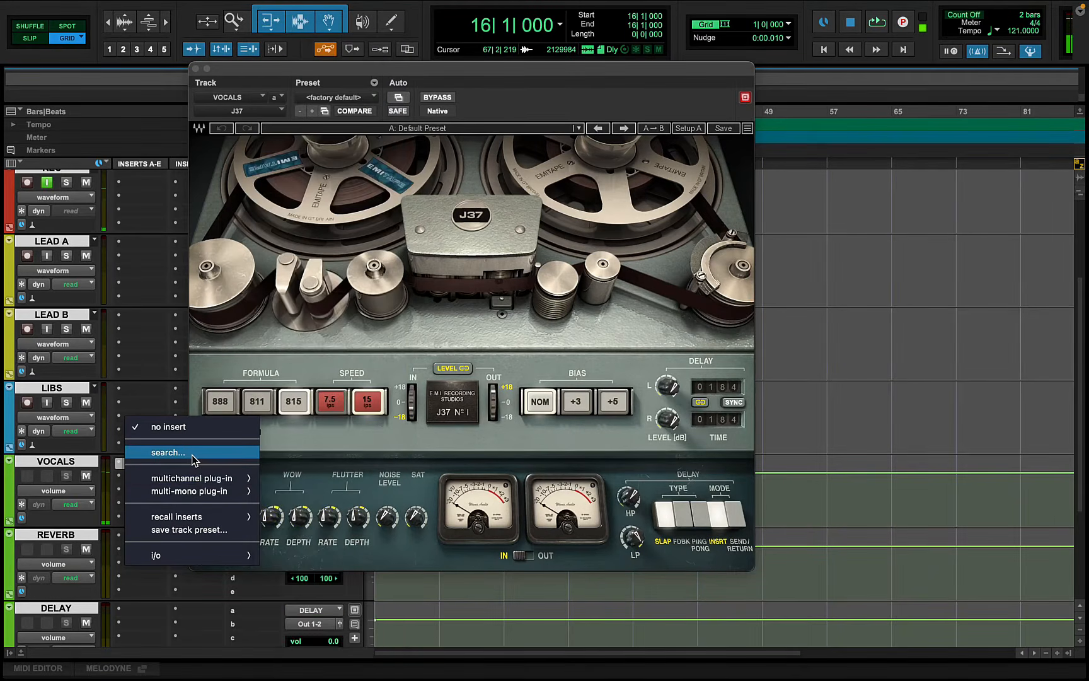
pyautogui.click(192, 454)
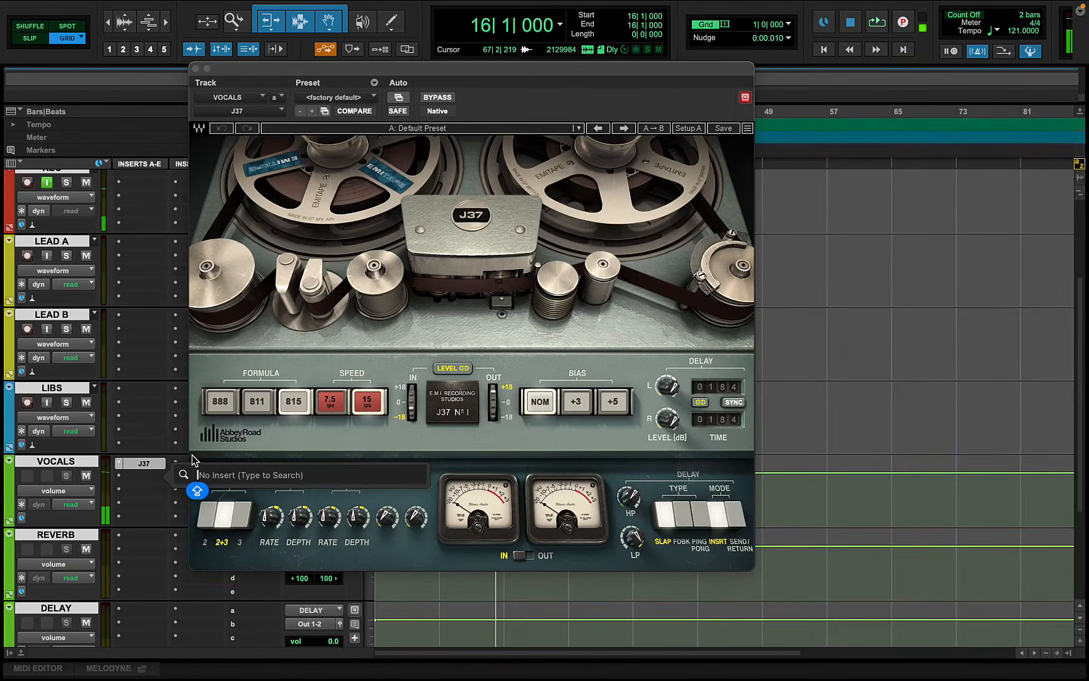
pyautogui.write('SSLC')
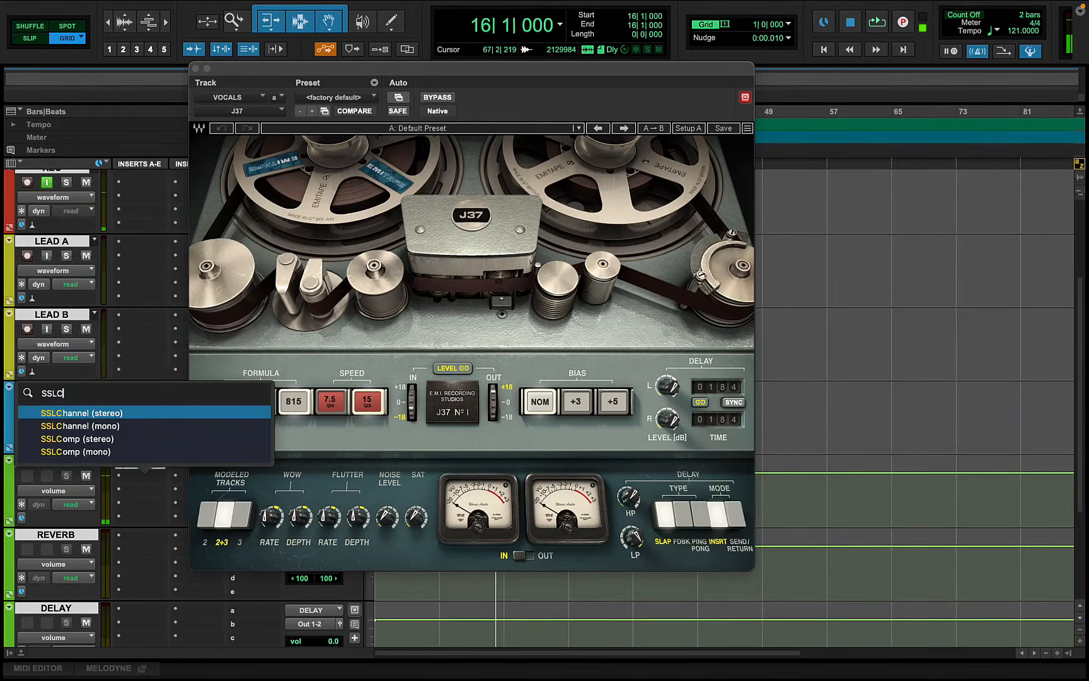
pyautogui.click(94, 413)
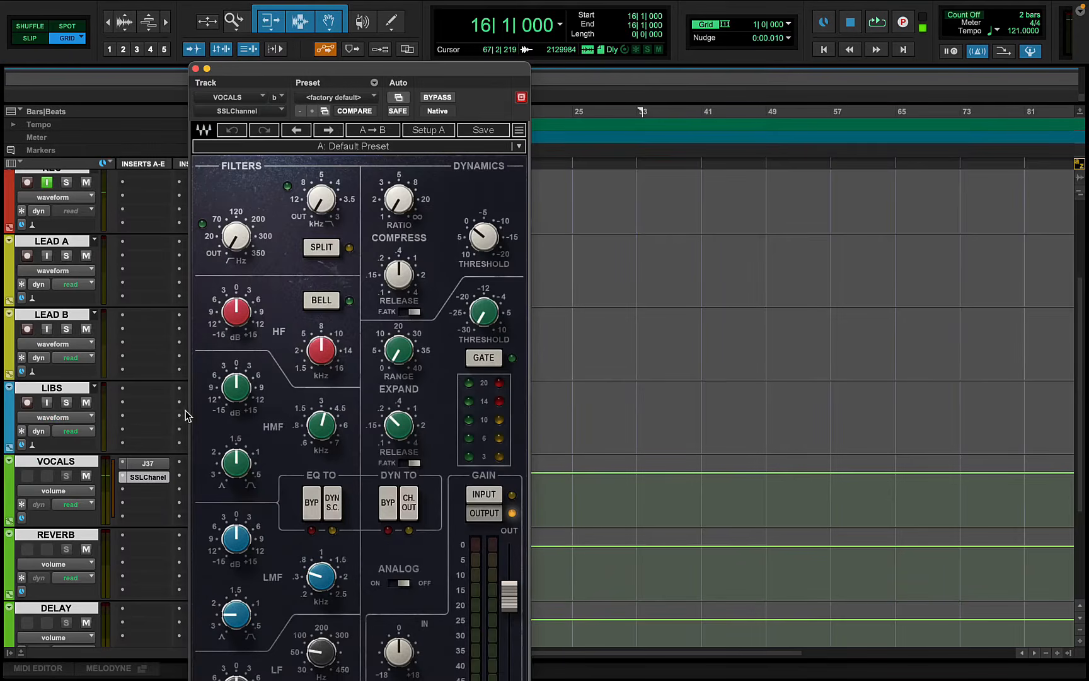
pyautogui.click(425, 149)
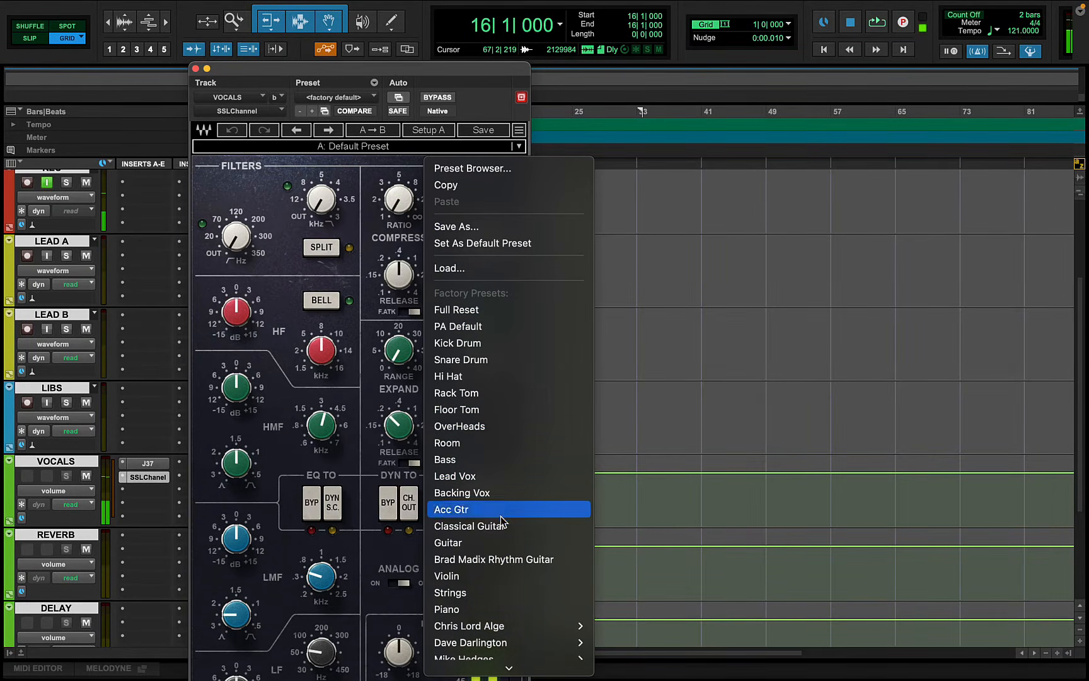
pyautogui.click(500, 483)
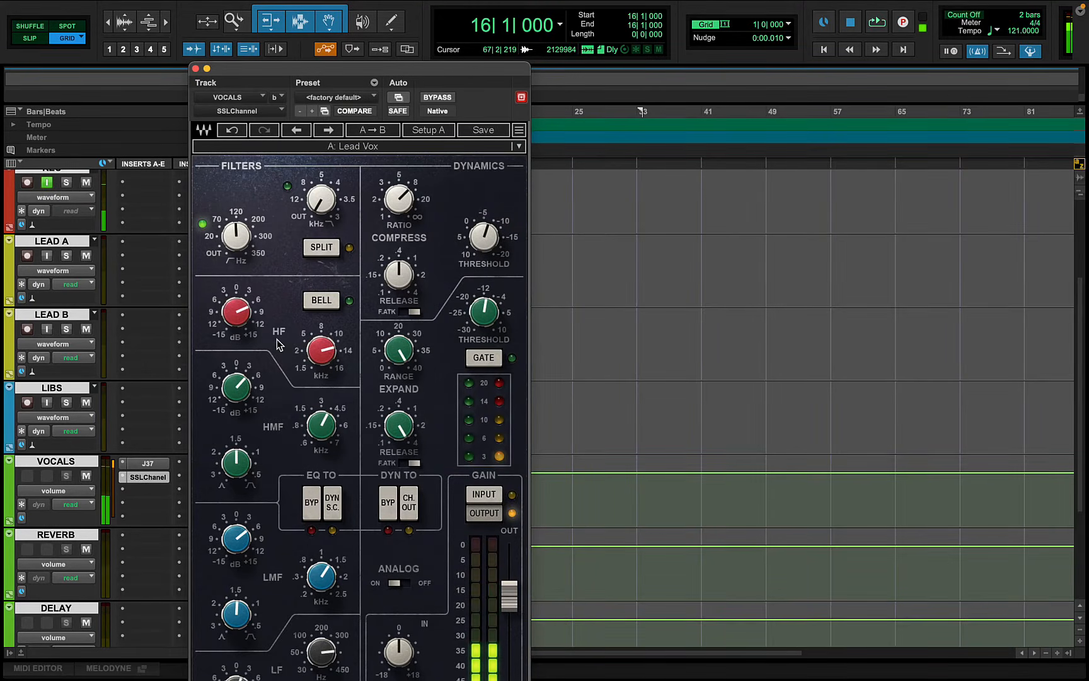
# - Insert the CLA-76 (stereo) compressor in insert slot c of the VOCALS track
pyautogui.click(144, 489)
pyautogui.moveTo(233, 497)
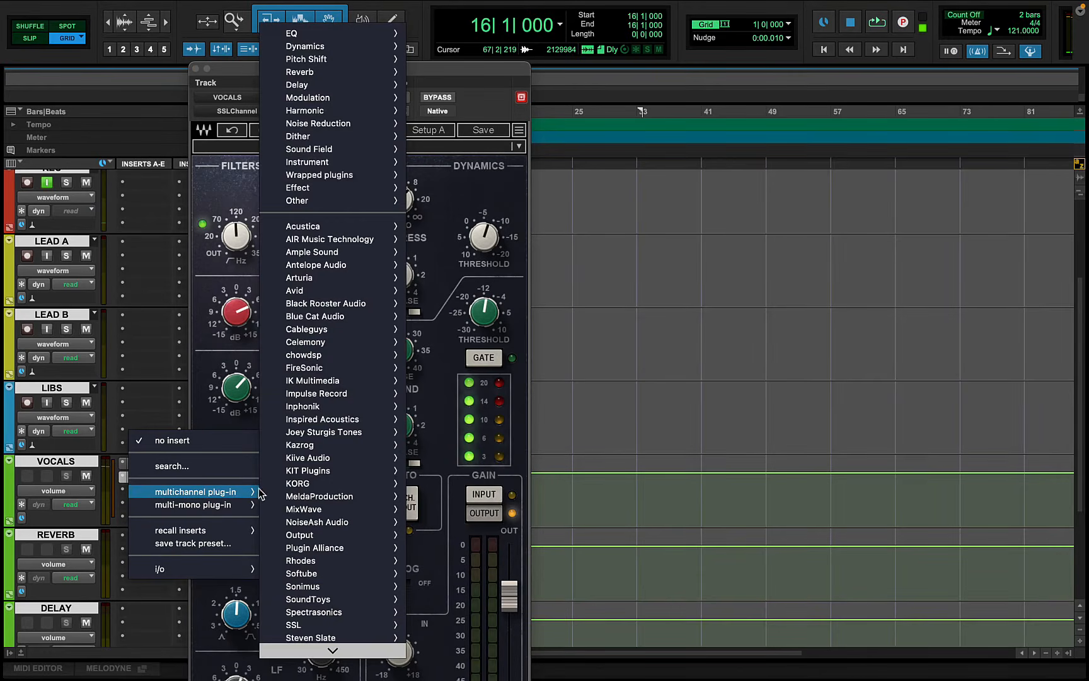
pyautogui.click(212, 469)
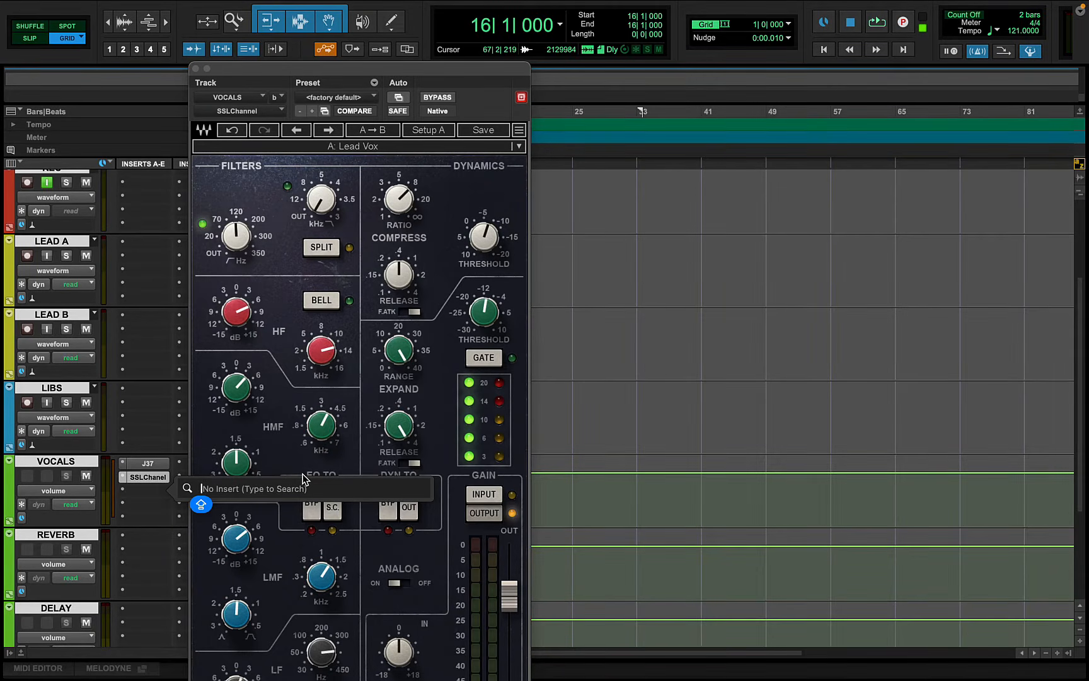
pyautogui.write('CLA')
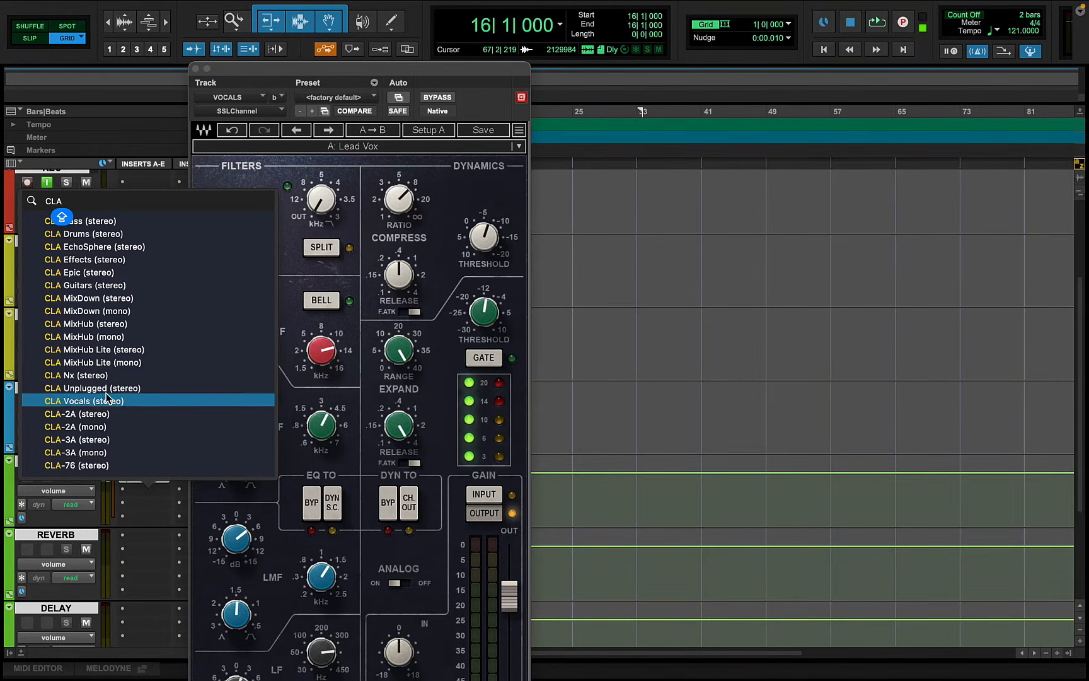
pyautogui.click(99, 468)
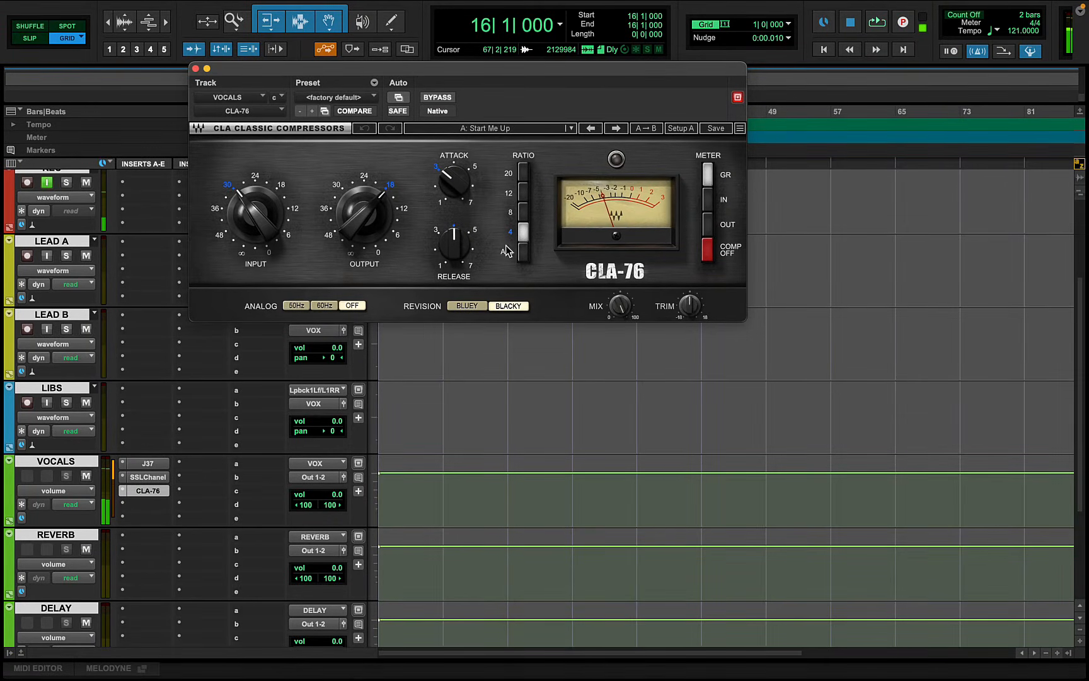
# - Set the CLA-76's release to 7 and attack to 1, lower its input to about -34 and fine-tune the output
pyautogui.moveTo(451, 243); pyautogui.dragTo(454, 197)
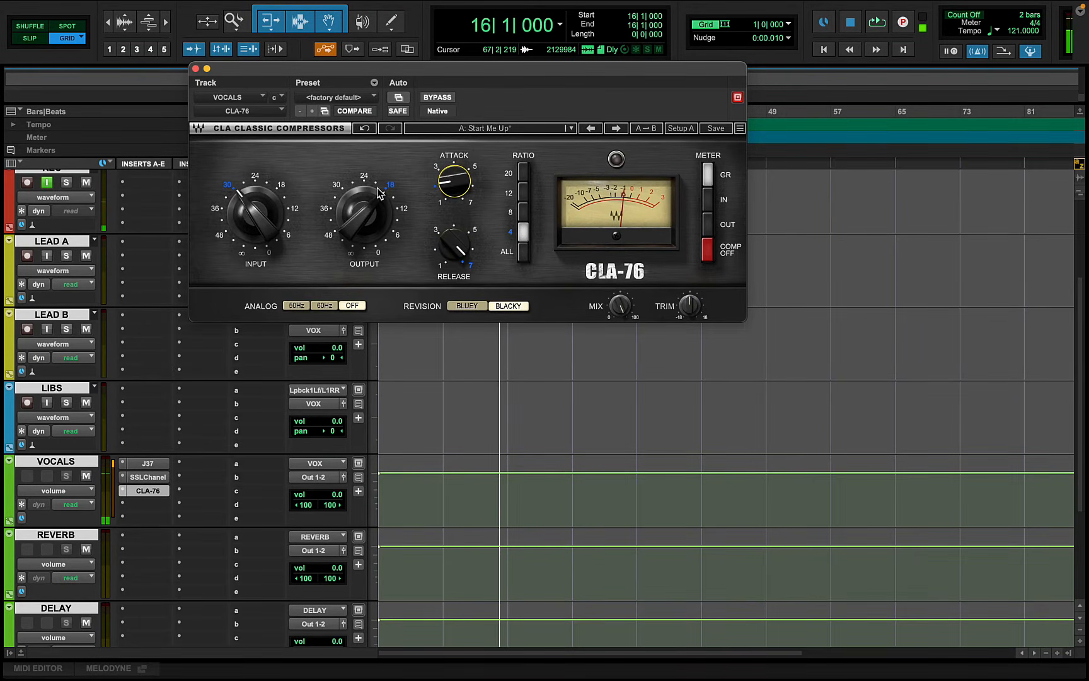
pyautogui.moveTo(249, 200); pyautogui.dragTo(249, 196)
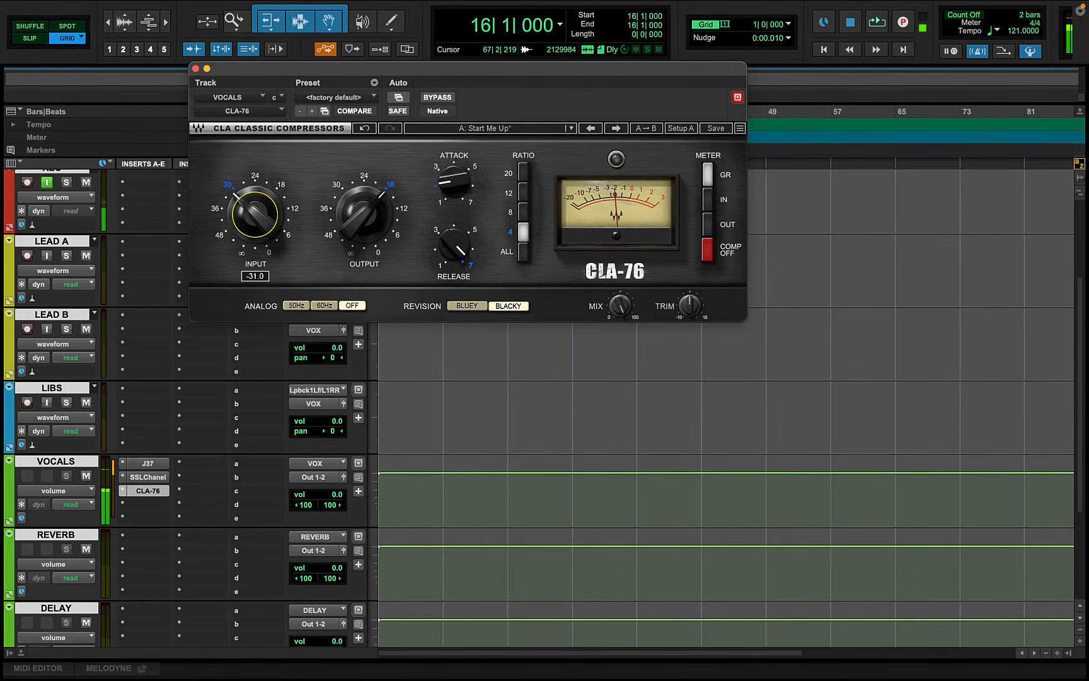
pyautogui.moveTo(375, 210); pyautogui.dragTo(374, 212)
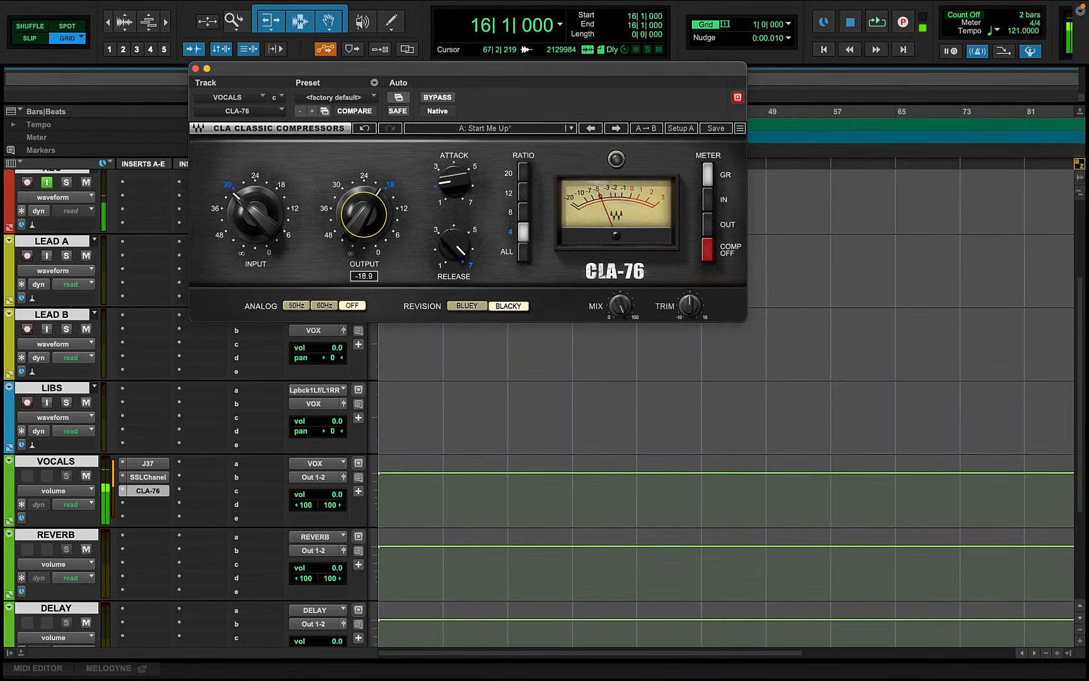
pyautogui.moveTo(272, 220); pyautogui.dragTo(272, 225)
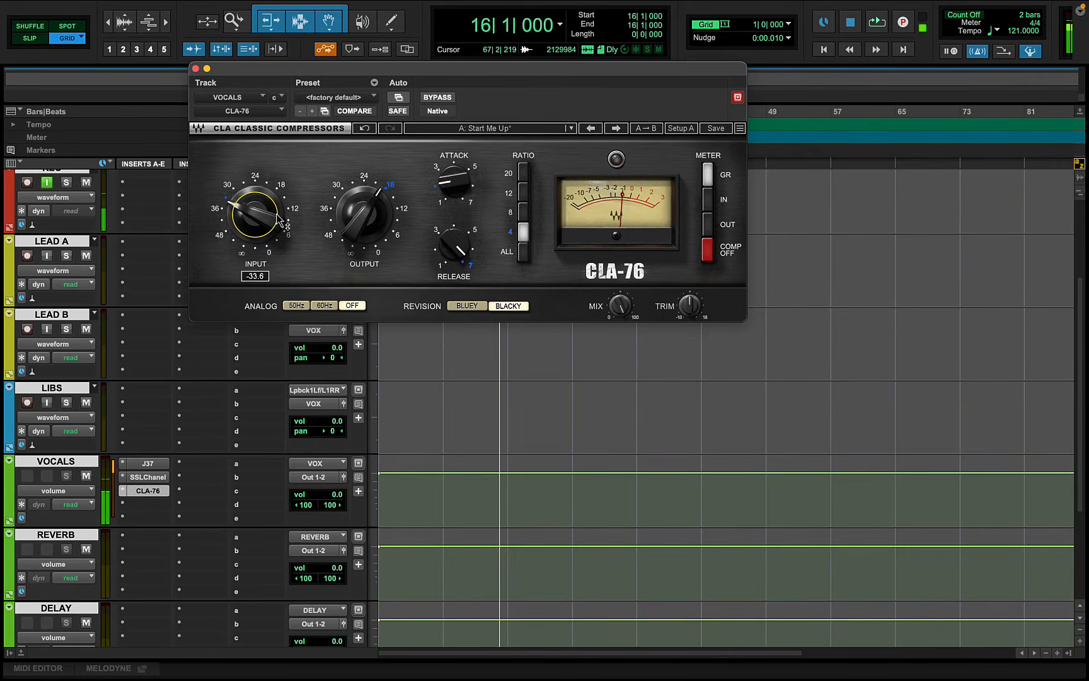
pyautogui.moveTo(465, 184); pyautogui.dragTo(465, 195)
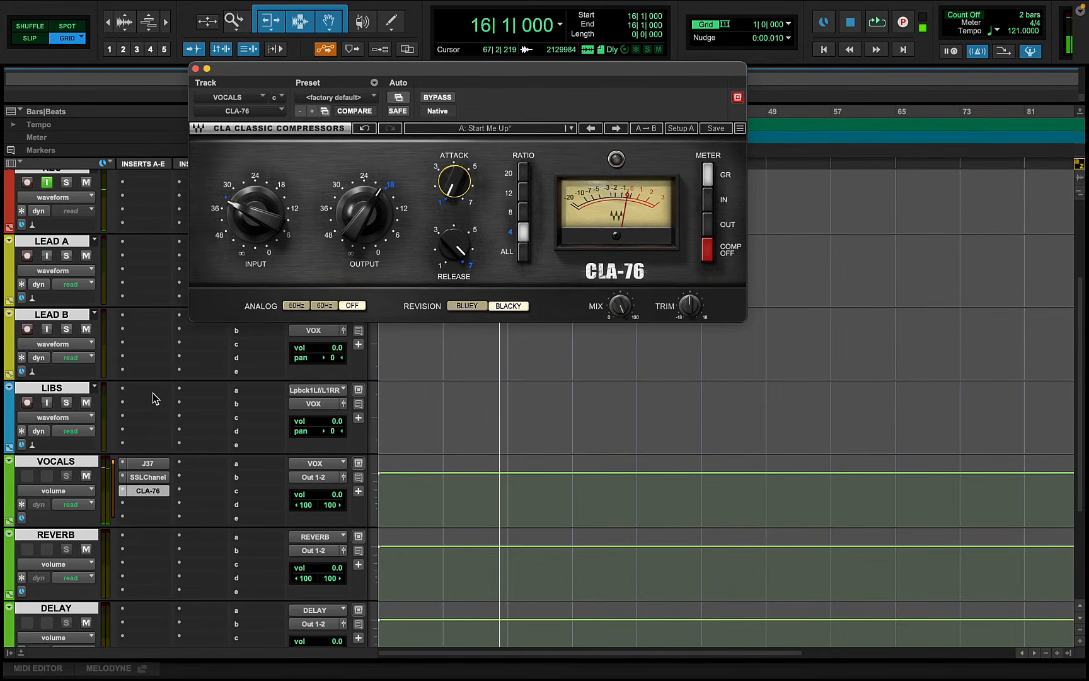
# - Lower the compressor ratio to 1 in the VOCALS track's SSLChannel and close the plug-in
pyautogui.click(148, 477)
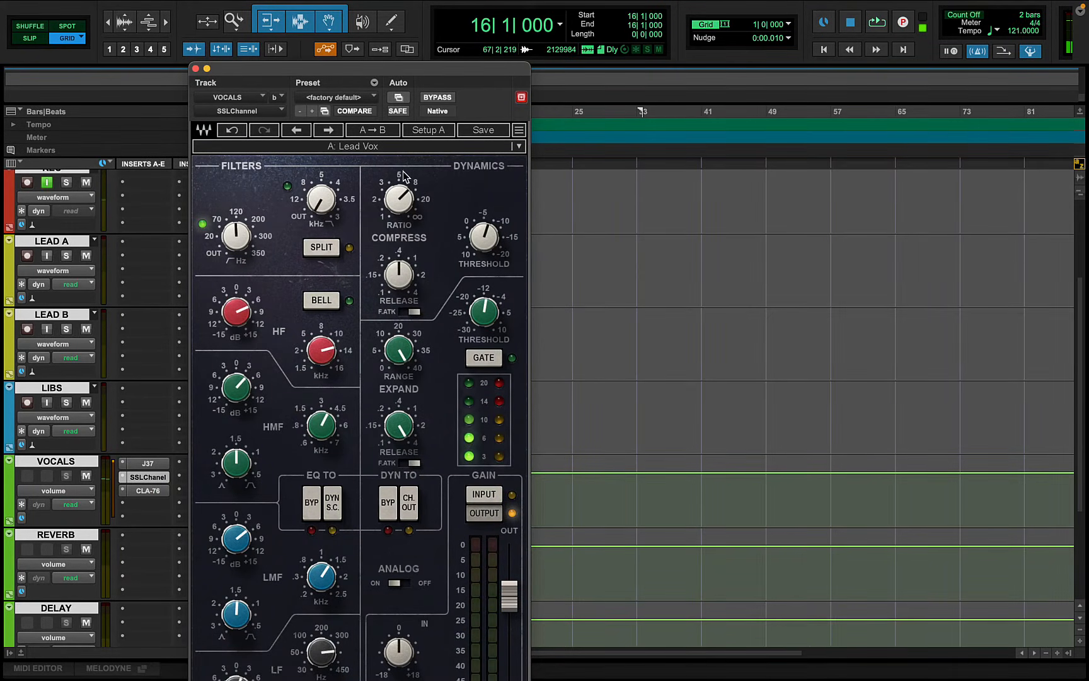
pyautogui.click(400, 199)
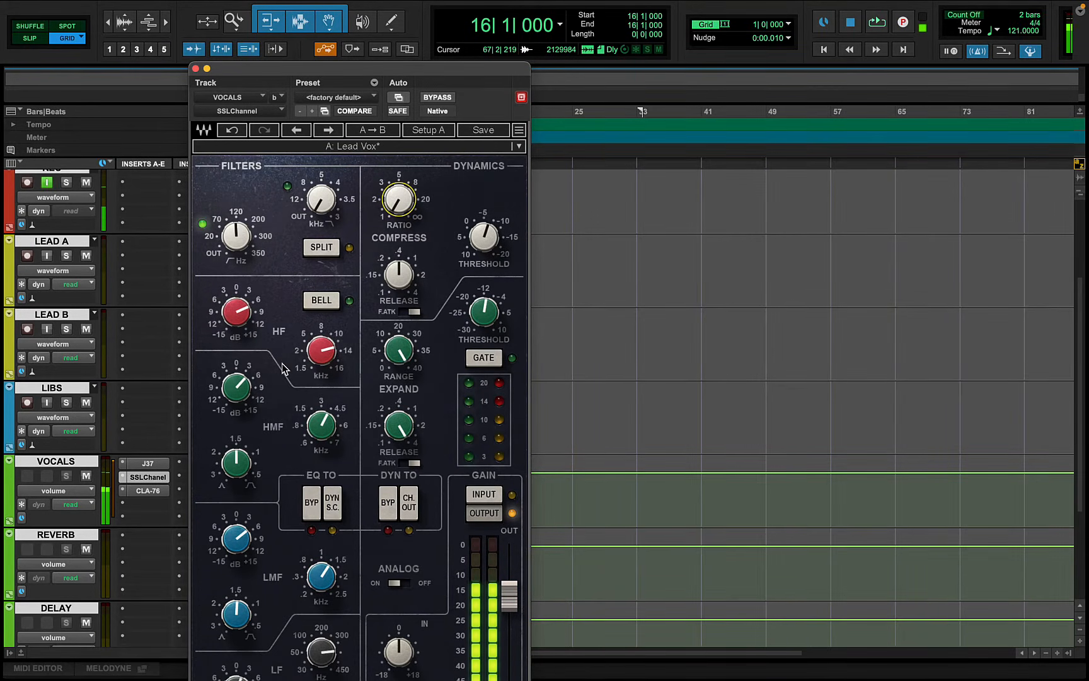
pyautogui.click(196, 68)
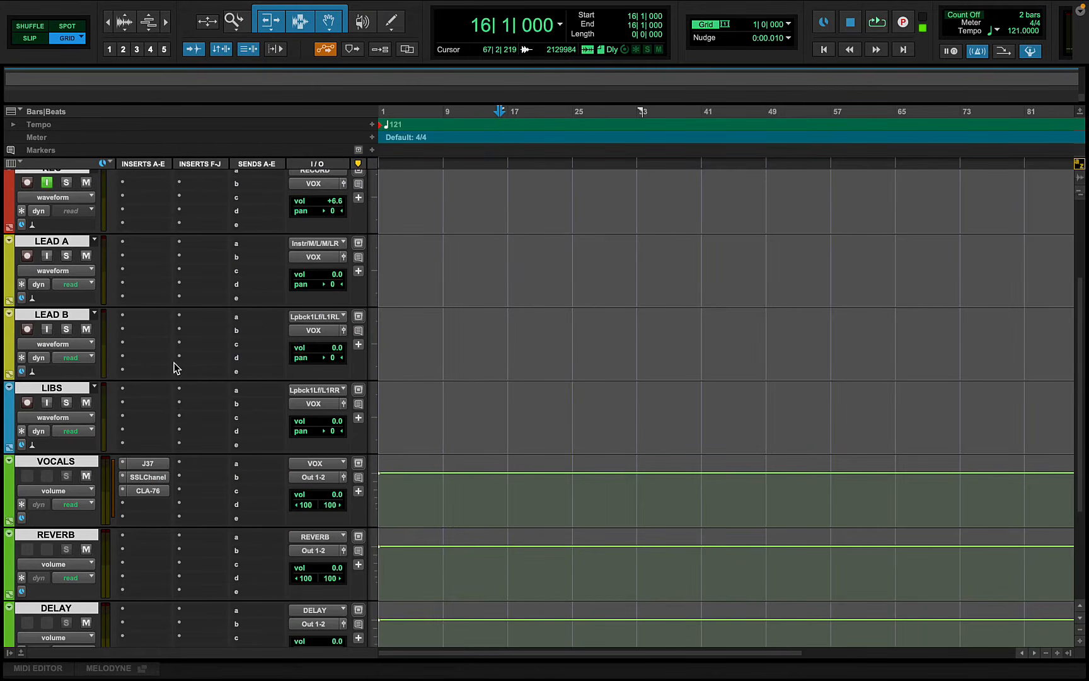
# - Insert the DeEsser (stereo) plug-in in insert slot d of the VOCALS track
pyautogui.click(146, 508)
pyautogui.click(184, 484)
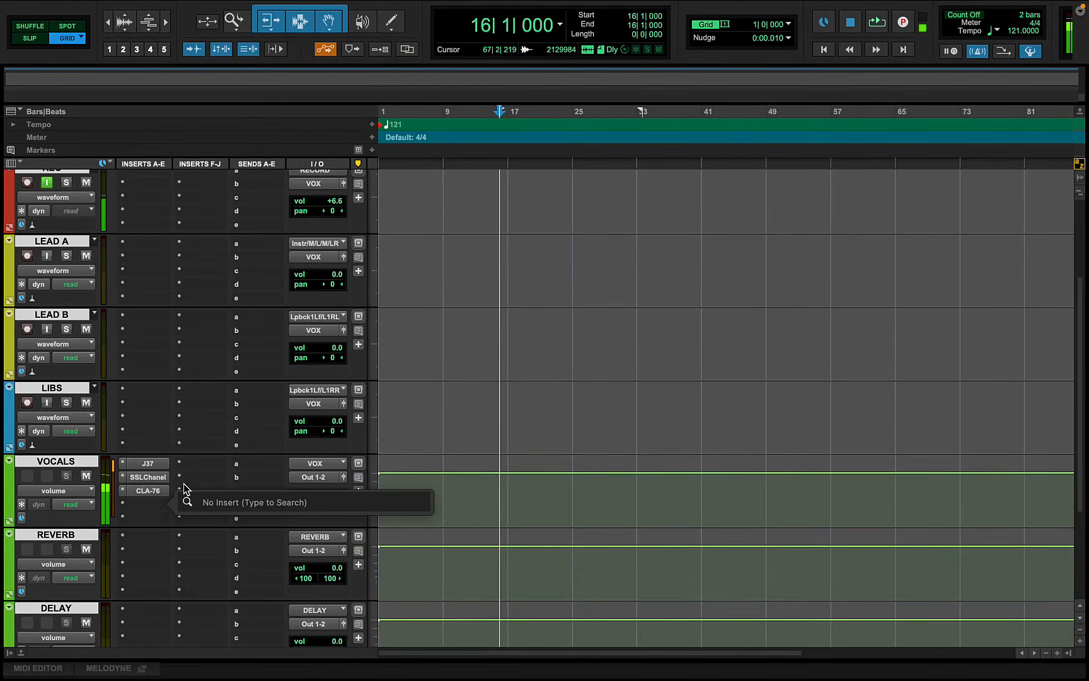
pyautogui.write('DEE')
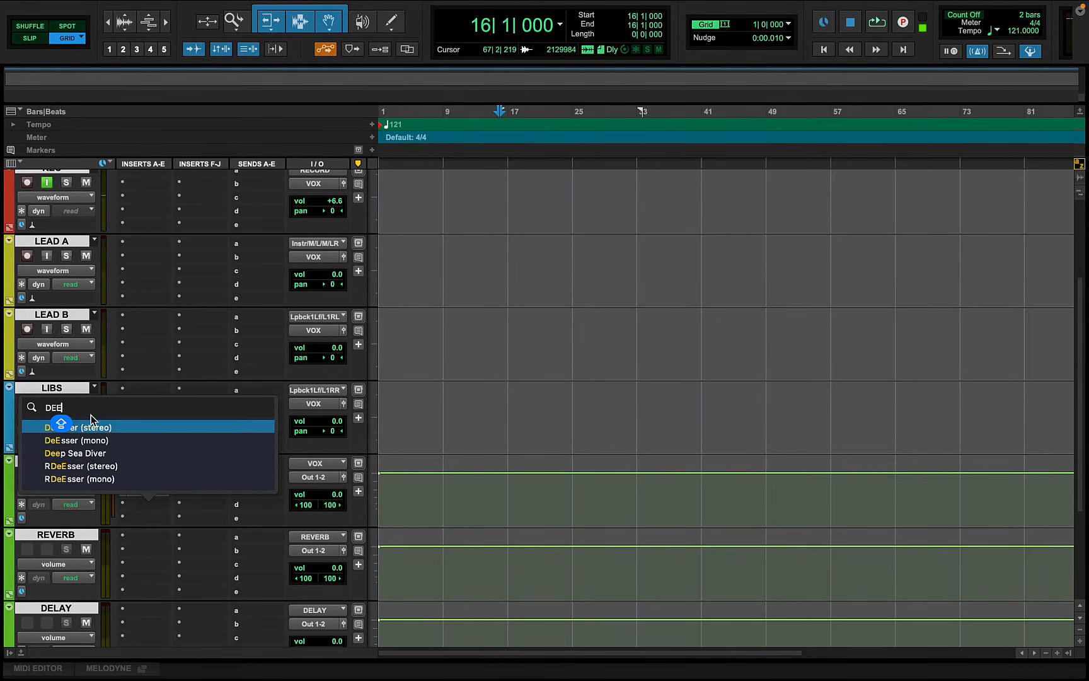
pyautogui.click(101, 428)
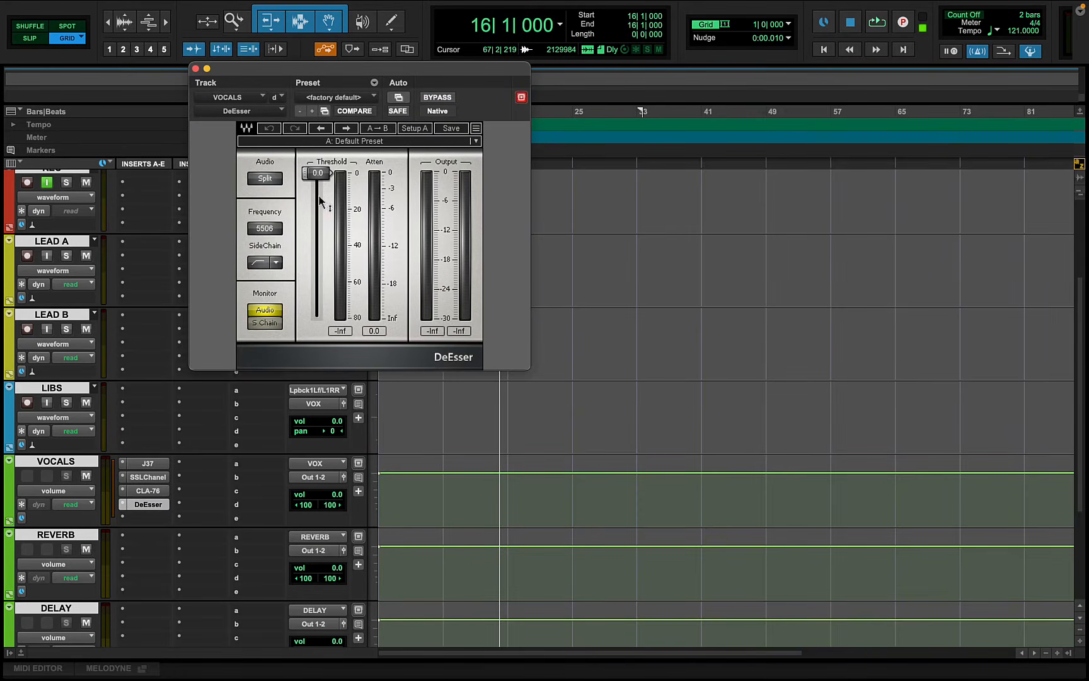
# - Set the DeEsser's frequency to 4237 and lower its threshold to about -29.9
pyautogui.click(264, 229)
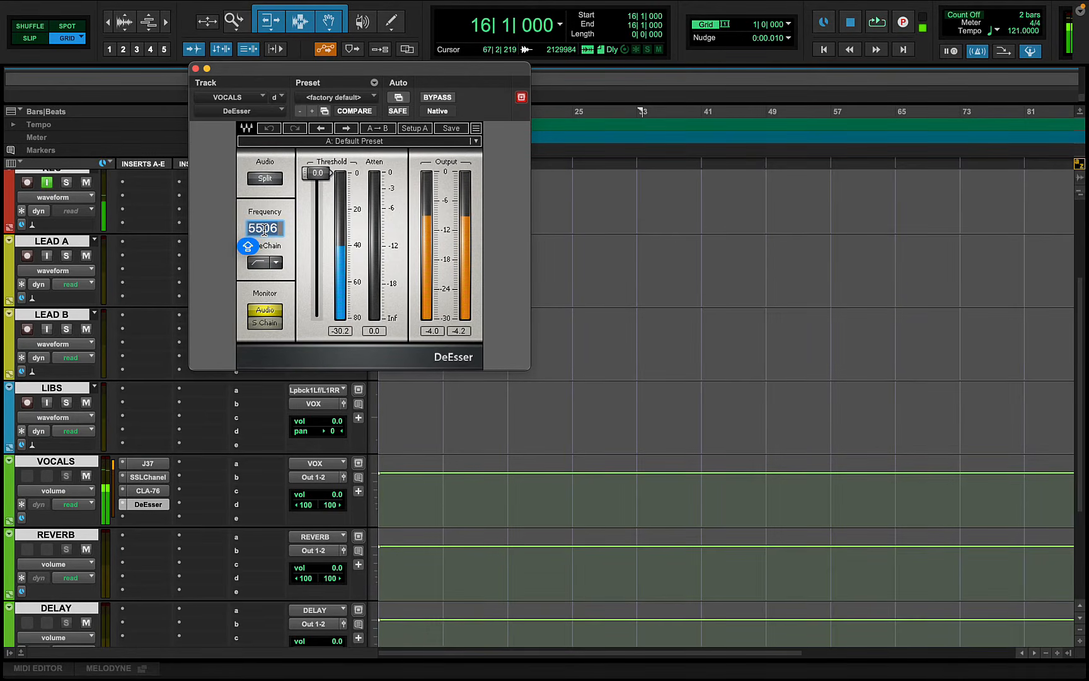
pyautogui.write('4237')
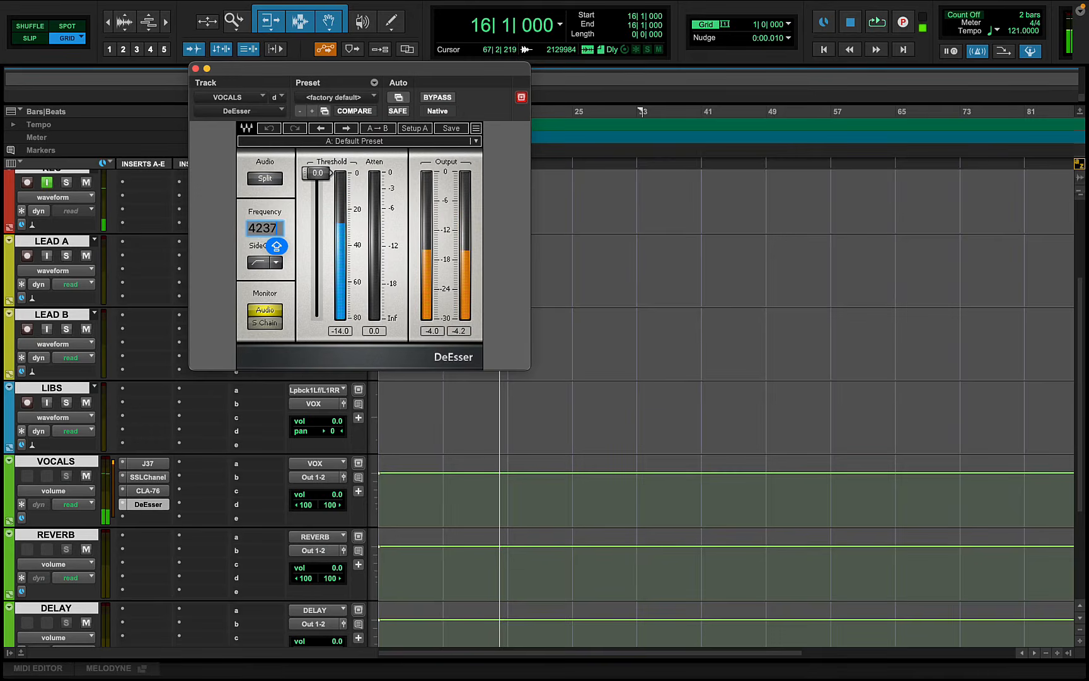
pyautogui.press('Return')
pyautogui.moveTo(317, 173); pyautogui.dragTo(317, 226)
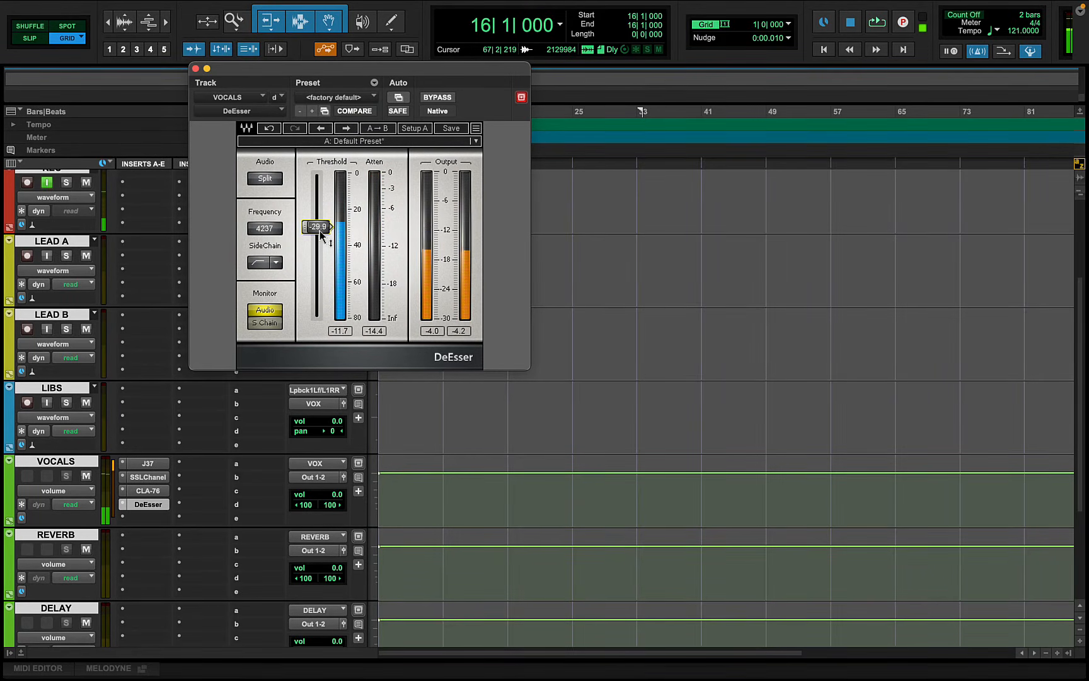
pyautogui.click(74, 463)
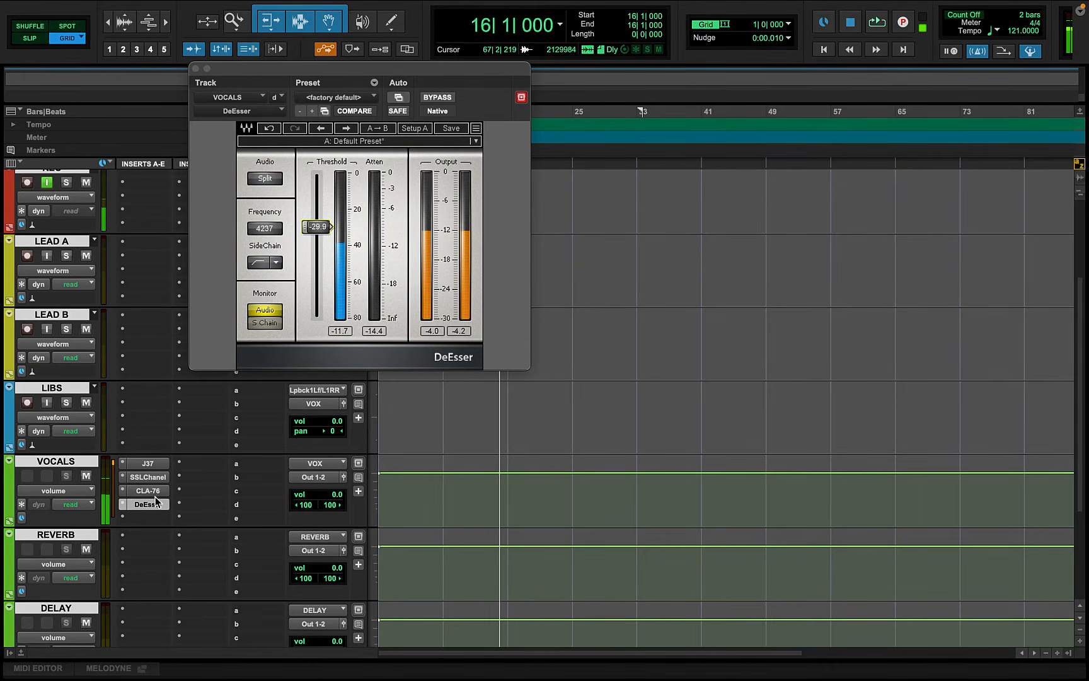
# - Set the VOCALS track's J37 saturation to about 2.5 and its tape formula to 811, and close the plug-in
pyautogui.click(152, 463)
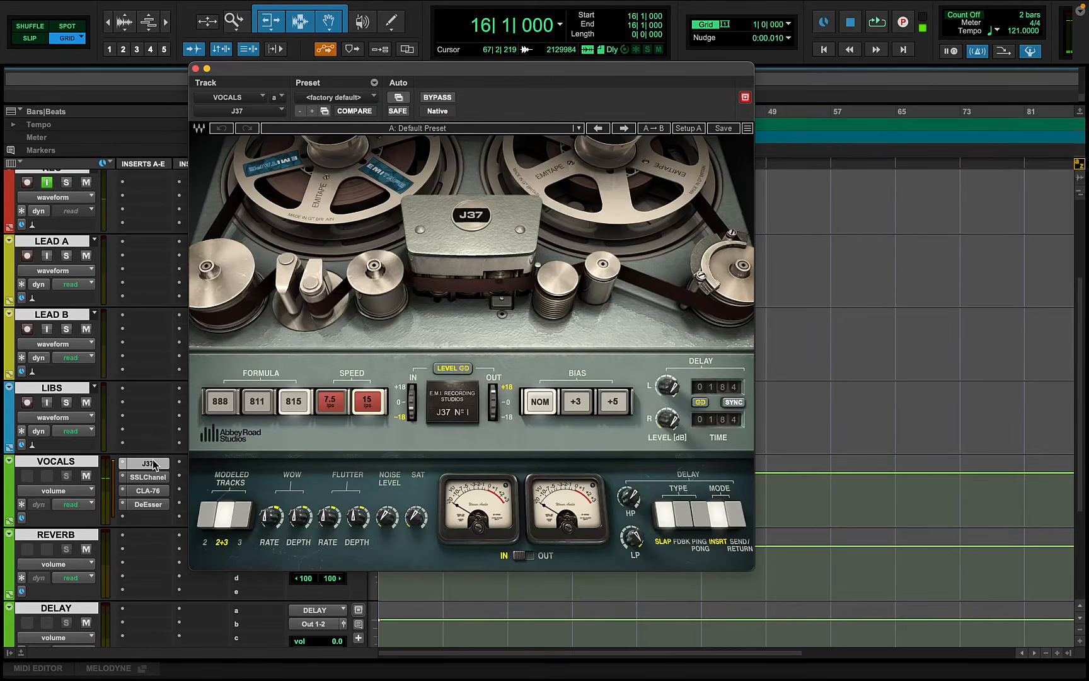
pyautogui.moveTo(416, 518); pyautogui.dragTo(416, 510)
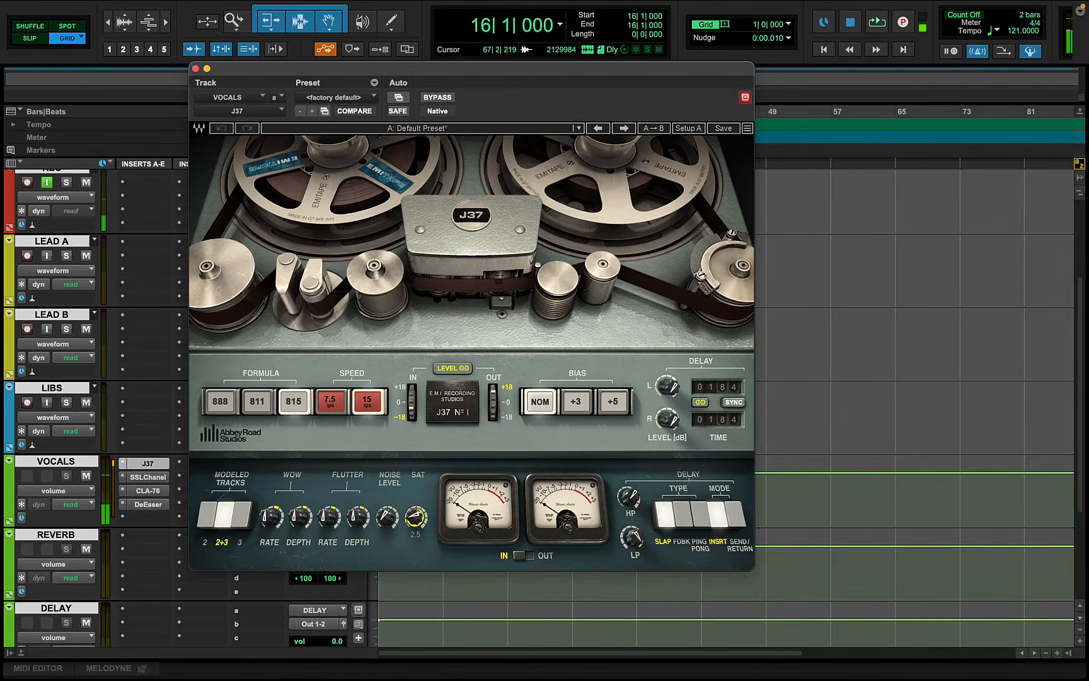
pyautogui.click(263, 407)
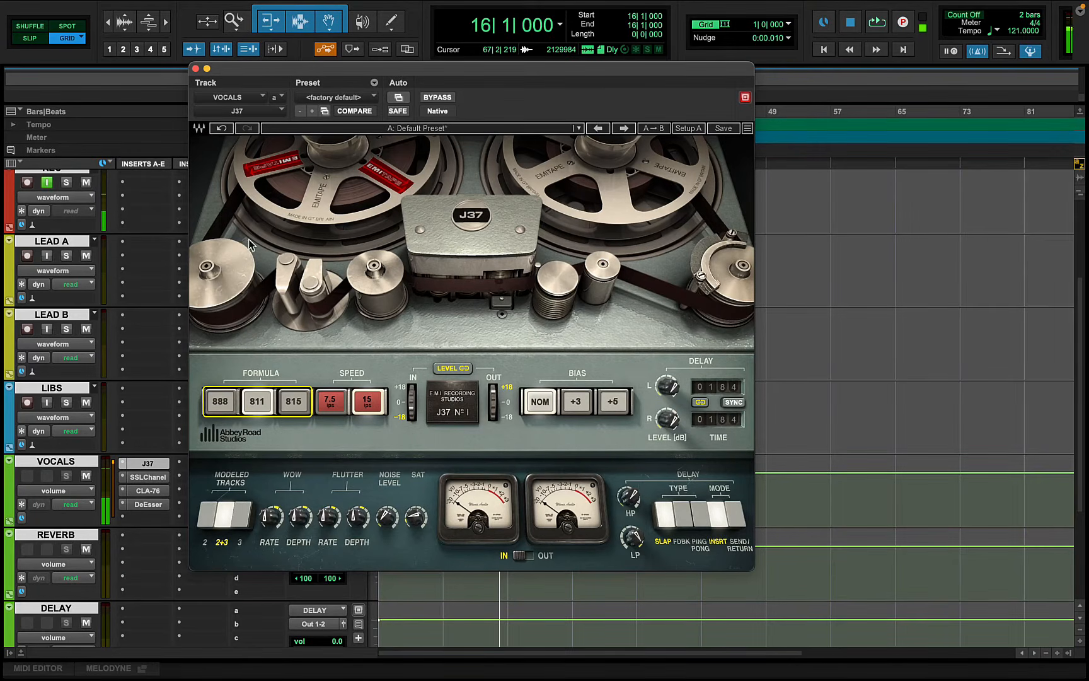
pyautogui.click(195, 69)
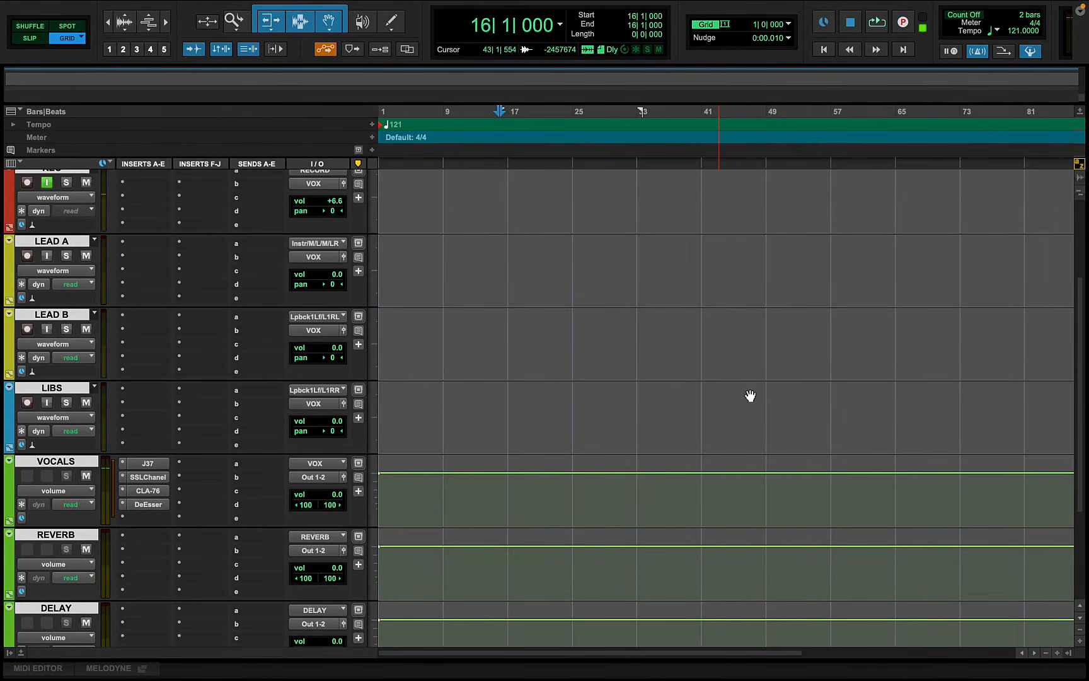
# - Insert the F6-RTA (stereo) equalizer in insert slot e of the VOCALS track
pyautogui.moveTo(1081, 394); pyautogui.dragTo(1080, 457)
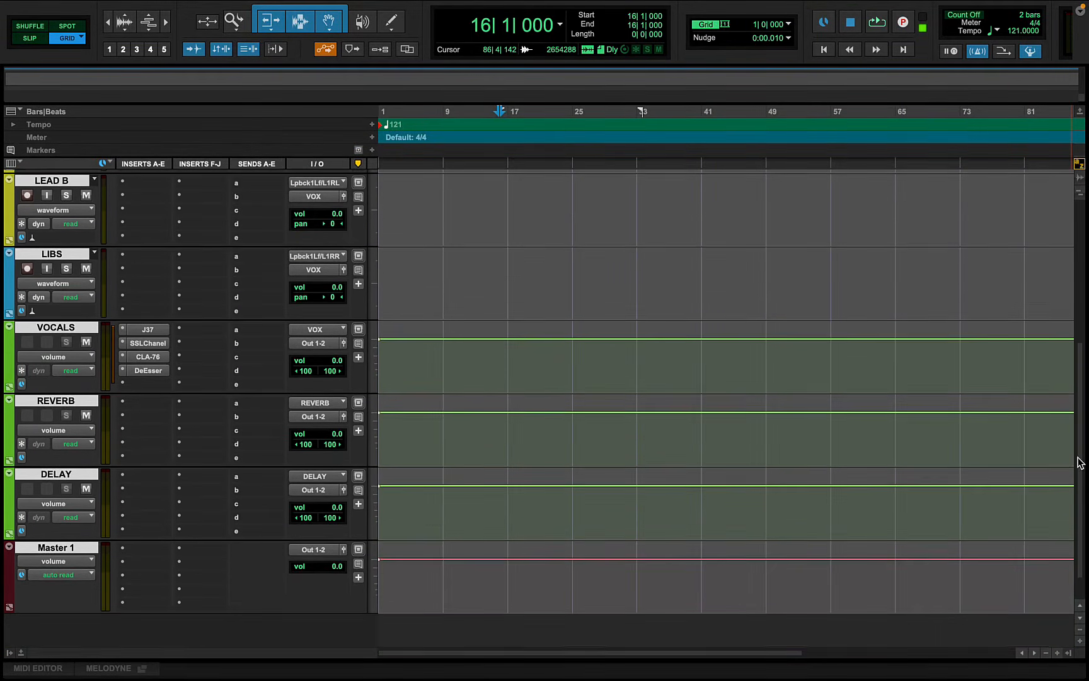
pyautogui.click(146, 385)
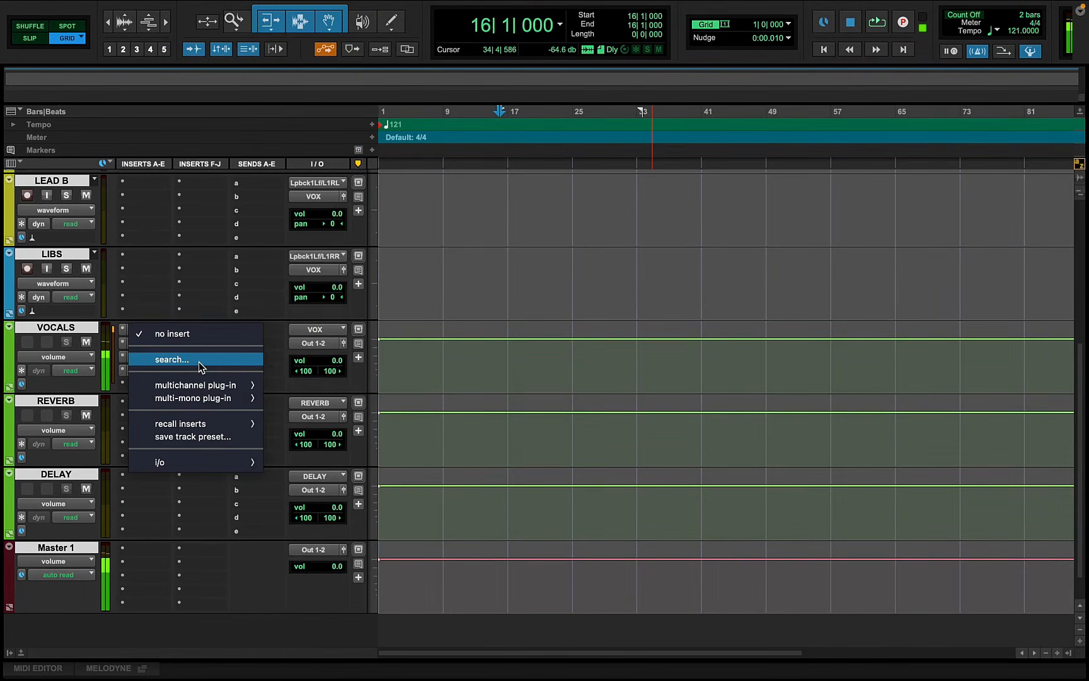
pyautogui.click(198, 361)
pyautogui.write('F')
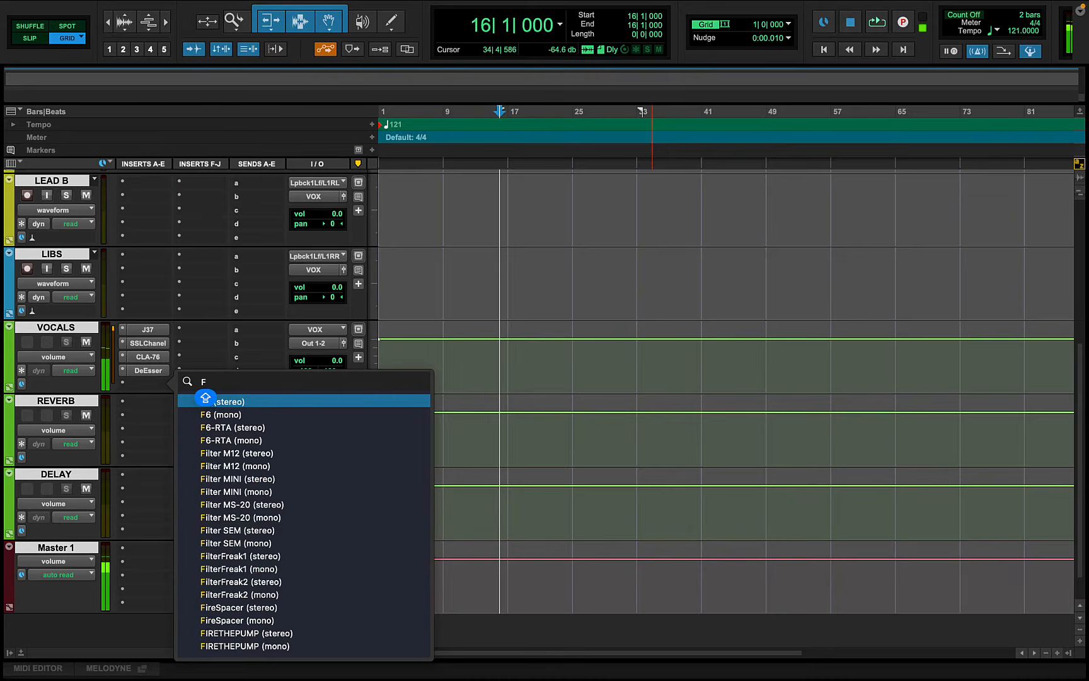
pyautogui.write('6')
pyautogui.click(235, 426)
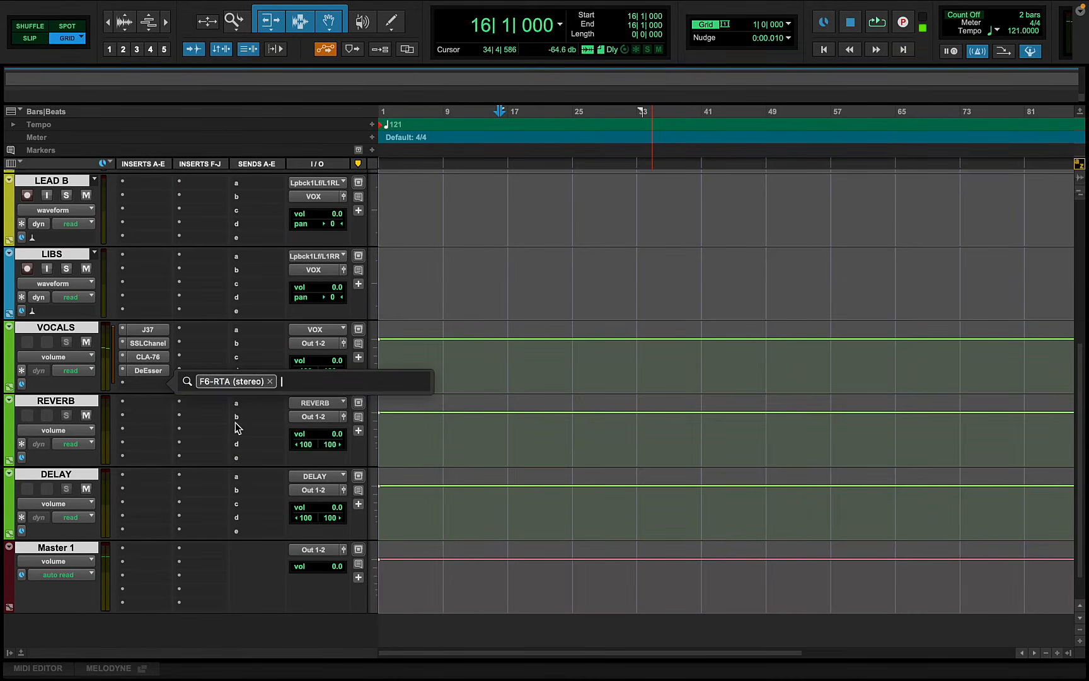
pyautogui.press('Return')
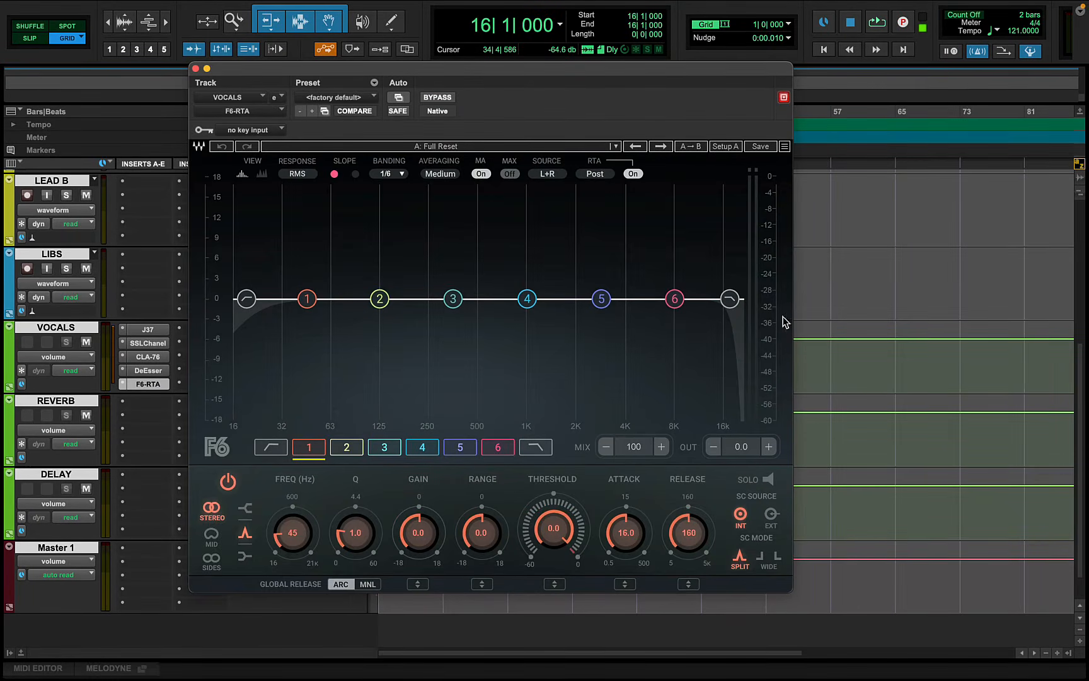
# - Make F6-RTA band 6 a high shelf boosting about 2.4 dB at about 10834 Hz, and close the plug-in
pyautogui.press('space')
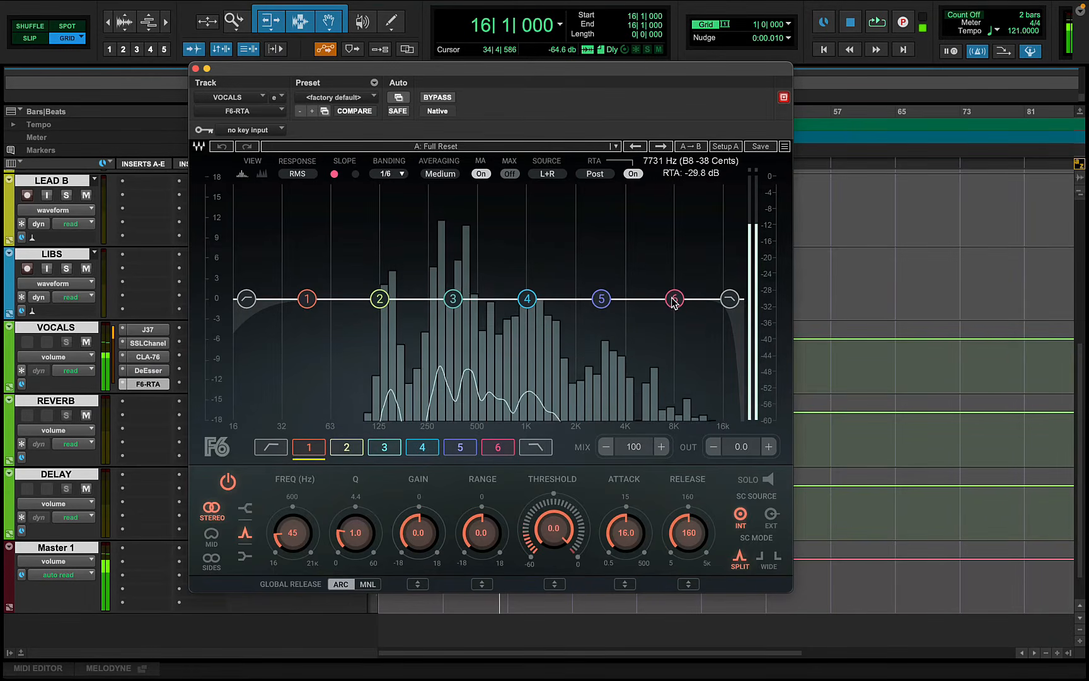
pyautogui.moveTo(673, 301); pyautogui.dragTo(689, 283)
pyautogui.press('space')
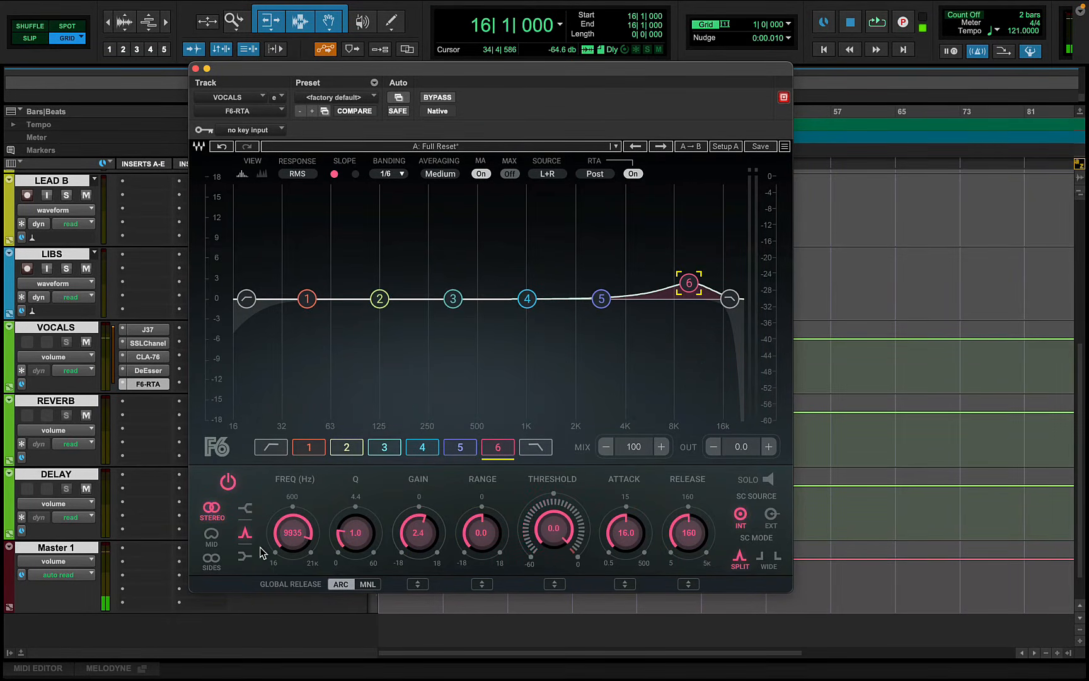
pyautogui.click(246, 508)
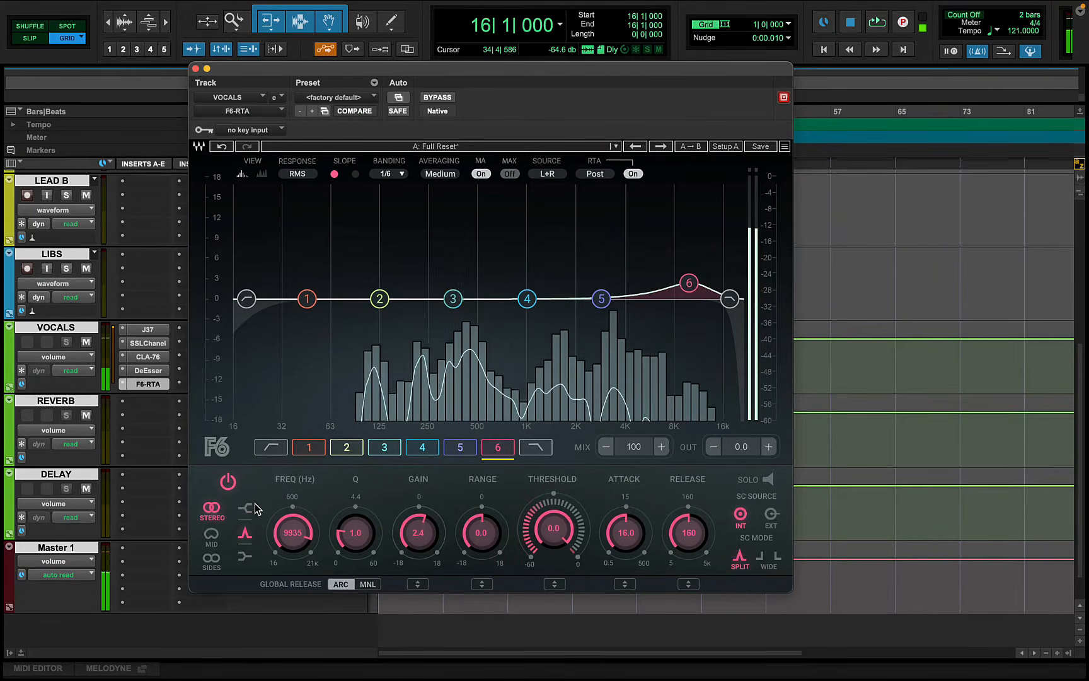
pyautogui.click(311, 549)
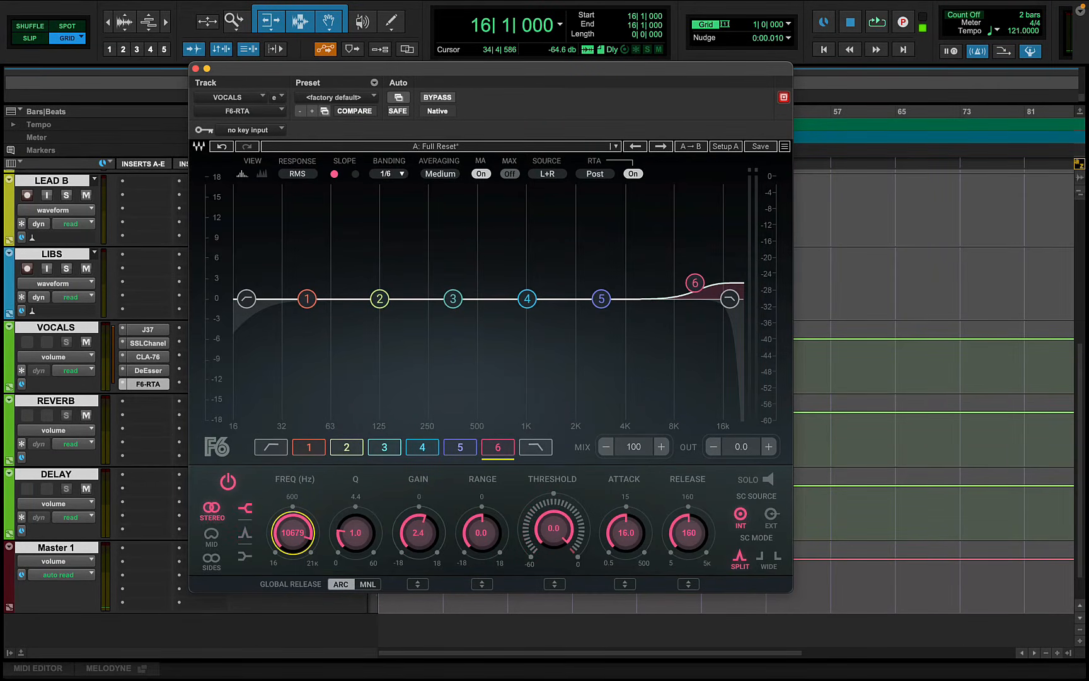
pyautogui.press('space')
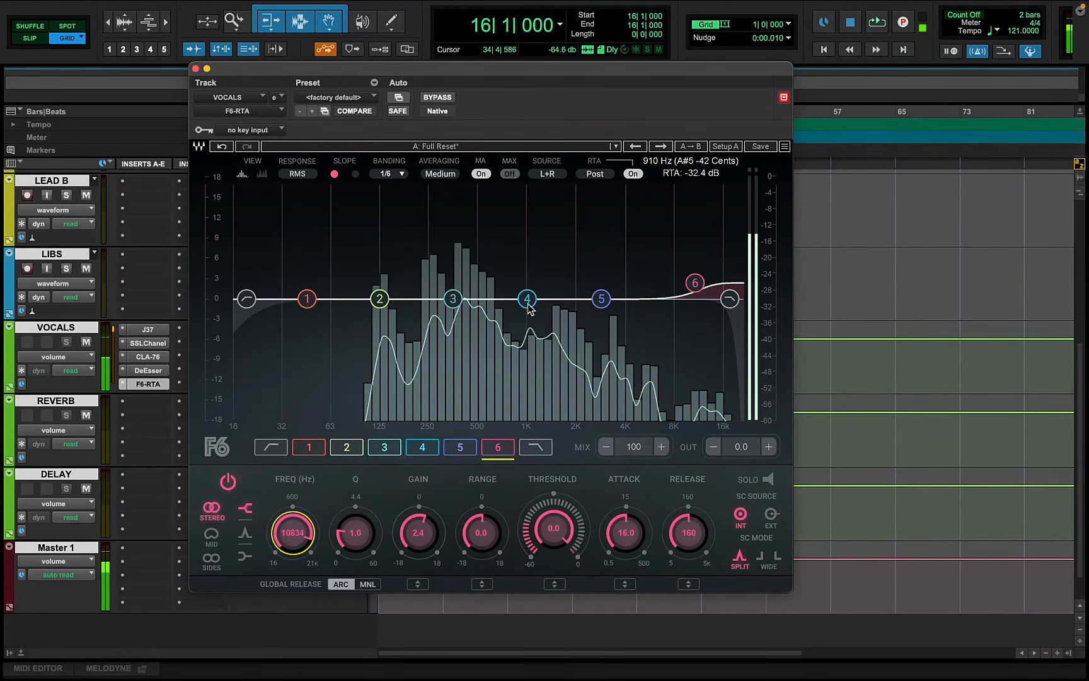
pyautogui.press('space')
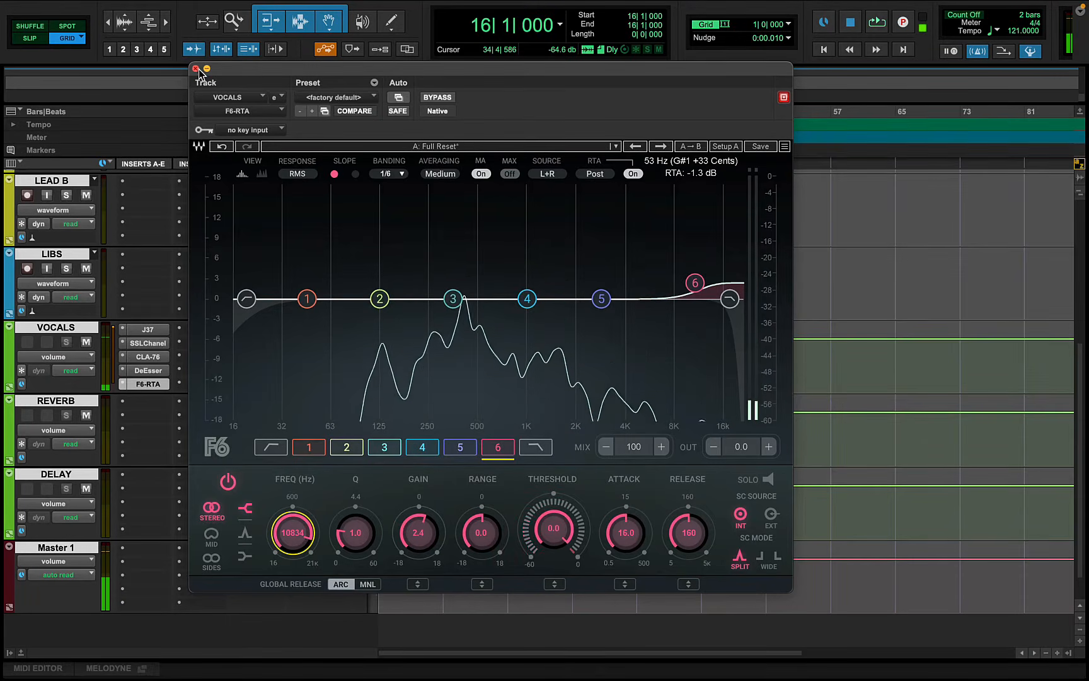
pyautogui.click(196, 68)
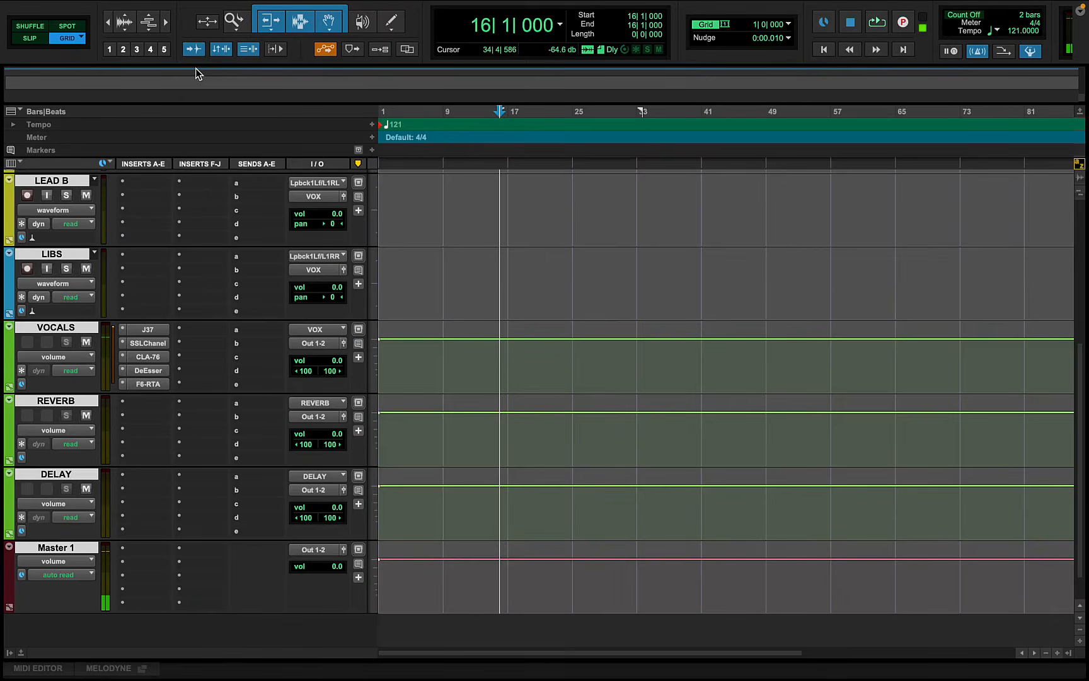
# - Insert a DeEsser (stereo) in insert slot j of the VOCALS track
pyautogui.click(206, 331)
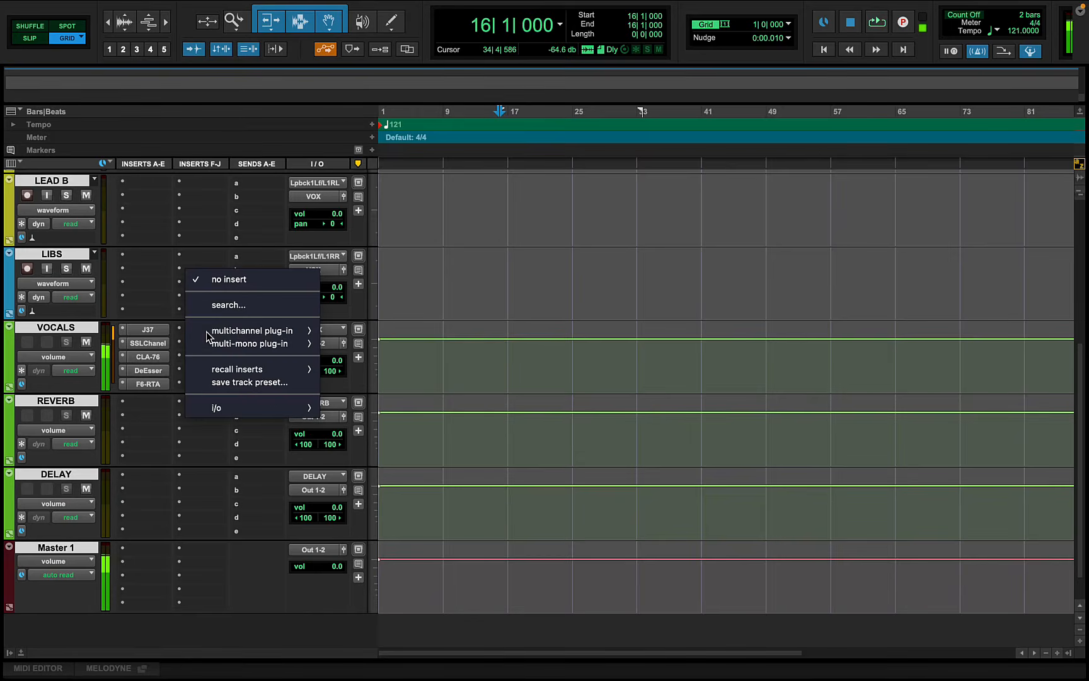
pyautogui.click(181, 357)
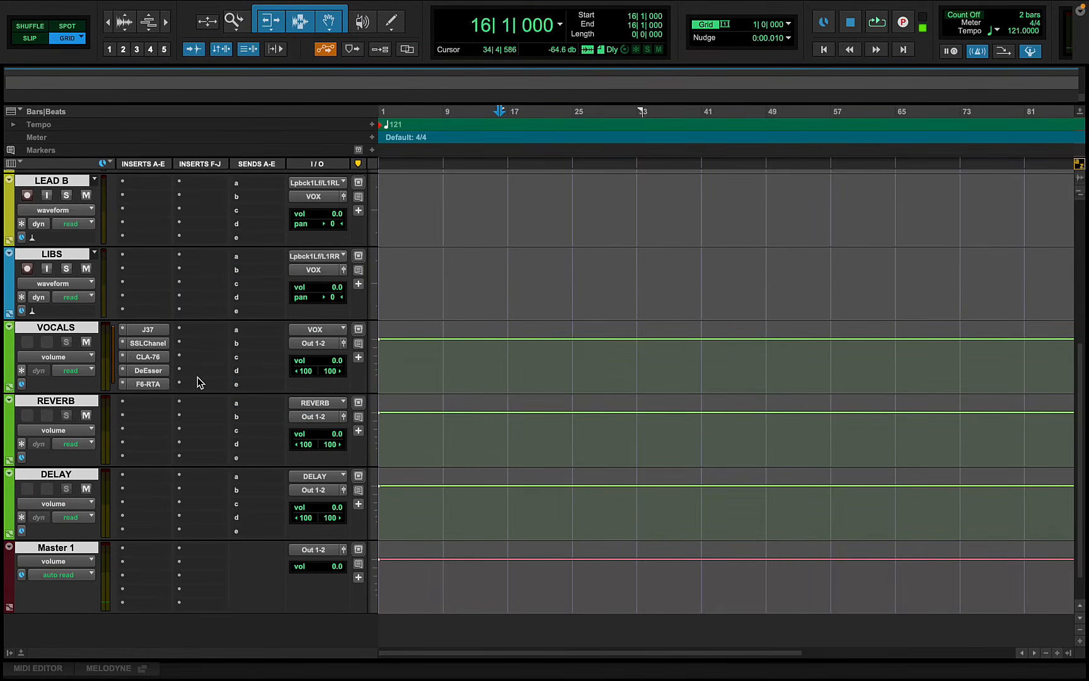
pyautogui.click(197, 377)
pyautogui.click(250, 364)
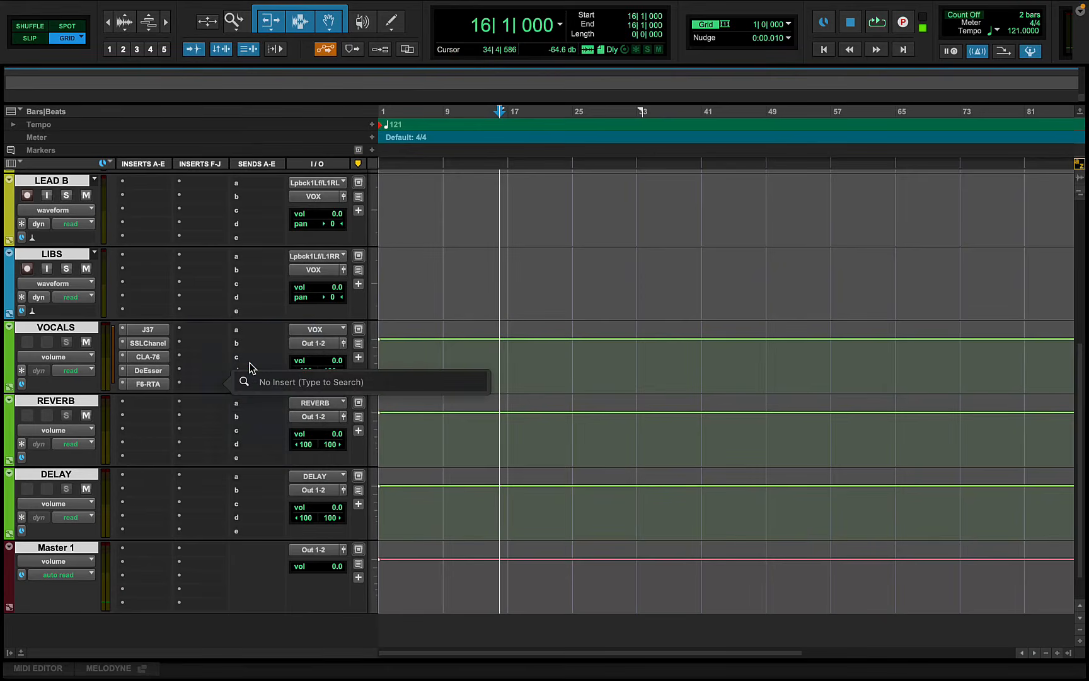
pyautogui.write('DEE')
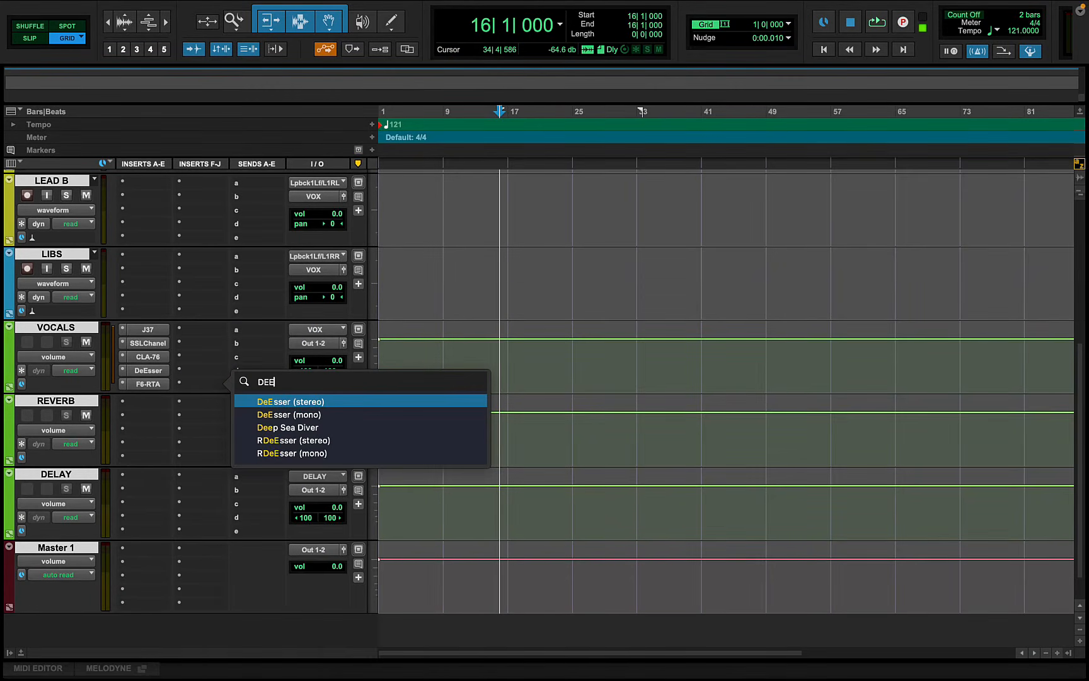
pyautogui.click(299, 404)
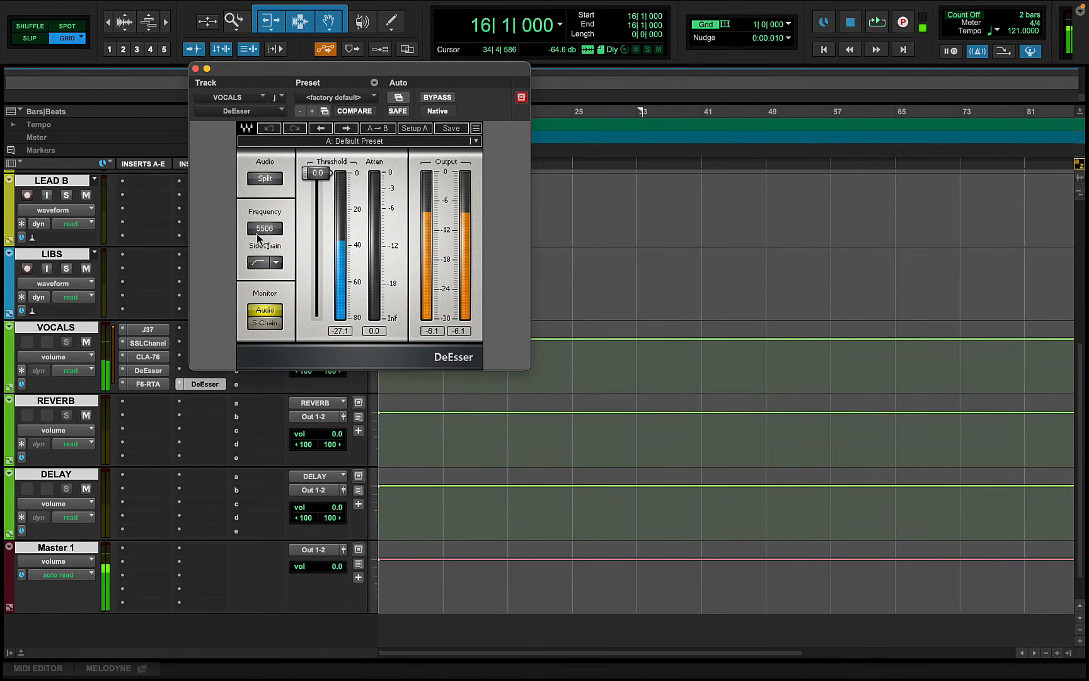
# - Set the second VOCALS DeEsser's frequency to 9107 and lower its threshold to about -29.1
pyautogui.moveTo(266, 230); pyautogui.dragTo(266, 190)
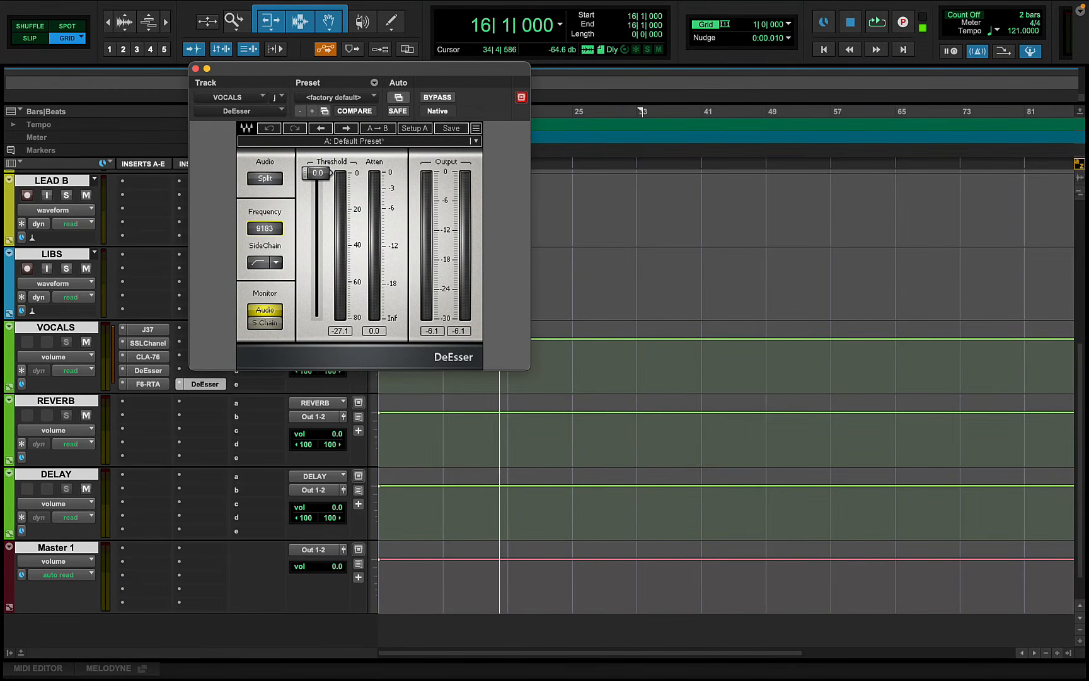
pyautogui.moveTo(321, 184); pyautogui.dragTo(317, 237)
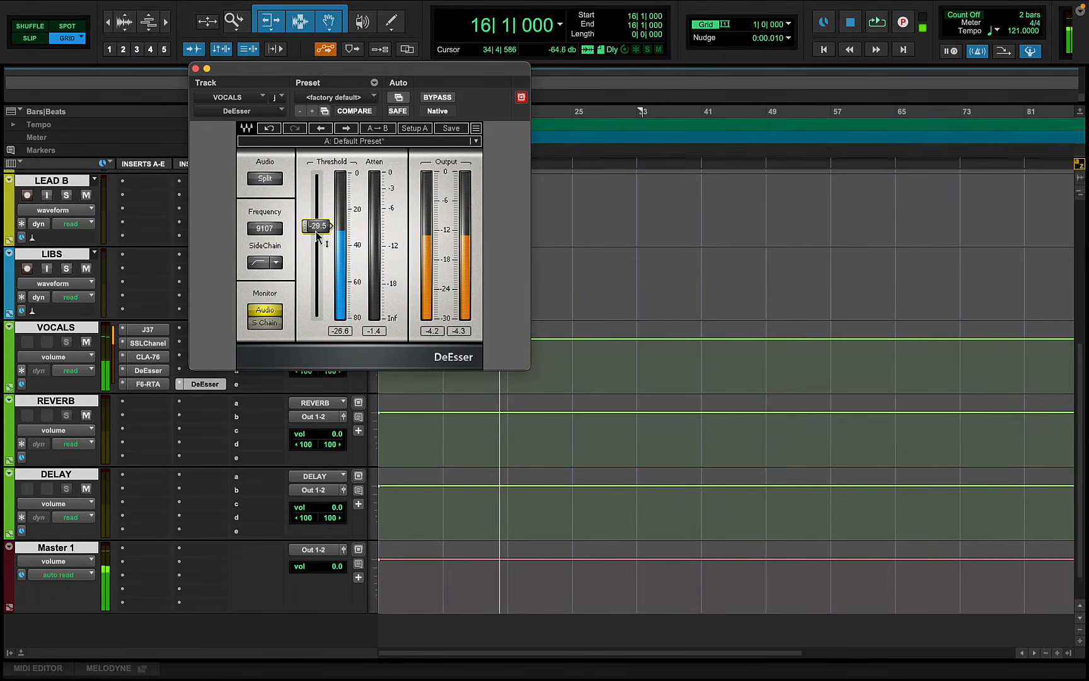
pyautogui.moveTo(316, 231); pyautogui.dragTo(316, 231)
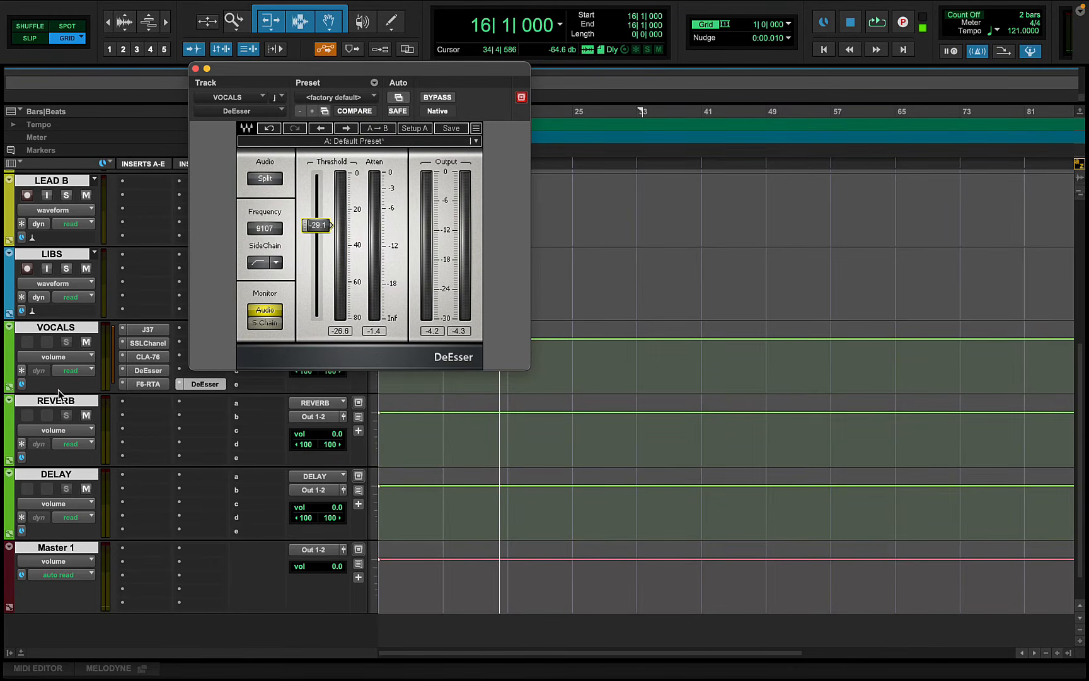
# - Insert the RVerb (stereo) reverb in insert slot b of the REVERB track
pyautogui.click(137, 416)
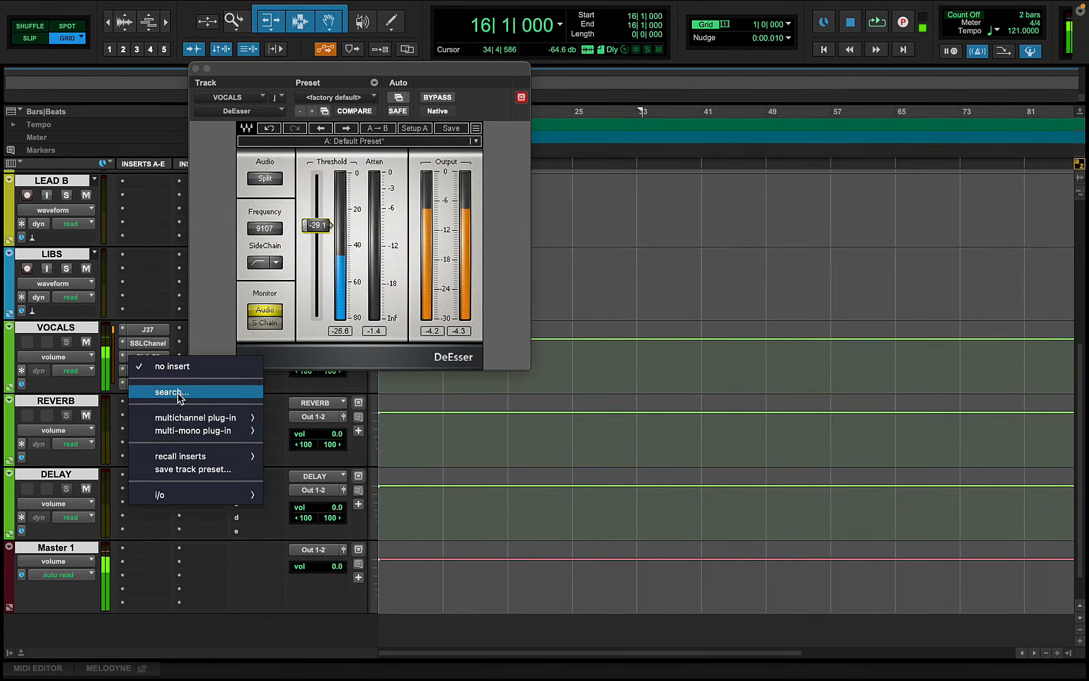
pyautogui.click(178, 392)
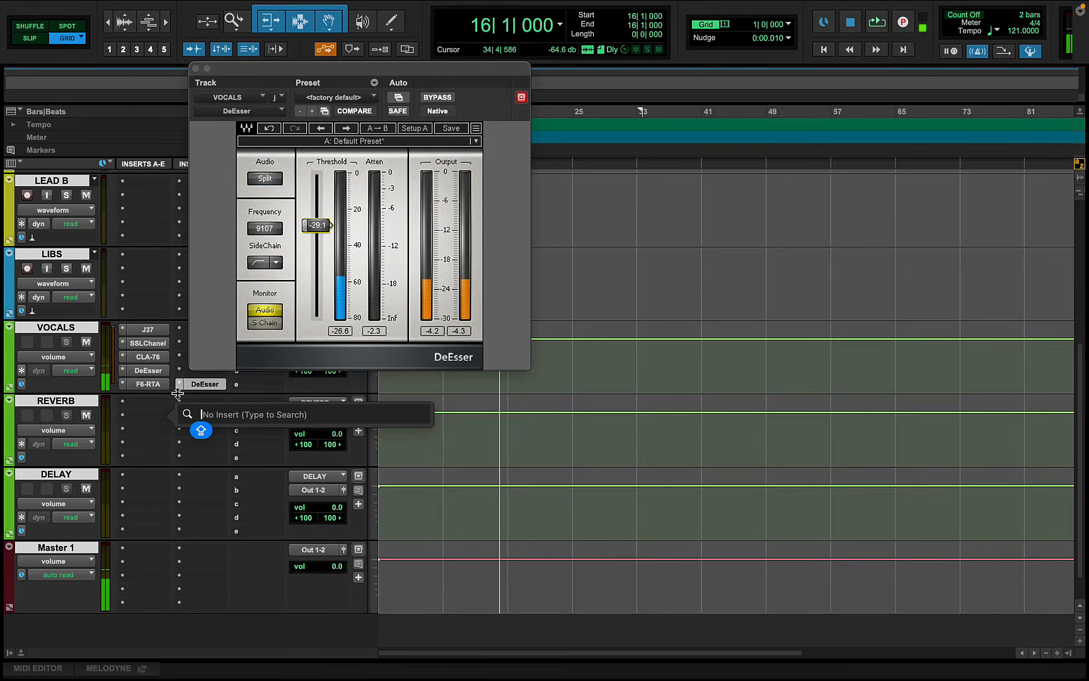
pyautogui.write('RV')
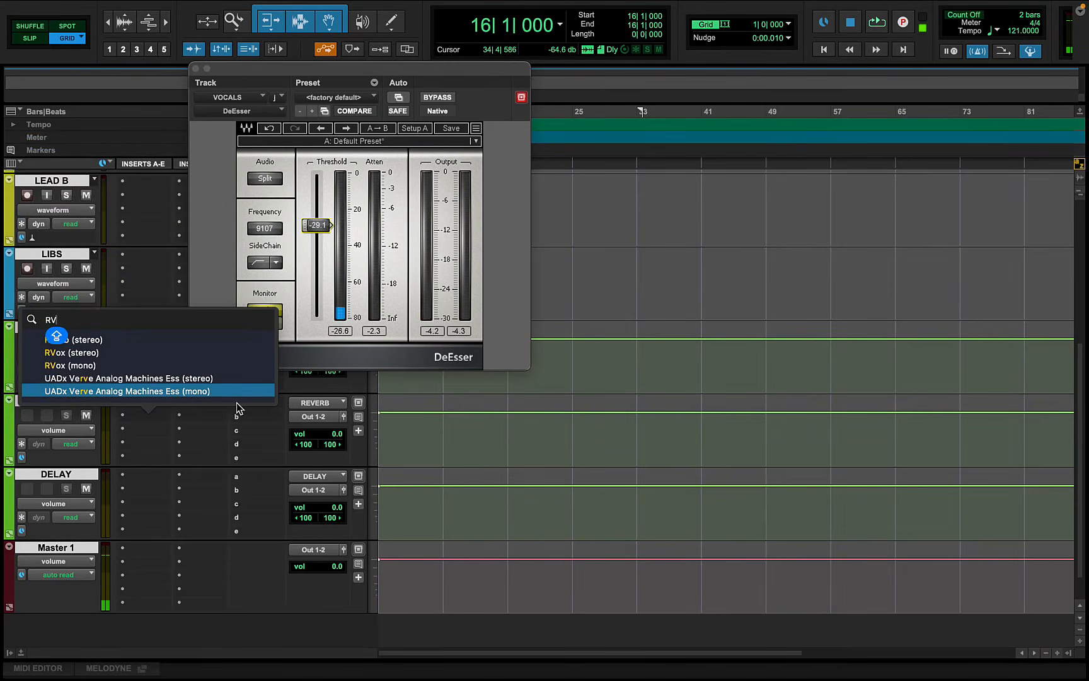
pyautogui.click(140, 340)
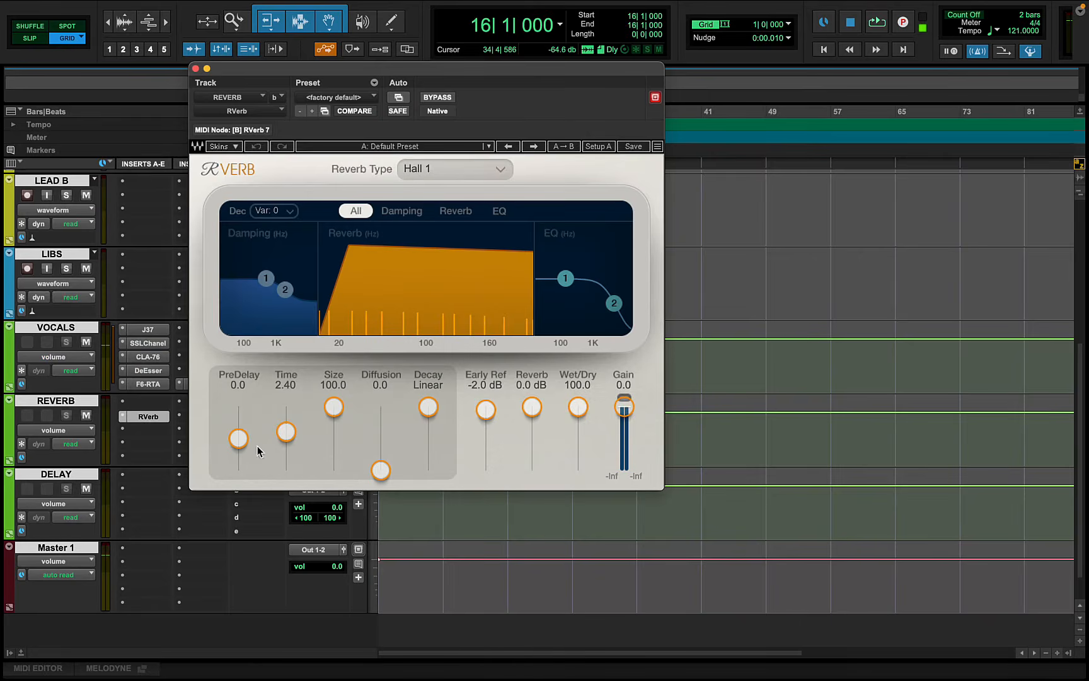
# - Load RVerb's factory plate preset Vocal Plate
pyautogui.click(459, 151)
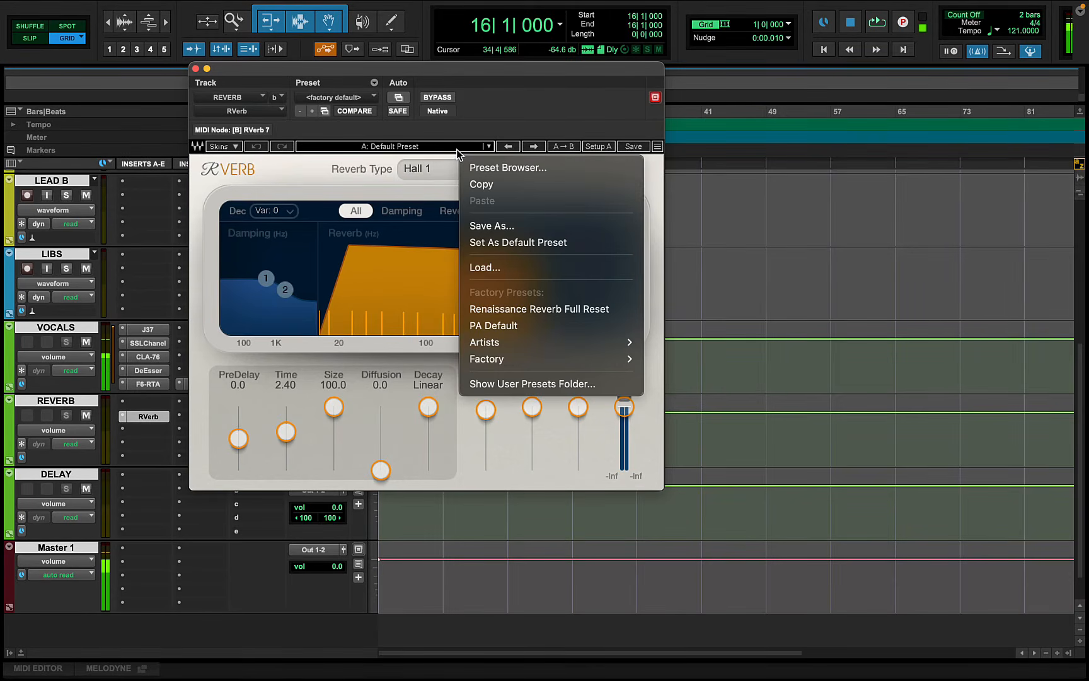
pyautogui.moveTo(550, 346)
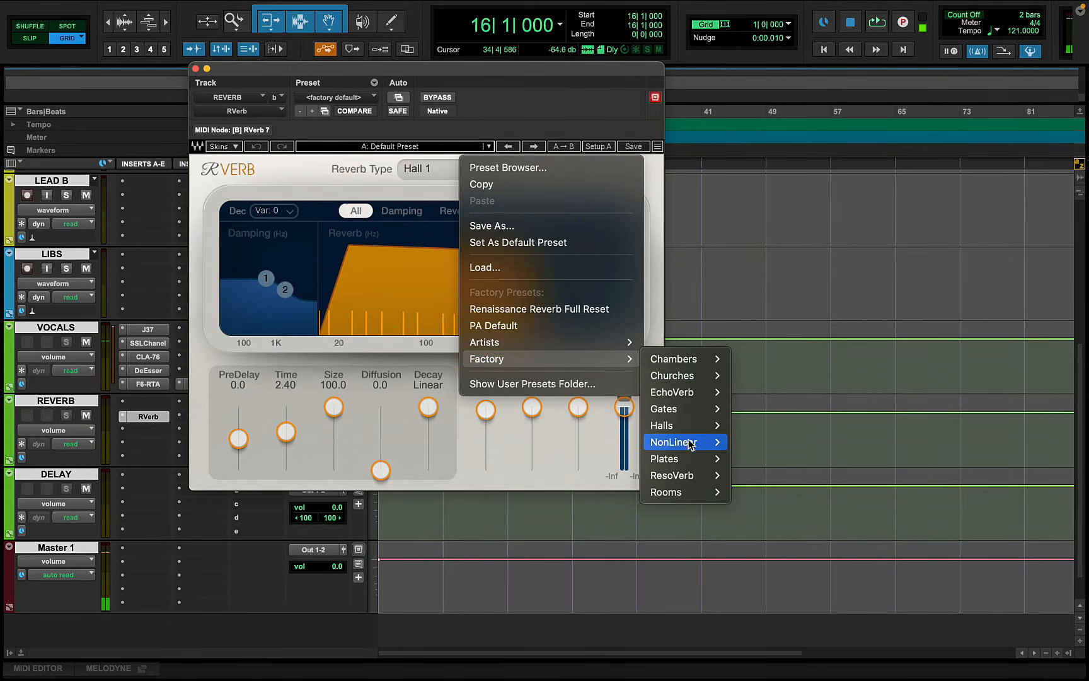
pyautogui.moveTo(706, 461)
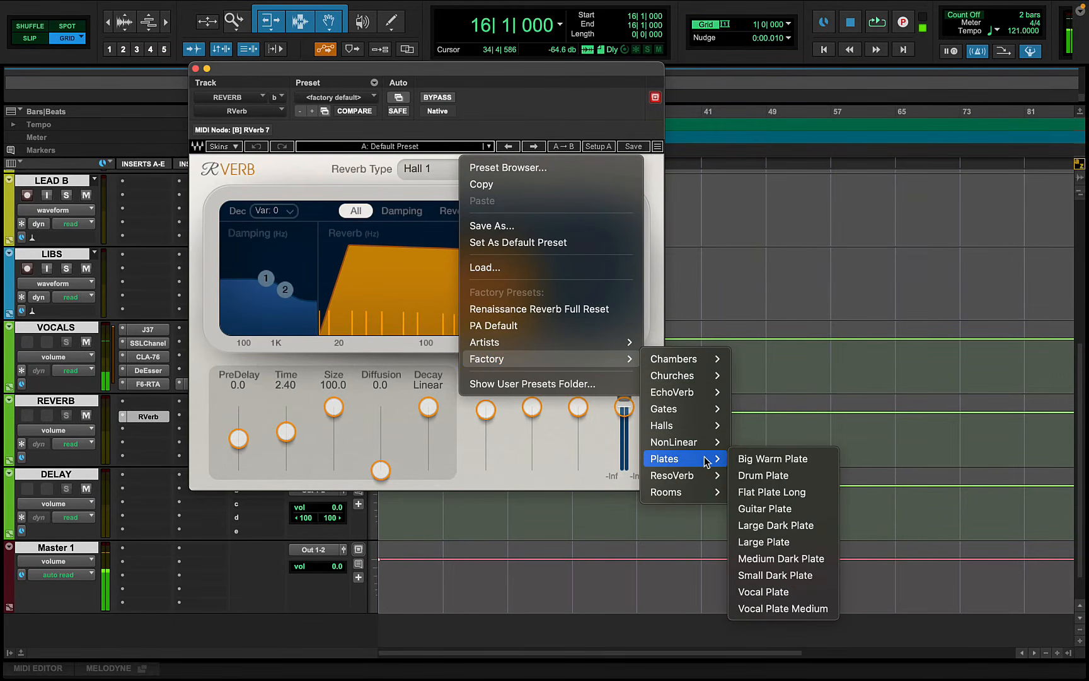
pyautogui.click(779, 592)
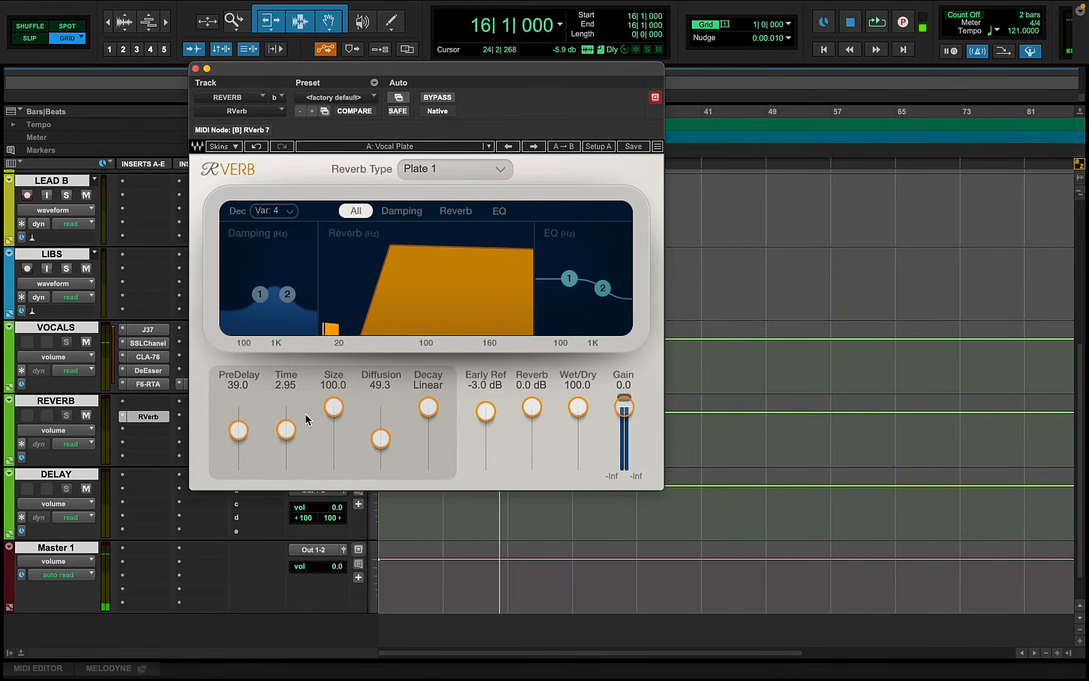
# - Set the RVerb time to about 3.41 and the predelay to about 18.6, and close the plug-in
pyautogui.moveTo(286, 429); pyautogui.dragTo(286, 428)
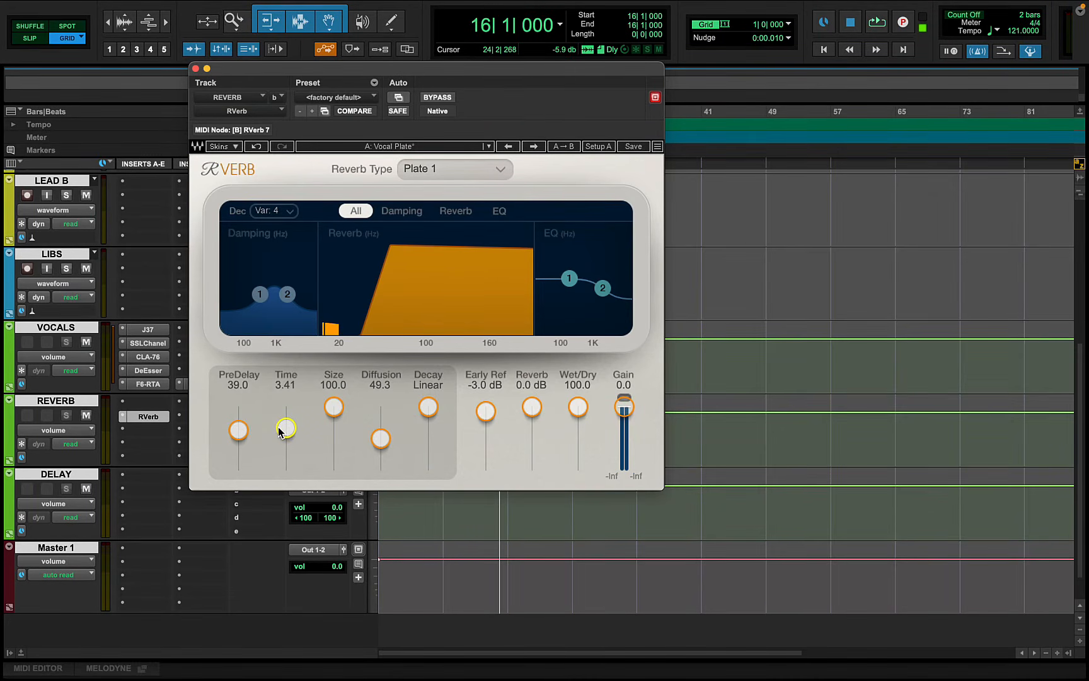
pyautogui.moveTo(238, 430); pyautogui.dragTo(238, 434)
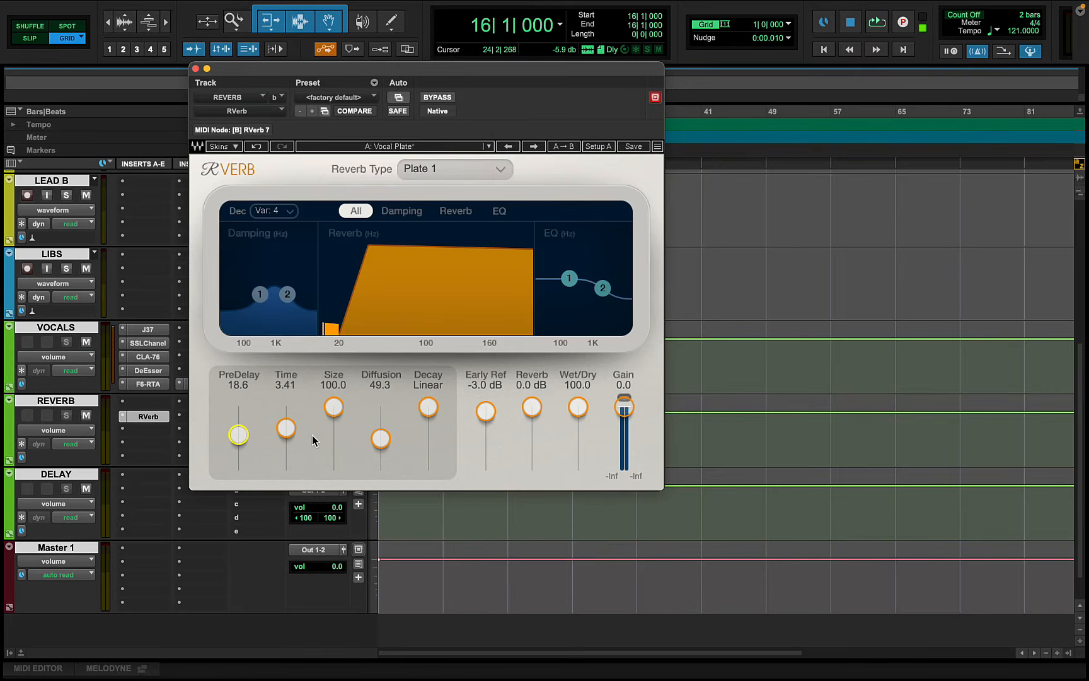
pyautogui.click(195, 69)
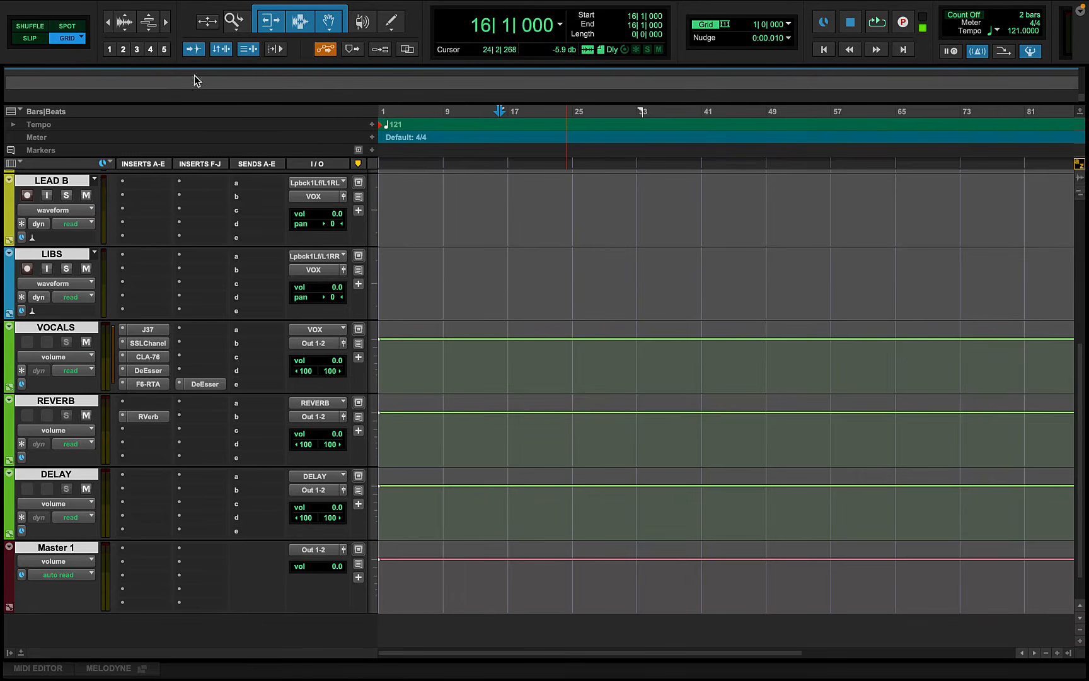
# - Insert the F6-RTA (stereo) equalizer in insert slot c of the REVERB track
pyautogui.click(141, 434)
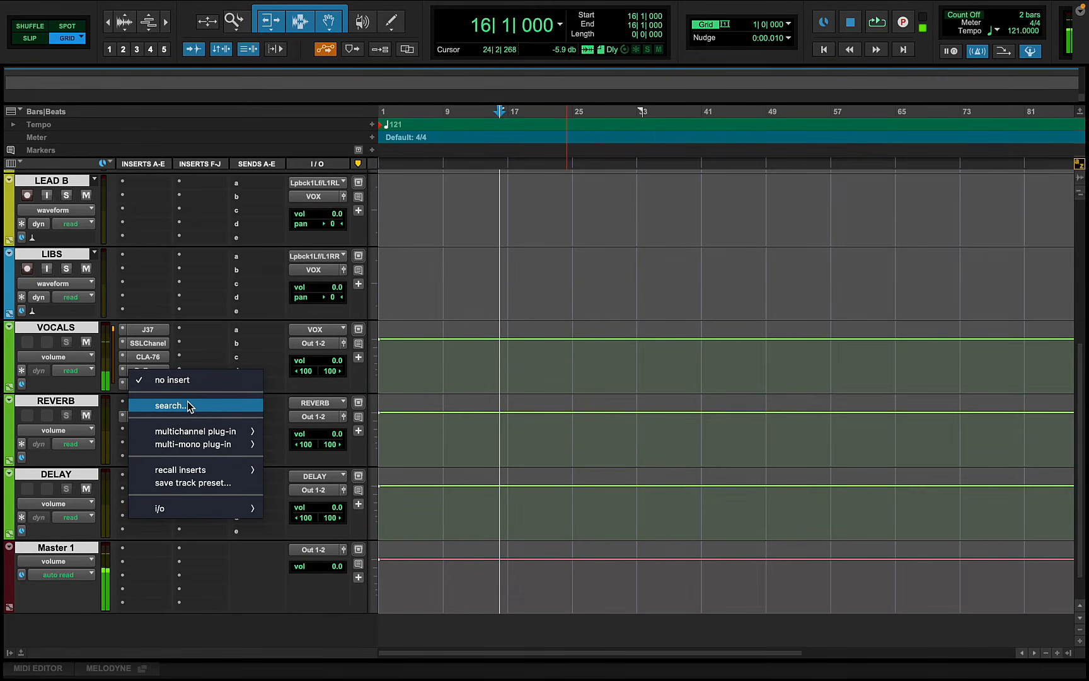
pyautogui.click(189, 407)
pyautogui.write('F6')
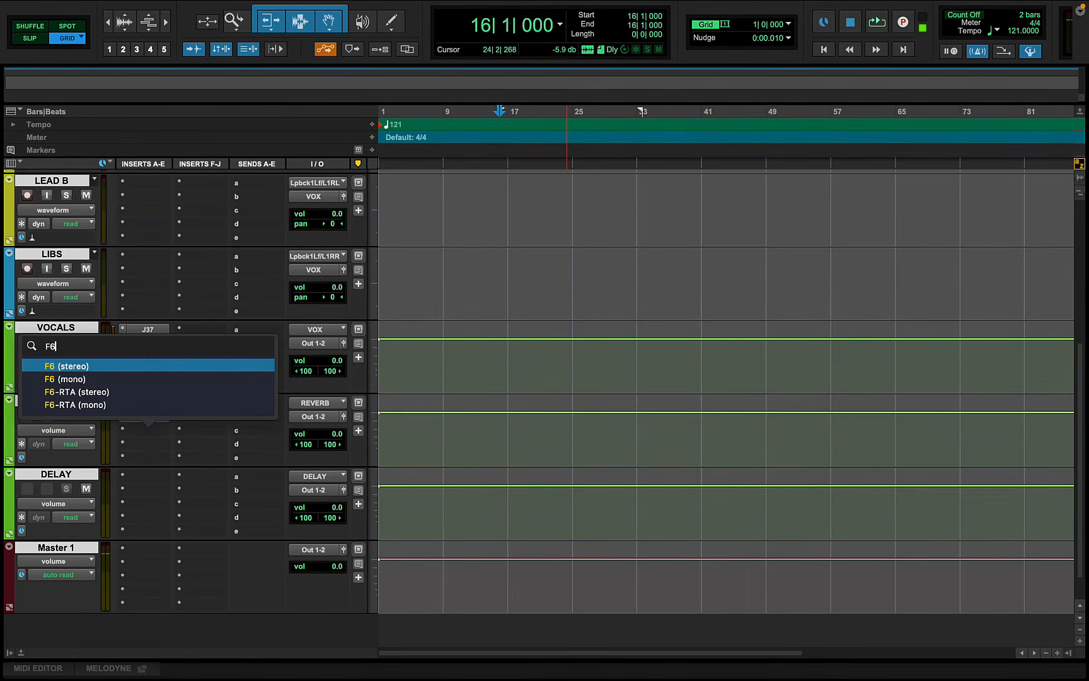
pyautogui.click(142, 387)
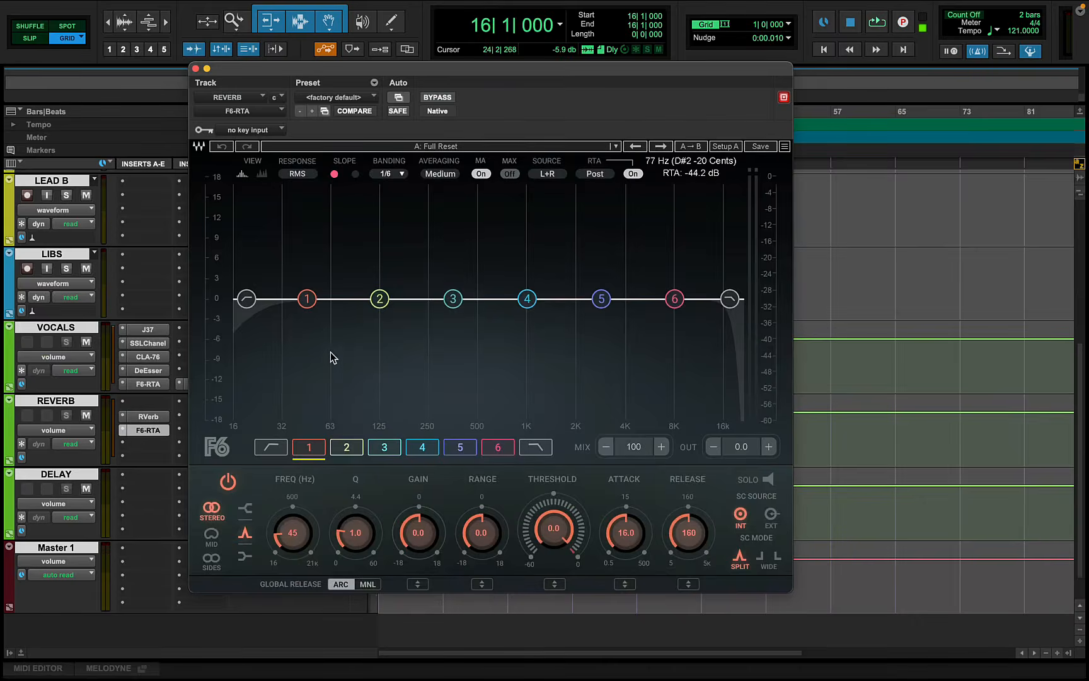
# - Enable the F6-RTA high-pass filter with an 18 dB/Oct slope and a cutoff of about 400 Hz
pyautogui.click(270, 448)
pyautogui.click(228, 483)
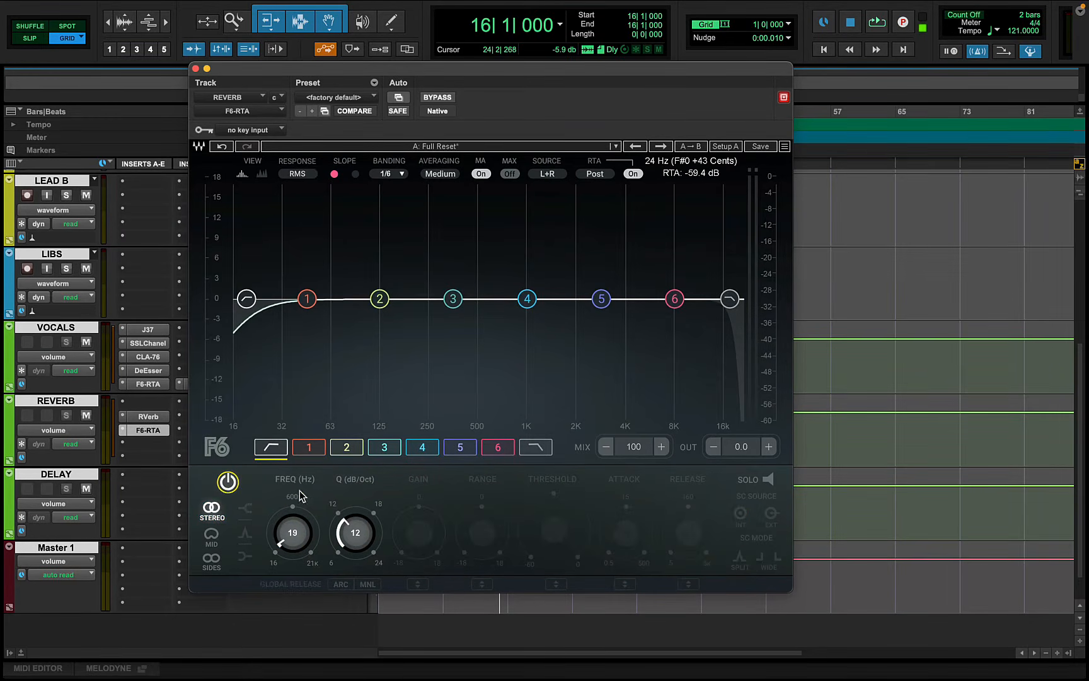
pyautogui.moveTo(292, 533); pyautogui.dragTo(293, 472)
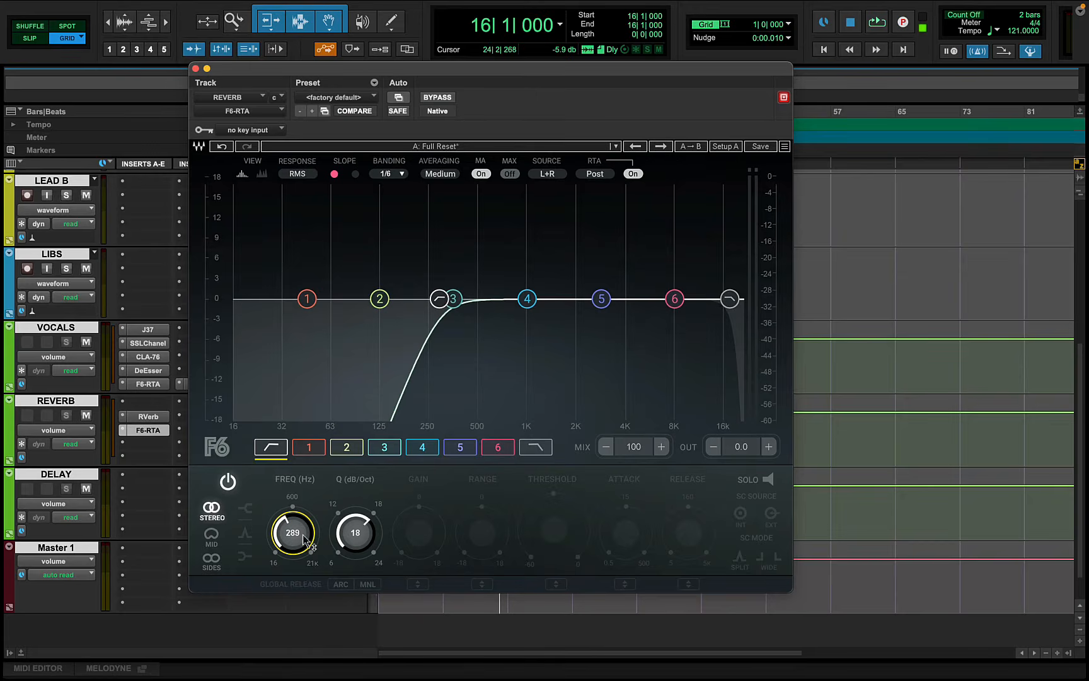
pyautogui.moveTo(287, 523); pyautogui.dragTo(464, 496)
# - Enable the F6-RTA low-pass filter at about 8813 Hz with a 24 dB/Oct slope, and close the plug-in
pyautogui.click(540, 449)
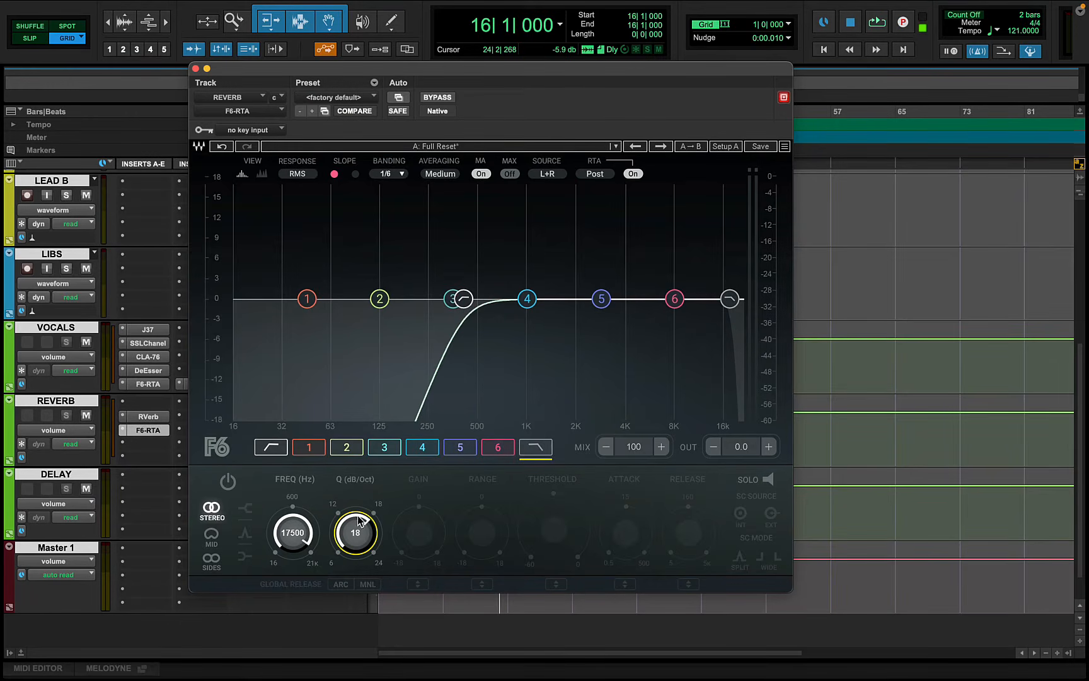
pyautogui.click(228, 482)
pyautogui.moveTo(296, 531); pyautogui.dragTo(267, 554)
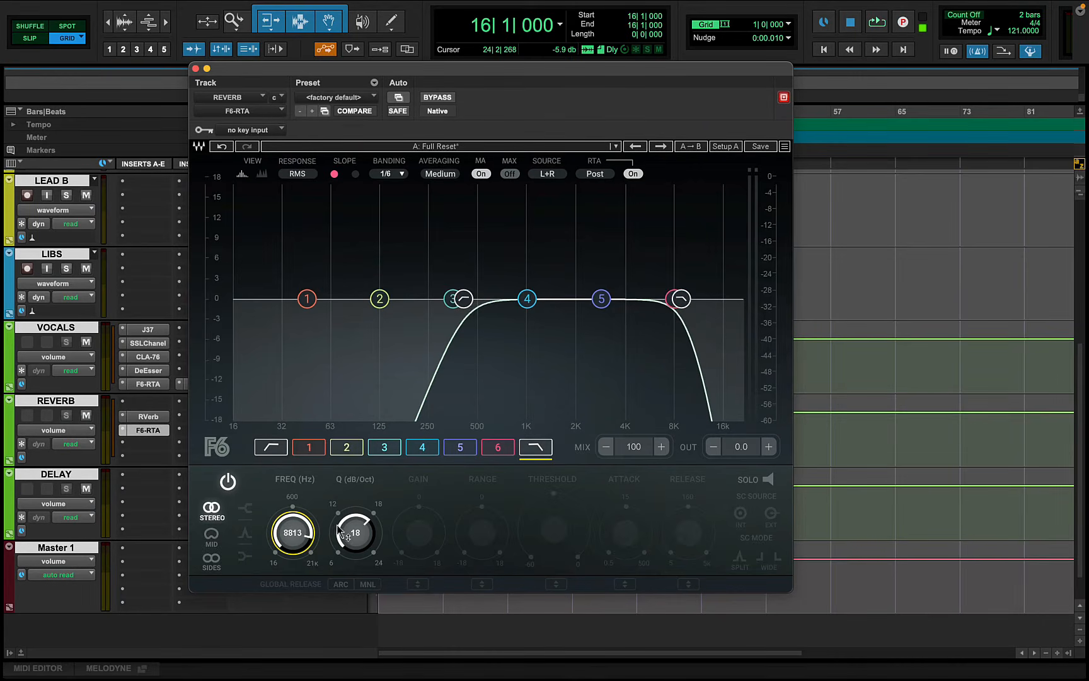
pyautogui.moveTo(340, 534); pyautogui.dragTo(341, 519)
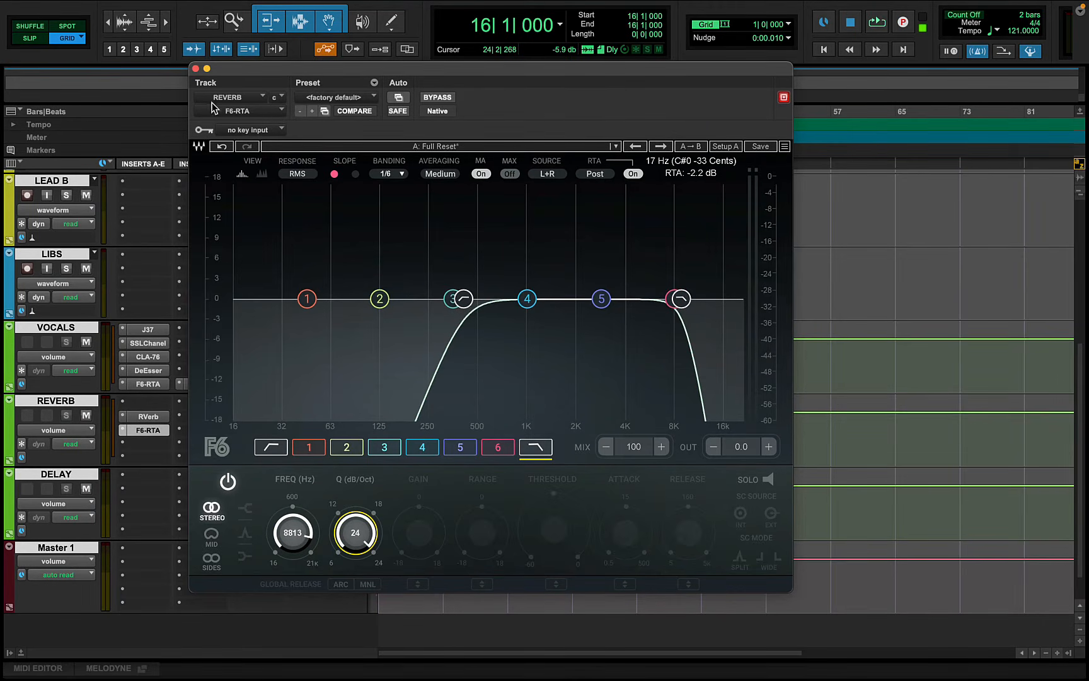
pyautogui.click(195, 69)
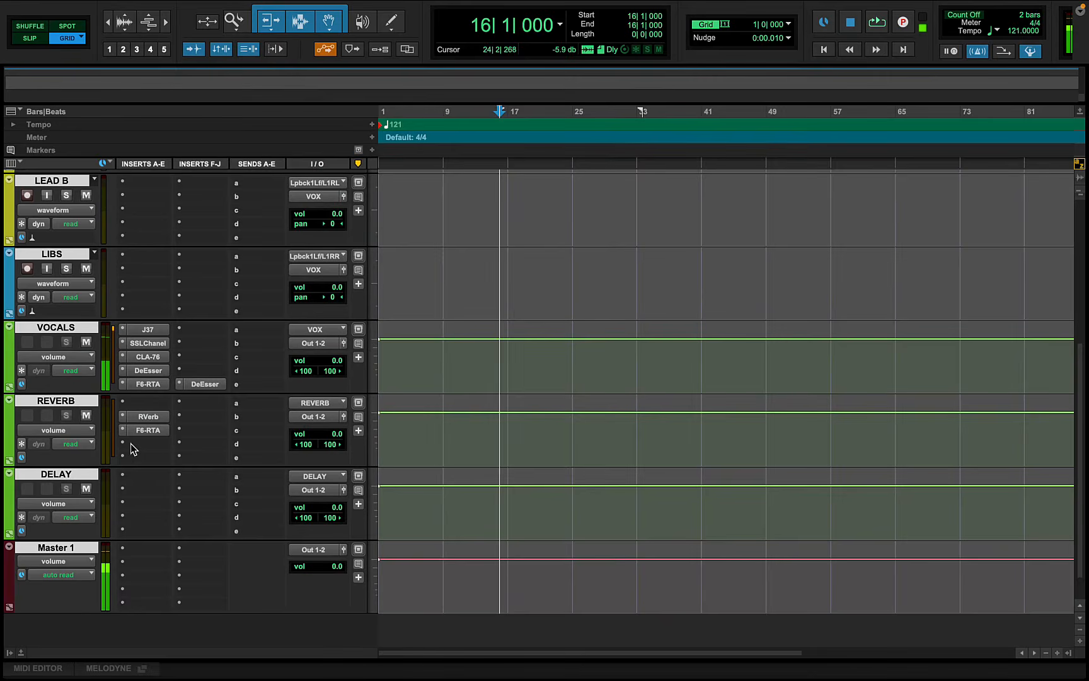
# - Insert the H-Delay (stereo) plug-in in insert slot b of the DELAY track
pyautogui.click(142, 491)
pyautogui.click(184, 467)
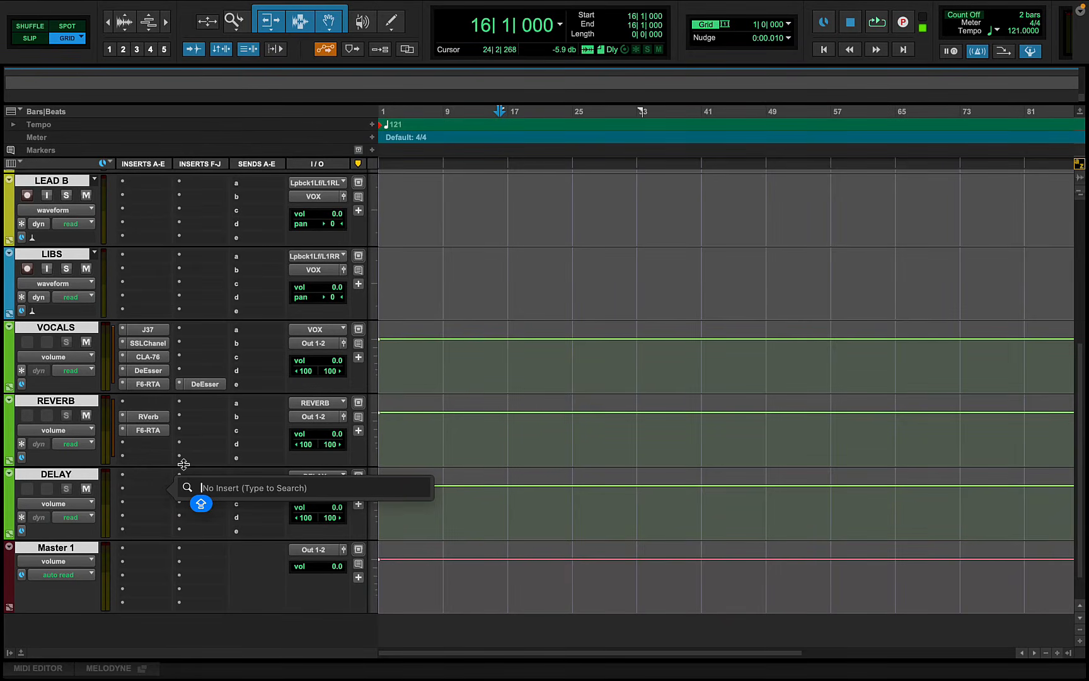
pyautogui.write('H')
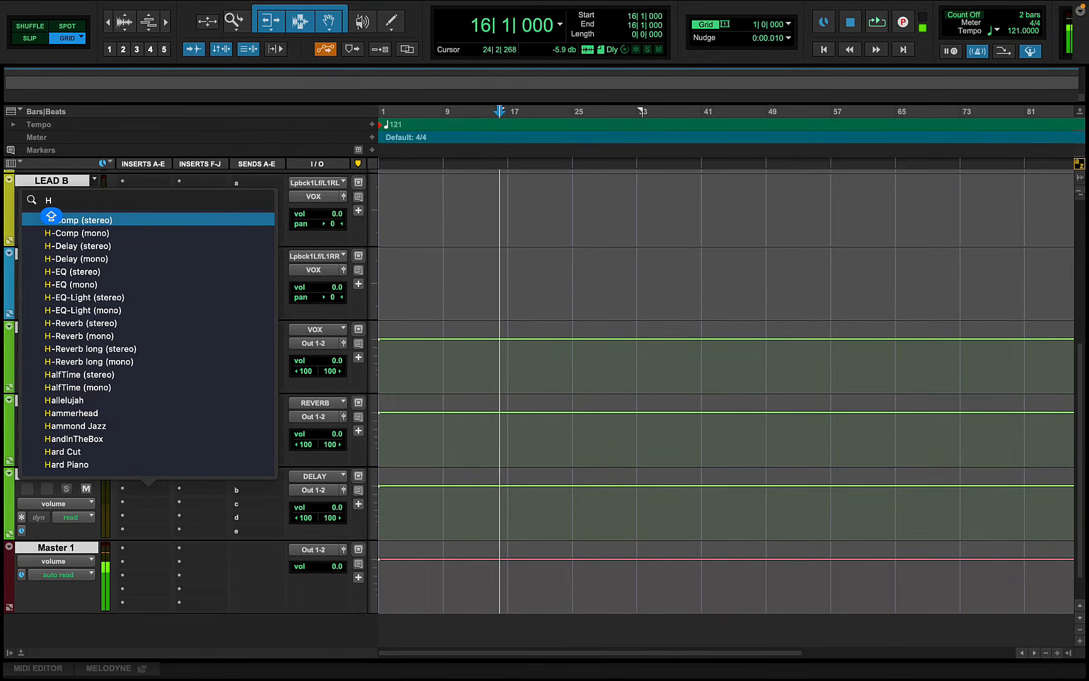
pyautogui.write('-')
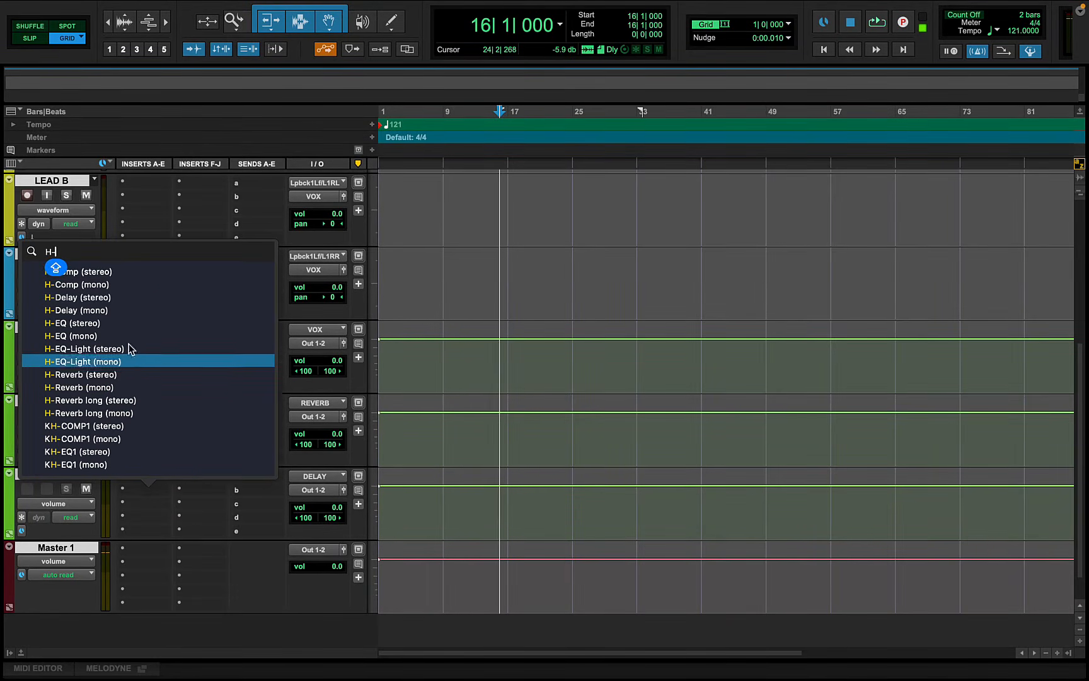
pyautogui.click(96, 296)
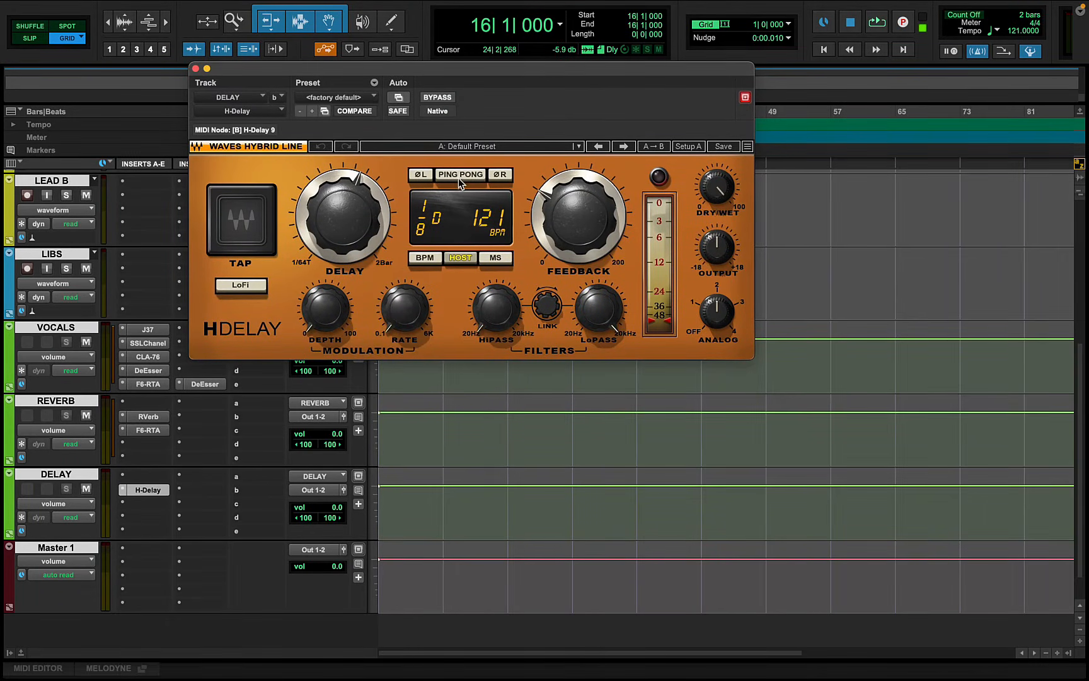
# - Switch H-Delay to ping pong with a 1/2 delay time and set its modulation rate to about 3.06
pyautogui.click(459, 178)
pyautogui.moveTo(348, 221); pyautogui.dragTo(348, 195)
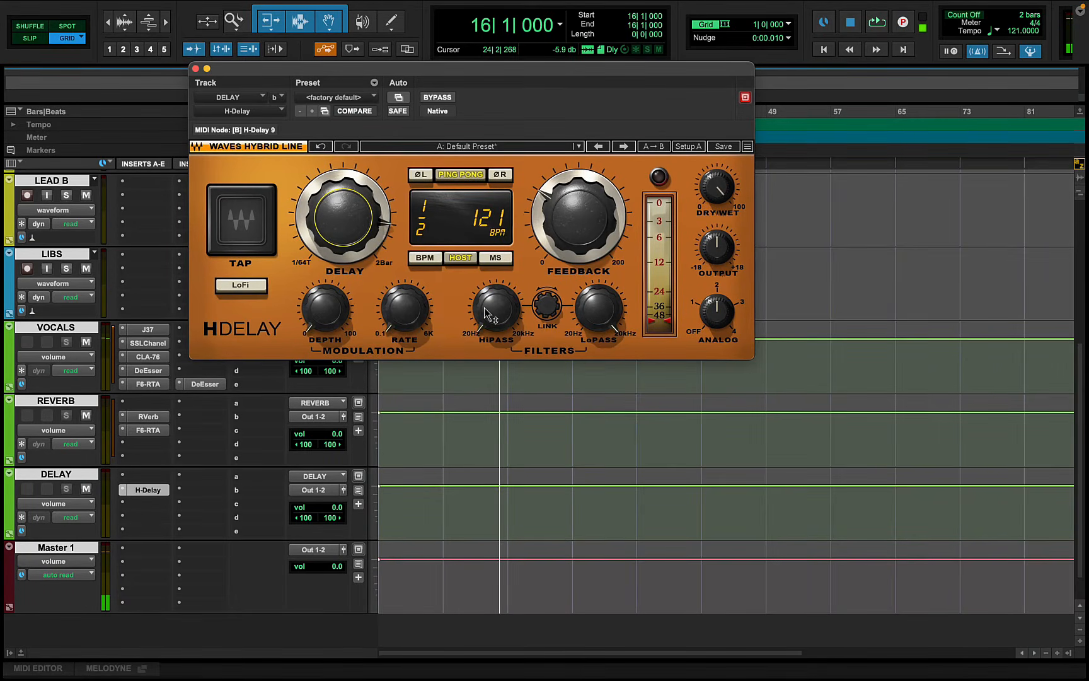
pyautogui.moveTo(401, 317); pyautogui.dragTo(401, 293)
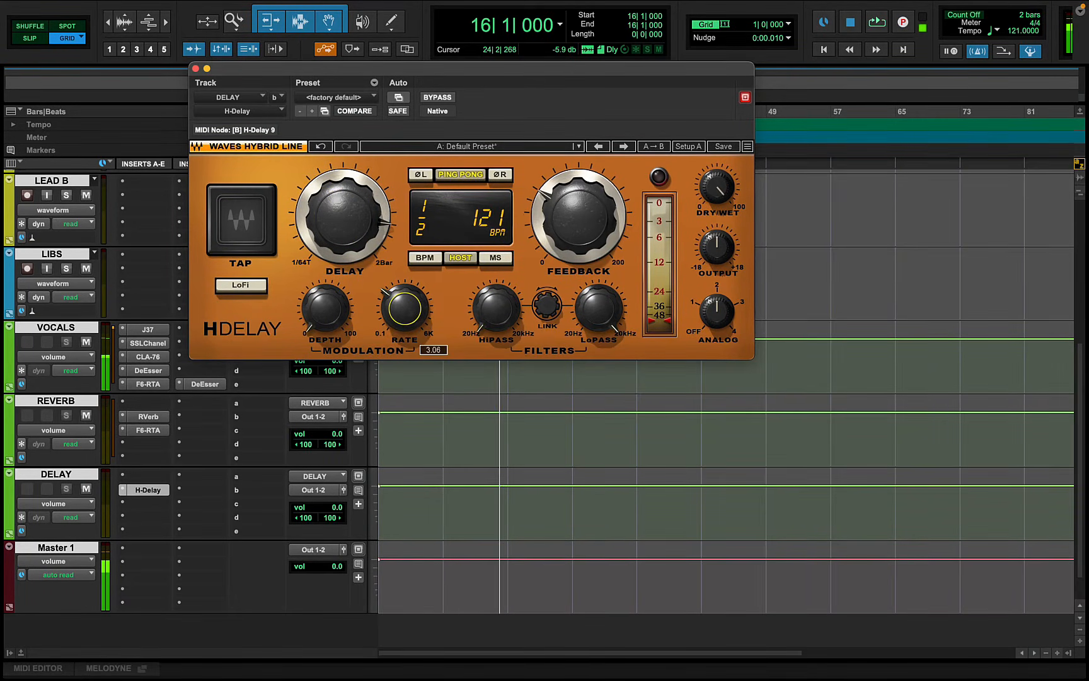
# - Raise the H-Delay high-pass cutoff to nearly mid-range and bring its low-pass cutoff down slightly
pyautogui.moveTo(502, 316); pyautogui.dragTo(503, 284)
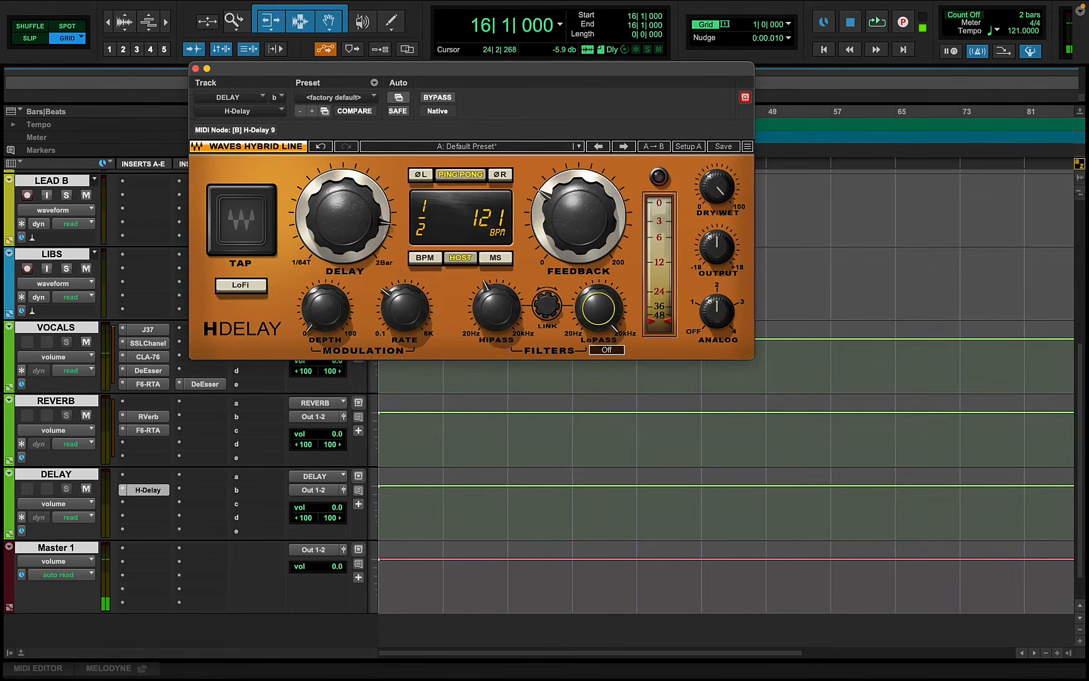
pyautogui.moveTo(599, 308); pyautogui.dragTo(599, 329)
# - Turn the H-Delay's Analog setting to OFF and lower its feedback slightly
pyautogui.moveTo(710, 323); pyautogui.dragTo(715, 332)
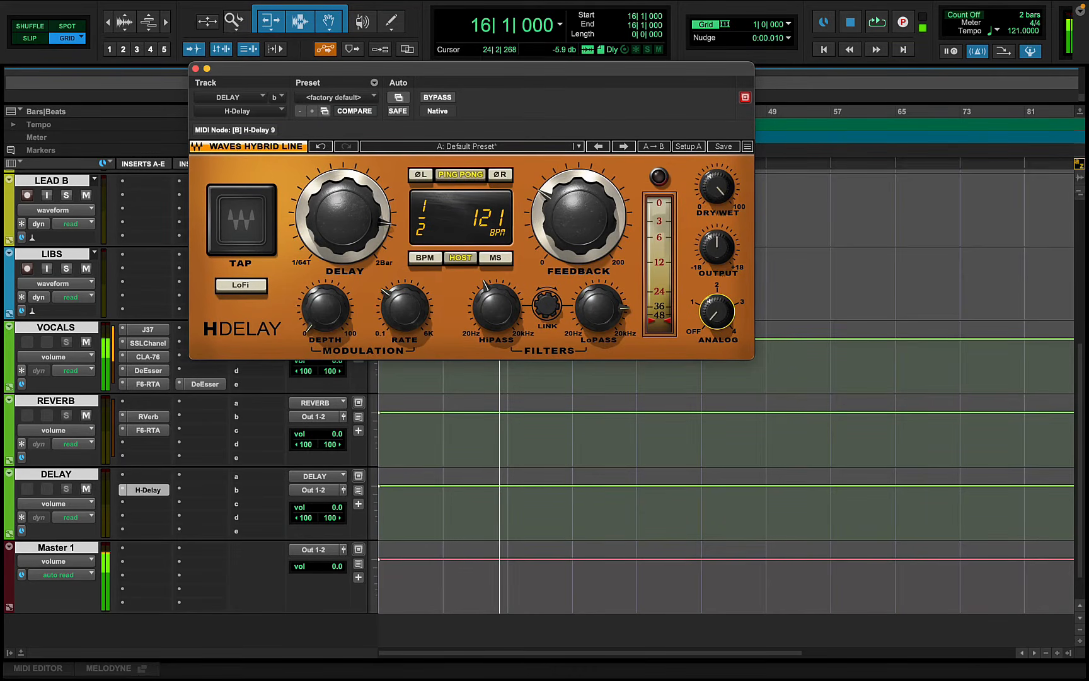
pyautogui.click(571, 220)
pyautogui.moveTo(575, 220); pyautogui.dragTo(575, 236)
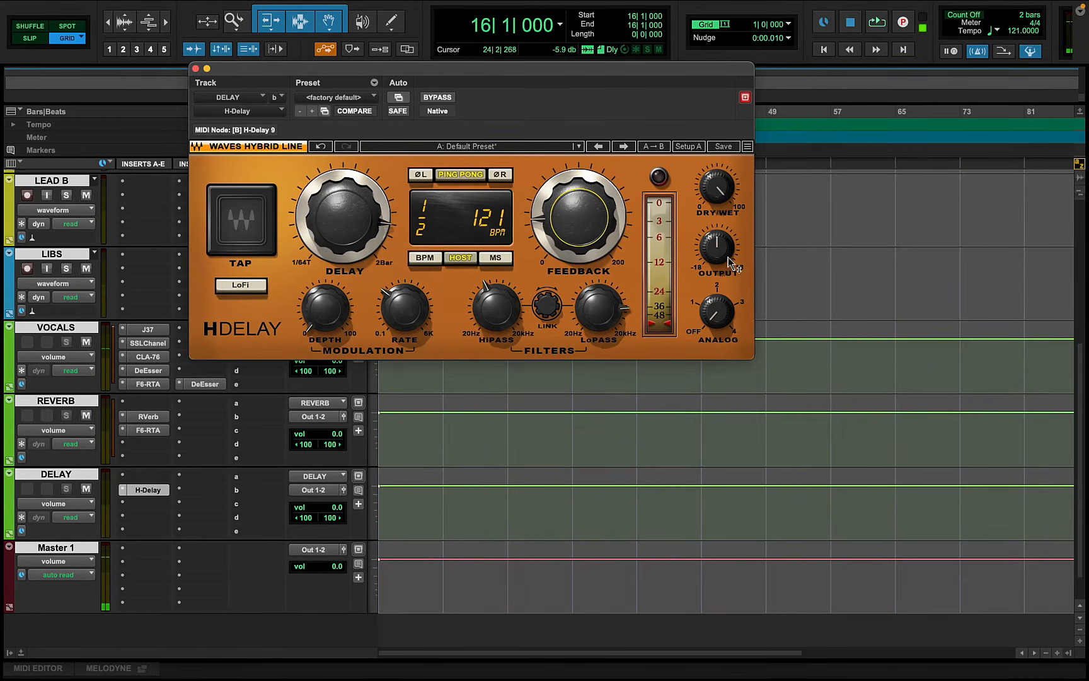
# - Raise the output level of the H-Delay plug-in slightly on the DELAY track and close its window
pyautogui.click(728, 257)
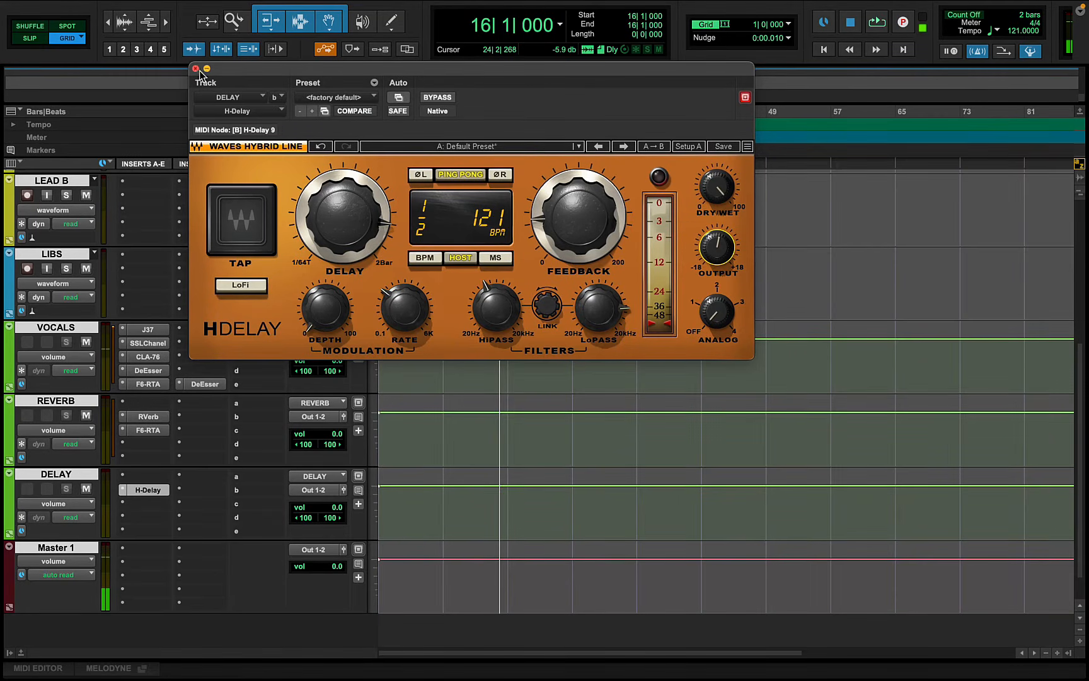
pyautogui.moveTo(201, 71); pyautogui.dragTo(201, 70)
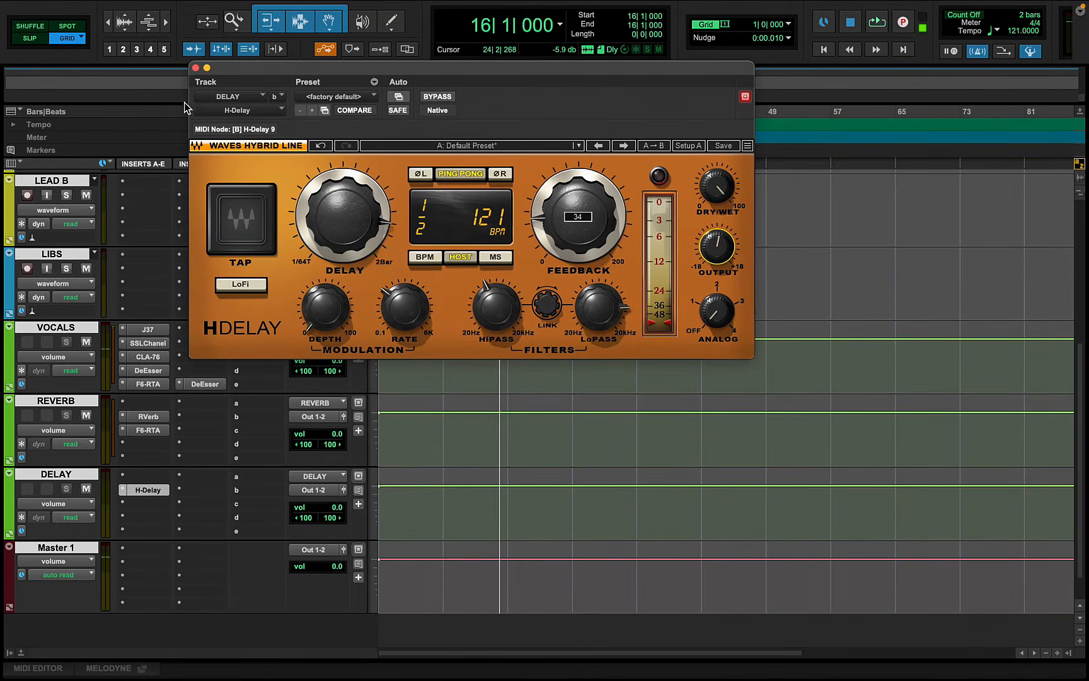
pyautogui.click(195, 68)
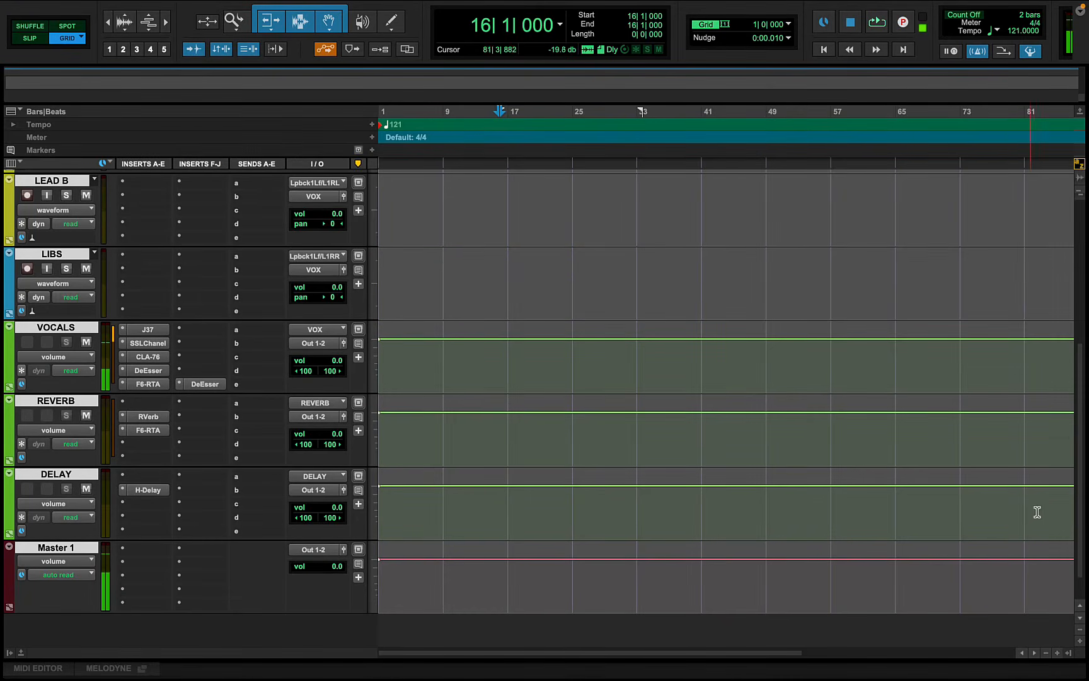
# - Select the tracks from REC through VOCALS and assign send a on all of them to the REVERB track
pyautogui.moveTo(1081, 513); pyautogui.dragTo(1079, 413)
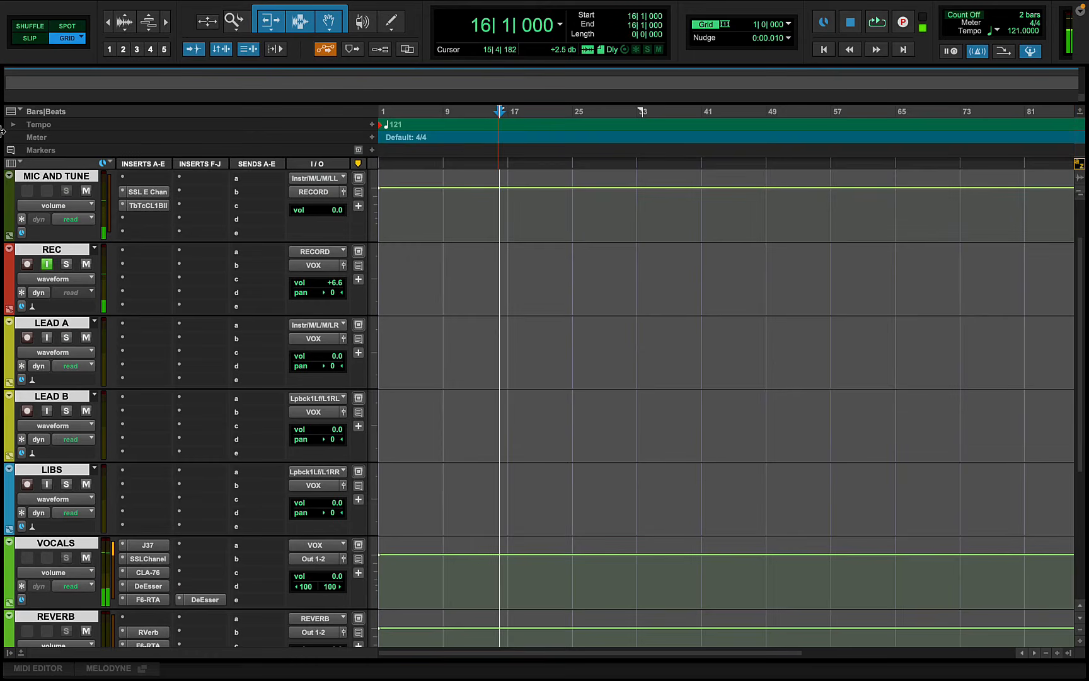
pyautogui.keyDown('alt'); pyautogui.click(62, 248); pyautogui.keyUp('alt')
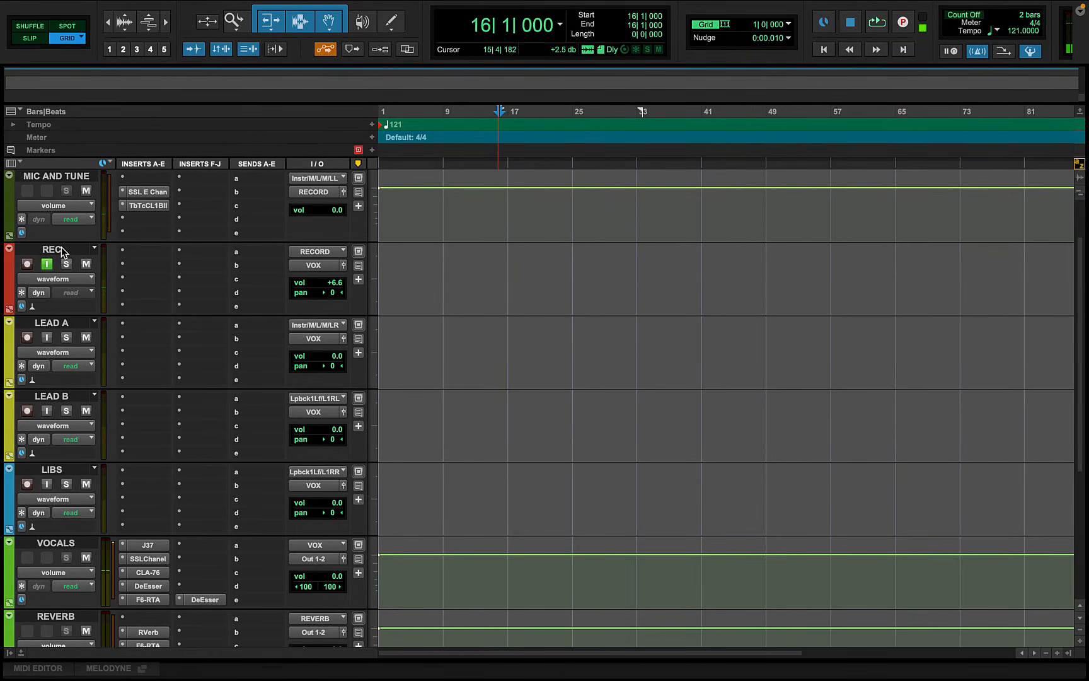
pyautogui.click(61, 248)
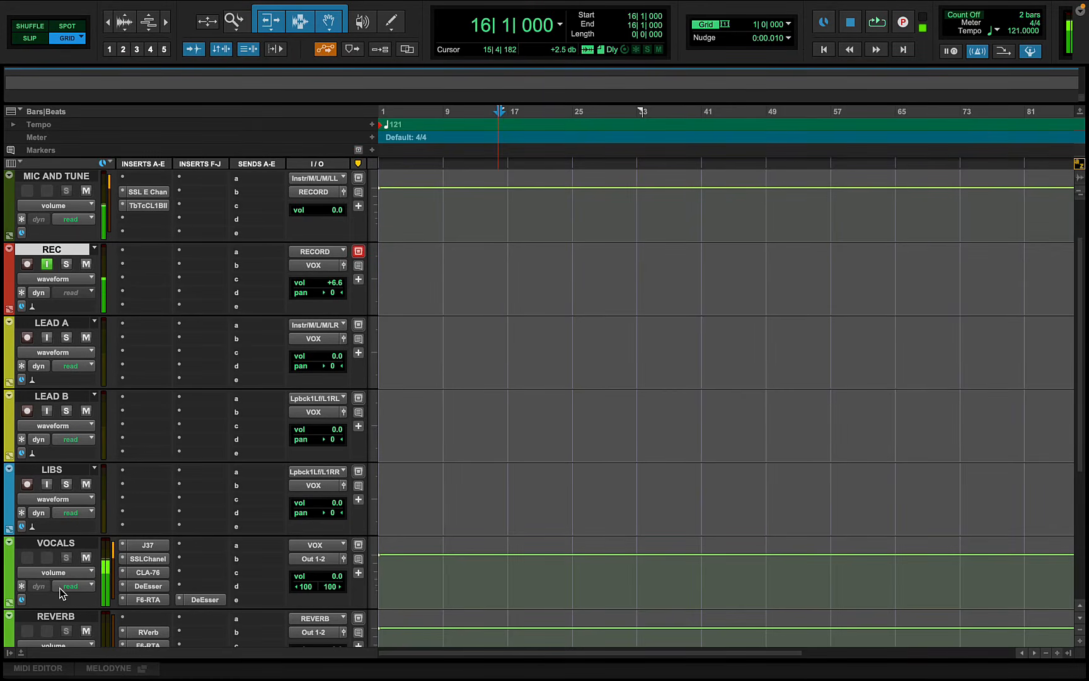
pyautogui.keyDown('shift'); pyautogui.click(66, 541); pyautogui.keyUp('shift')
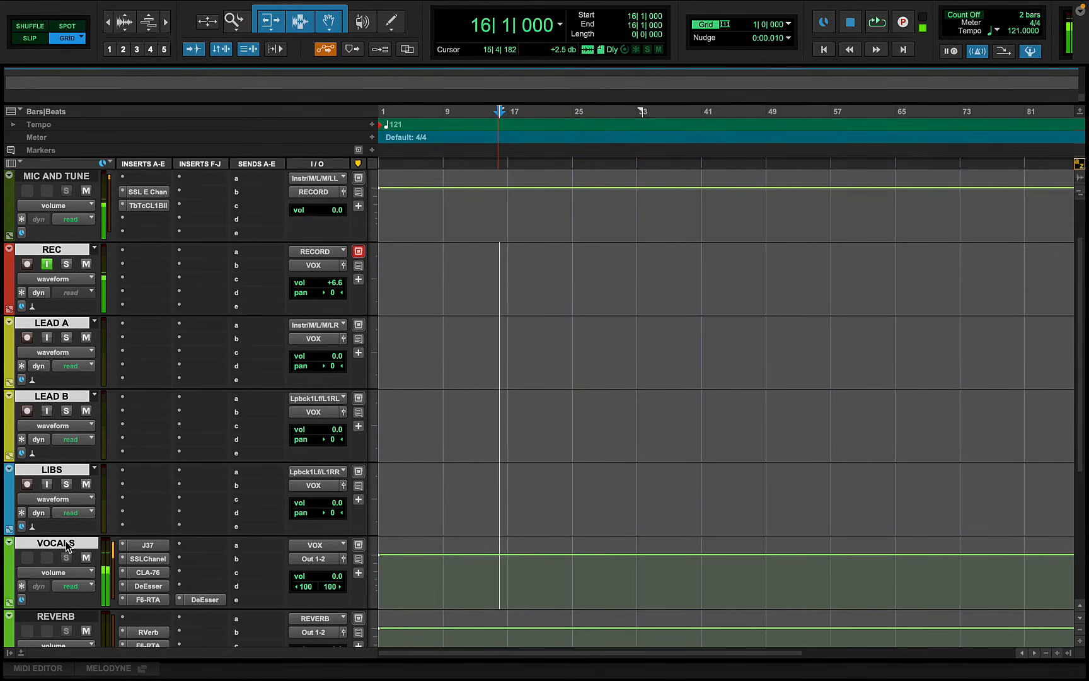
pyautogui.click(255, 250)
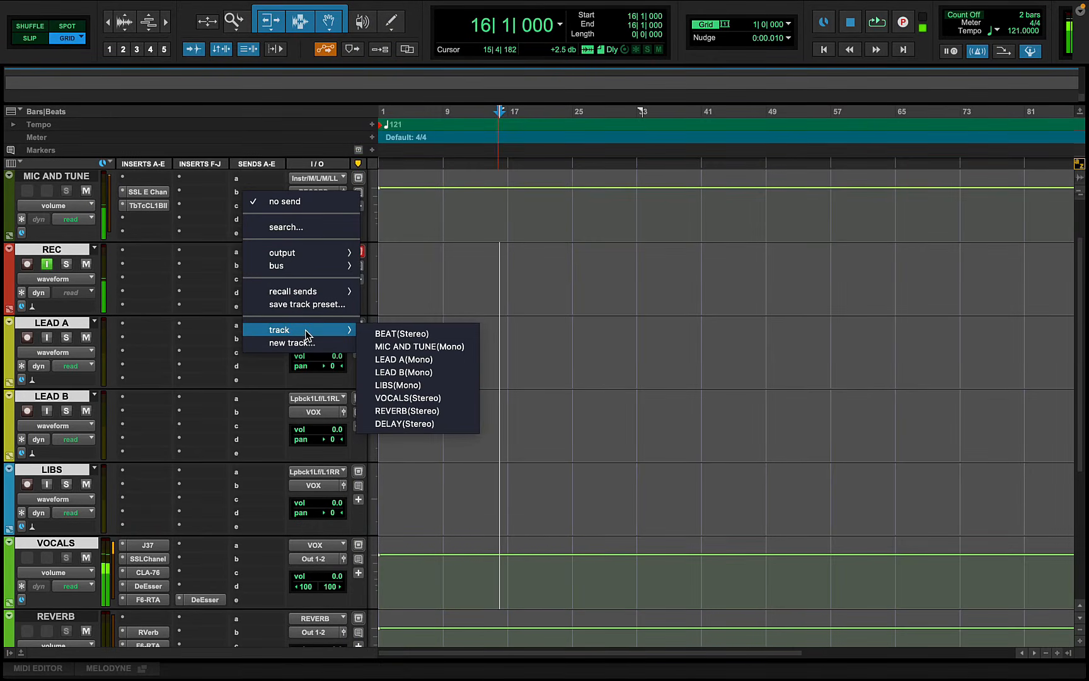
pyautogui.moveTo(340, 329)
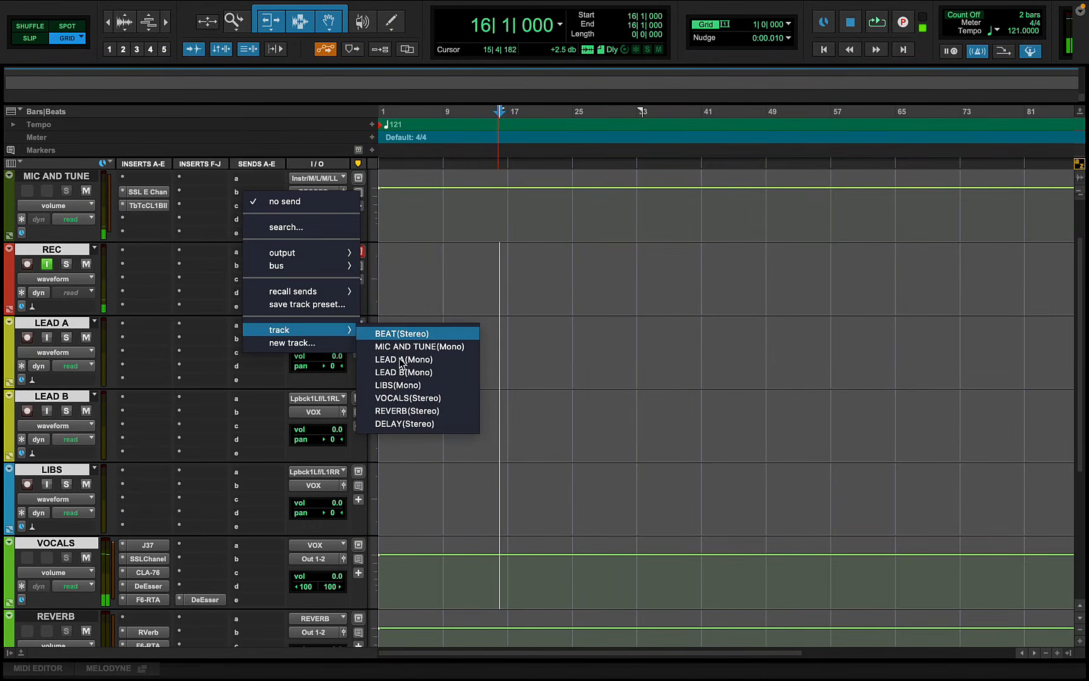
pyautogui.click(414, 411)
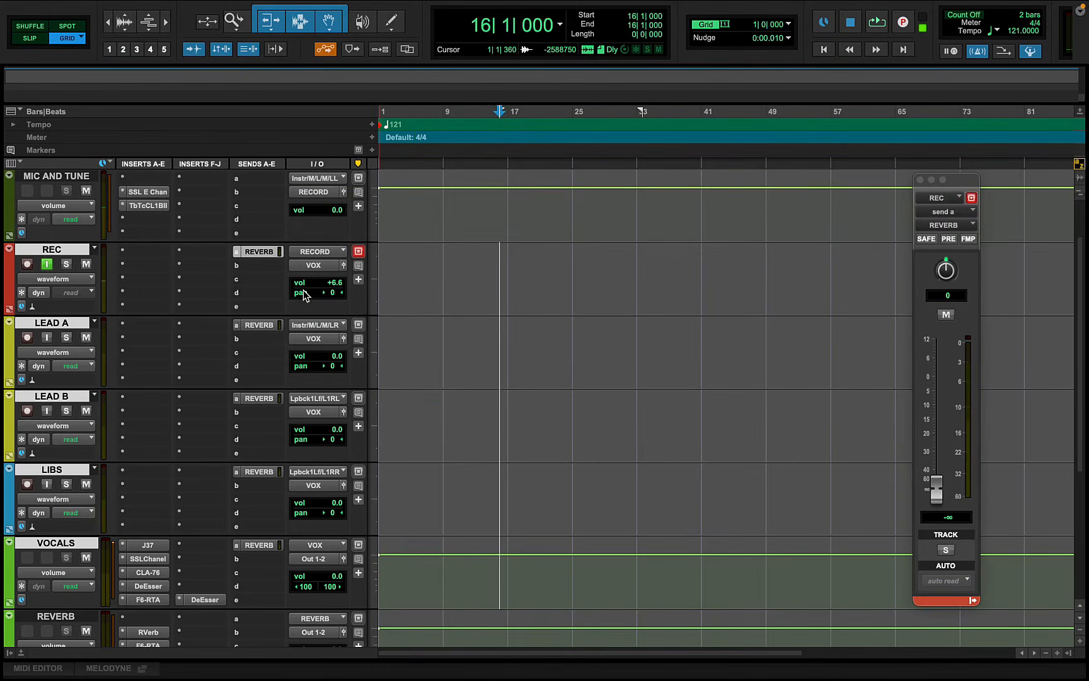
# - Assign send b on all the selected tracks to the DELAY track
pyautogui.click(253, 266)
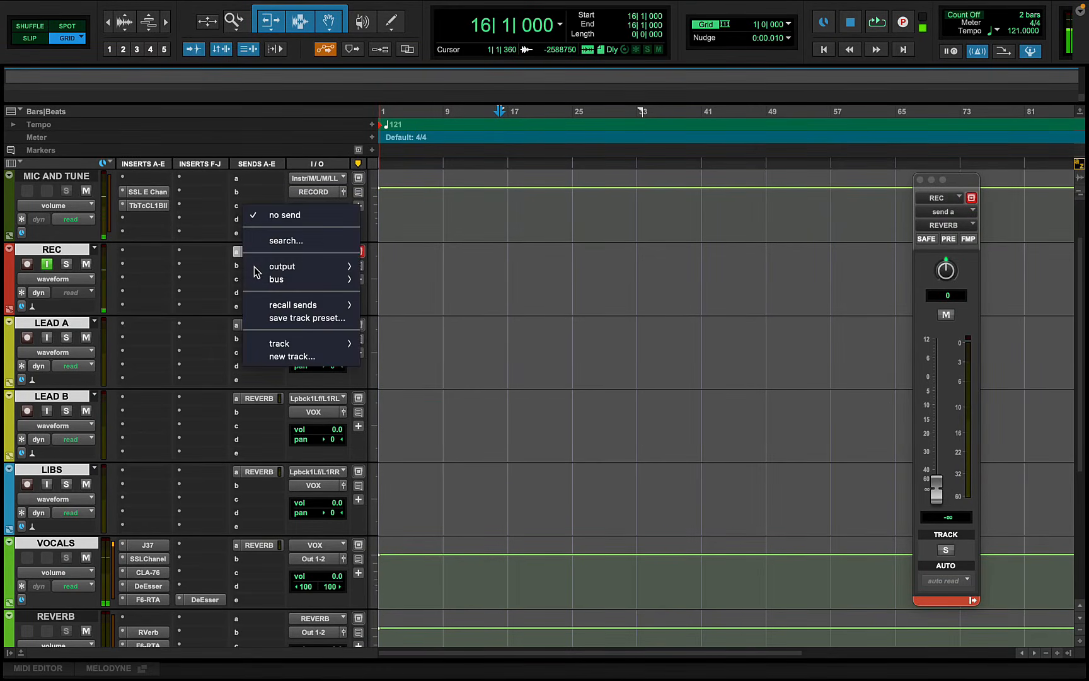
pyautogui.moveTo(297, 343)
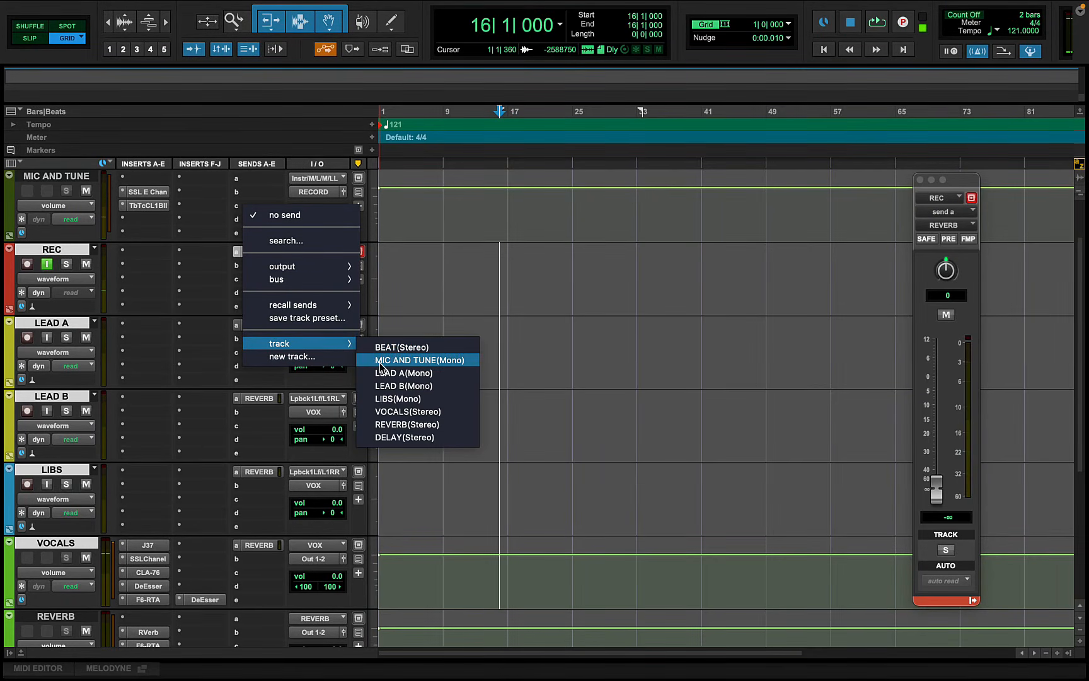
pyautogui.keyDown('alt'); pyautogui.click(393, 437); pyautogui.keyUp('alt')
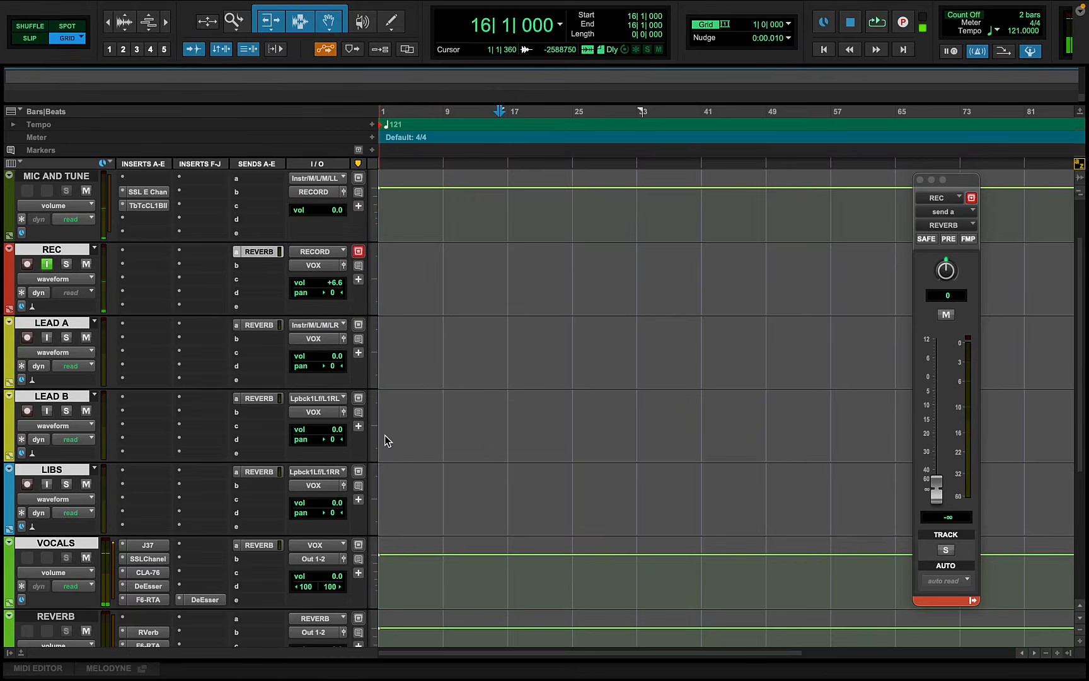
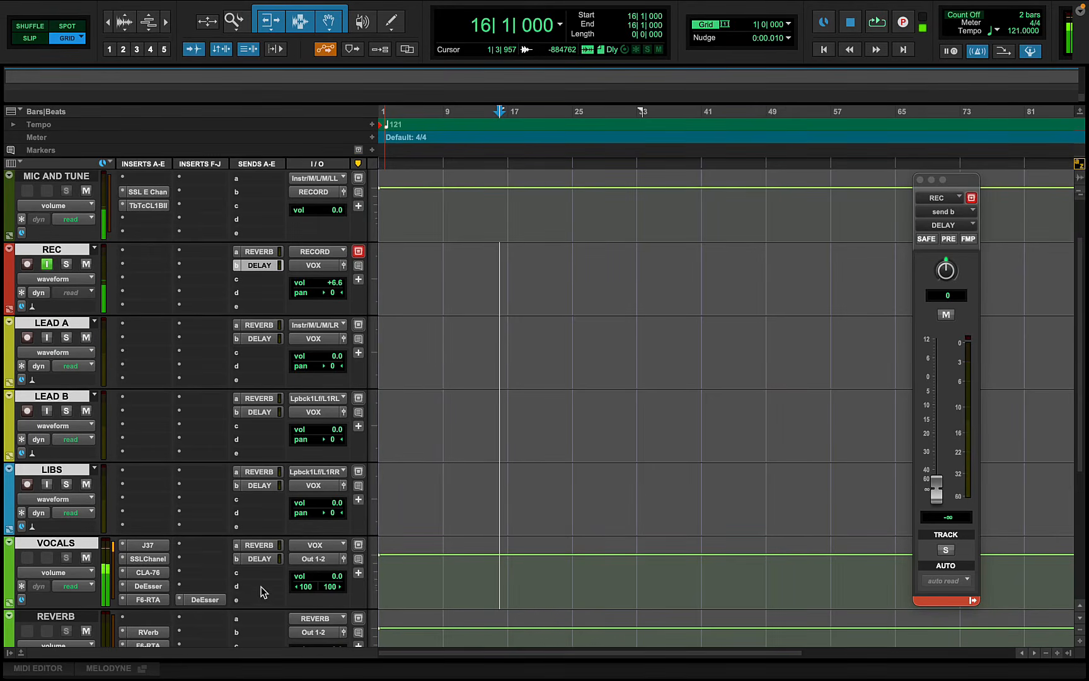
# - On the VOCALS track, set the REVERB send level to -16.3 dB and the DELAY send level to -18.8 dB
pyautogui.click(262, 544)
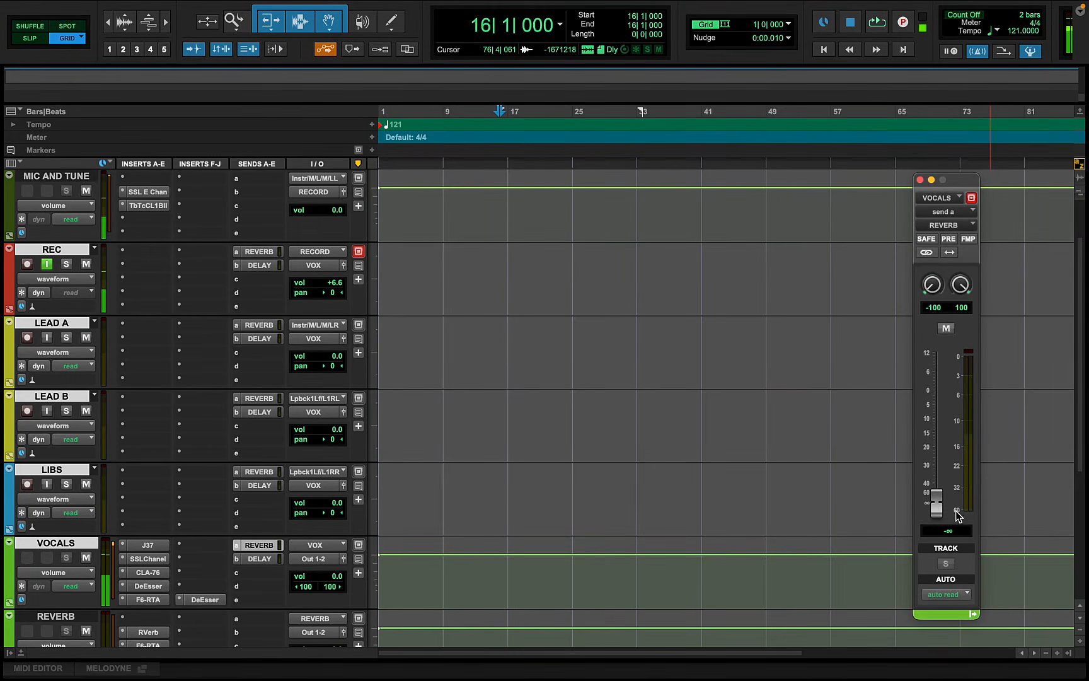
pyautogui.moveTo(937, 504); pyautogui.dragTo(934, 433)
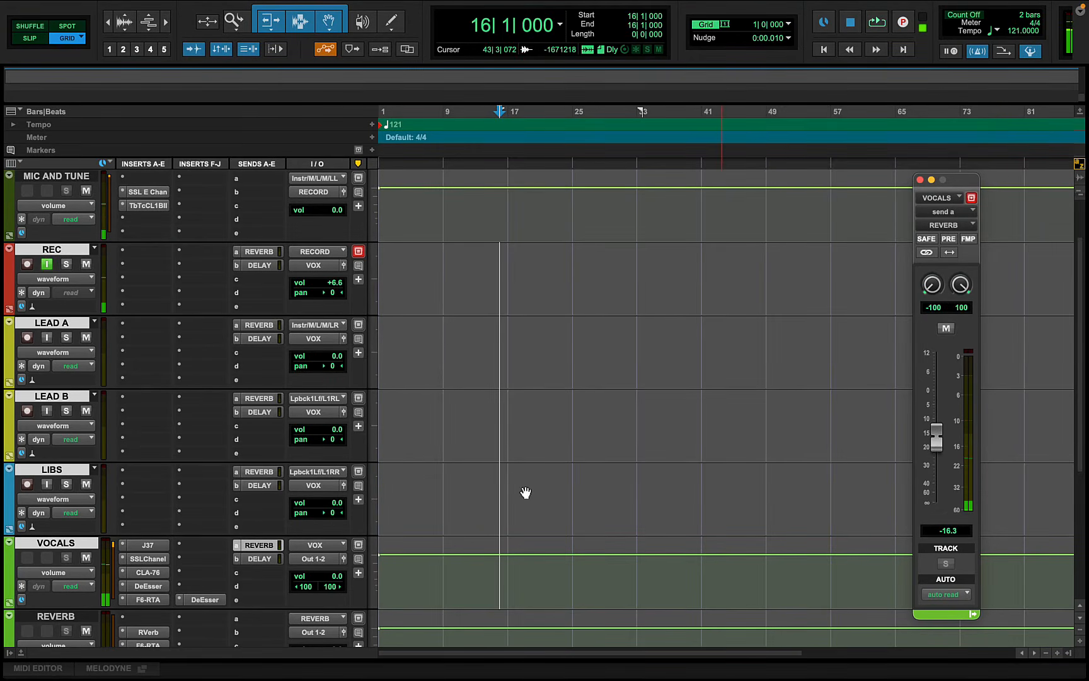
pyautogui.click(257, 559)
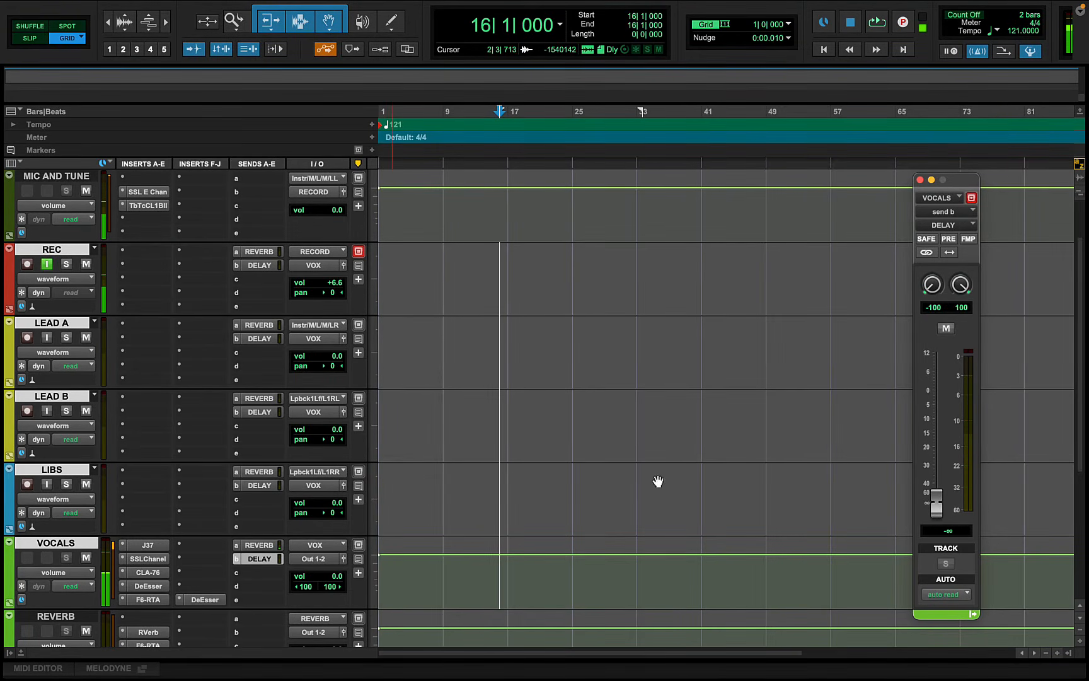
pyautogui.moveTo(938, 507); pyautogui.dragTo(941, 452)
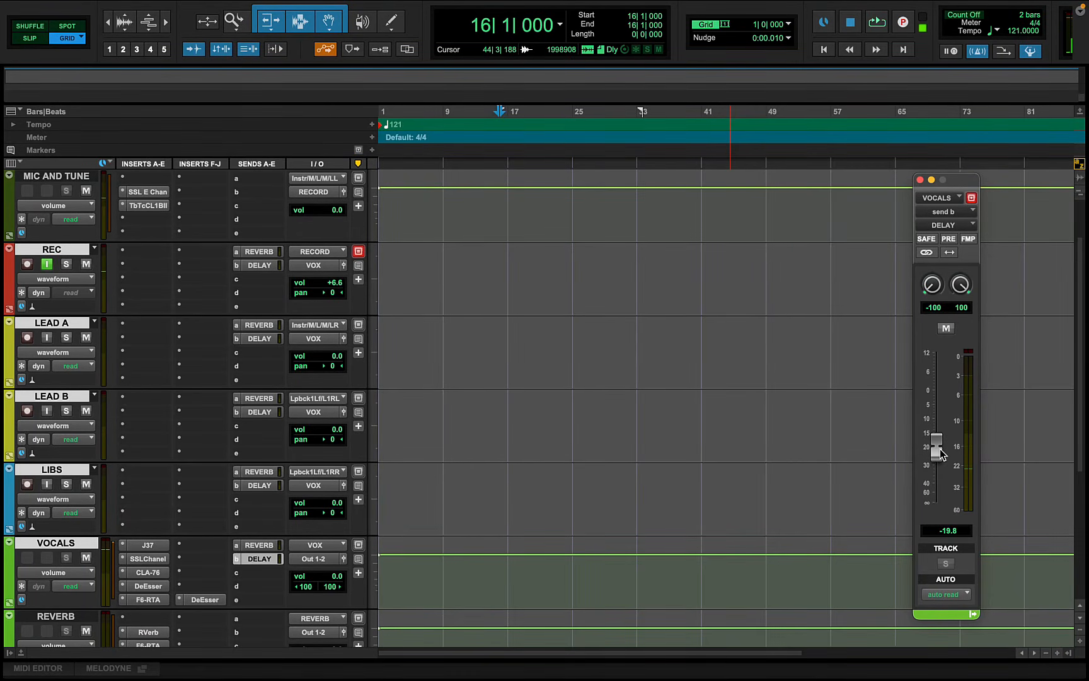
pyautogui.moveTo(941, 453); pyautogui.dragTo(939, 450)
# - Mute the DELAY and REVERB sends on the VOCALS track
pyautogui.scroll(-1, 1082, 385)
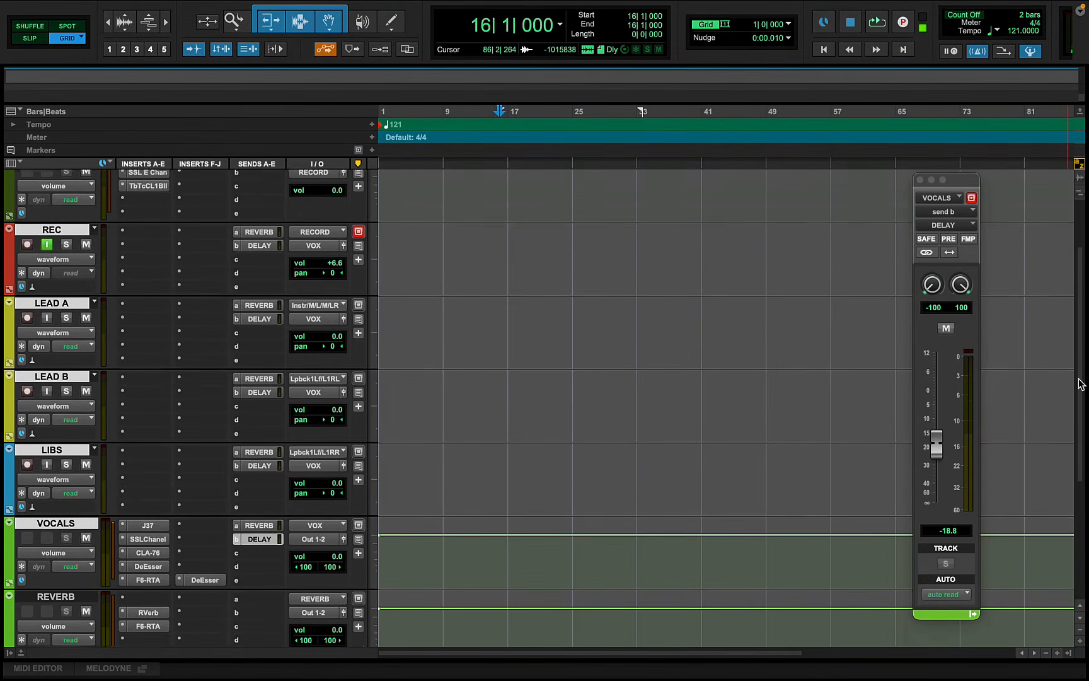
pyautogui.scroll(-5, 1081, 385)
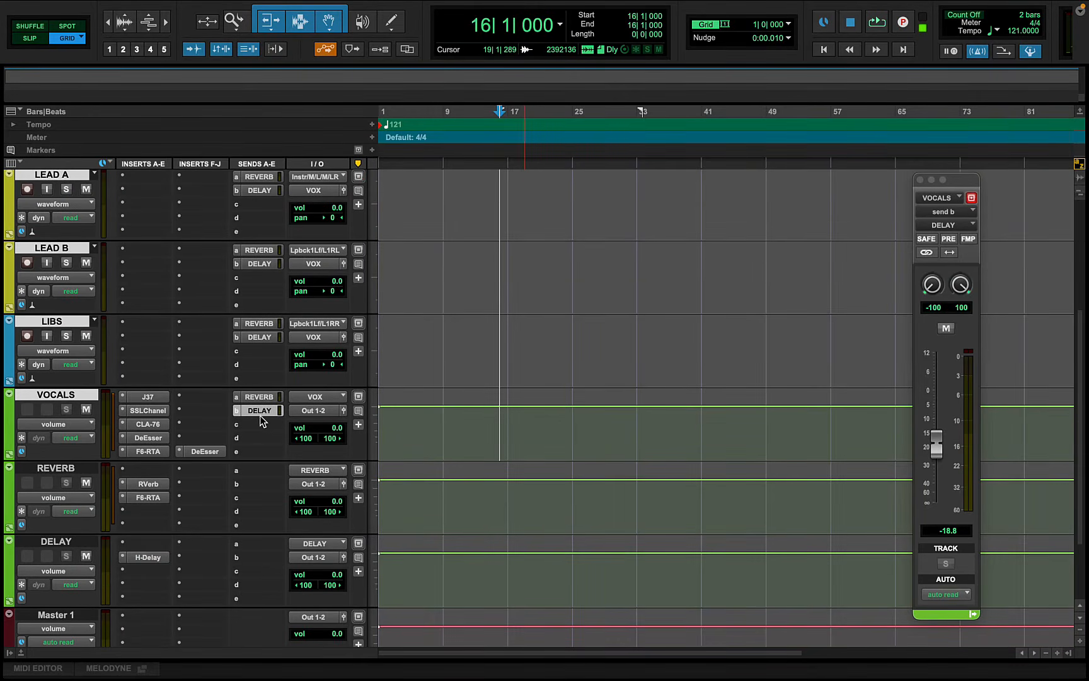
pyautogui.keyDown('ctrl'); pyautogui.keyDown('super'); pyautogui.click(260, 410); pyautogui.keyUp('super'); pyautogui.keyUp('ctrl')
pyautogui.keyDown('ctrl'); pyautogui.keyDown('super'); pyautogui.click(259, 399); pyautogui.keyUp('super'); pyautogui.keyUp('ctrl')
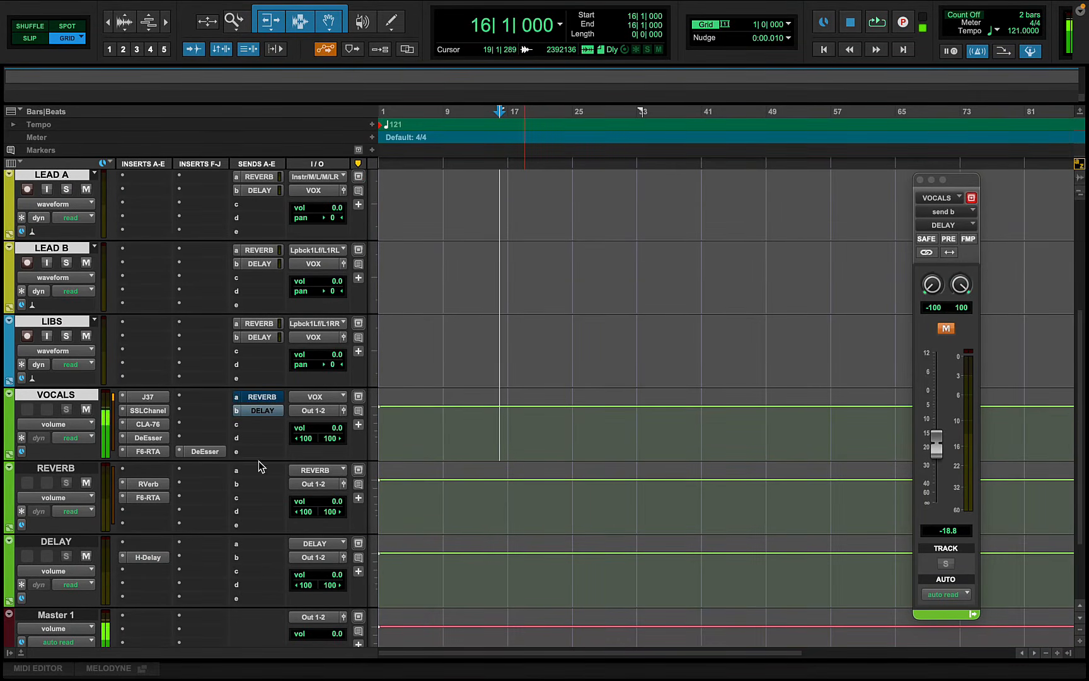
# - Assign send b on the DELAY track to the REVERB track and set its level to -15.0 dB
pyautogui.click(255, 557)
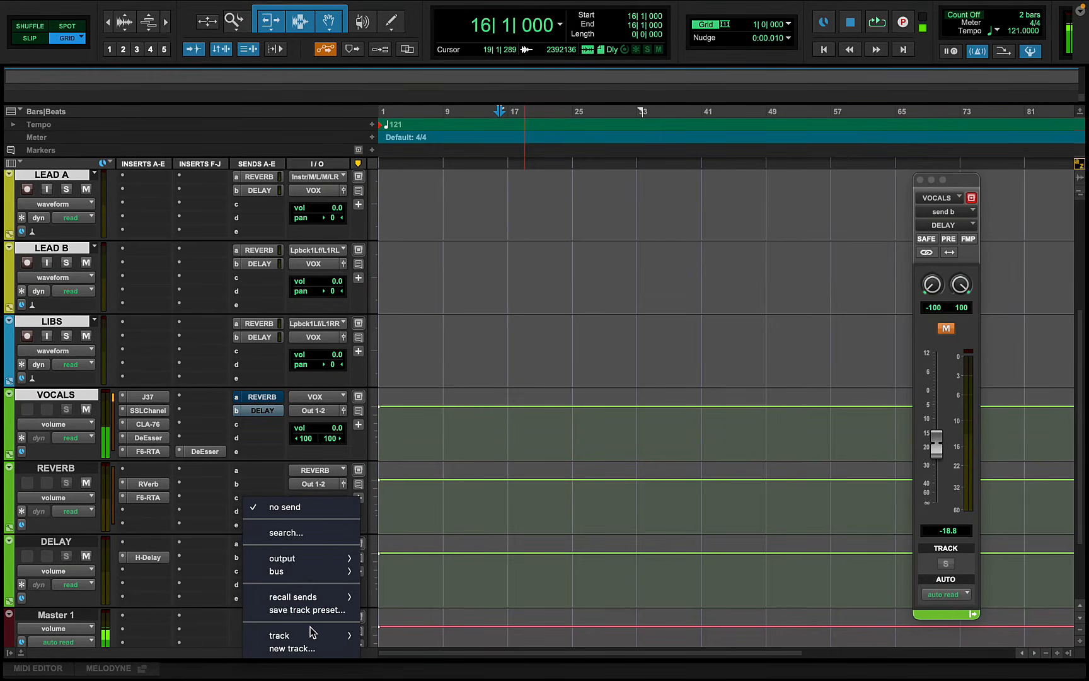
pyautogui.moveTo(329, 635)
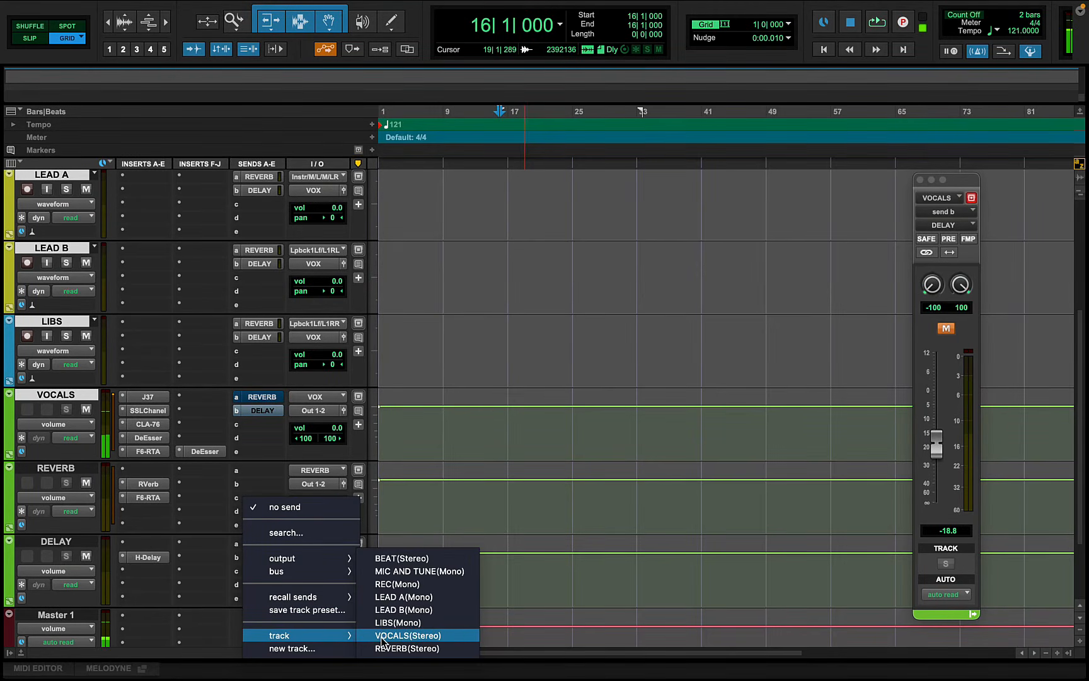
pyautogui.click(427, 649)
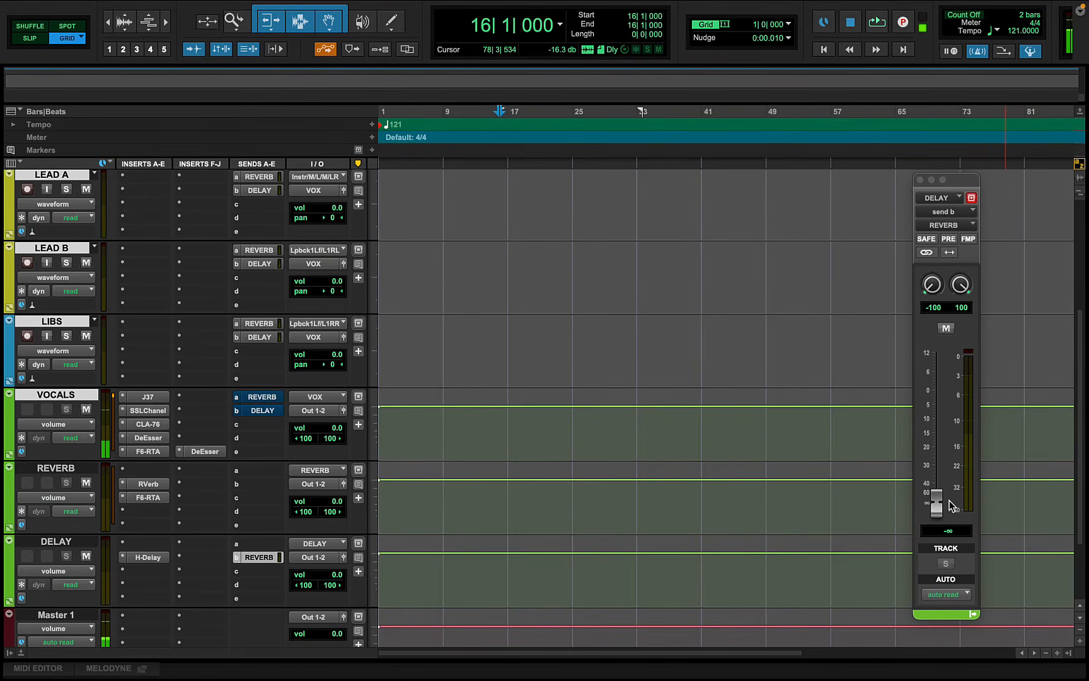
pyautogui.moveTo(937, 504); pyautogui.dragTo(933, 433)
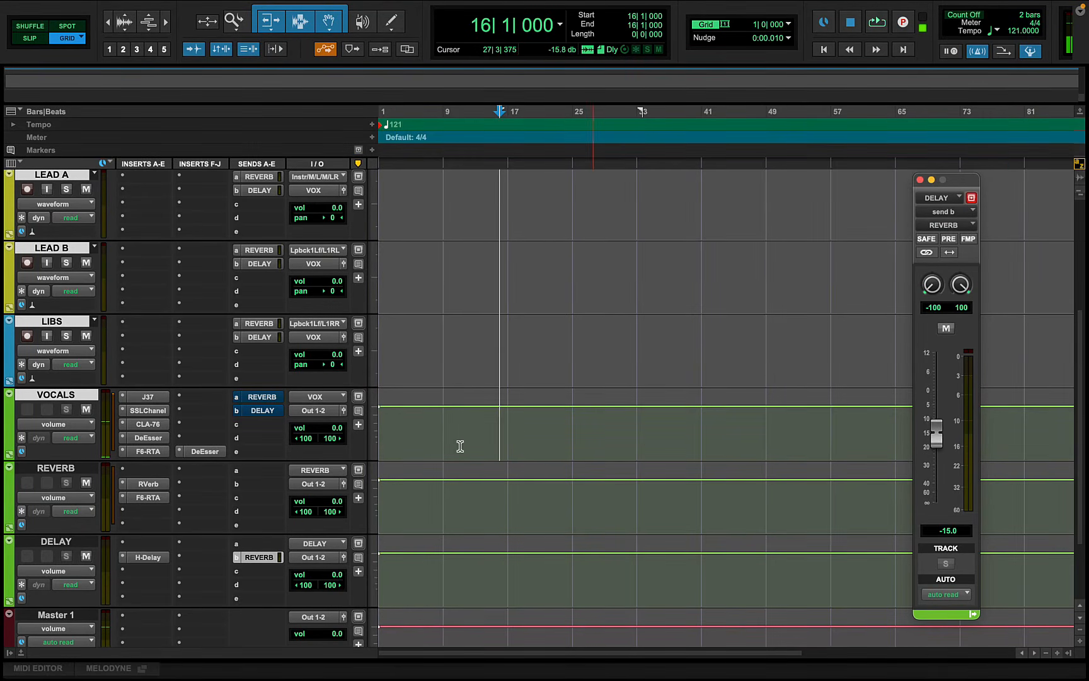
# - Search the plug-ins for "SSLC" and insert SSLComp (stereo) in slot b of the Master 1 track
pyautogui.scroll(-3, 1034, 495)
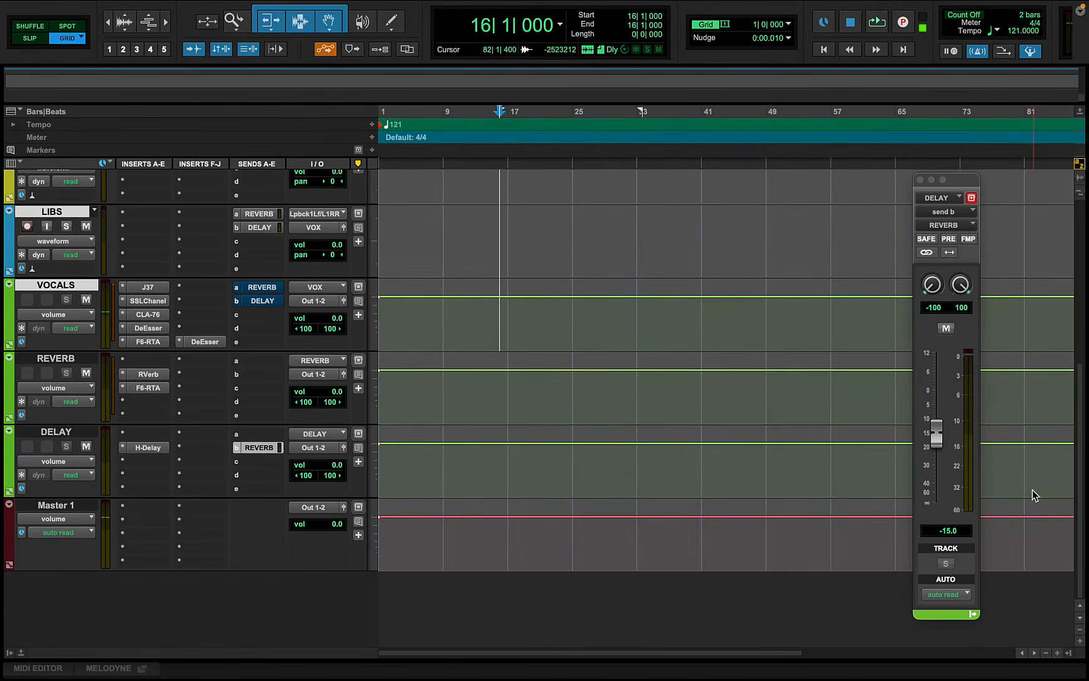
pyautogui.click(147, 519)
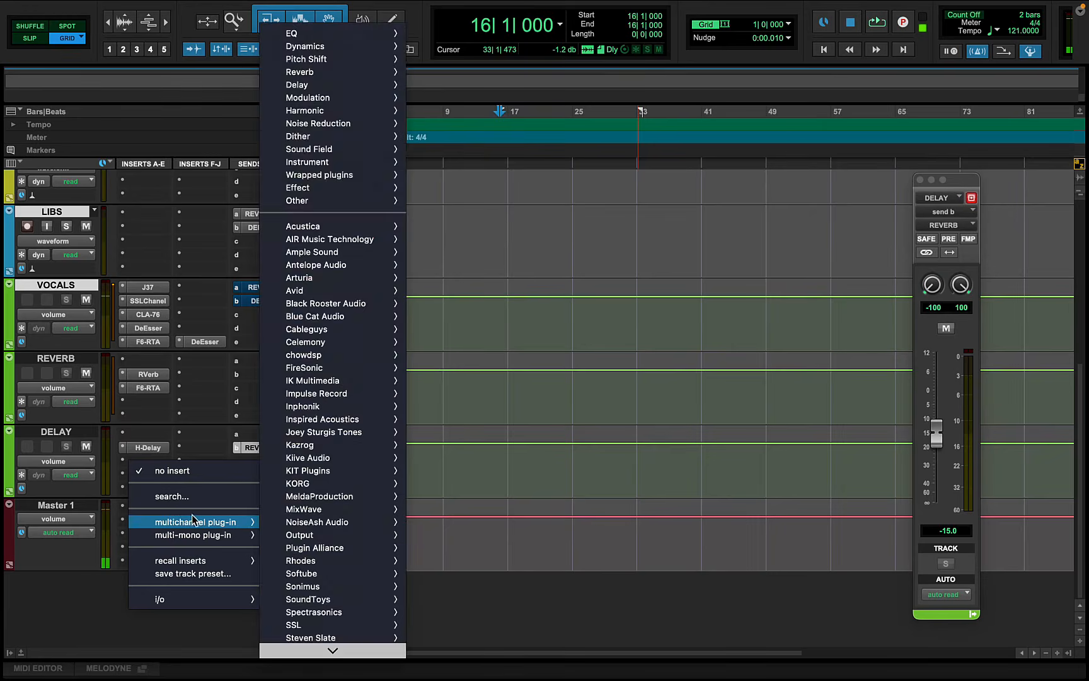
pyautogui.click(191, 497)
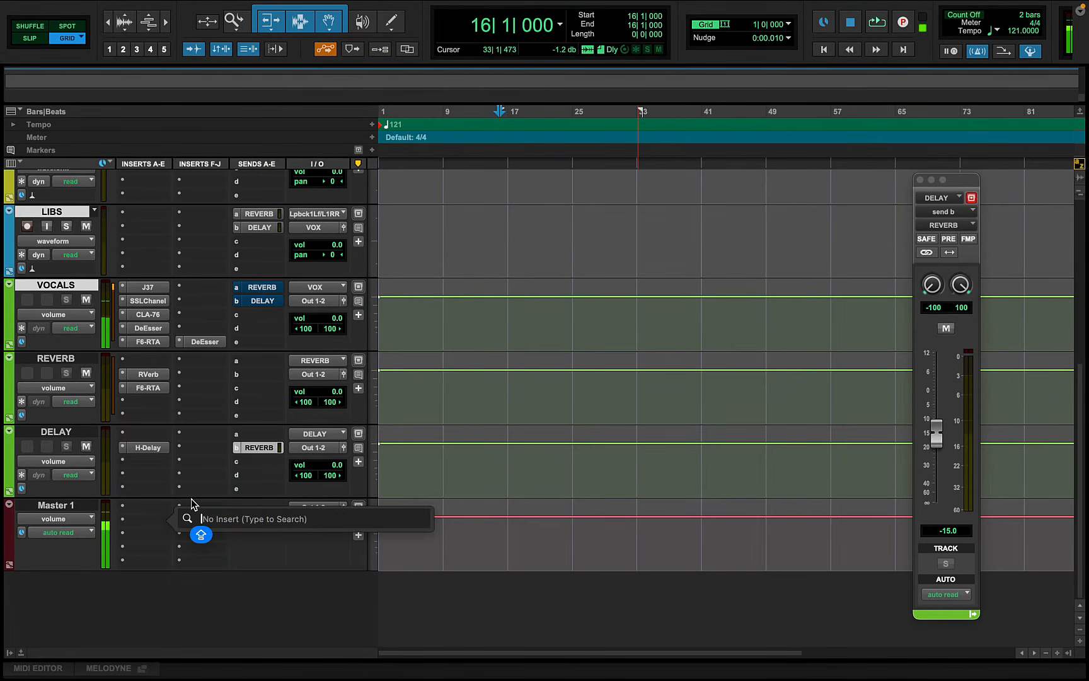
pyautogui.write('SSL')
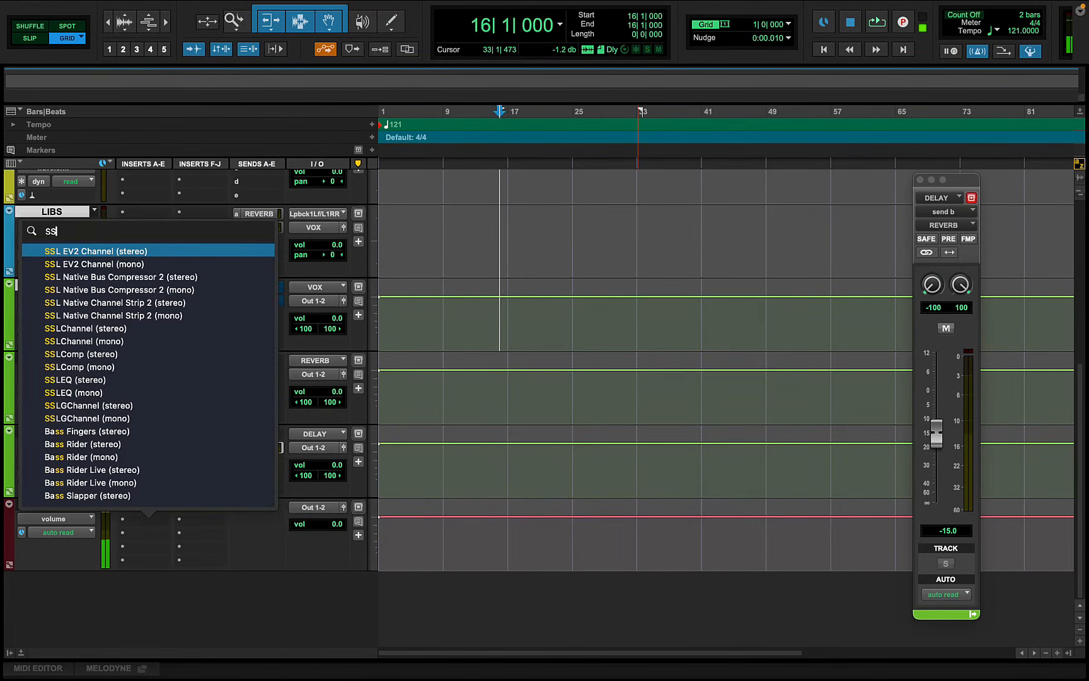
pyautogui.write('C')
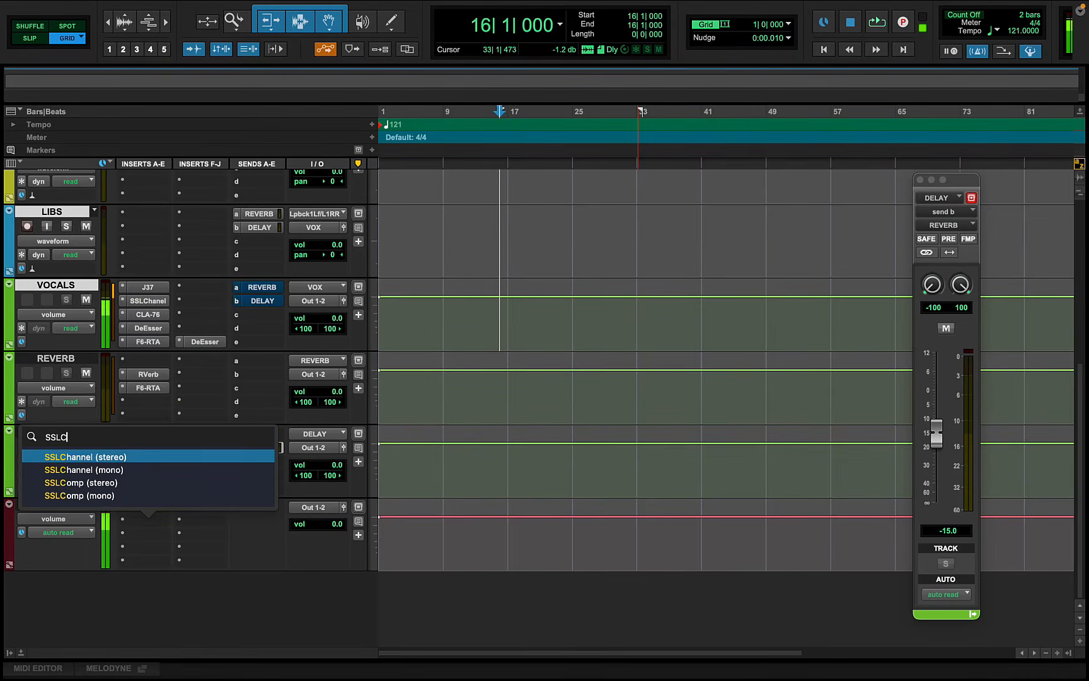
pyautogui.click(154, 482)
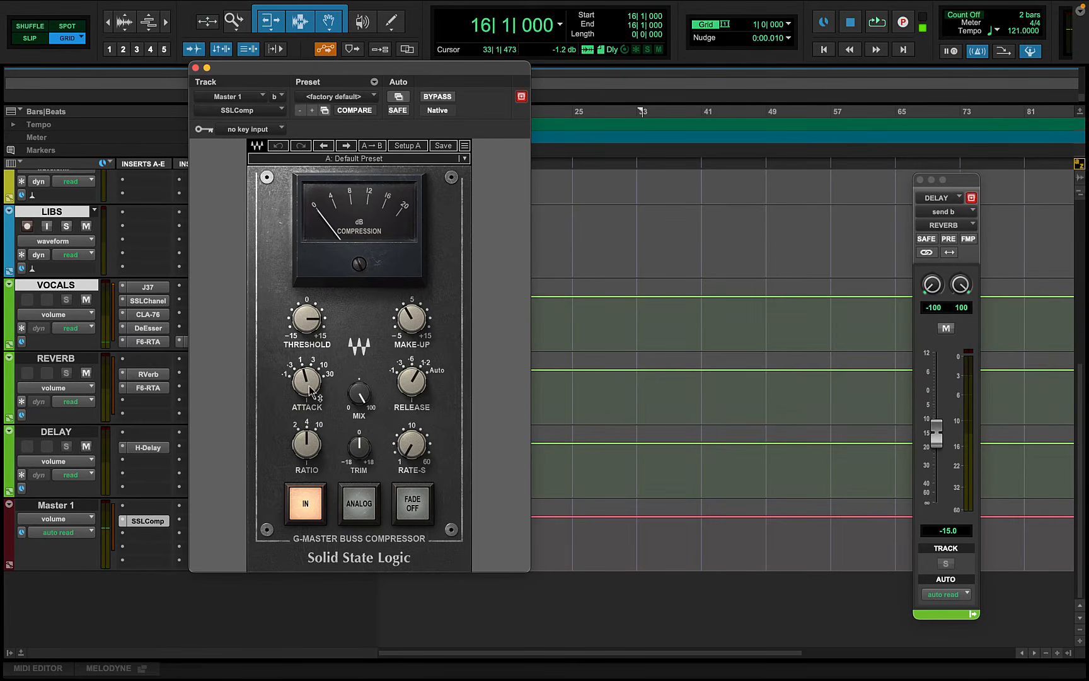
# - On the SSLComp, set the slowest attack and fastest release, raise the threshold, and lower the make-up gain
pyautogui.moveTo(310, 389); pyautogui.dragTo(309, 359)
pyautogui.click(421, 391)
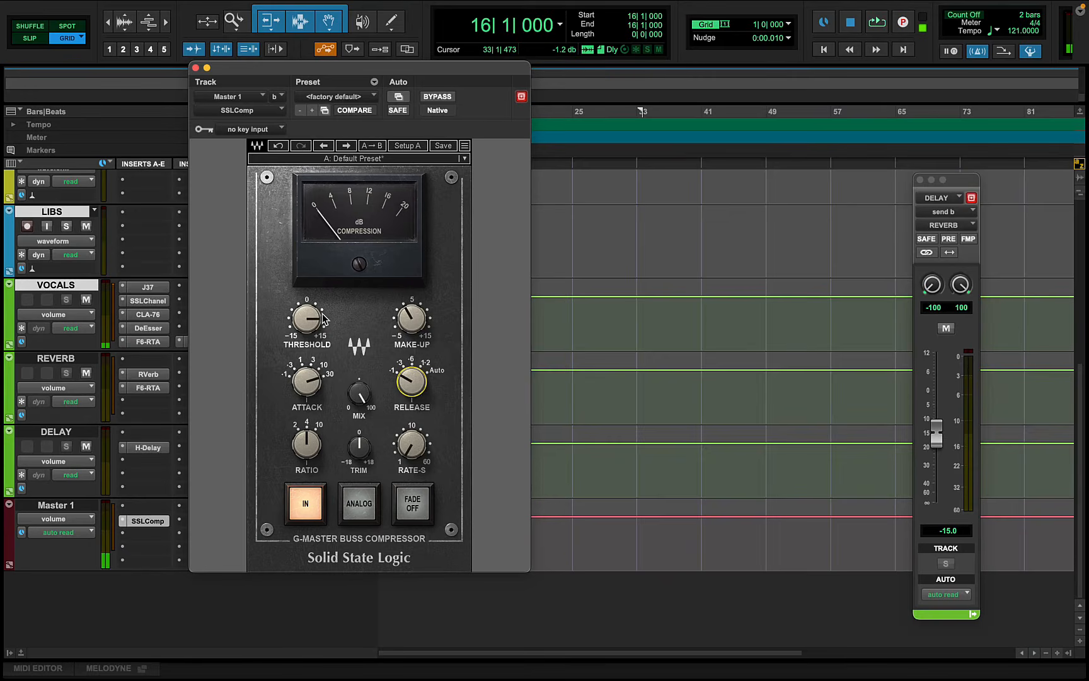
pyautogui.moveTo(309, 320); pyautogui.dragTo(309, 344)
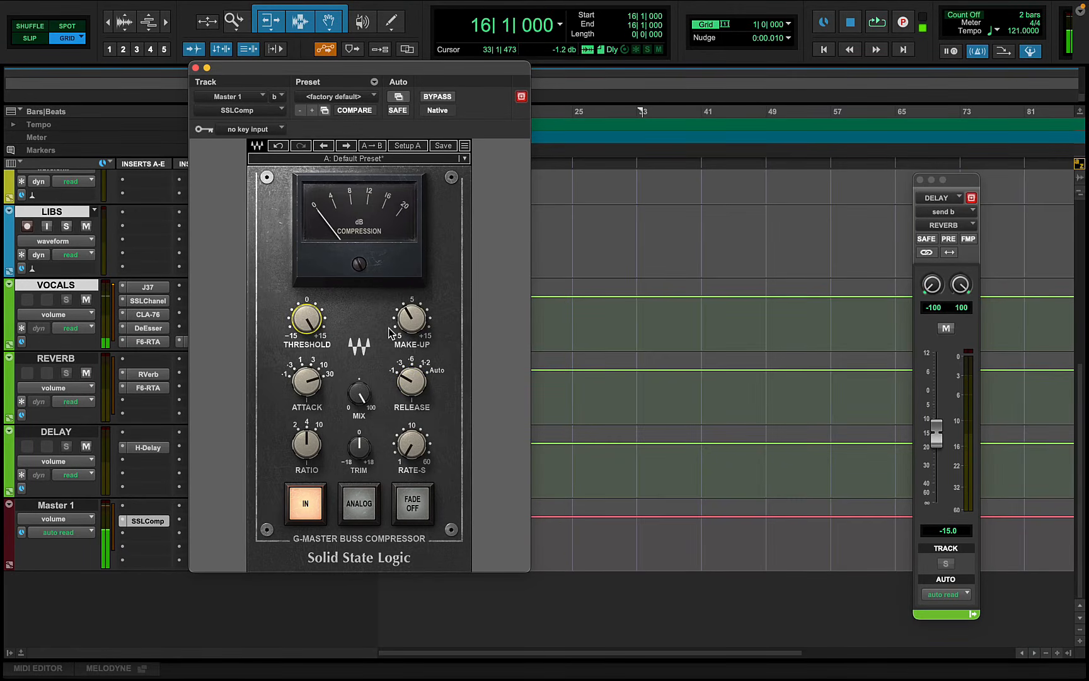
pyautogui.moveTo(410, 325)
pyautogui.mouseDown()
pyautogui.moveTo(410, 337)
pyautogui.moveTo(410, 324)
pyautogui.mouseUp()
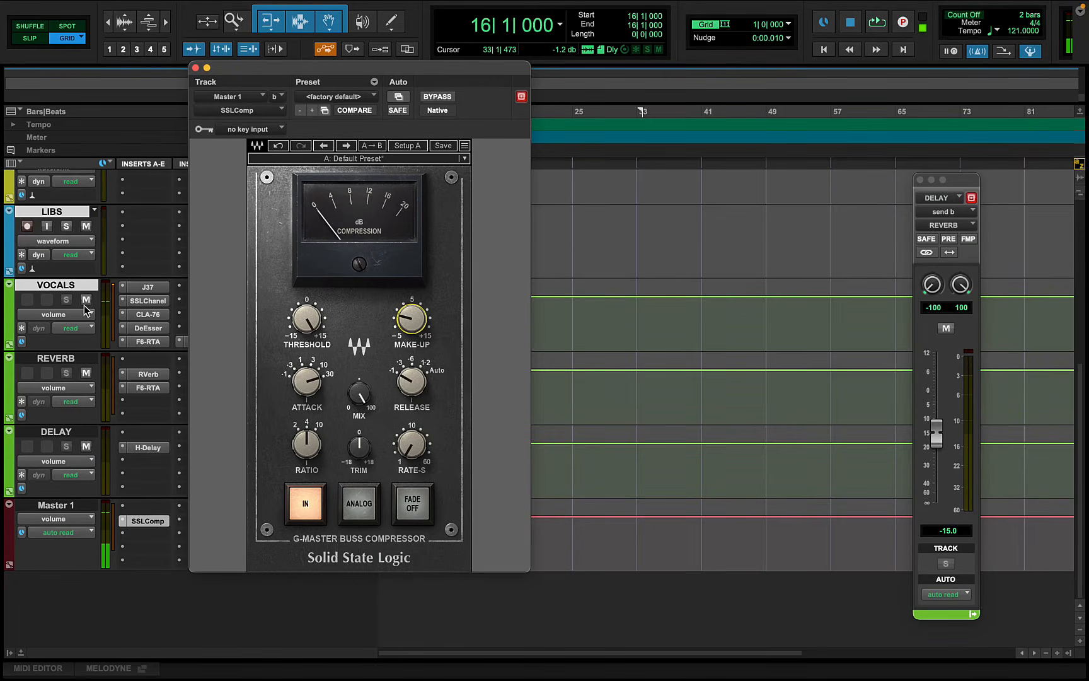
# - Search the plug-ins for "L1" and insert L1+ Ultramaximizer (stereo) in slot c of the Master 1 track
pyautogui.click(133, 534)
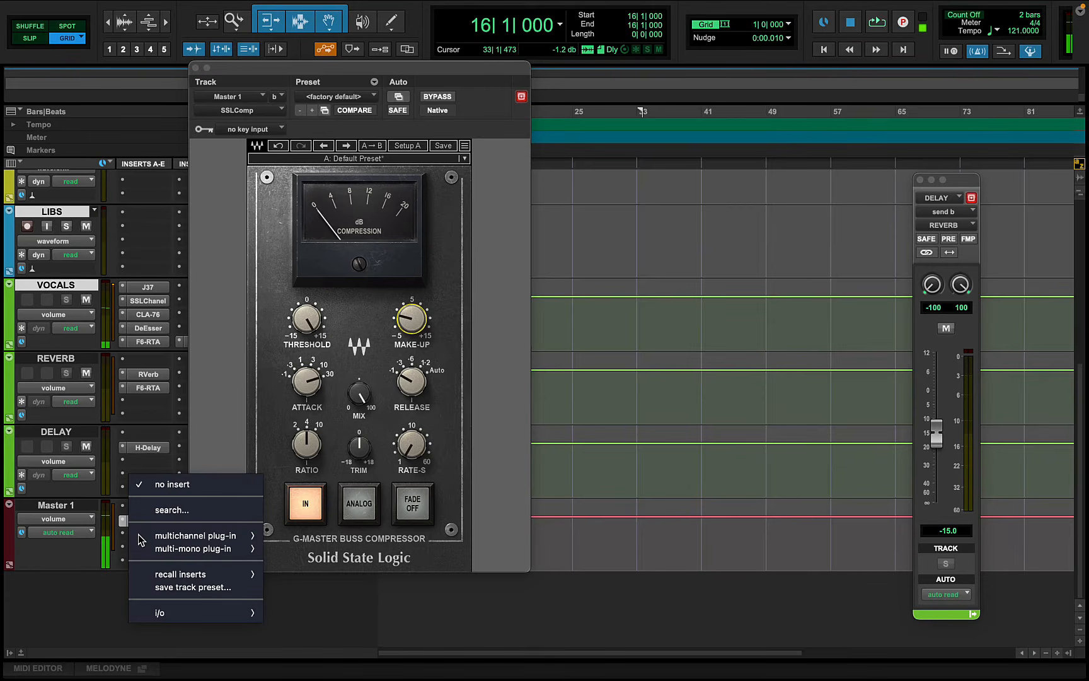
pyautogui.click(179, 510)
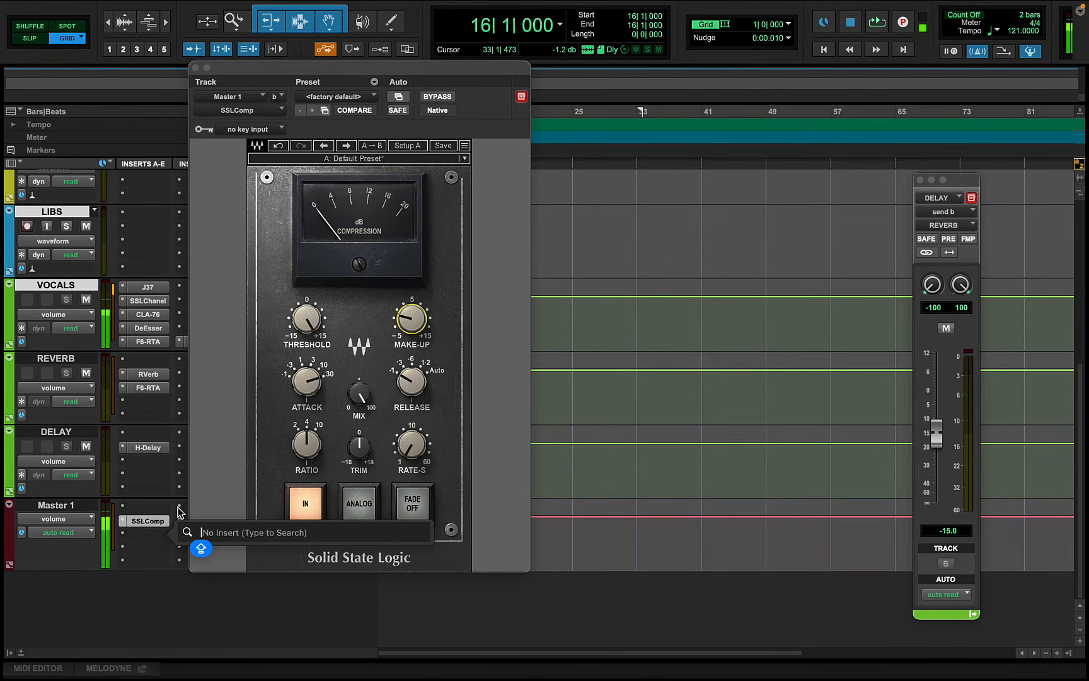
pyautogui.write('L1')
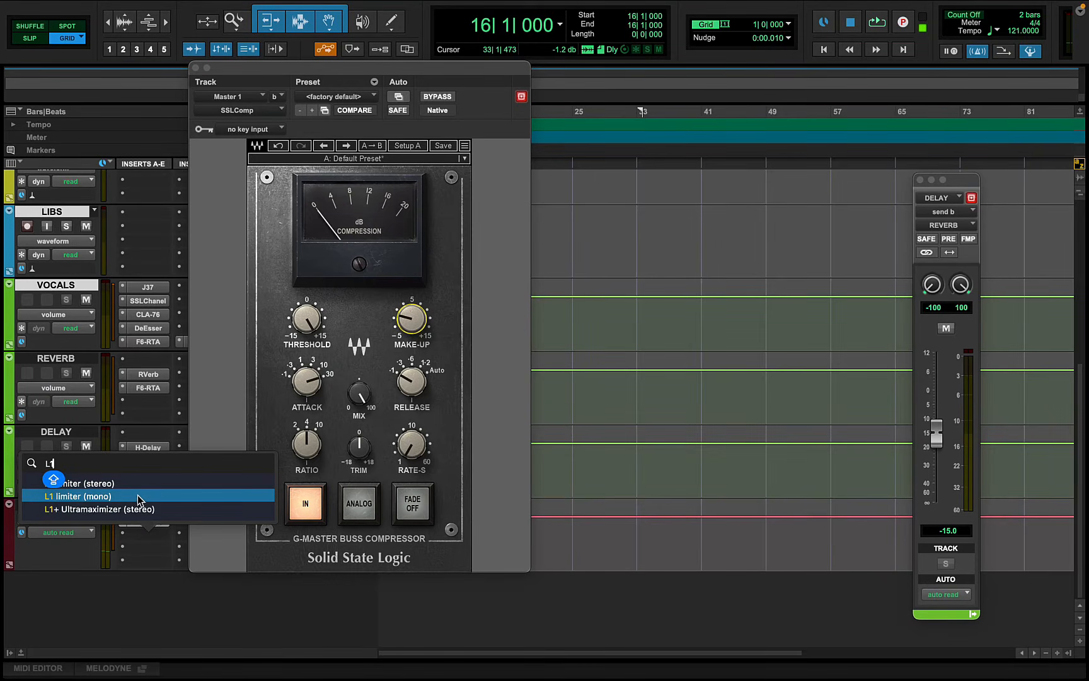
pyautogui.click(117, 507)
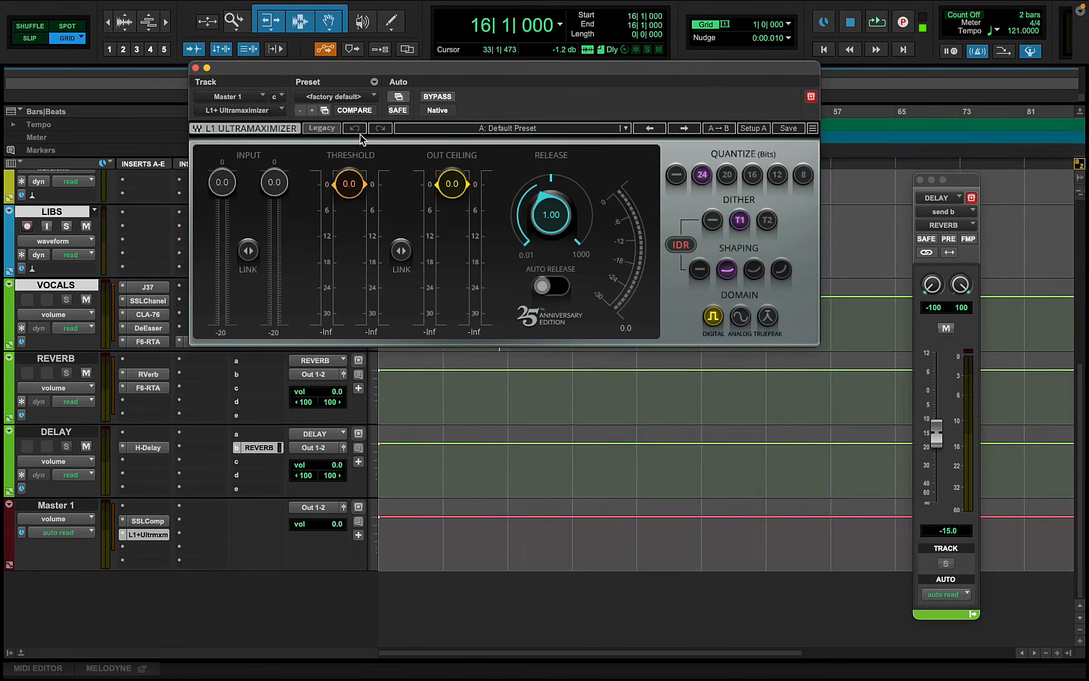
# - Set the L1 Ultramaximizer's threshold to -3.9 and its out ceiling to -0.1, and close the plug-in
pyautogui.moveTo(372, 65); pyautogui.dragTo(513, 187)
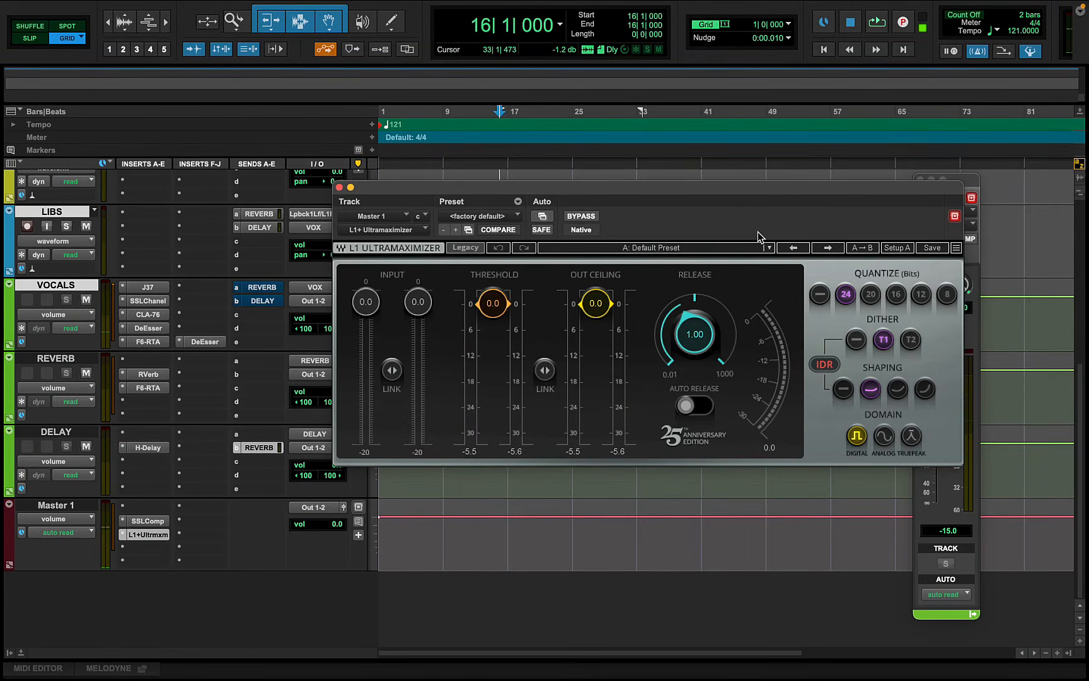
pyautogui.moveTo(492, 303); pyautogui.dragTo(493, 320)
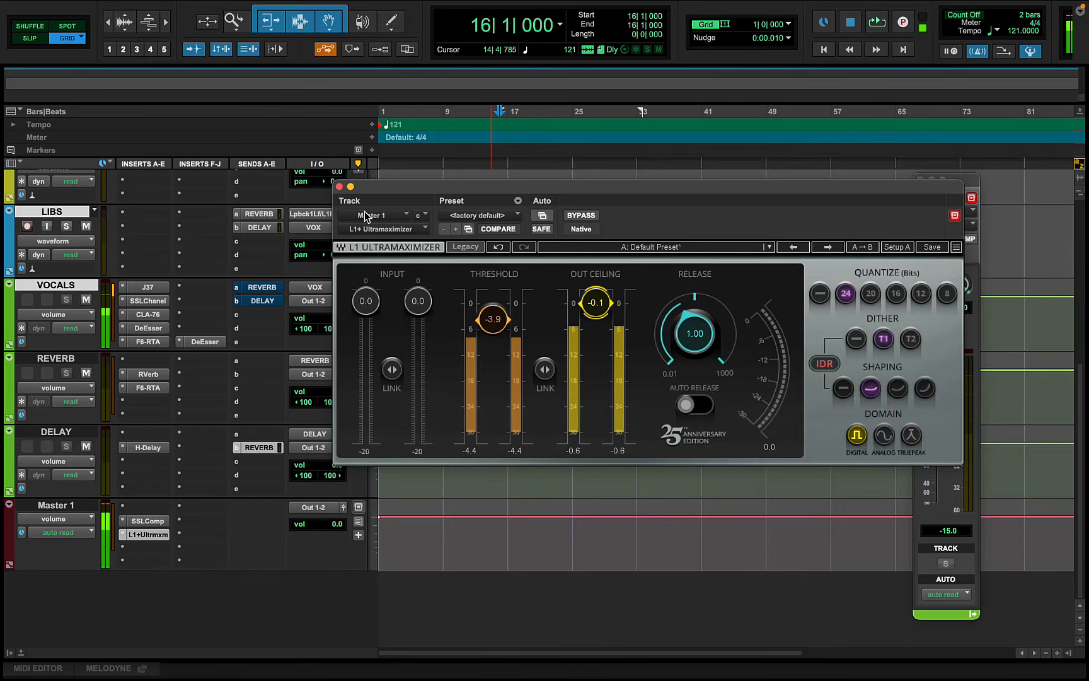
pyautogui.moveTo(1075, 455); pyautogui.dragTo(1072, 234)
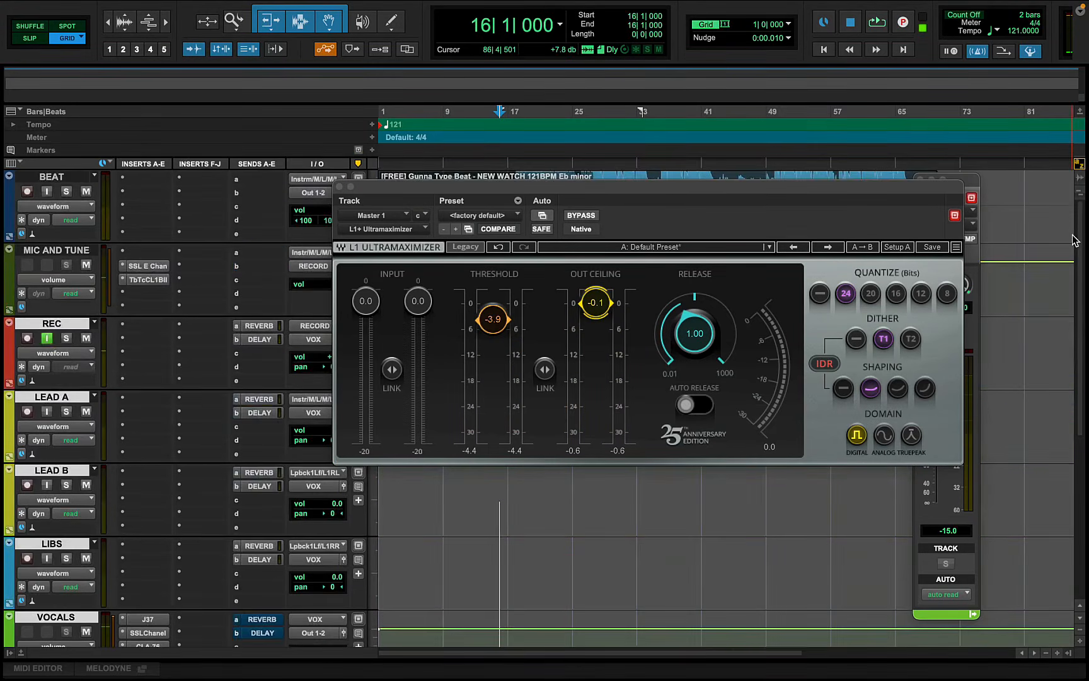
pyautogui.click(339, 186)
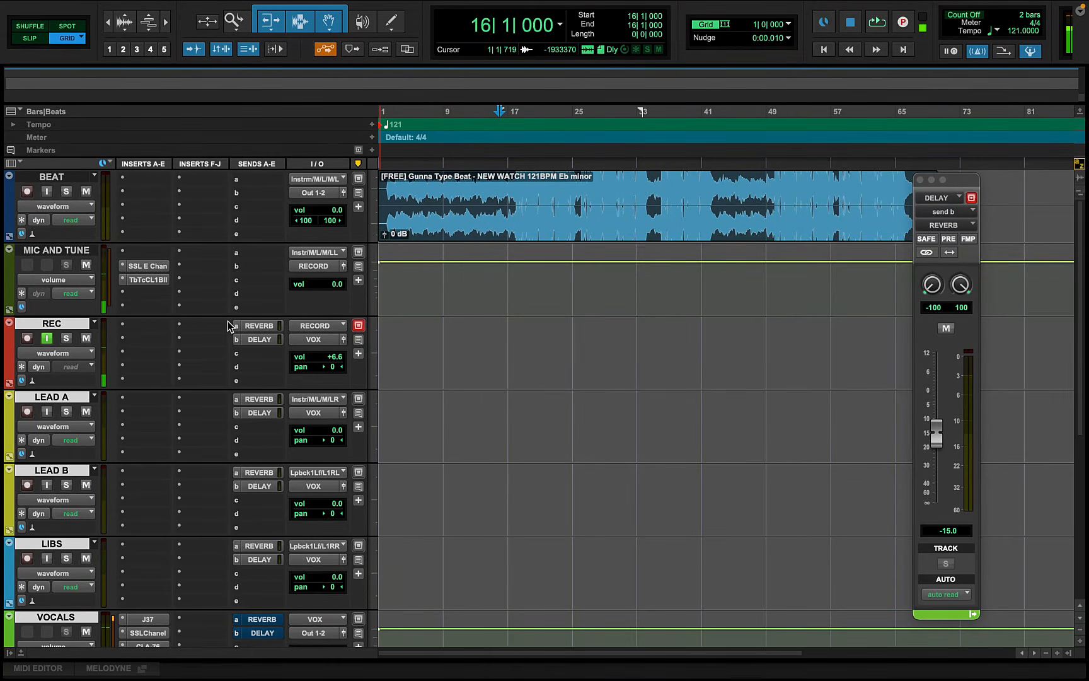
# - Search the plug-ins for "vu" and insert VU Meter (stereo) in slot b of the BEAT track
pyautogui.click(148, 266)
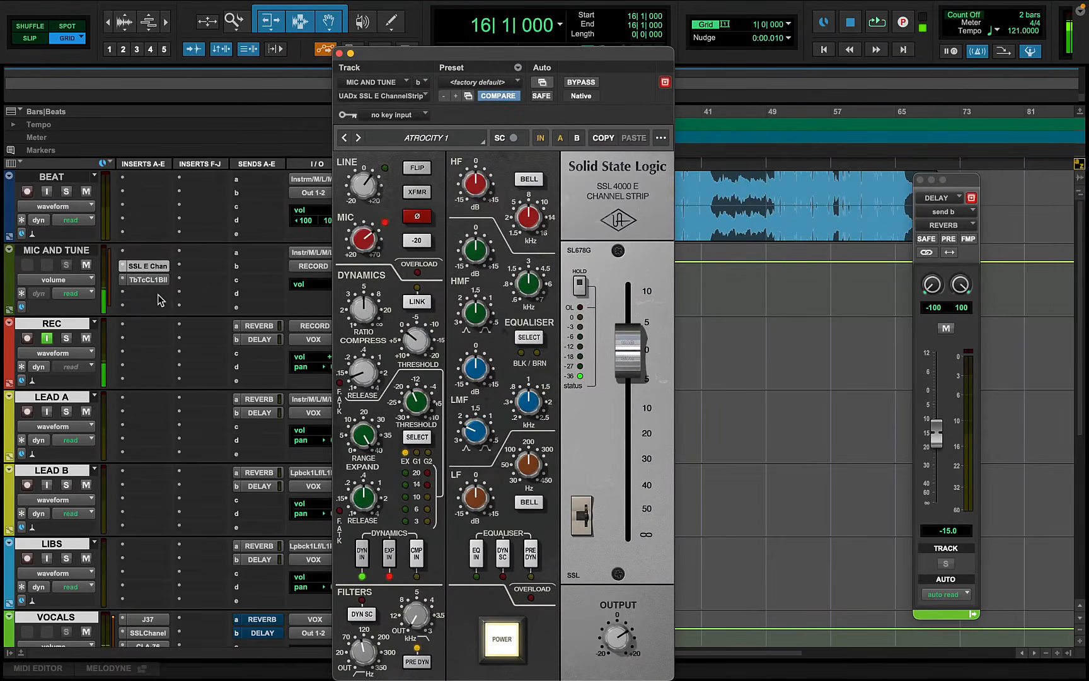
pyautogui.click(138, 185)
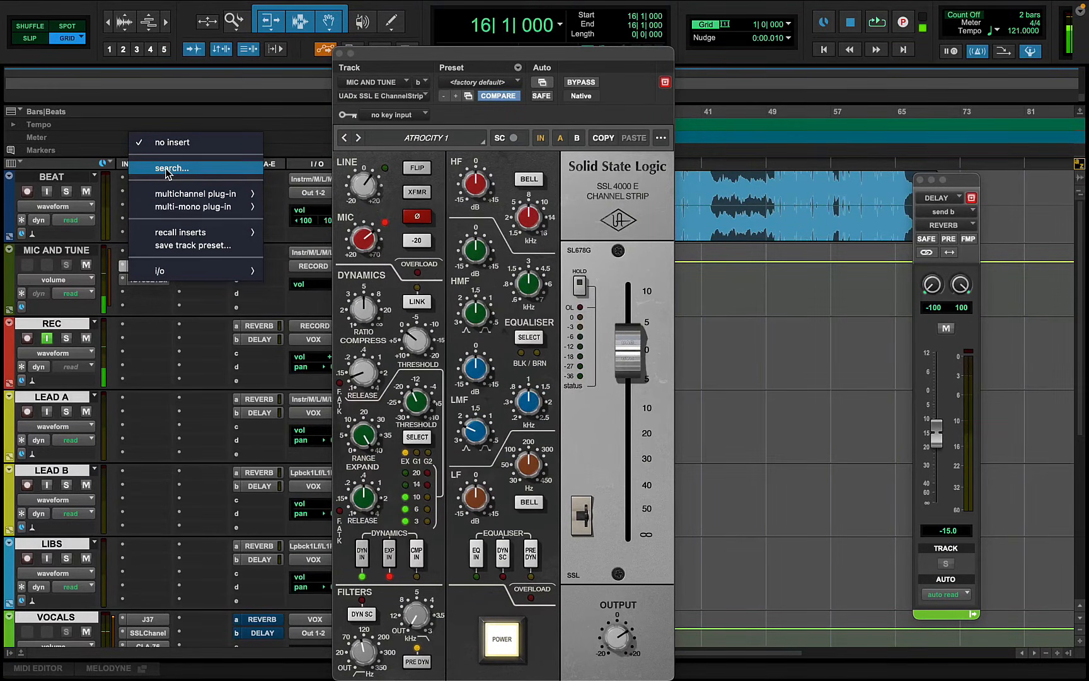
pyautogui.click(168, 169)
pyautogui.write('vu')
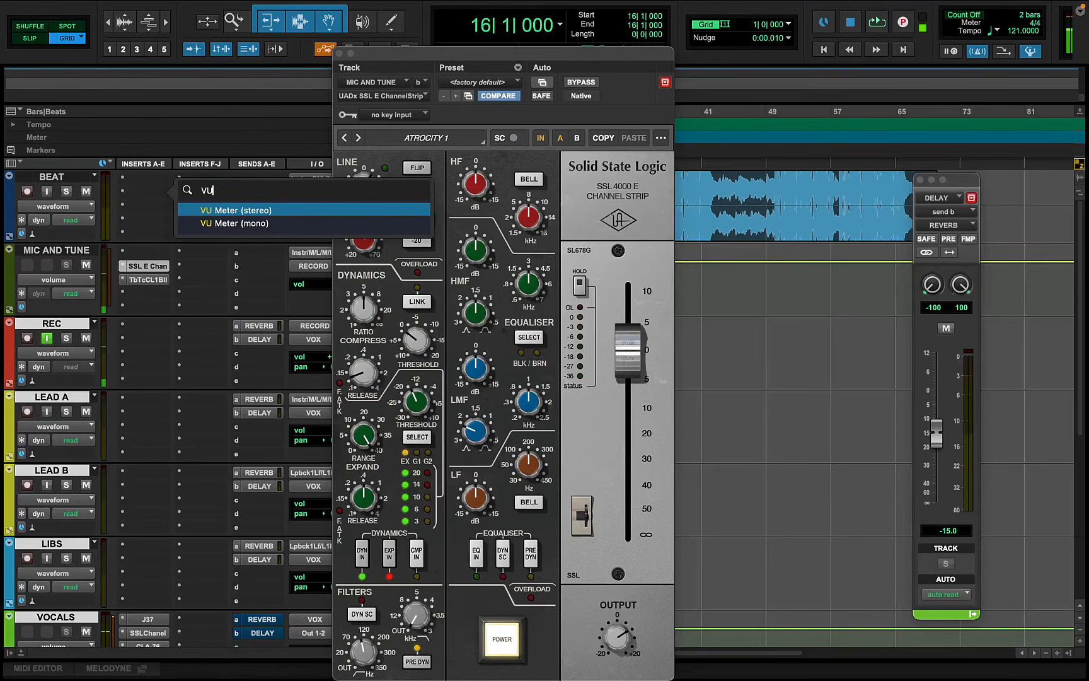
pyautogui.click(225, 208)
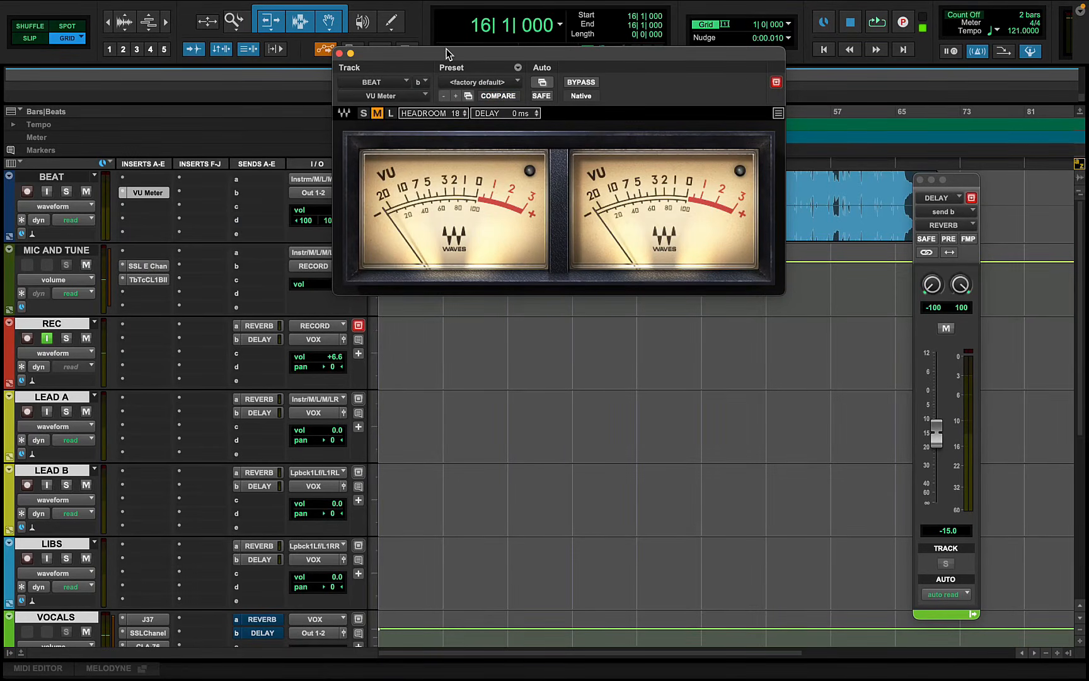
# - Set the VU Meter's headroom to 15 on the BEAT track
pyautogui.moveTo(446, 54); pyautogui.dragTo(319, 74)
pyautogui.click(325, 132)
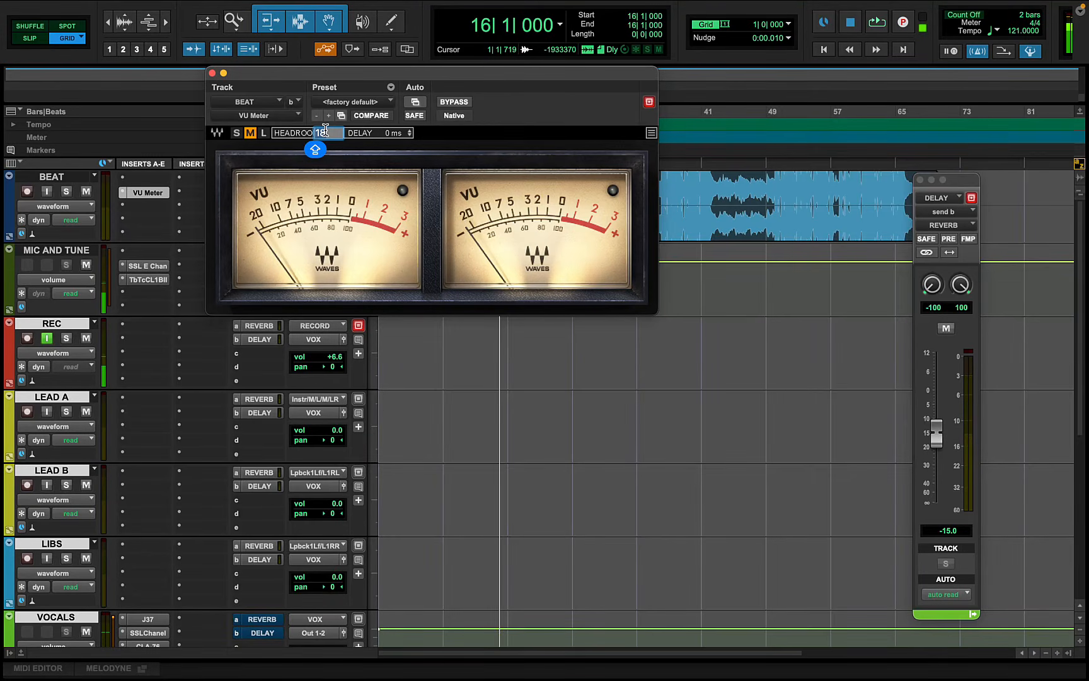
pyautogui.write('15')
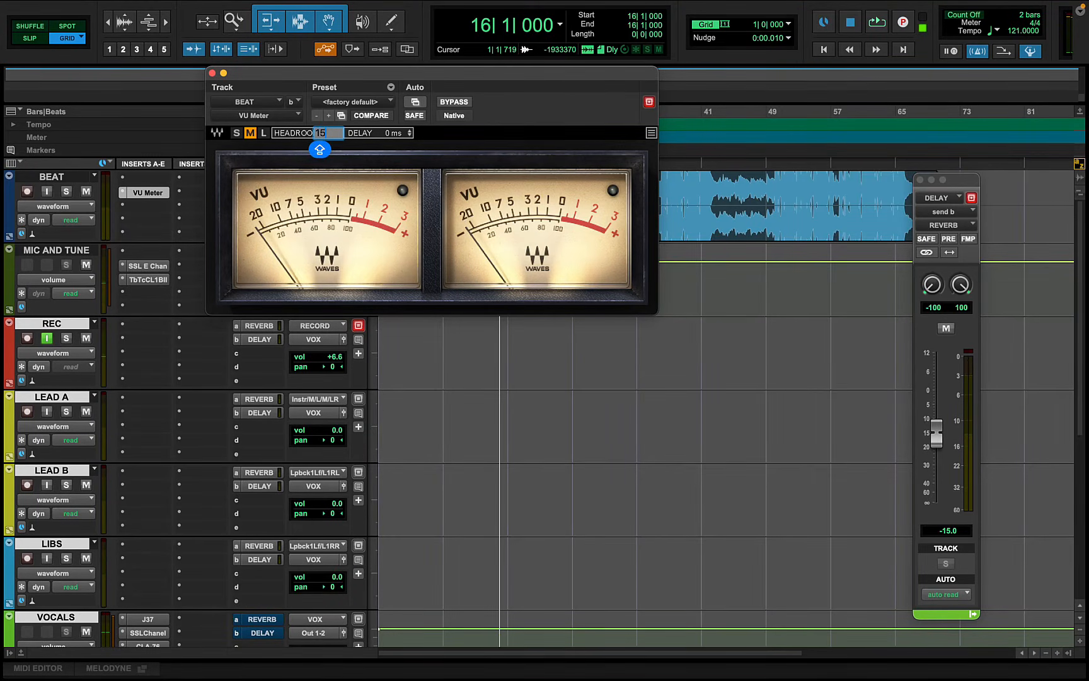
pyautogui.press('Return')
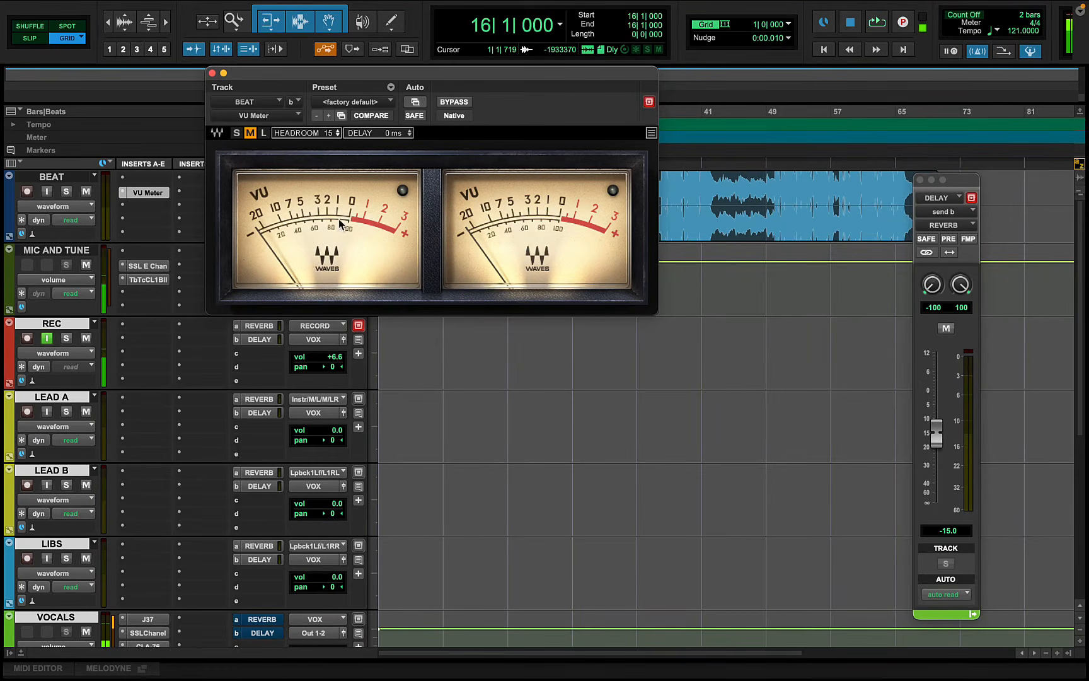
# - Play the beat from bar 16 with the VU Meter in view and lower the beat clip's gain to -8.5 dB
pyautogui.moveTo(401, 74); pyautogui.dragTo(715, 201)
pyautogui.moveTo(708, 150); pyautogui.dragTo(685, 119)
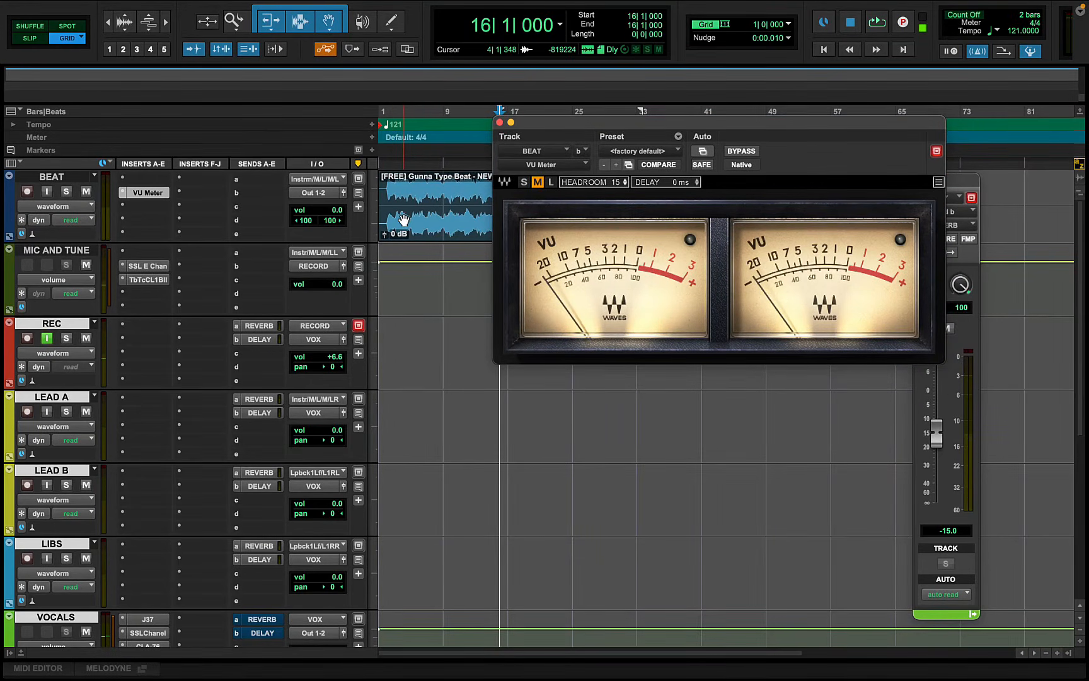
pyautogui.click(394, 242)
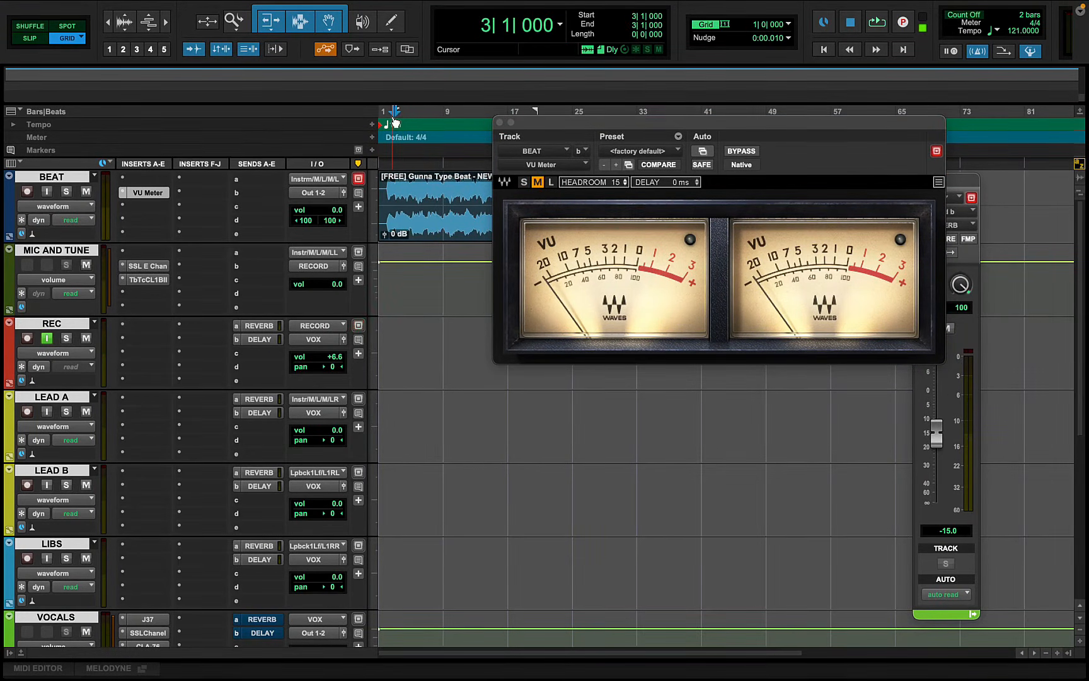
pyautogui.press('space')
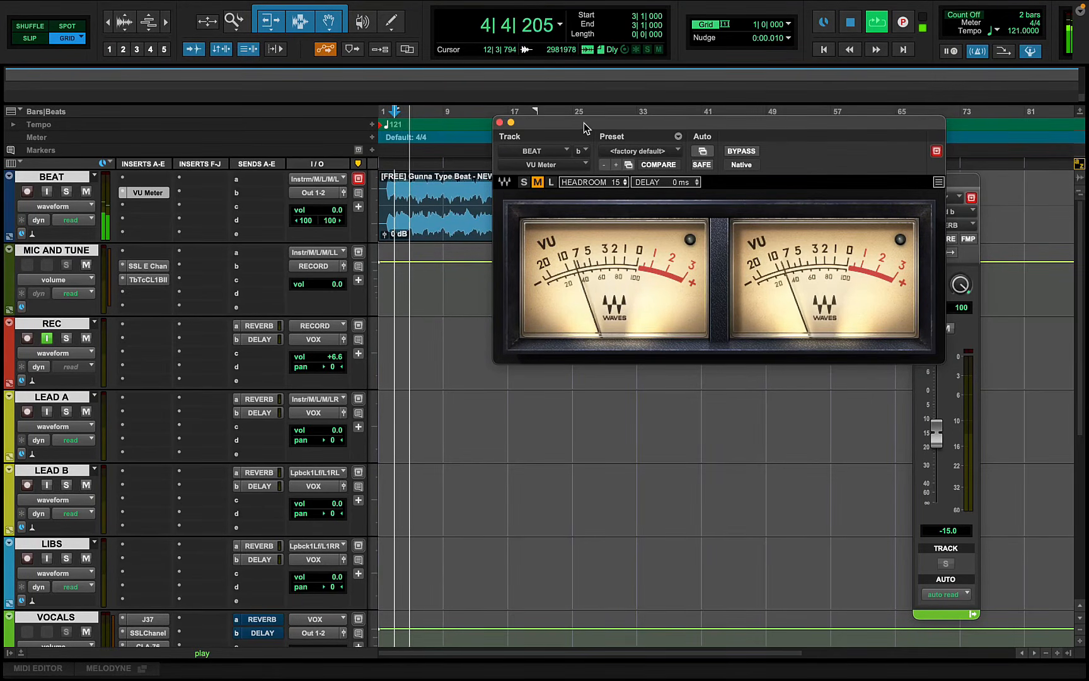
pyautogui.moveTo(583, 122); pyautogui.dragTo(675, 125)
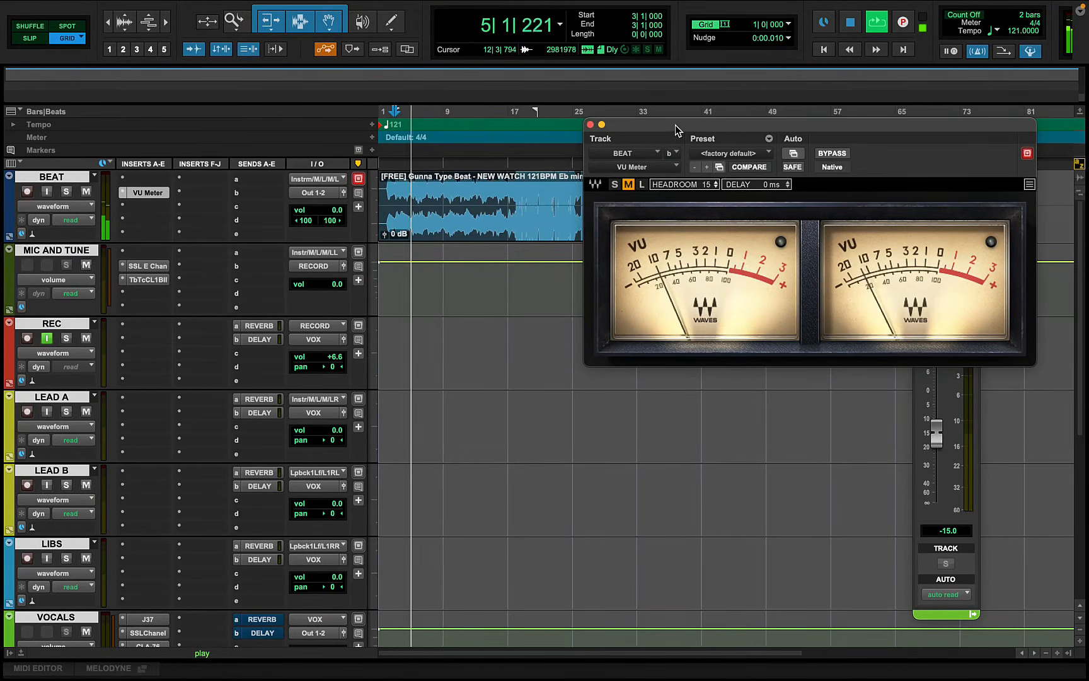
pyautogui.click(501, 112)
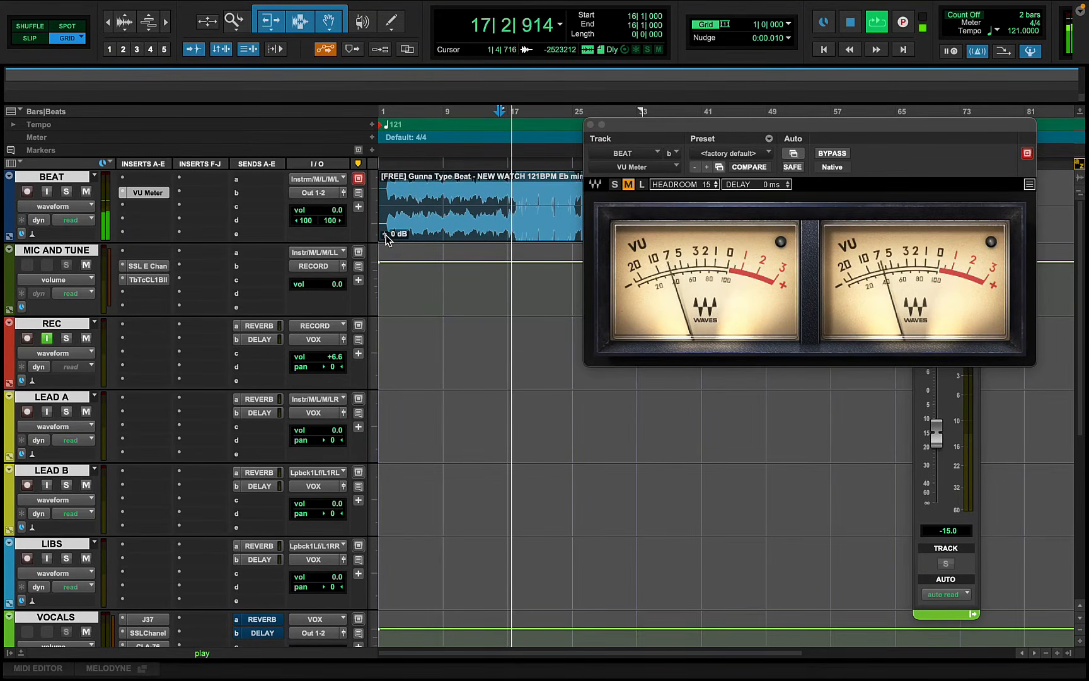
pyautogui.moveTo(386, 235); pyautogui.dragTo(387, 247)
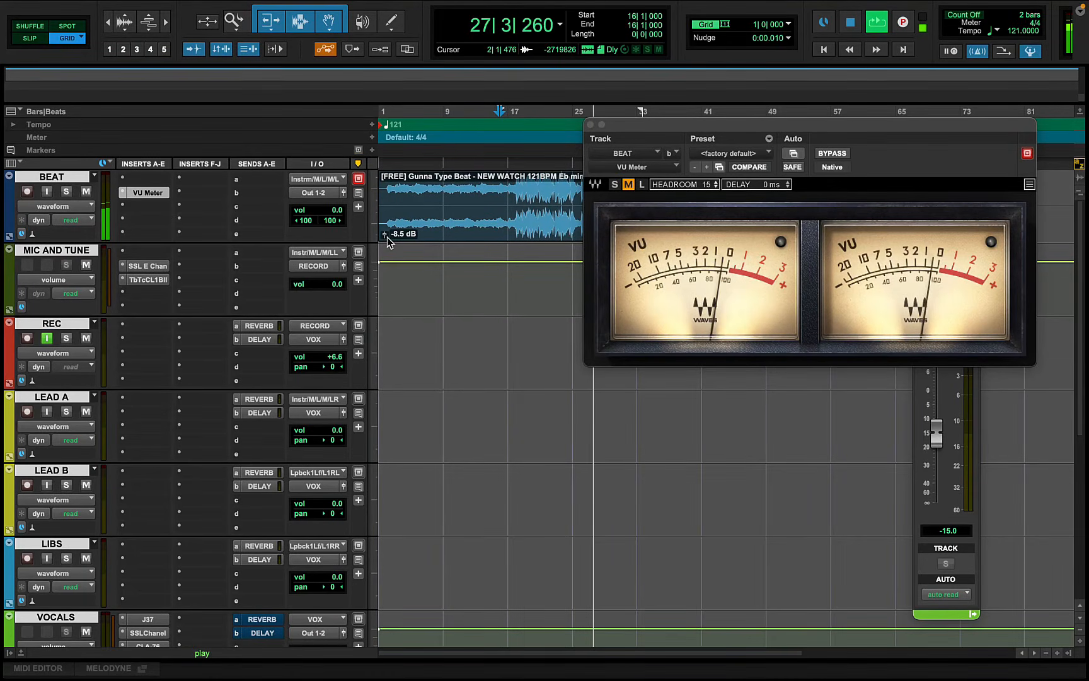
pyautogui.moveTo(385, 237); pyautogui.dragTo(385, 240)
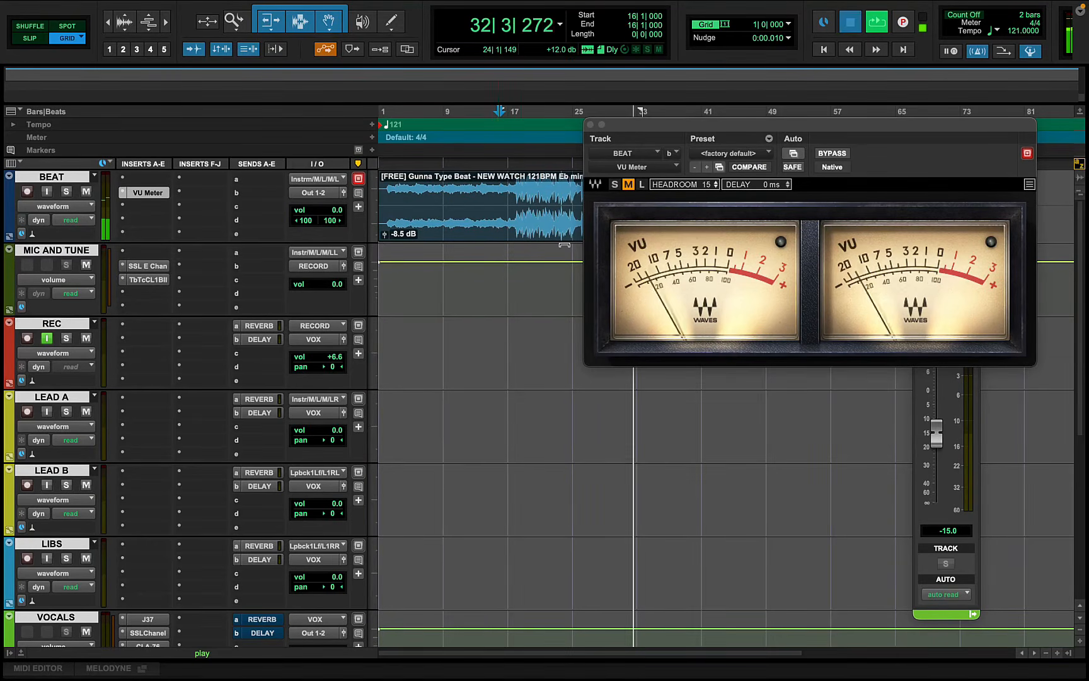
pyautogui.press('space')
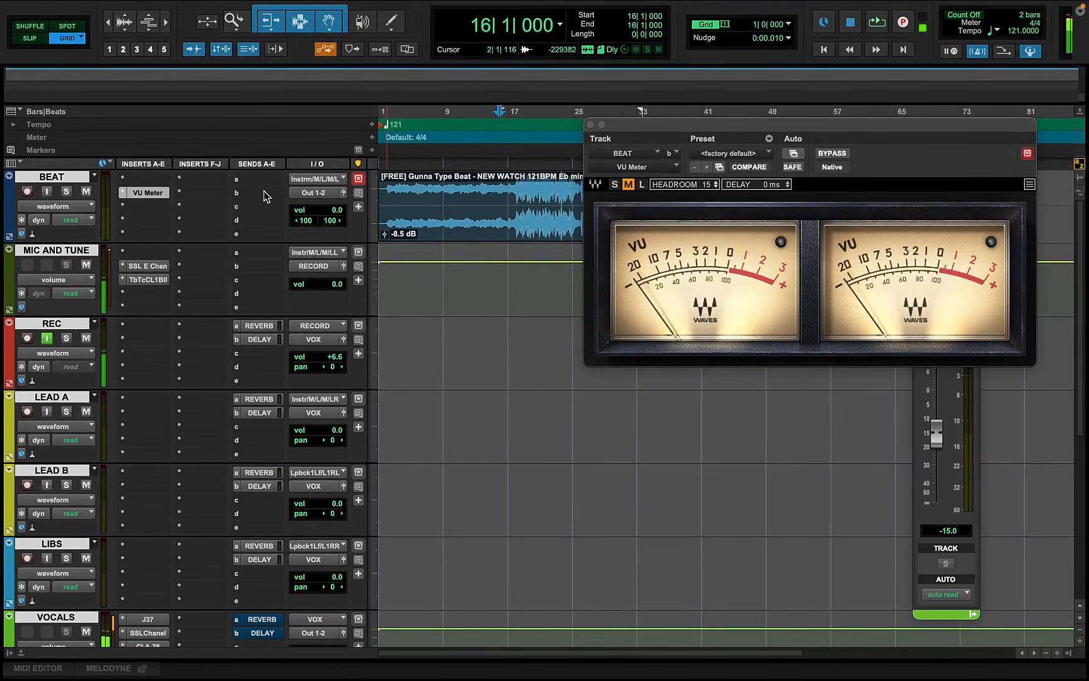
# - Raise the BEAT track's volume to +4.2 dB, playing the beat from bar 16 while adjusting
pyautogui.click(334, 216)
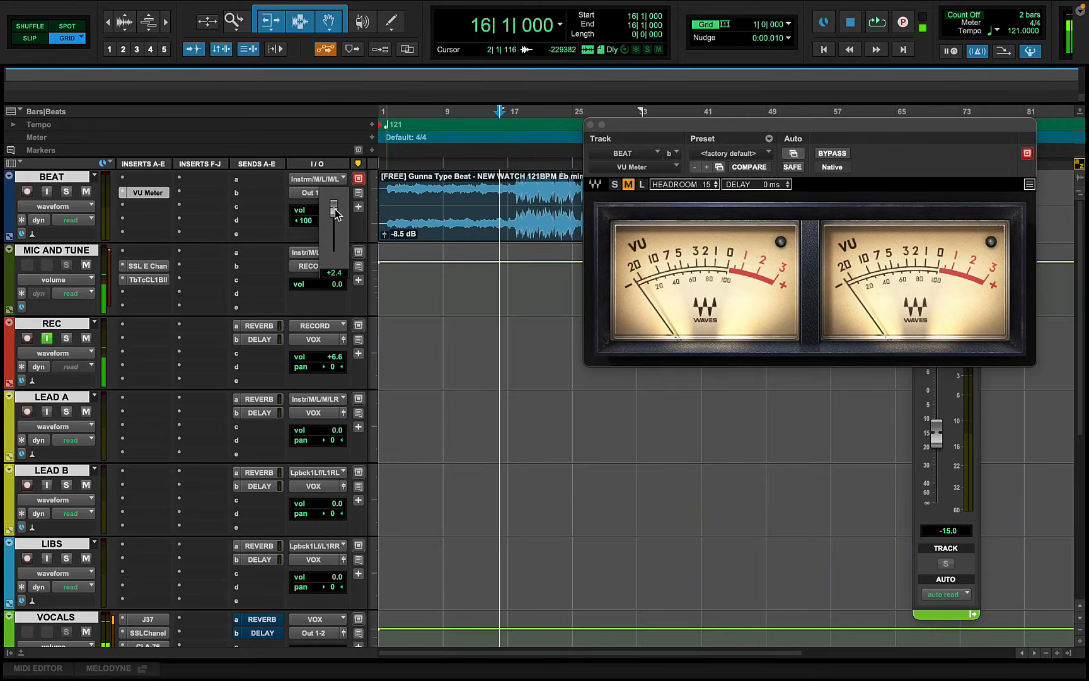
pyautogui.moveTo(335, 214); pyautogui.dragTo(335, 214)
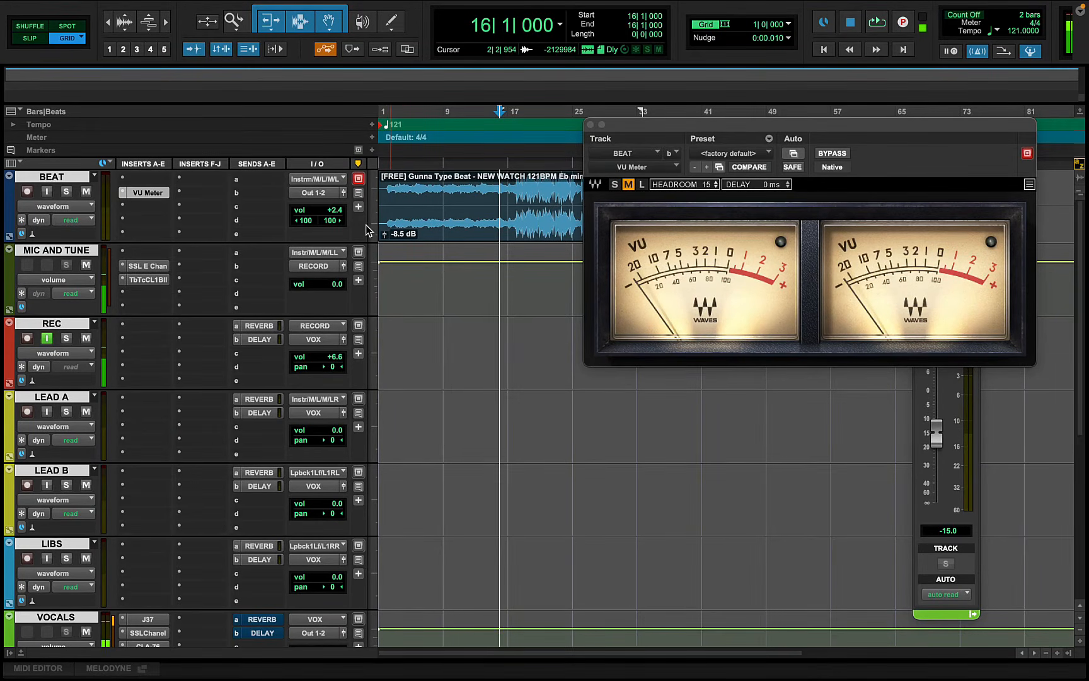
pyautogui.click(338, 216)
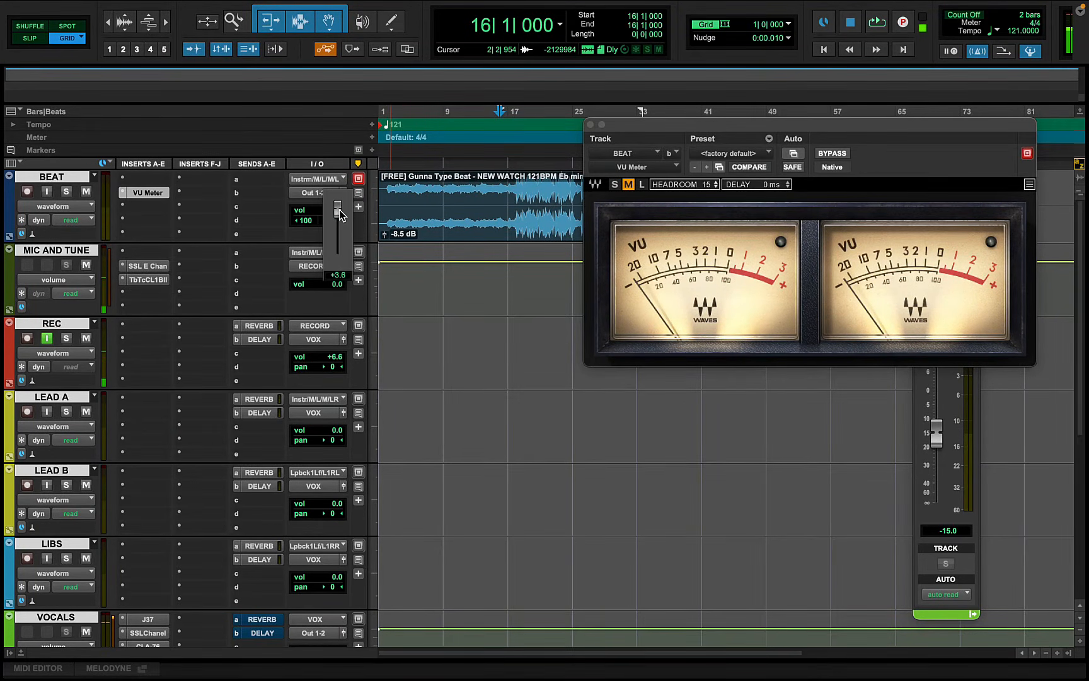
pyautogui.press('space')
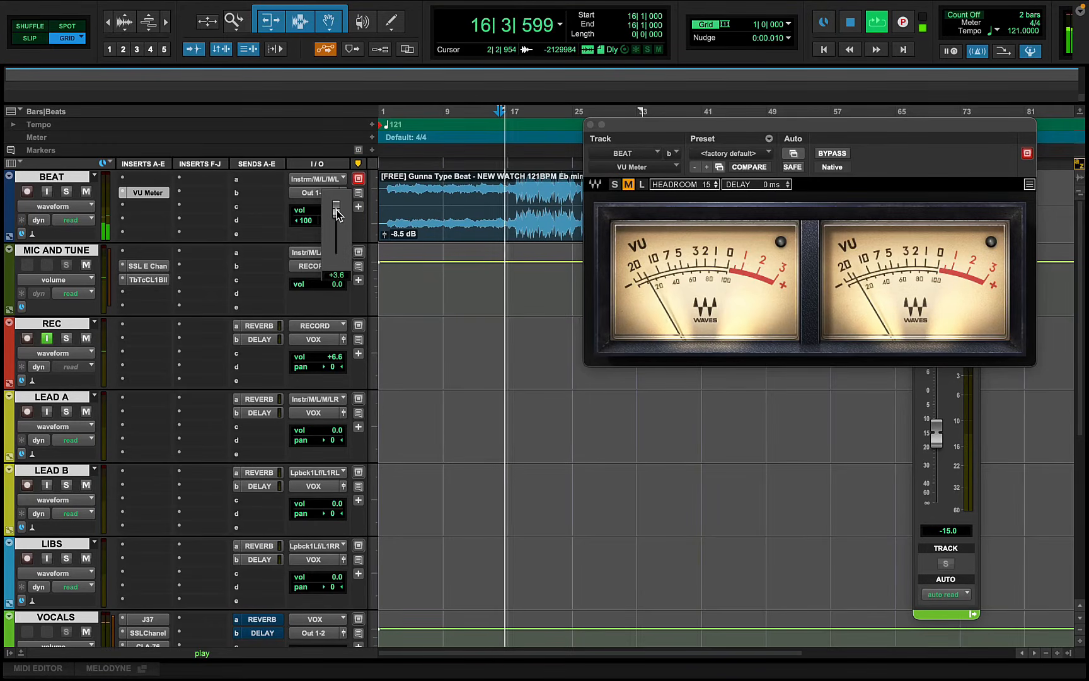
pyautogui.moveTo(338, 214); pyautogui.dragTo(338, 212)
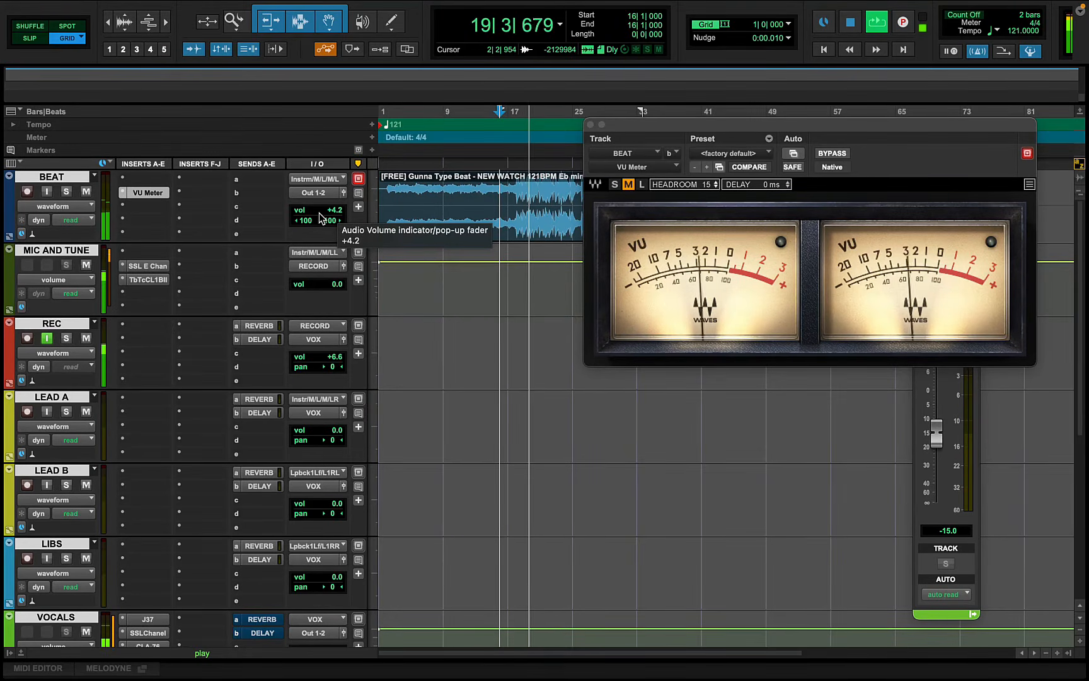
# - Set the output volume of the Tube-Tech CL 1B on MIC AND TUNE to 1.4 dB, close the plug-in and stop playback
pyautogui.click(140, 280)
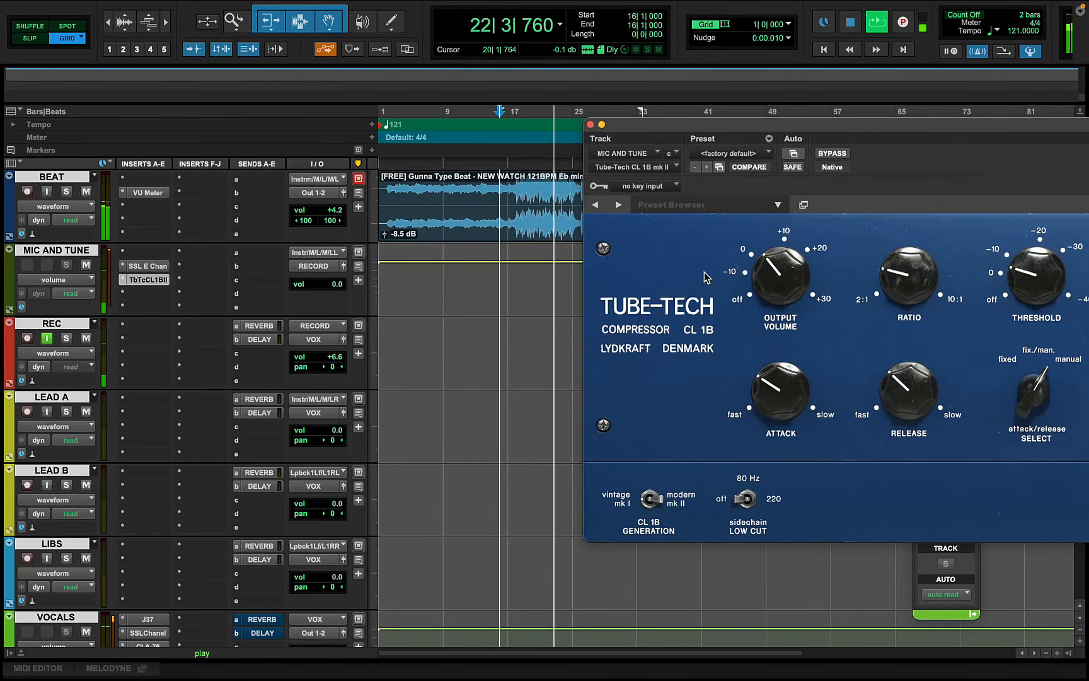
pyautogui.moveTo(812, 125); pyautogui.dragTo(356, 64)
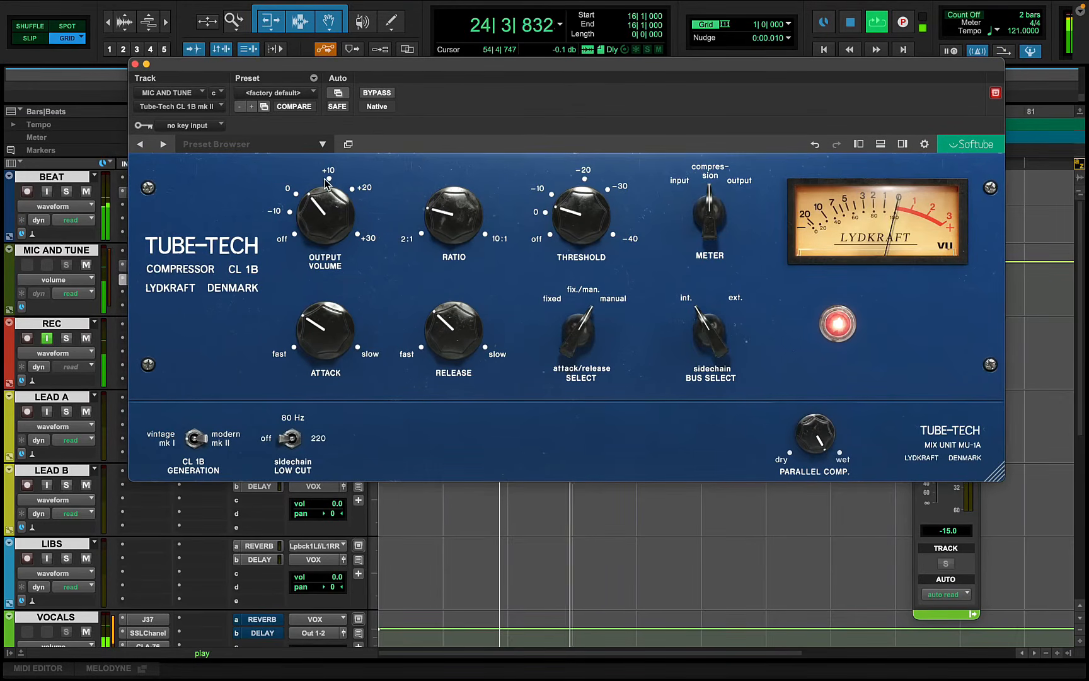
pyautogui.moveTo(323, 225); pyautogui.dragTo(323, 228)
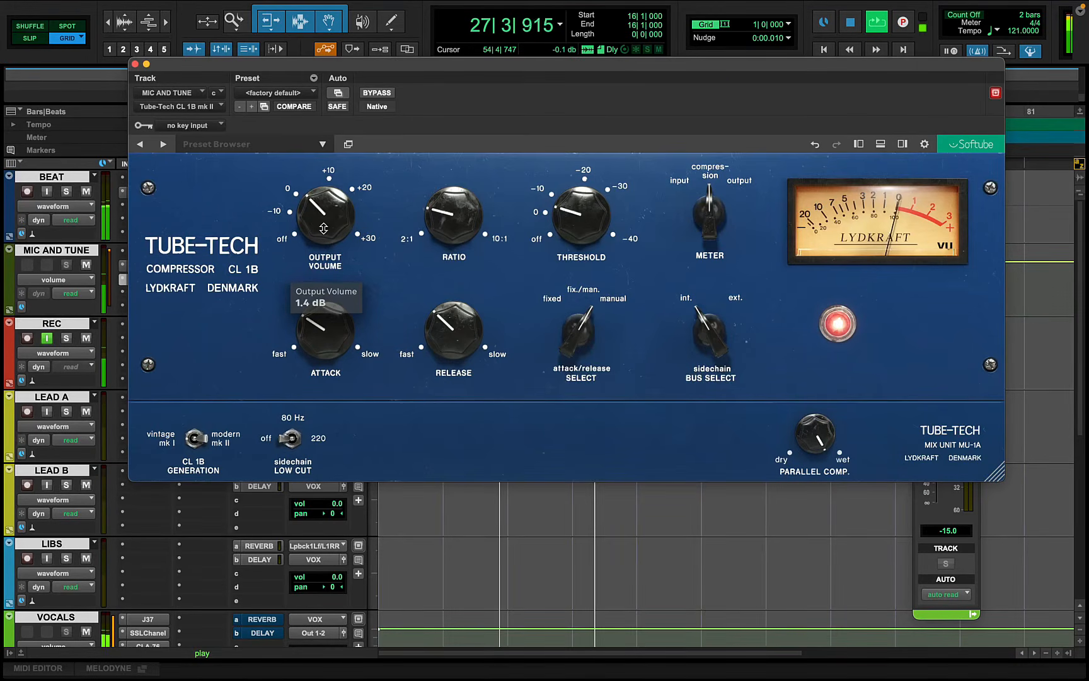
pyautogui.click(135, 64)
pyautogui.press('space')
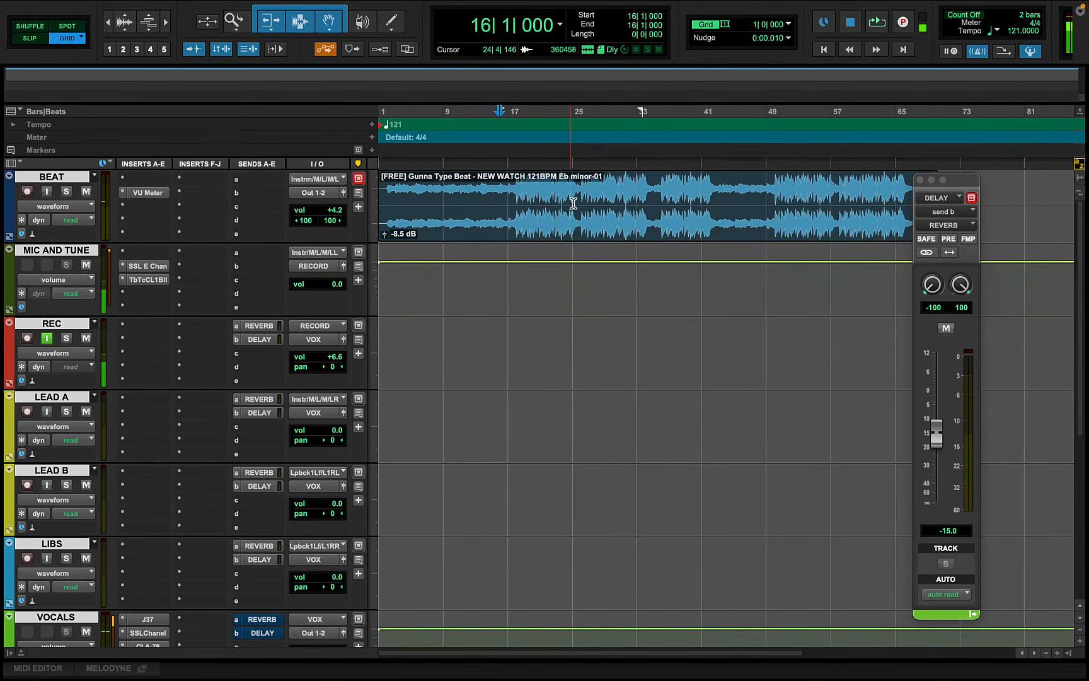
# - Insert Waves Tune Real-Time (mono) on the MIC AND TUNE track in the slot after the Tube-Tech compressor
pyautogui.click(151, 300)
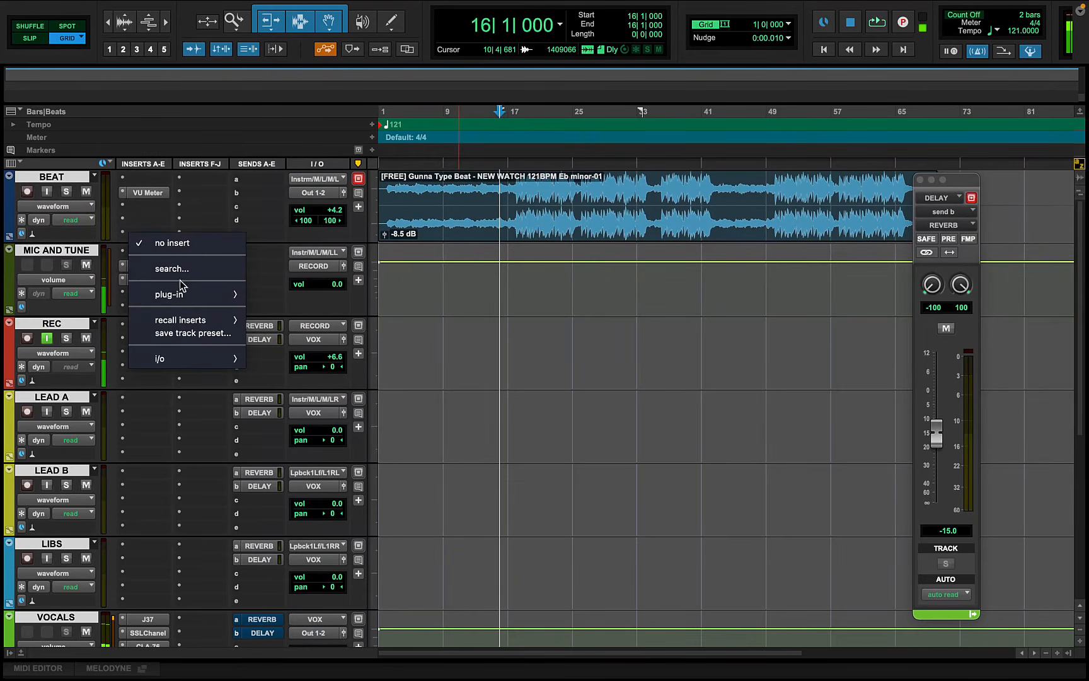
pyautogui.click(182, 272)
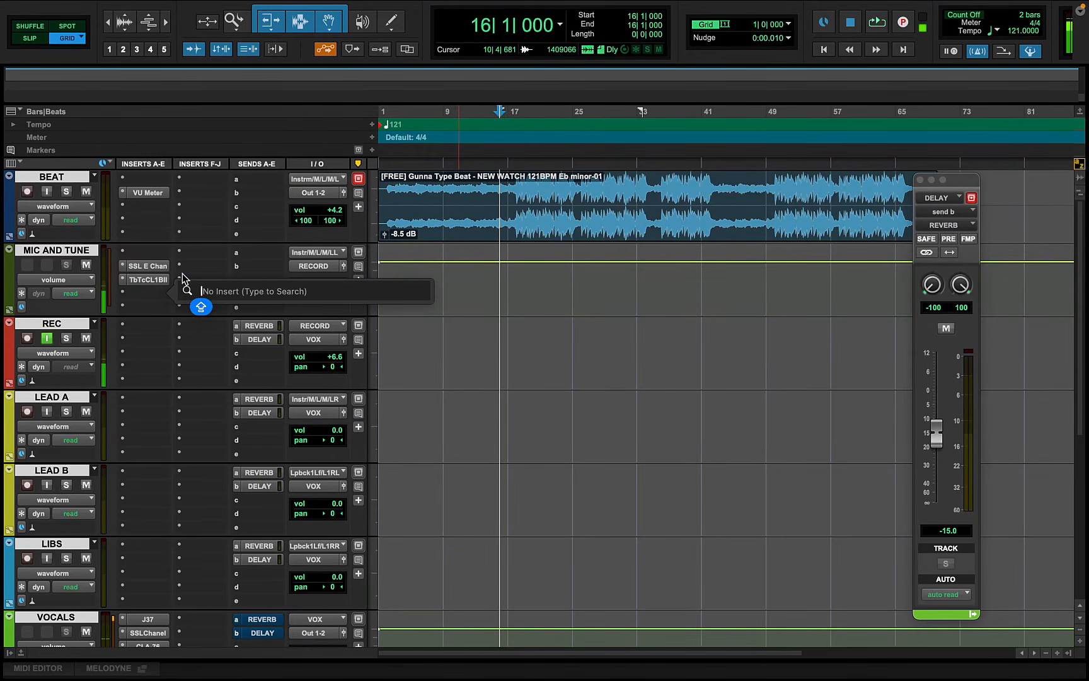
pyautogui.write('WAVES')
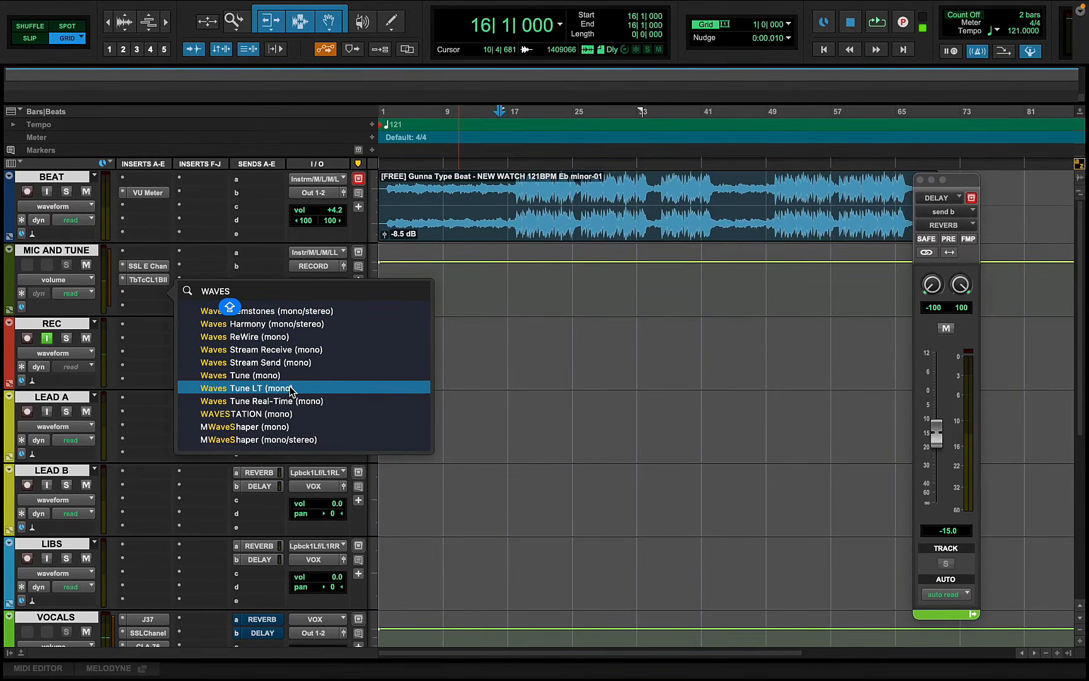
pyautogui.click(301, 401)
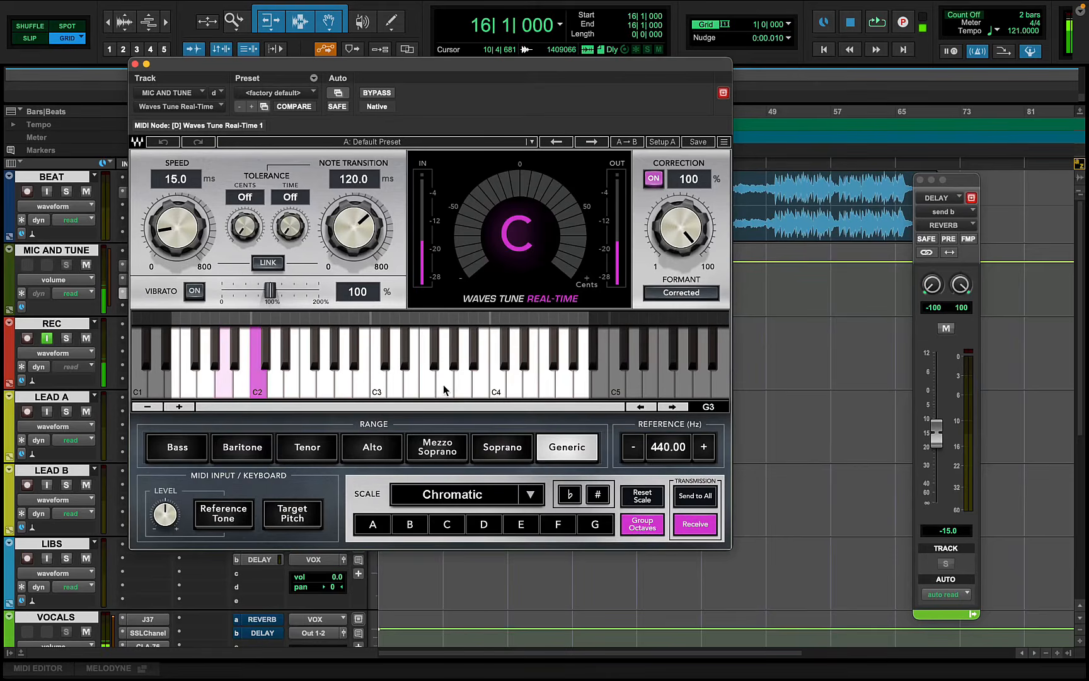
# - Set the key in Waves Tune Real-Time to E flat with the Natural Minor scale
pyautogui.click(522, 527)
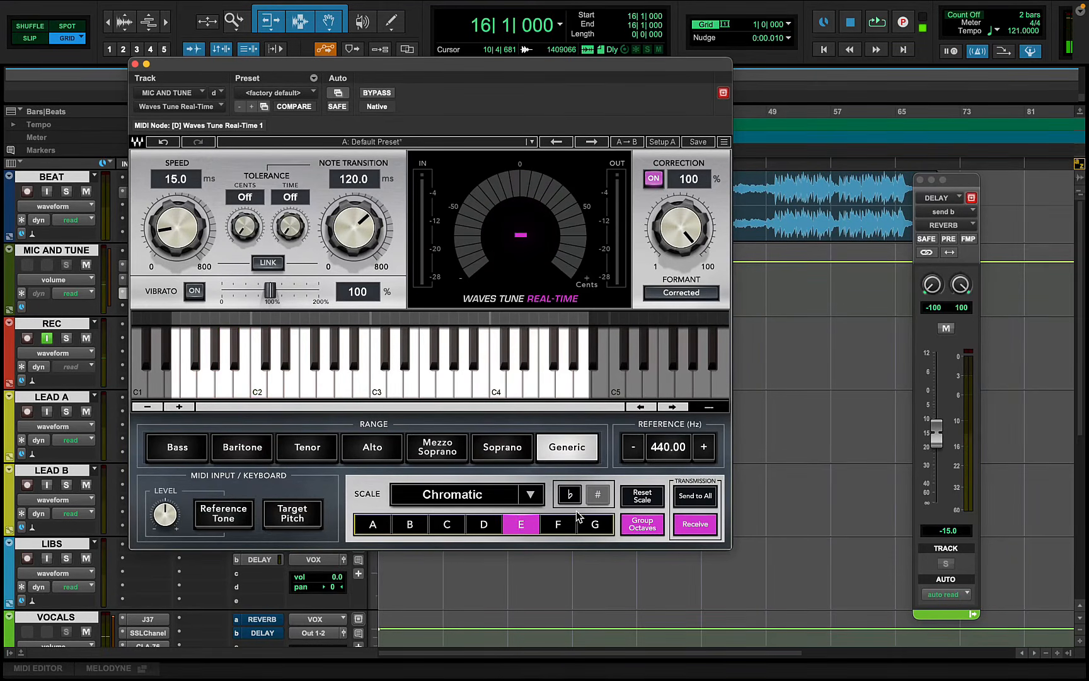
pyautogui.click(571, 497)
pyautogui.click(531, 496)
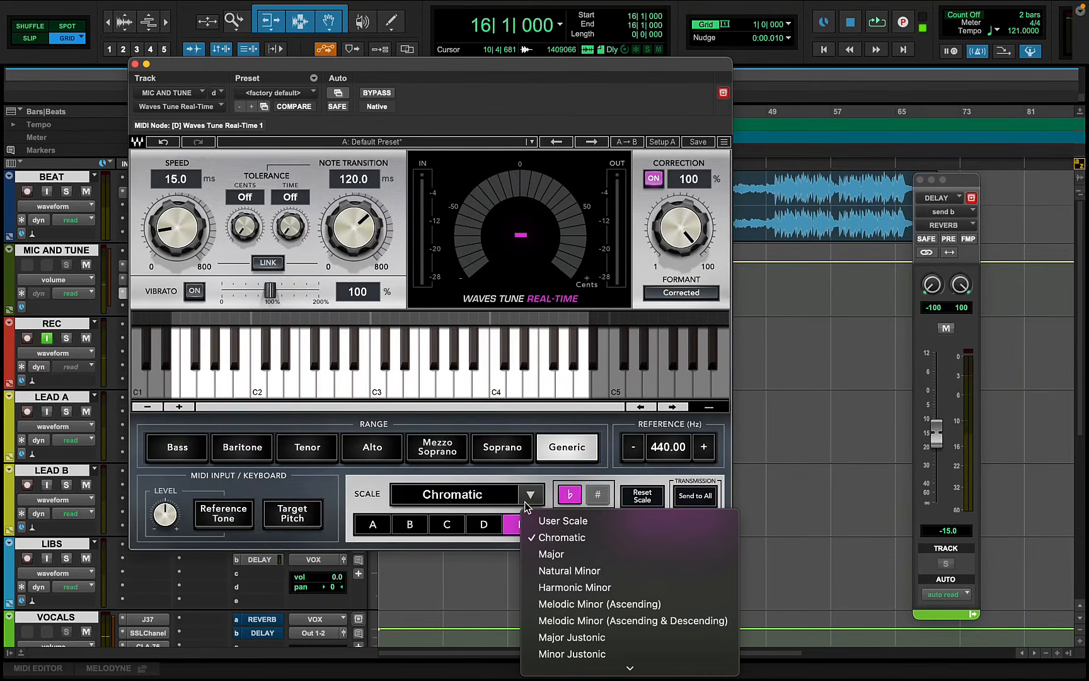
pyautogui.click(569, 570)
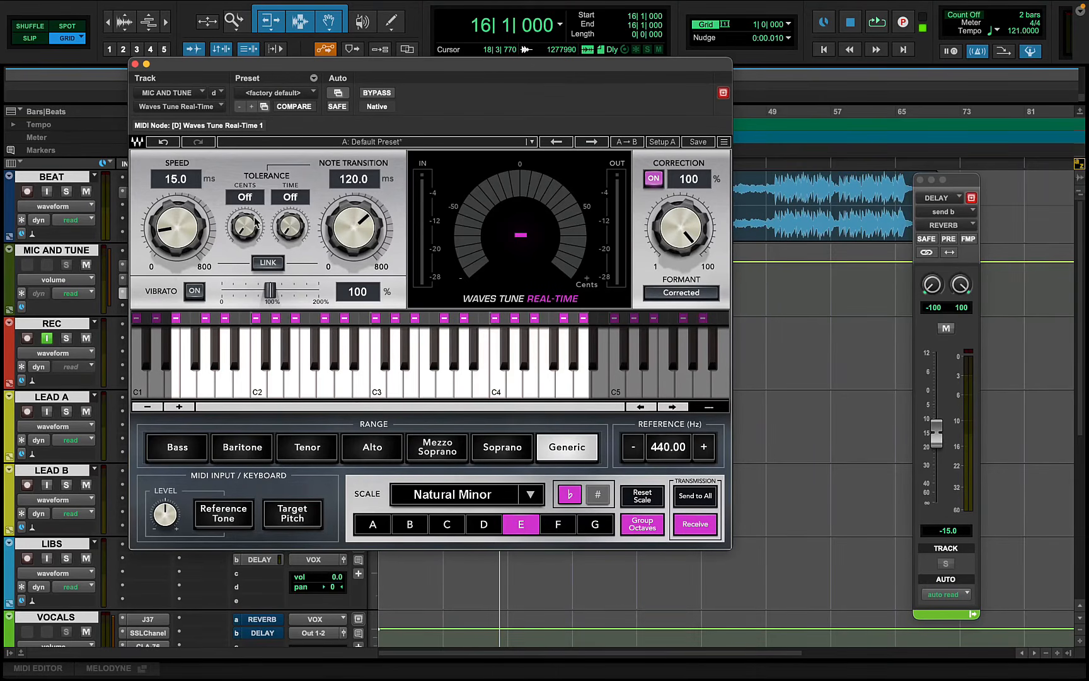
# - Set the tuner's Speed and Note Transition to 0.1 ms each and enable Link
pyautogui.moveTo(175, 214); pyautogui.dragTo(175, 236)
pyautogui.moveTo(334, 221); pyautogui.dragTo(334, 252)
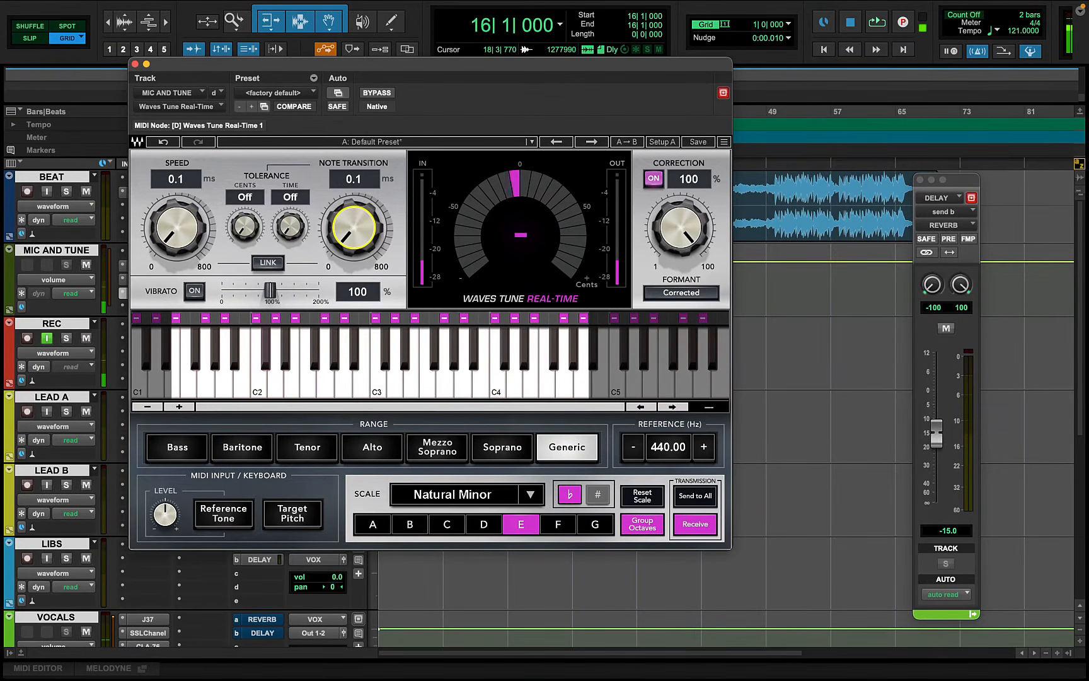
pyautogui.click(269, 265)
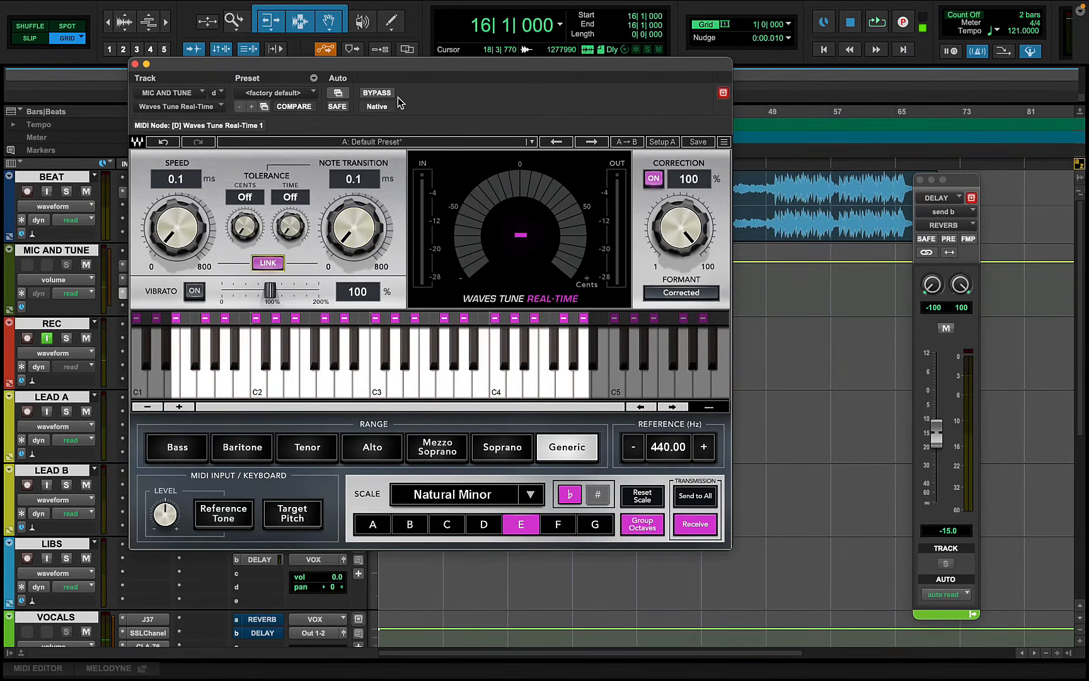
# - Bypass Waves Tune Real-Time and move its window down so the beat and mic tracks are uncovered
pyautogui.moveTo(384, 60); pyautogui.dragTo(573, 205)
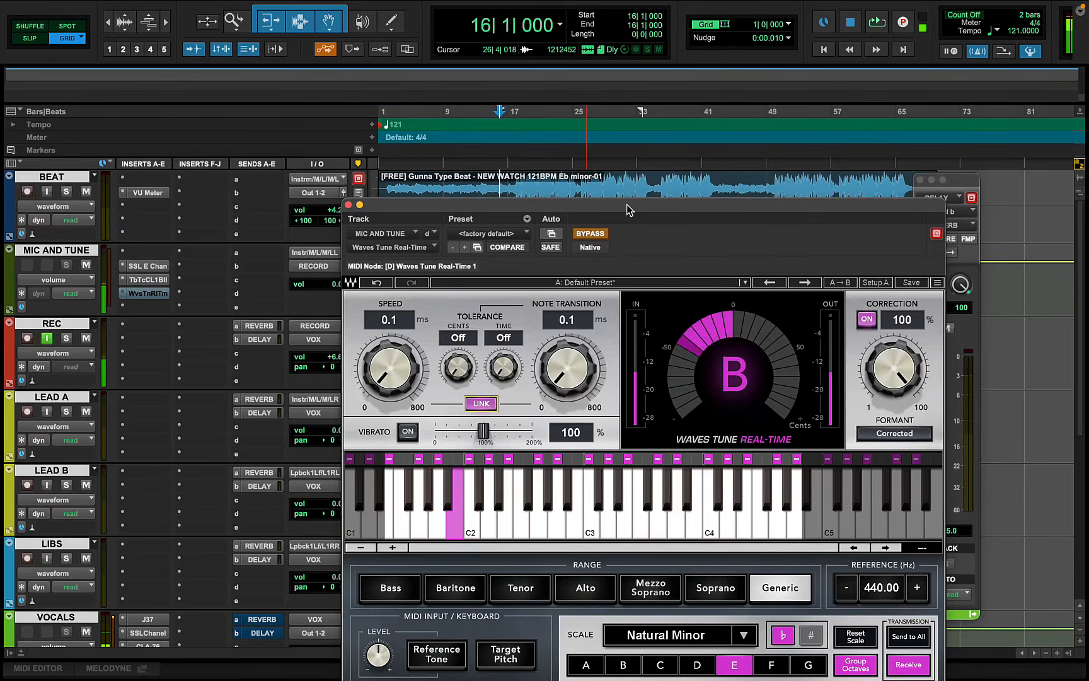
pyautogui.moveTo(627, 209); pyautogui.dragTo(598, 401)
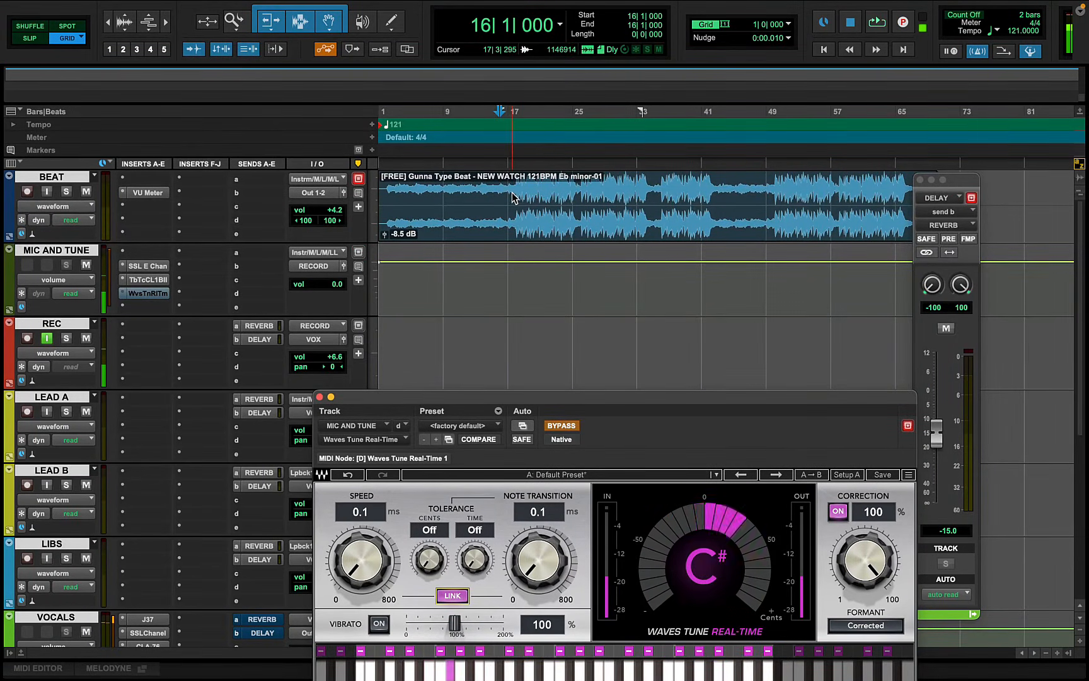
# - Place the cursor at bar 17 of the beat and switch the Smart Tool off and back on
pyautogui.click(504, 191)
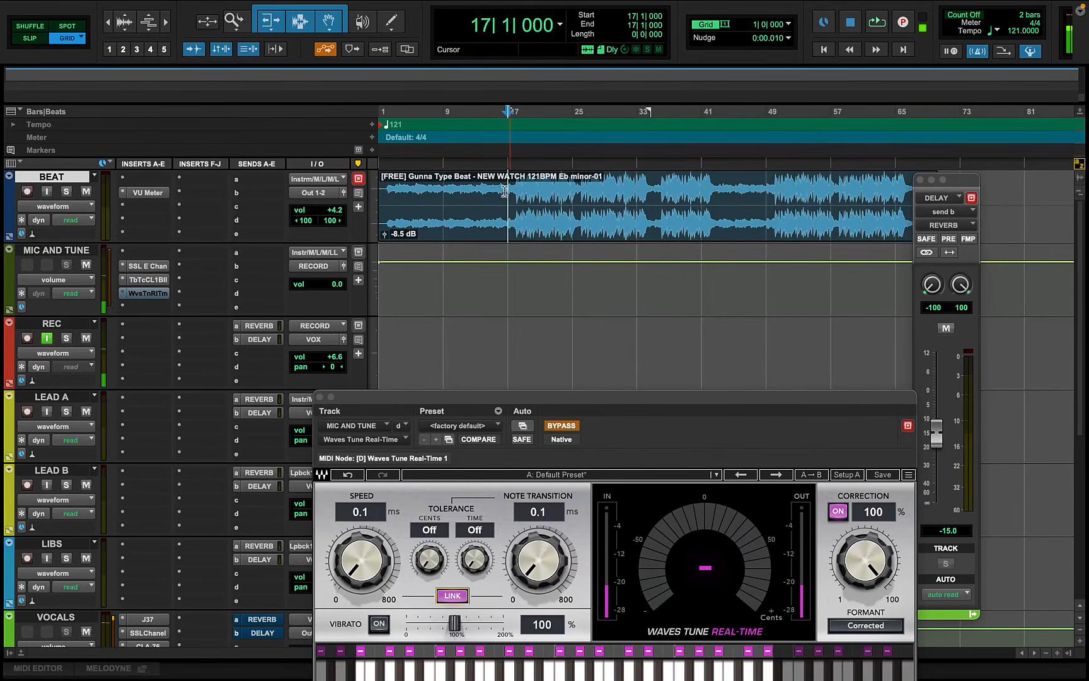
pyautogui.click(304, 13)
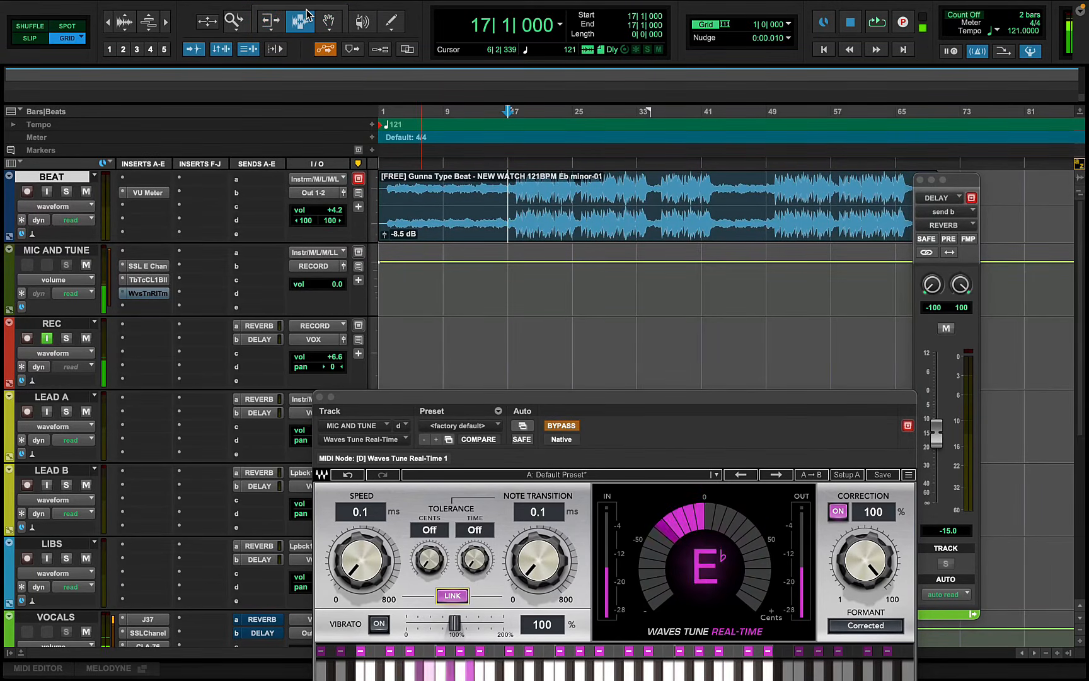
pyautogui.click(304, 13)
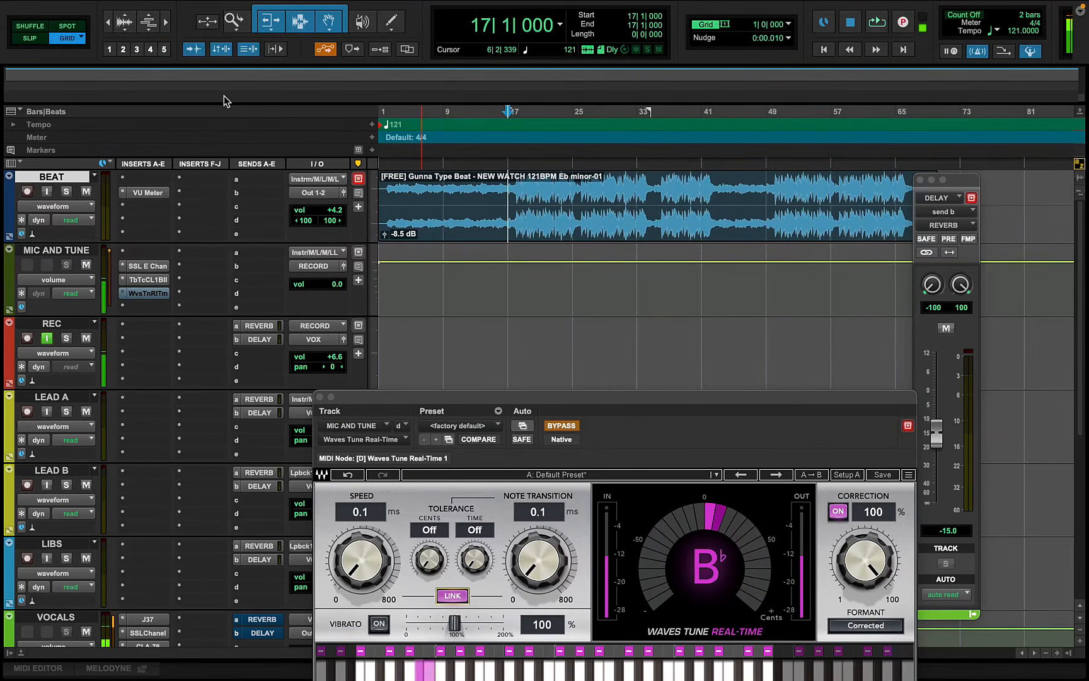
# - Jump to the end of the beat clip with Tab to Transient turned off and turn the option back on
pyautogui.click(194, 50)
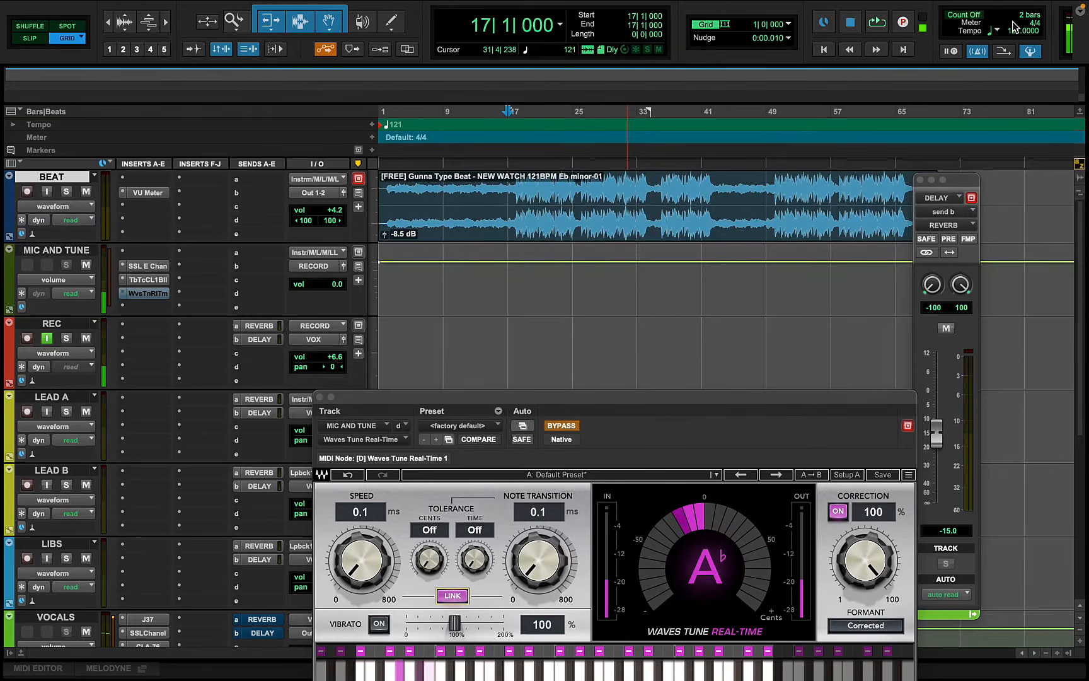
pyautogui.press('t')
pyautogui.press('t')
pyautogui.press('t')
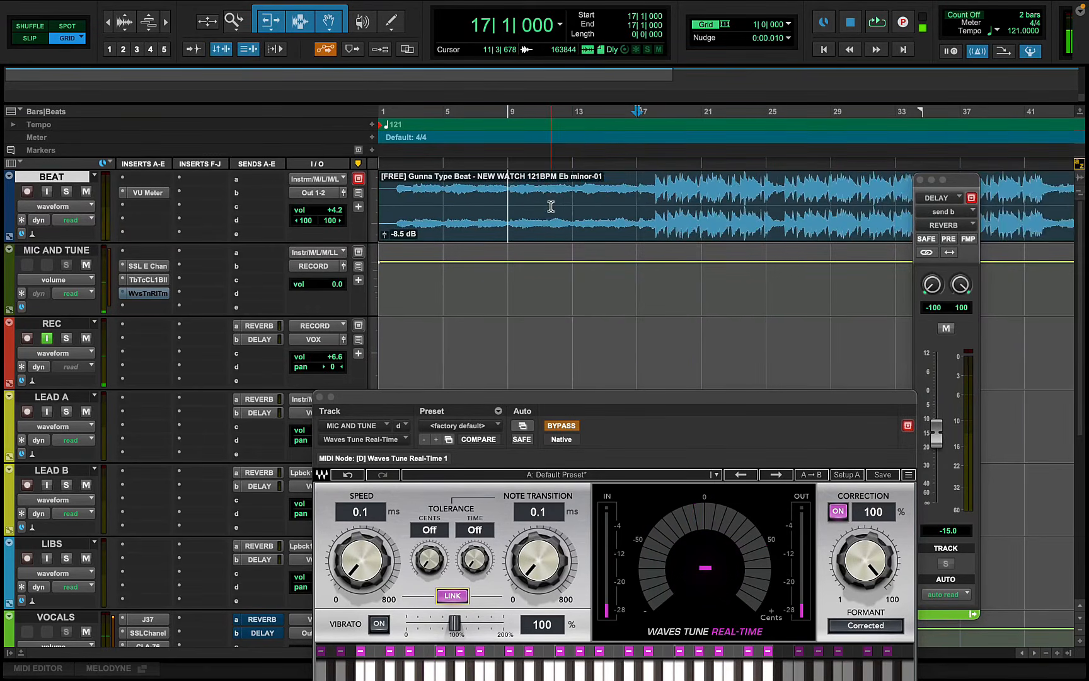
pyautogui.press('Tab')
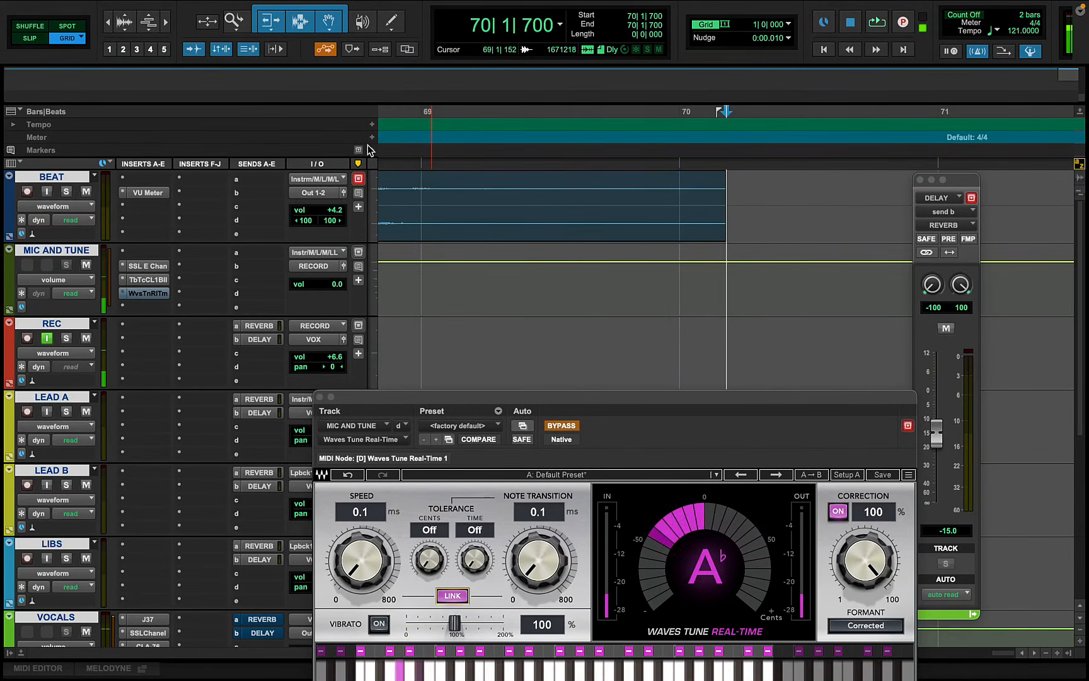
pyautogui.press('r')
pyautogui.press('r')
pyautogui.press('r')
pyautogui.press('r')
pyautogui.press('r')
pyautogui.press('r')
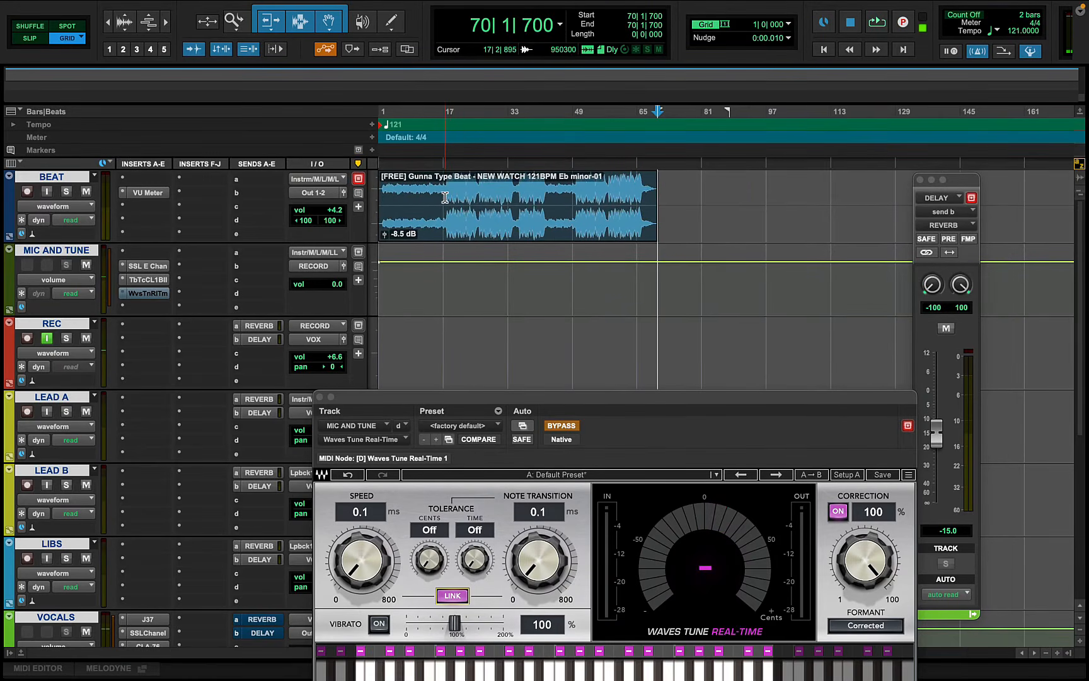
# - Place the cursor at bar 18 on the BEAT track and advance it to the next transient, where the drums enter
pyautogui.click(444, 198)
pyautogui.press('t')
pyautogui.press('t')
pyautogui.press('t')
pyautogui.press('t')
pyautogui.press('t')
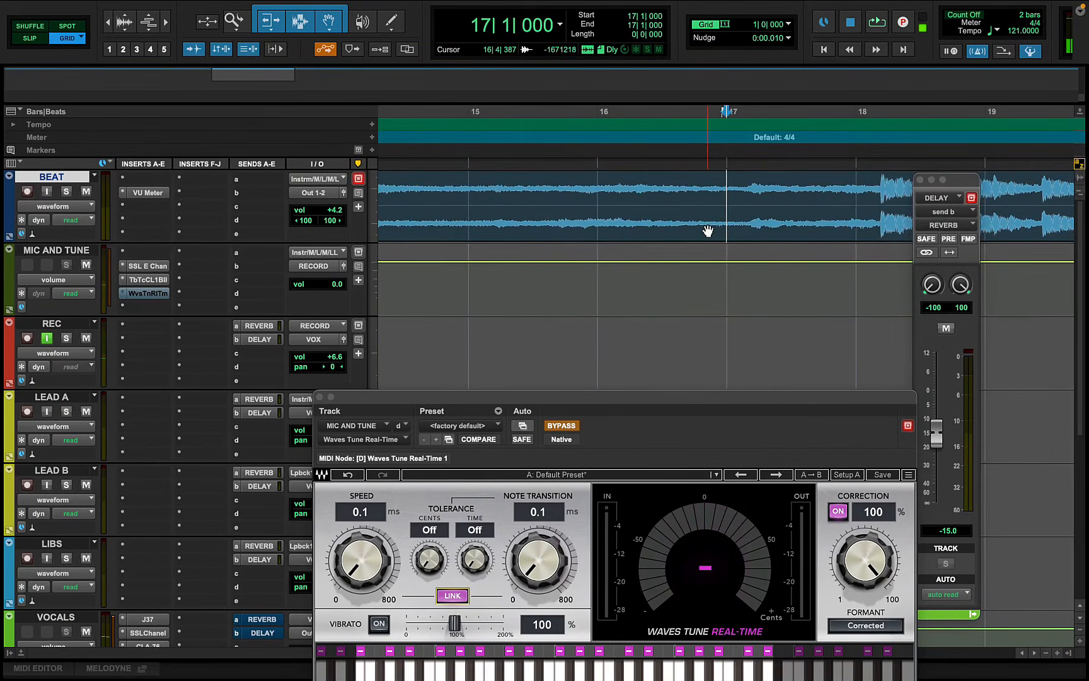
pyautogui.click(852, 196)
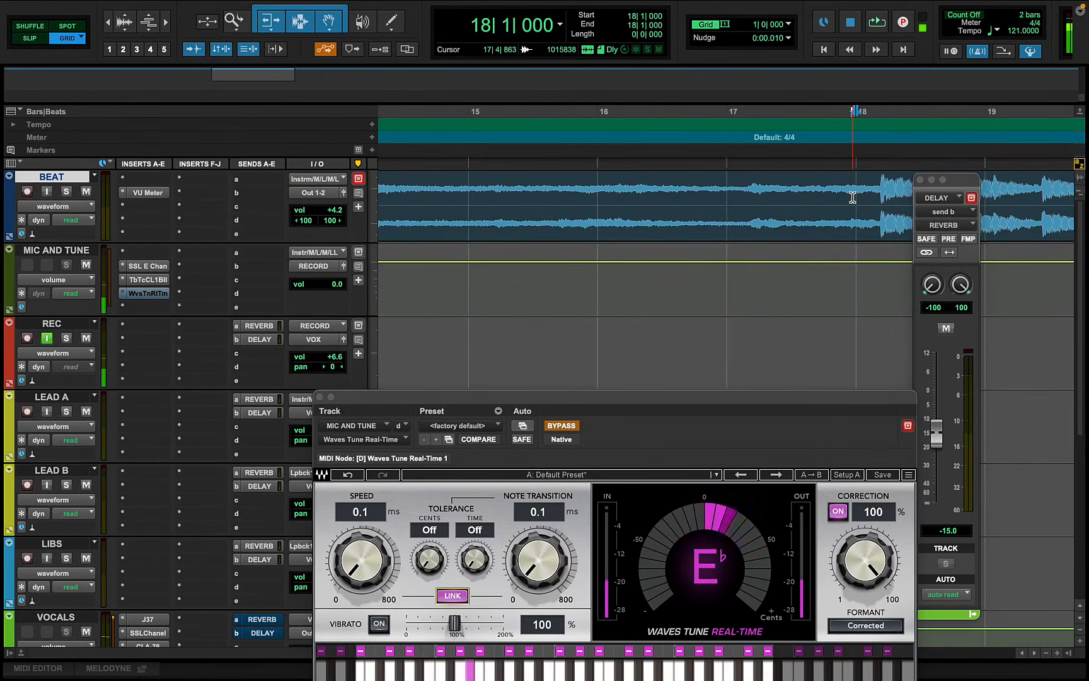
pyautogui.press('Tab')
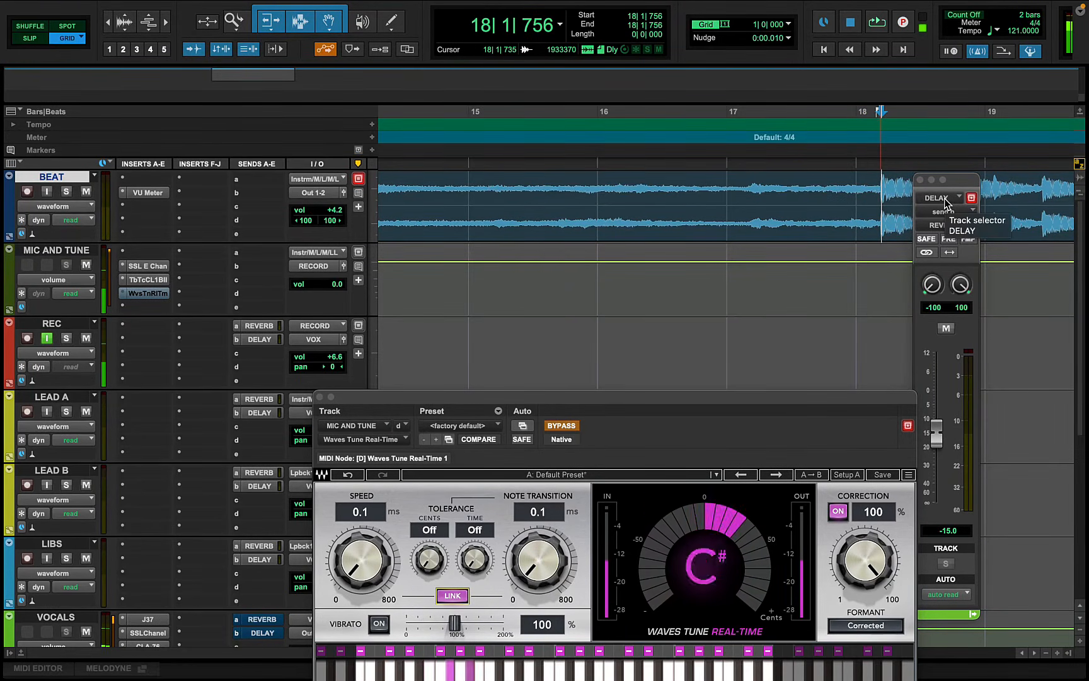
# - Separate the beat clip at the drum transient and snap the clip after the cut to the start of bar 18
pyautogui.press('super+bracketright')
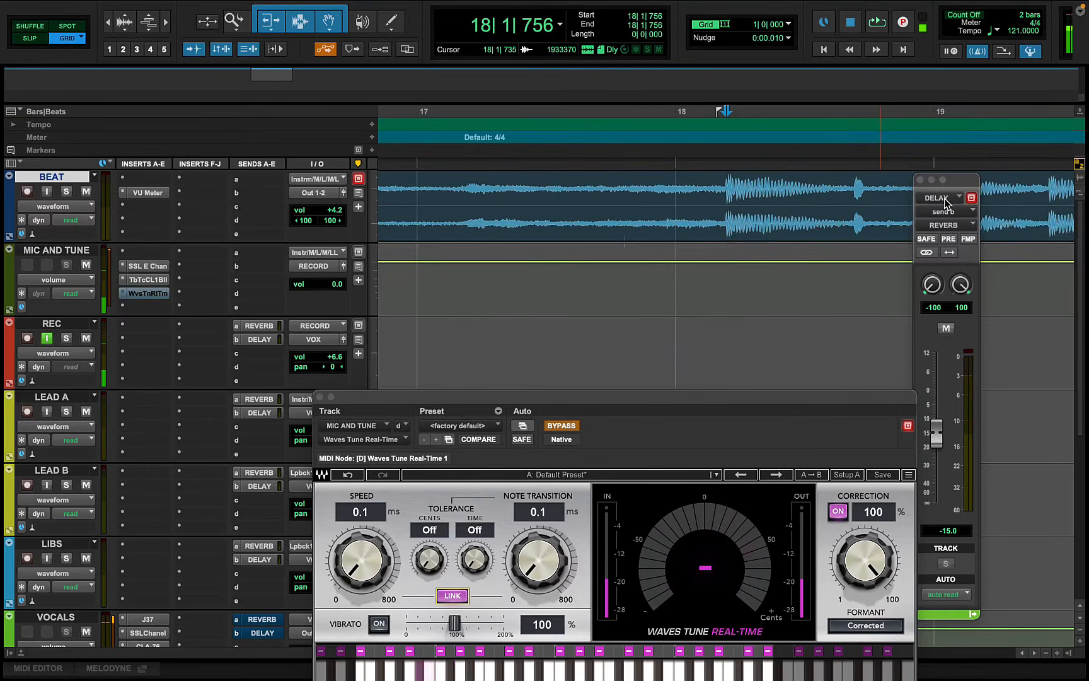
pyautogui.press('t')
pyautogui.press('r')
pyautogui.press('t')
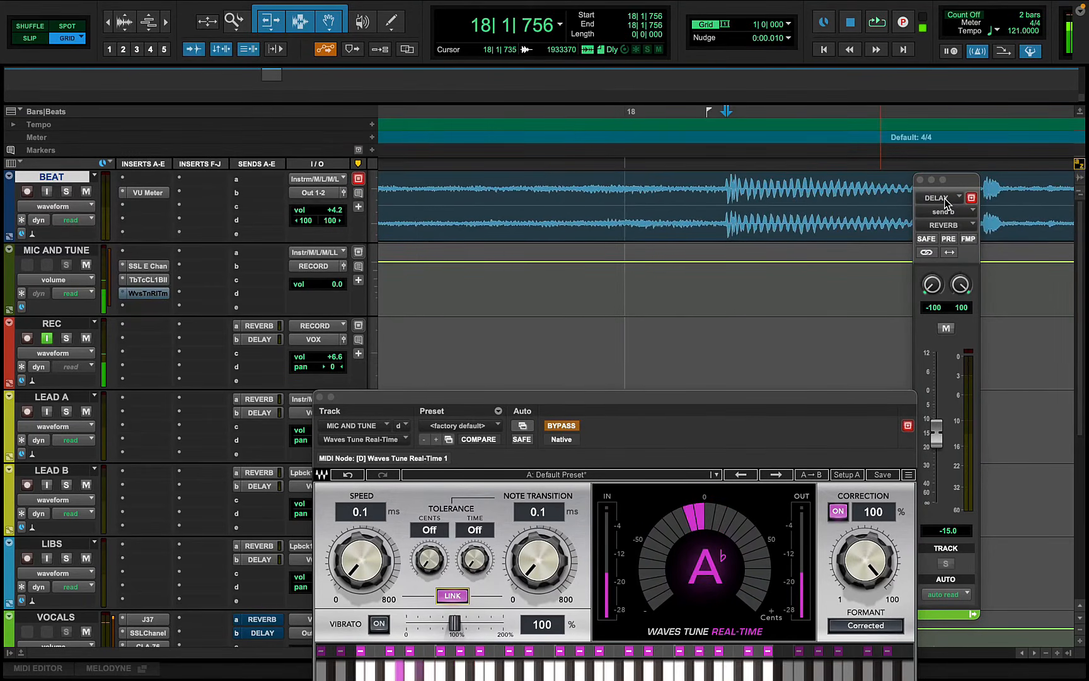
pyautogui.press('t')
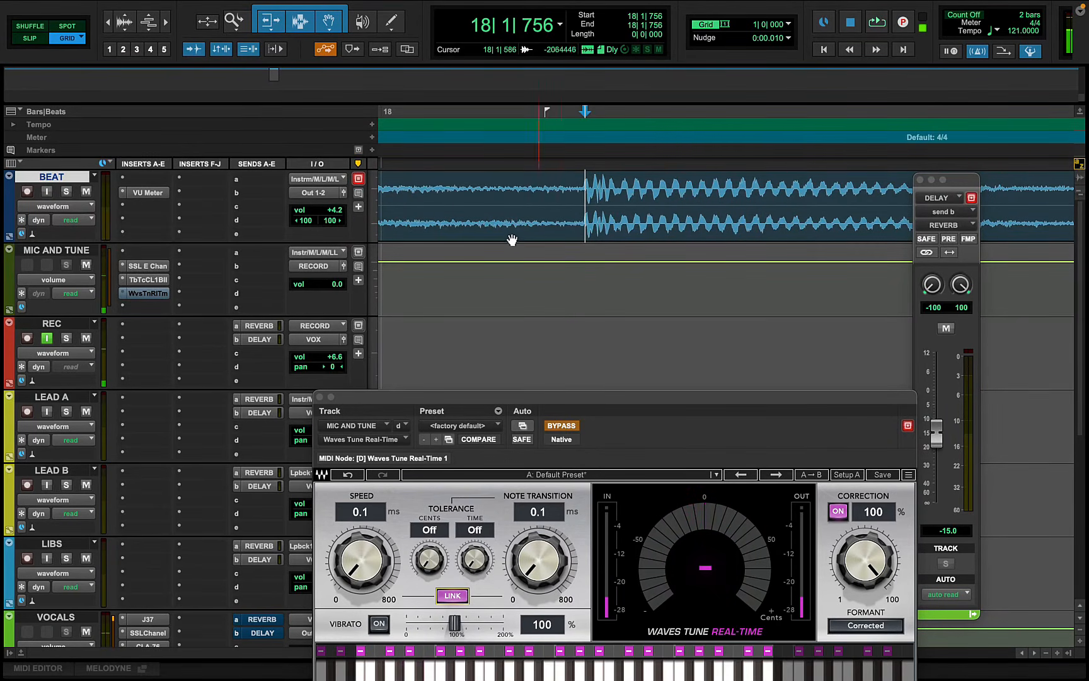
pyautogui.press('r')
pyautogui.press('r')
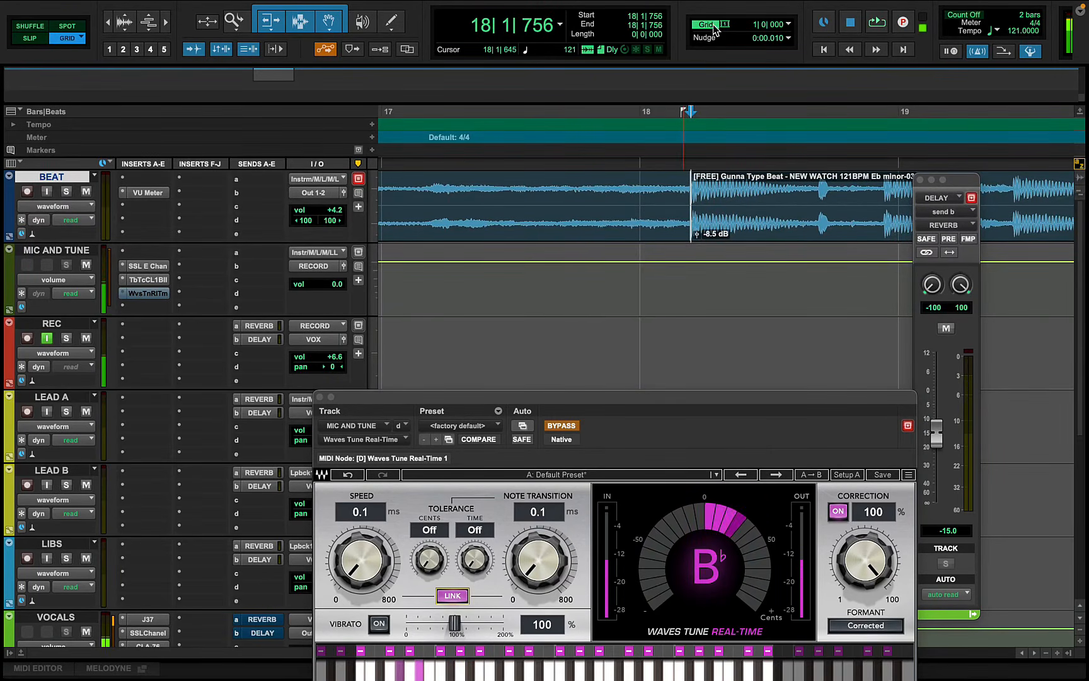
pyautogui.click(783, 215)
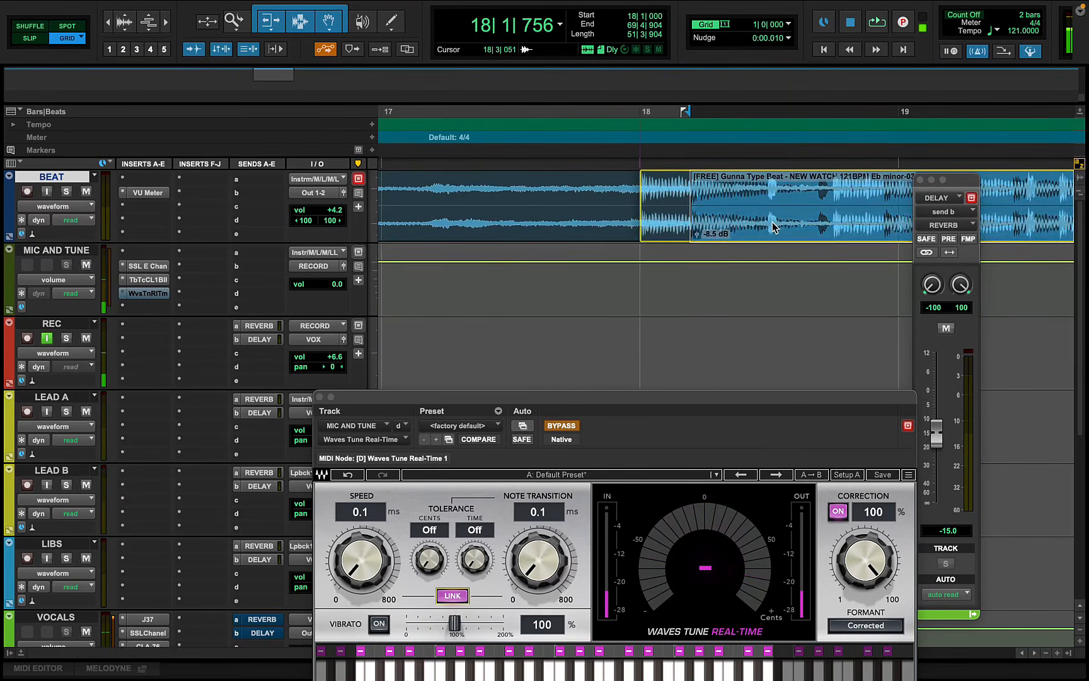
pyautogui.press('space')
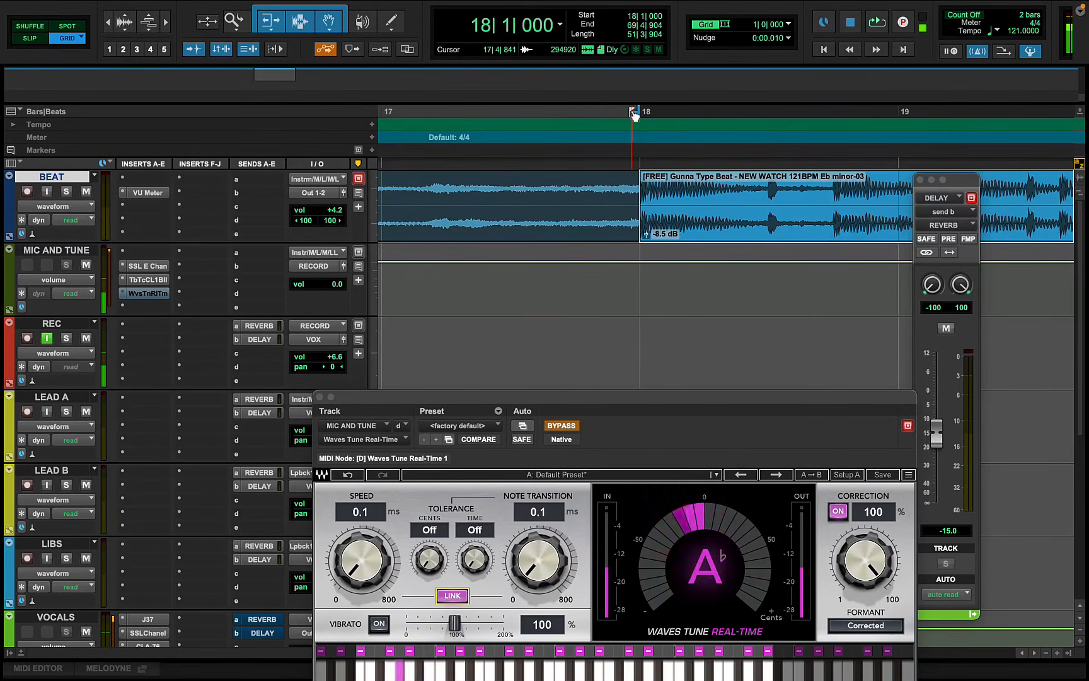
# - Extend the start of the snapped beat clip back to bar 1, covering the leftover intro clip
pyautogui.press('r')
pyautogui.press('r')
pyautogui.press('r')
pyautogui.press('r')
pyautogui.press('r')
pyautogui.press('r')
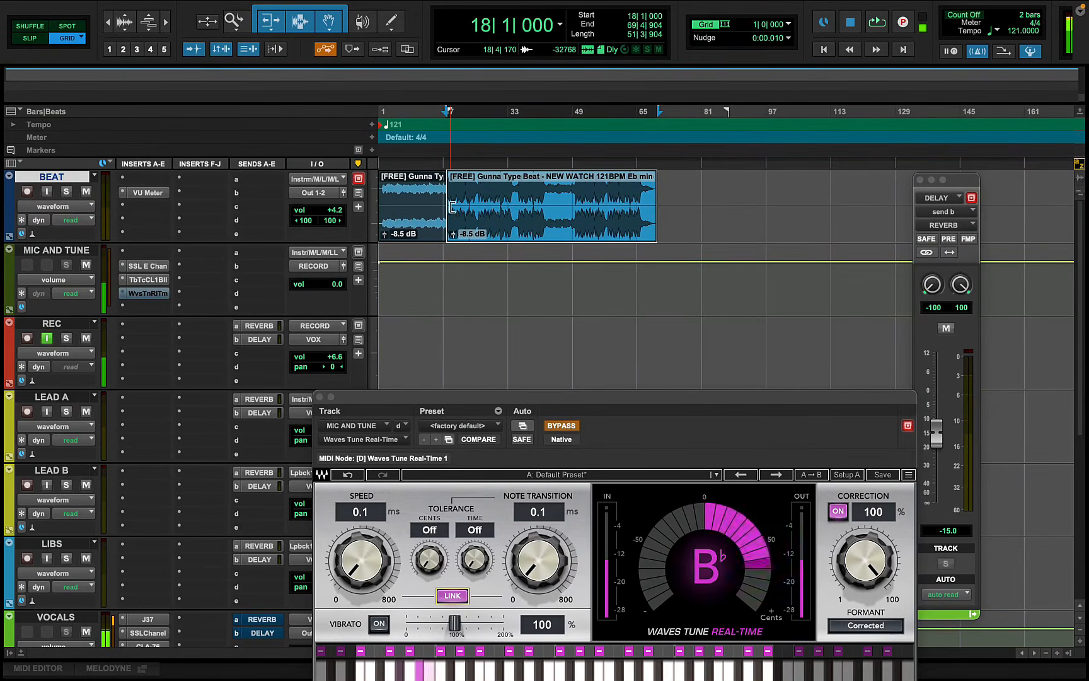
pyautogui.moveTo(450, 206); pyautogui.dragTo(289, 213)
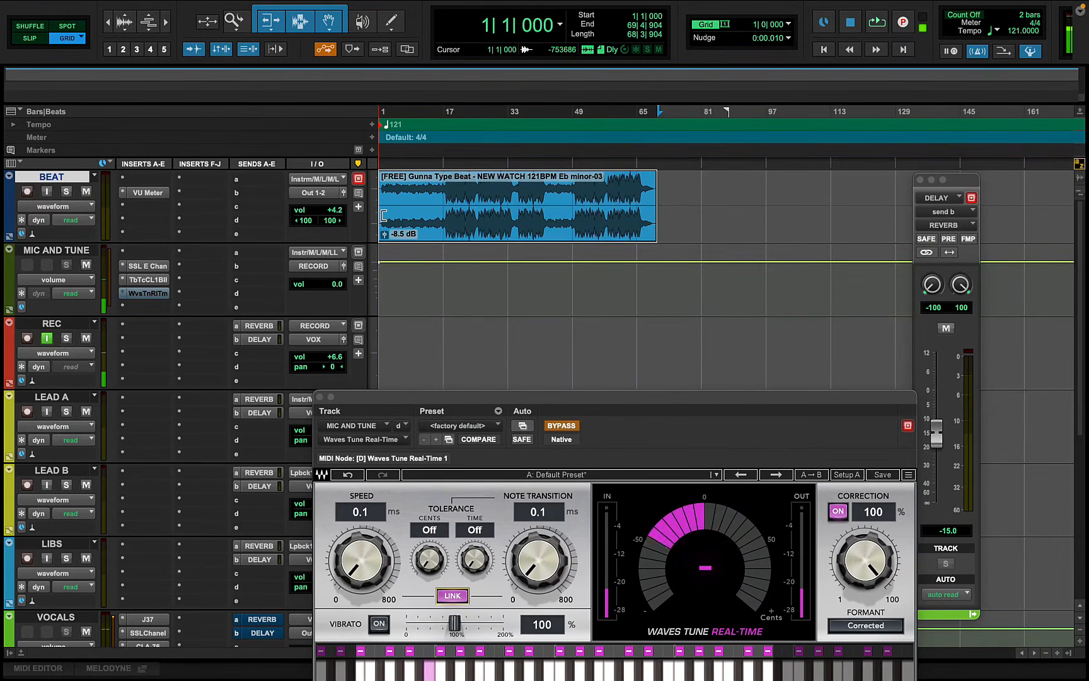
# - Trim the silence off the start of the beat clip up to bar 2
pyautogui.press('t')
pyautogui.press('t')
pyautogui.press('t')
pyautogui.press('t')
pyautogui.press('t')
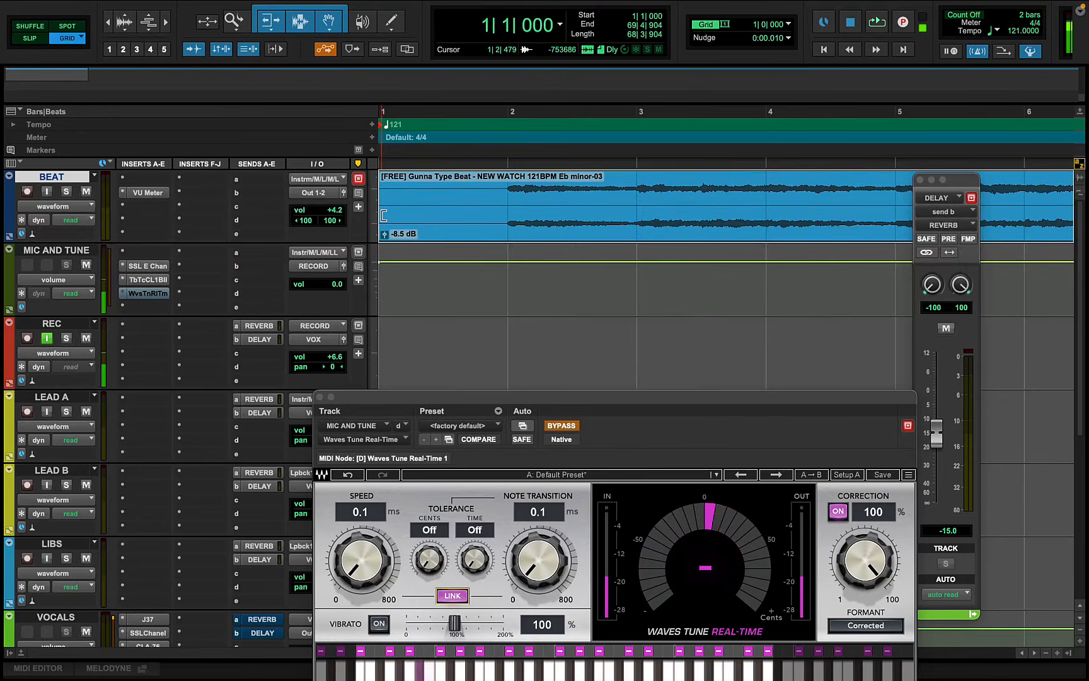
pyautogui.click(507, 184)
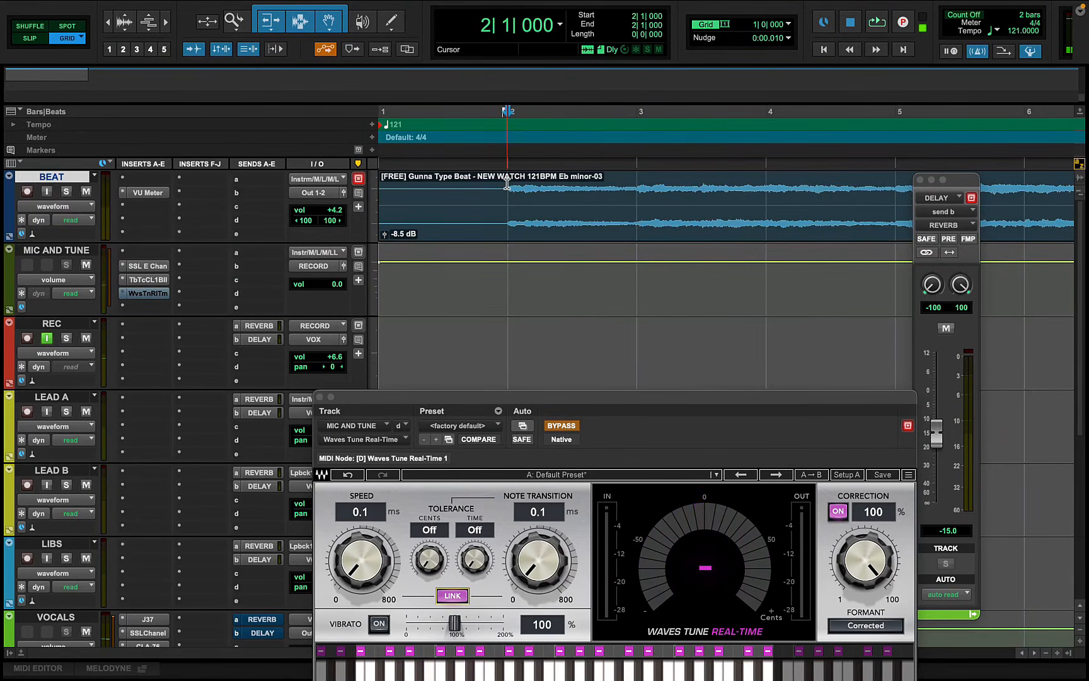
pyautogui.press('t')
pyautogui.press('t')
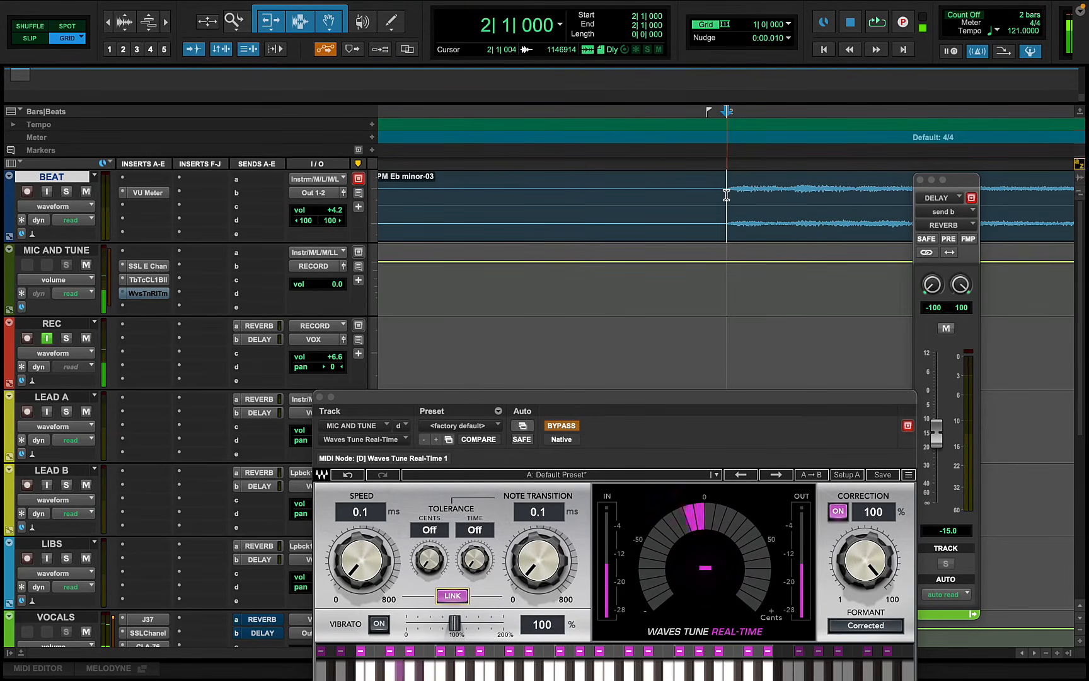
pyautogui.press('a')
# - Move the trimmed beat clip to start at bar 1 of the session
pyautogui.click(788, 225)
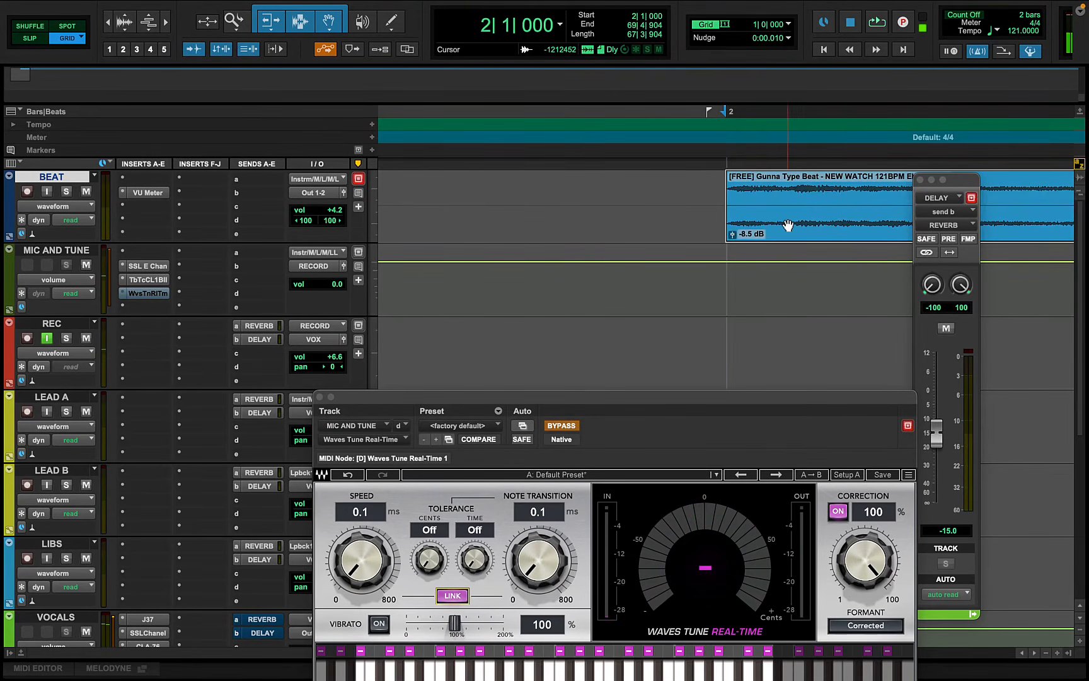
pyautogui.moveTo(787, 225); pyautogui.dragTo(338, 210)
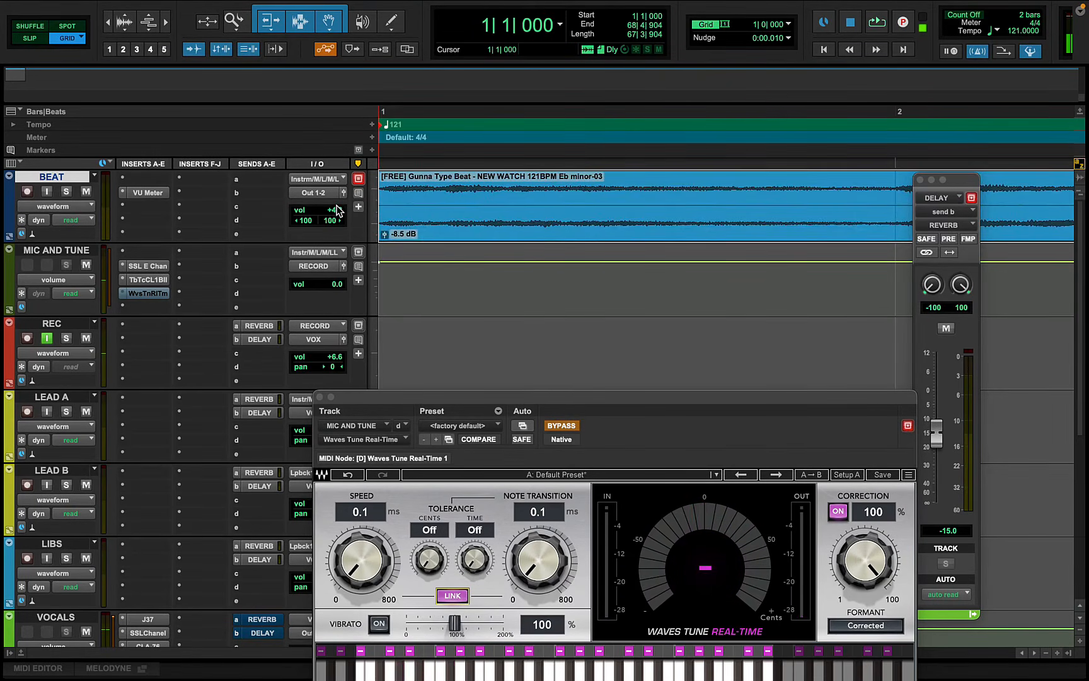
pyautogui.press('r')
pyautogui.press('r')
pyautogui.press('r')
pyautogui.press('r')
pyautogui.press('r')
pyautogui.press('r')
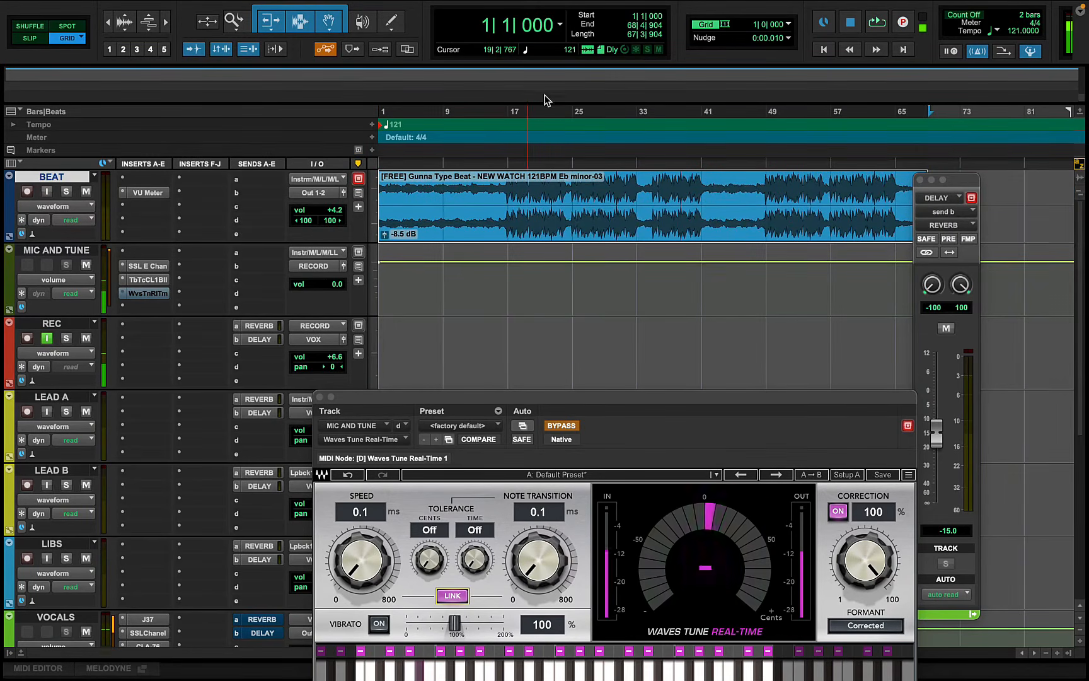
# - Play back bars 17 to 21 of the beat to check its alignment, then stop
pyautogui.press('t')
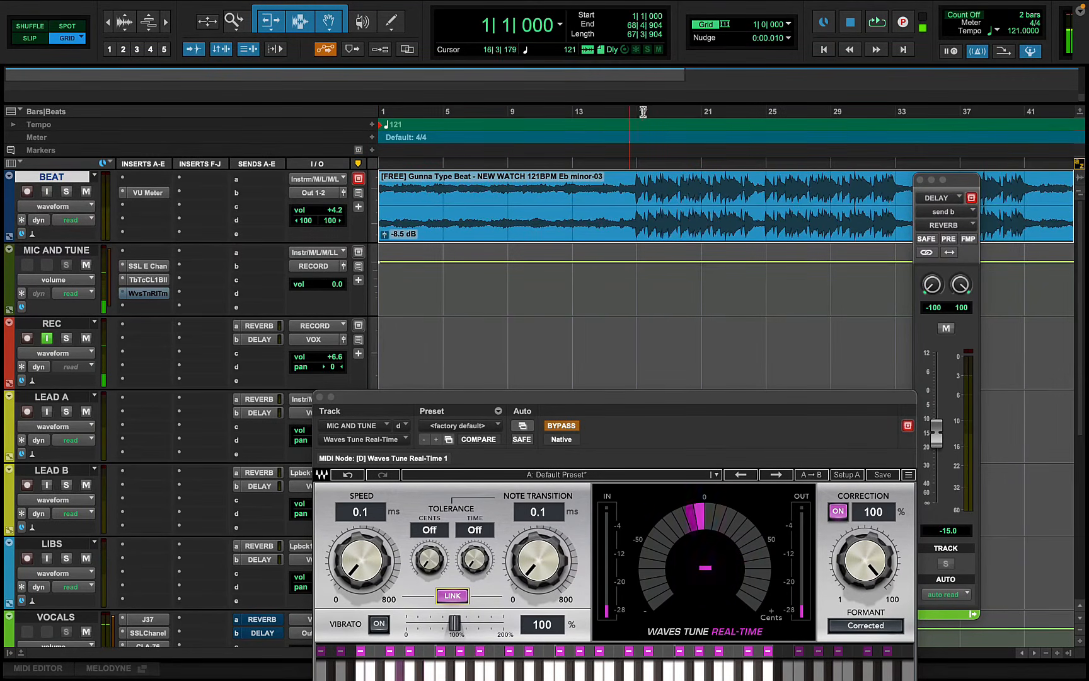
pyautogui.moveTo(643, 112); pyautogui.dragTo(694, 117)
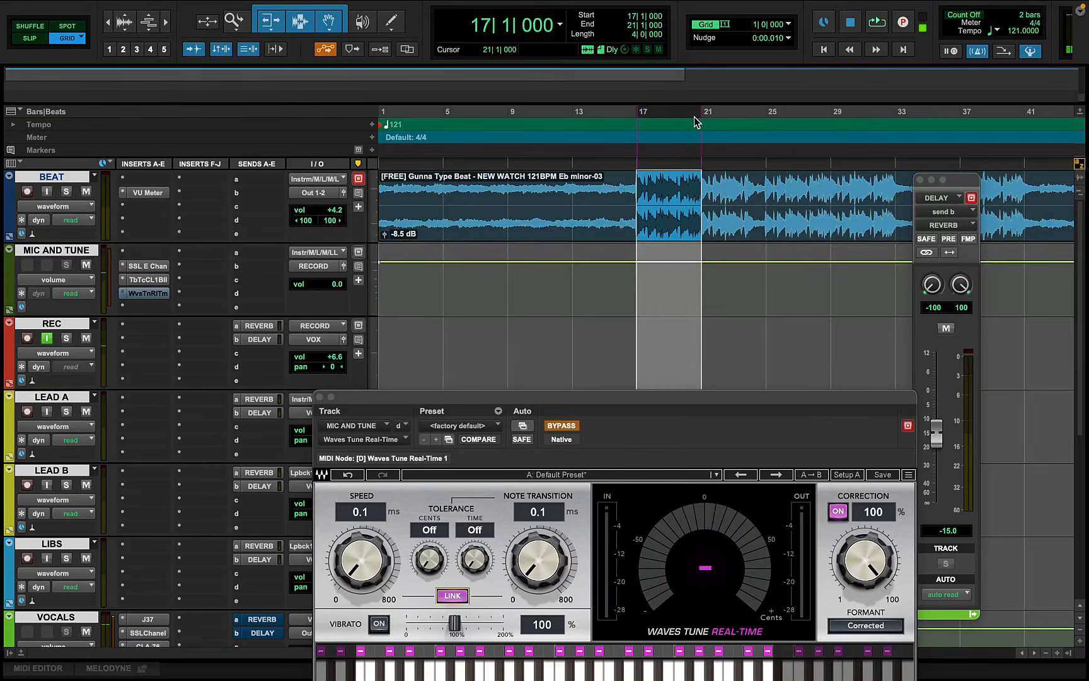
pyautogui.press('space')
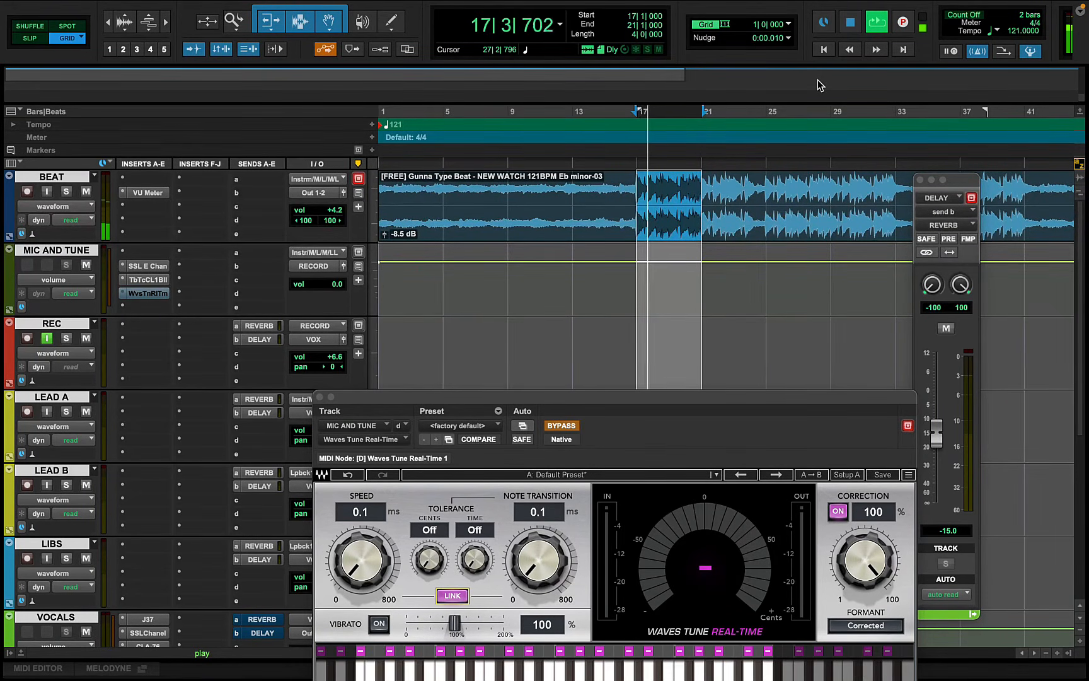
pyautogui.press('space')
pyautogui.click(626, 311)
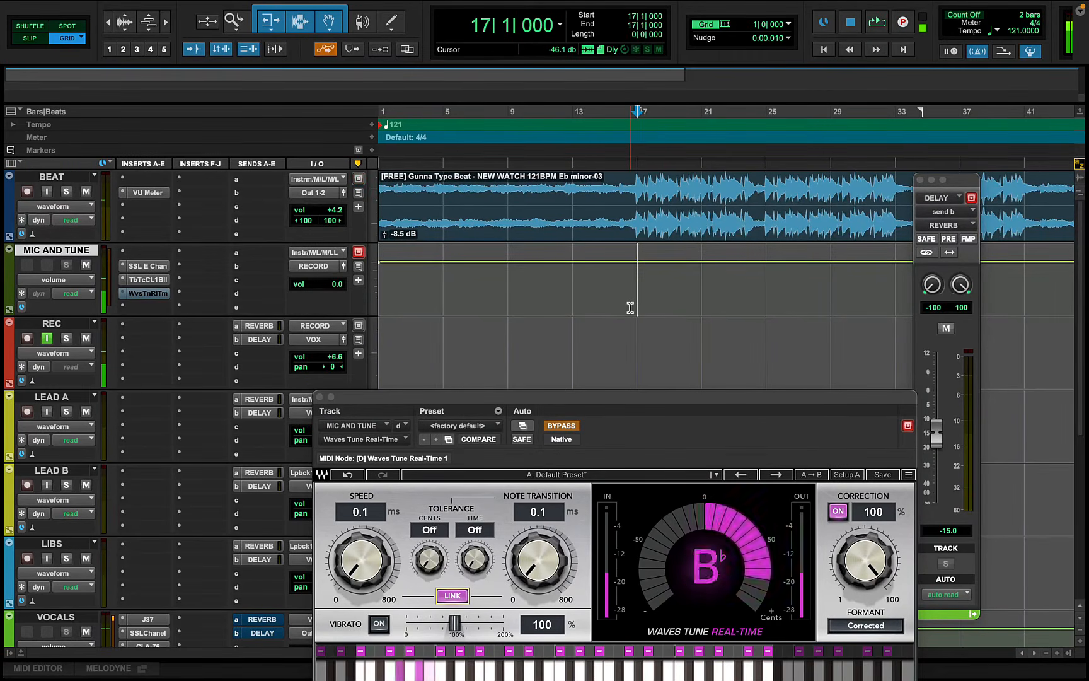
# - Take the Waves Tune Real-Time insert on the MIC AND TUNE track out of bypass and close its window
pyautogui.click(144, 293)
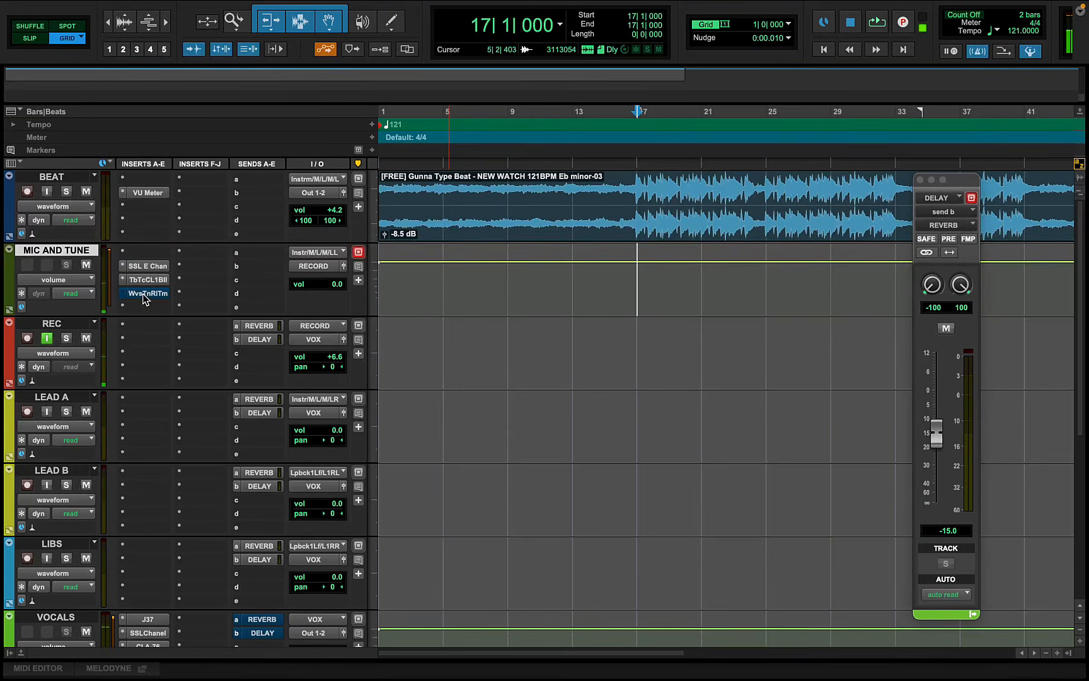
pyautogui.rightClick(144, 295)
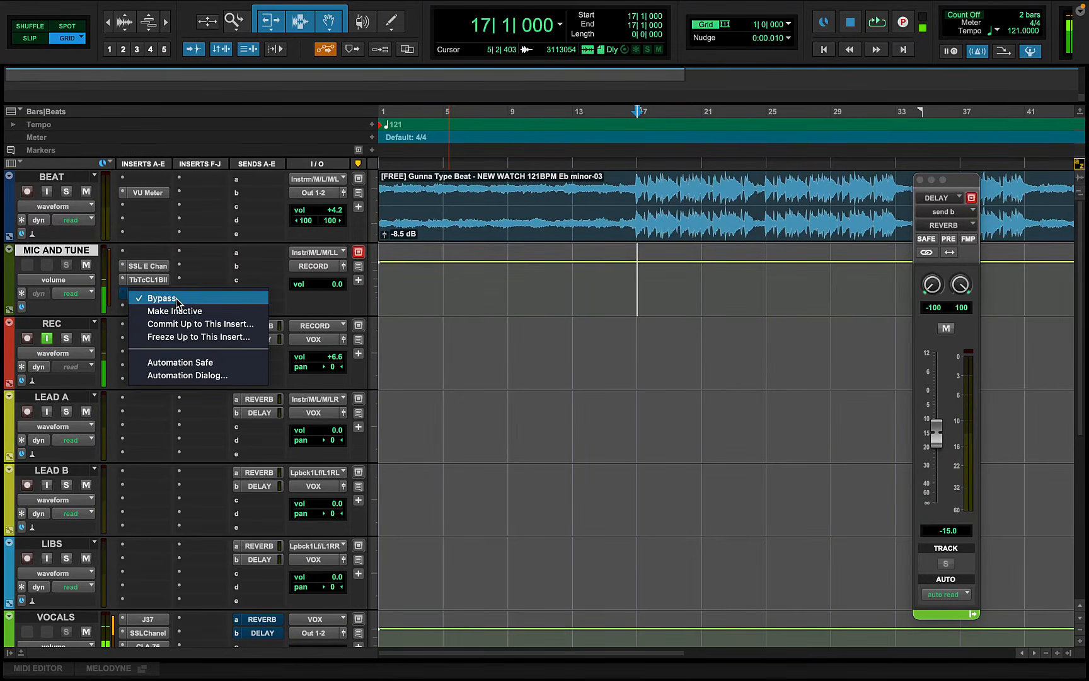
pyautogui.click(177, 300)
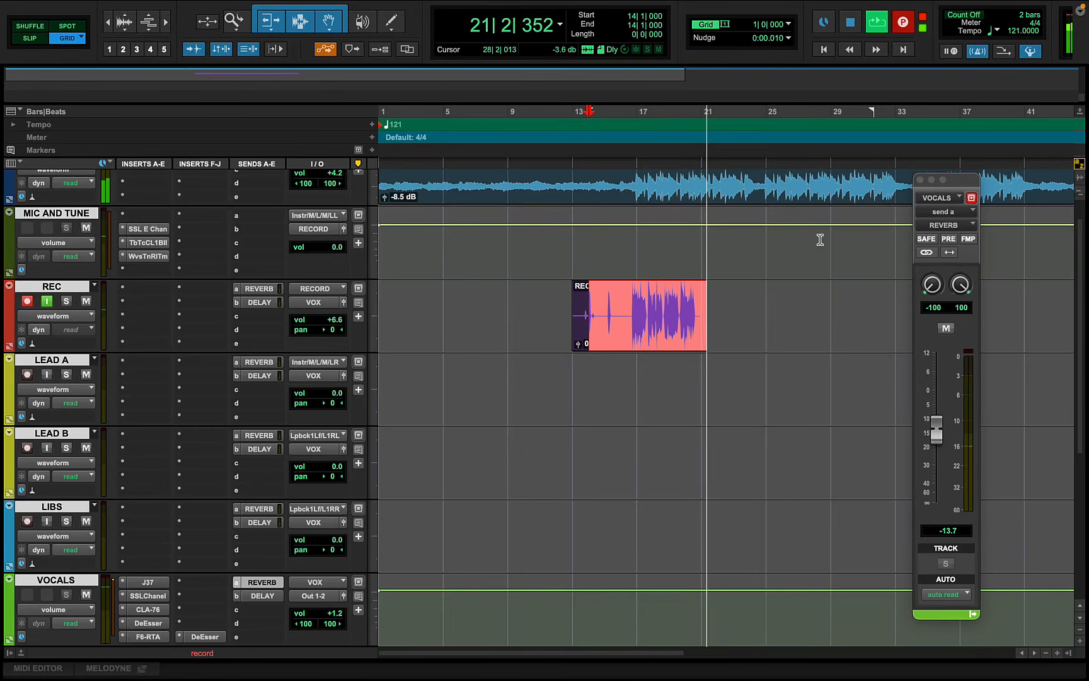
# - Stop recording and move the new vocal take from the REC track to LEAD A, keeping its timeline position
pyautogui.press('space')
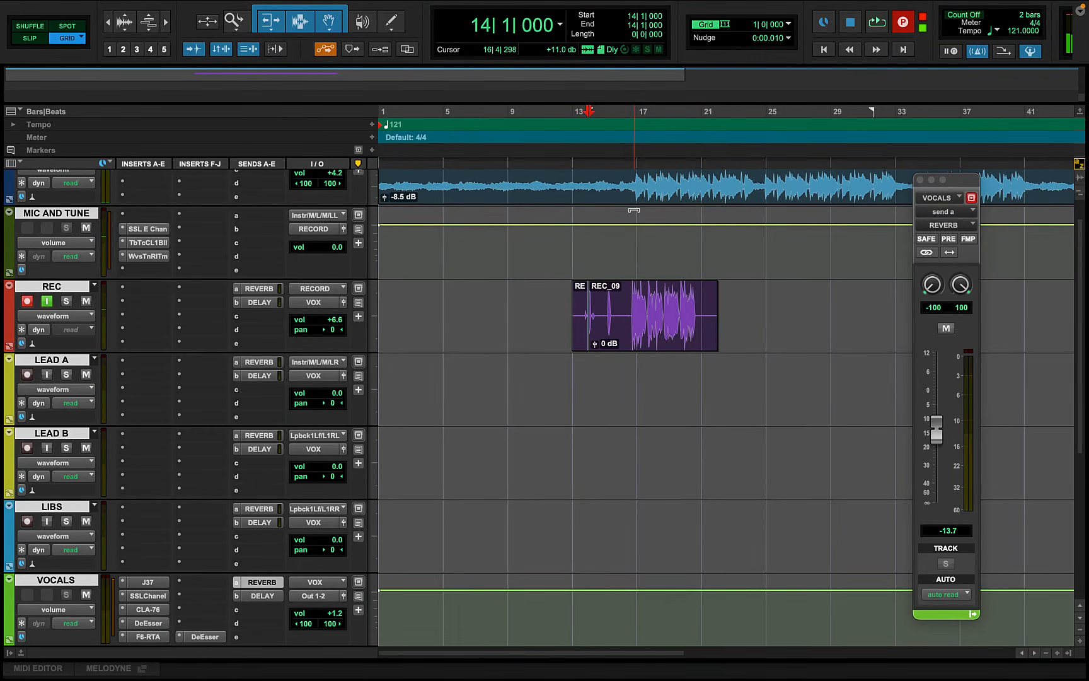
pyautogui.click(656, 347)
pyautogui.moveTo(659, 345); pyautogui.dragTo(699, 387)
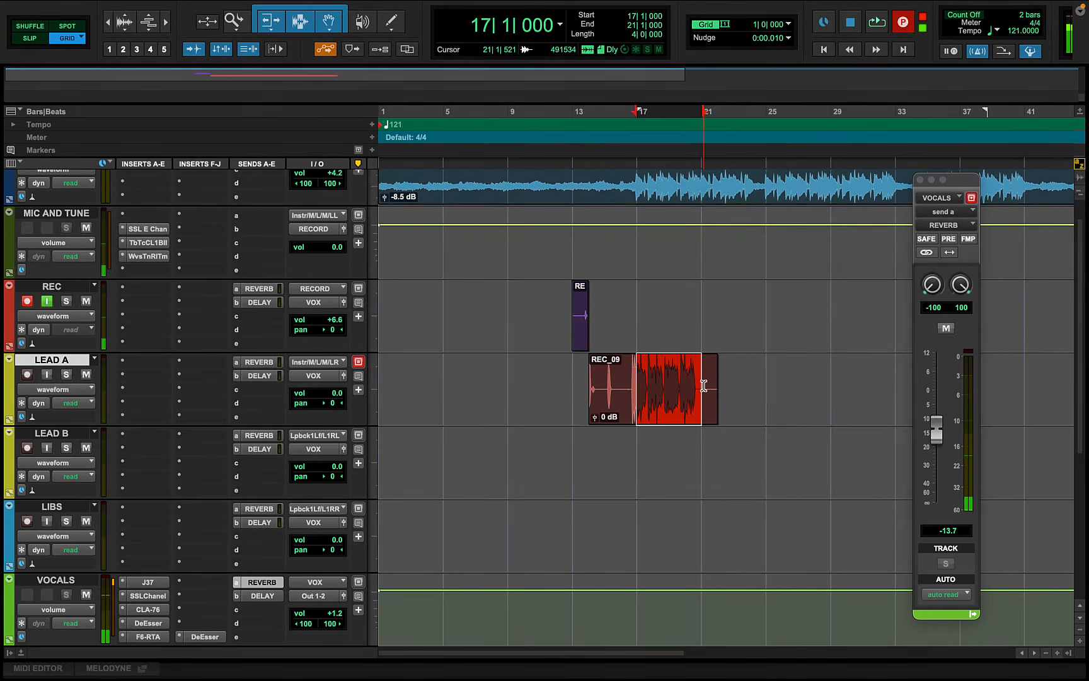
# - Duplicate the LEAD A take's bars 17 to 21 at bar 21, and move the copy to LEAD B with its start extended about one bar earlier
pyautogui.press('super+d')
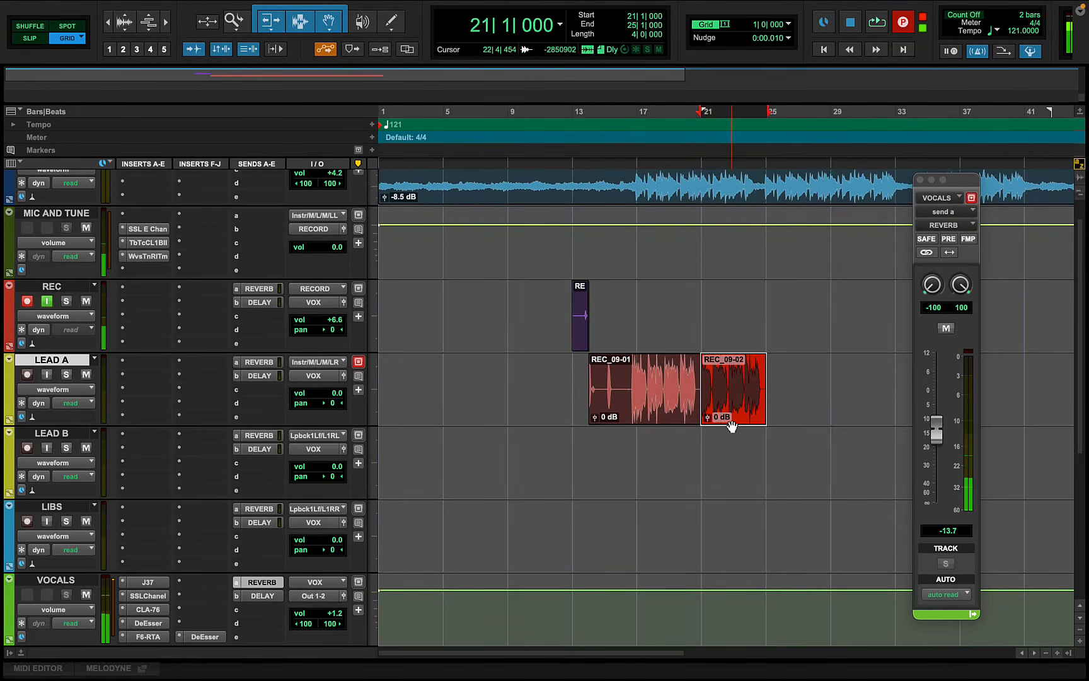
pyautogui.moveTo(731, 427); pyautogui.dragTo(713, 462)
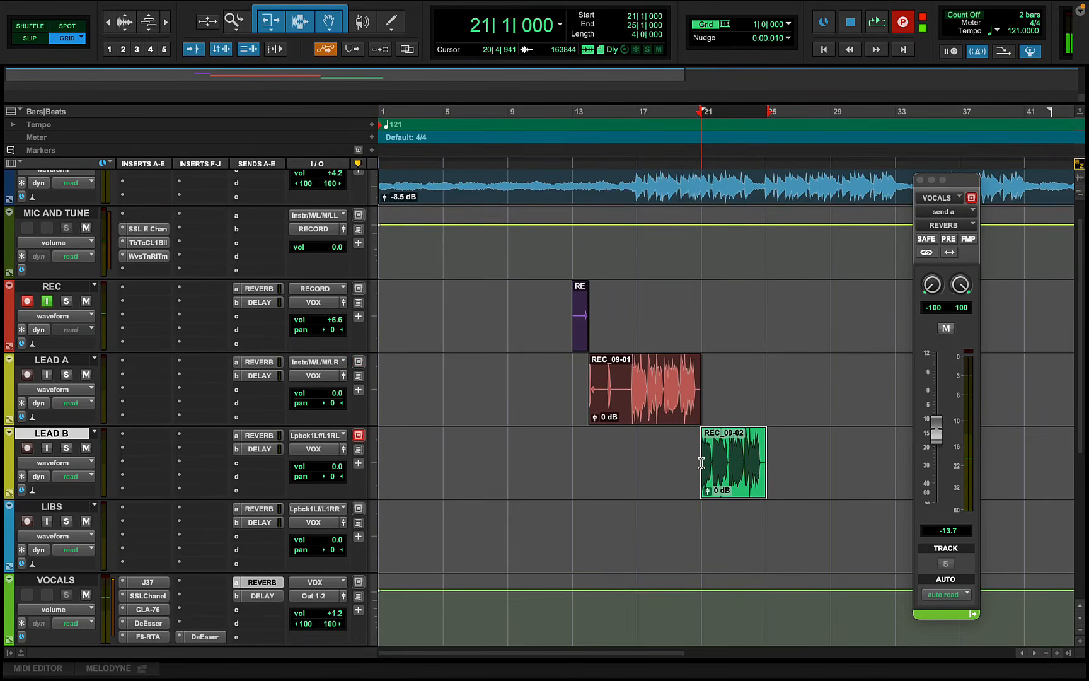
pyautogui.moveTo(706, 458); pyautogui.dragTo(682, 460)
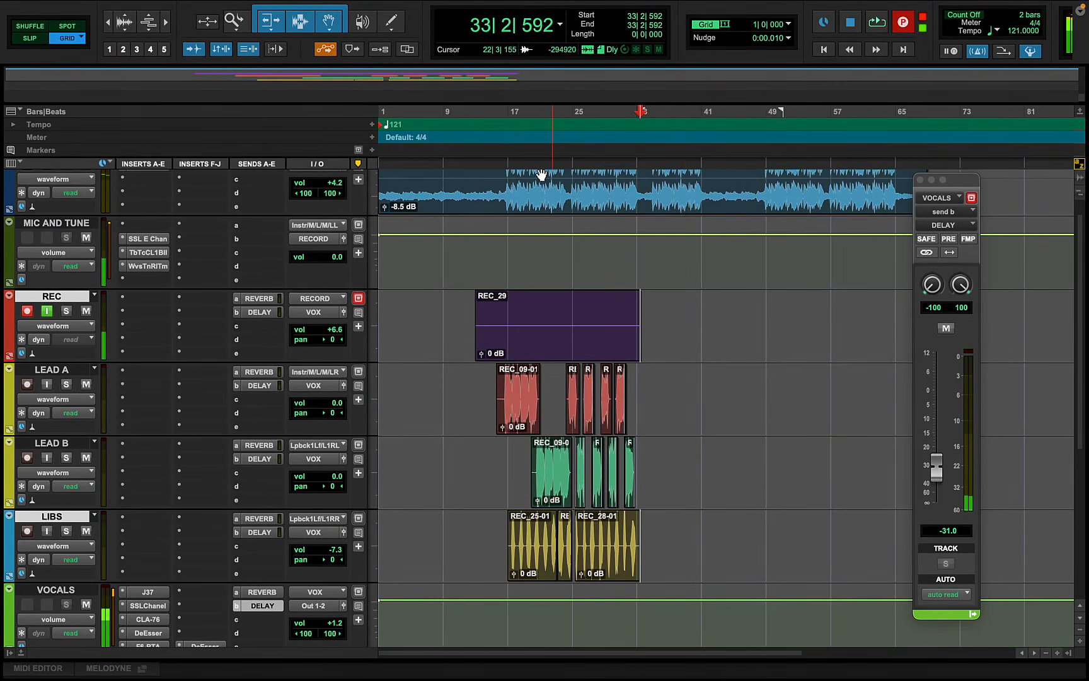
# - Start a recording pass on the REC track from bar 15
pyautogui.click(493, 114)
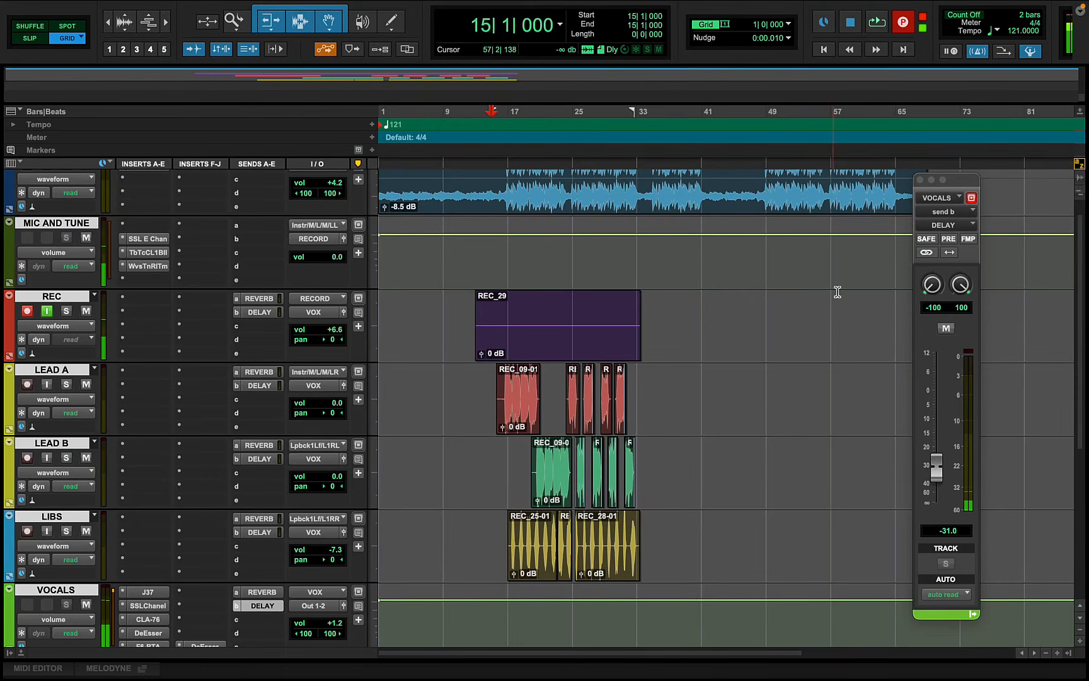
pyautogui.press('space')
pyautogui.scroll(-8, 693, 378)
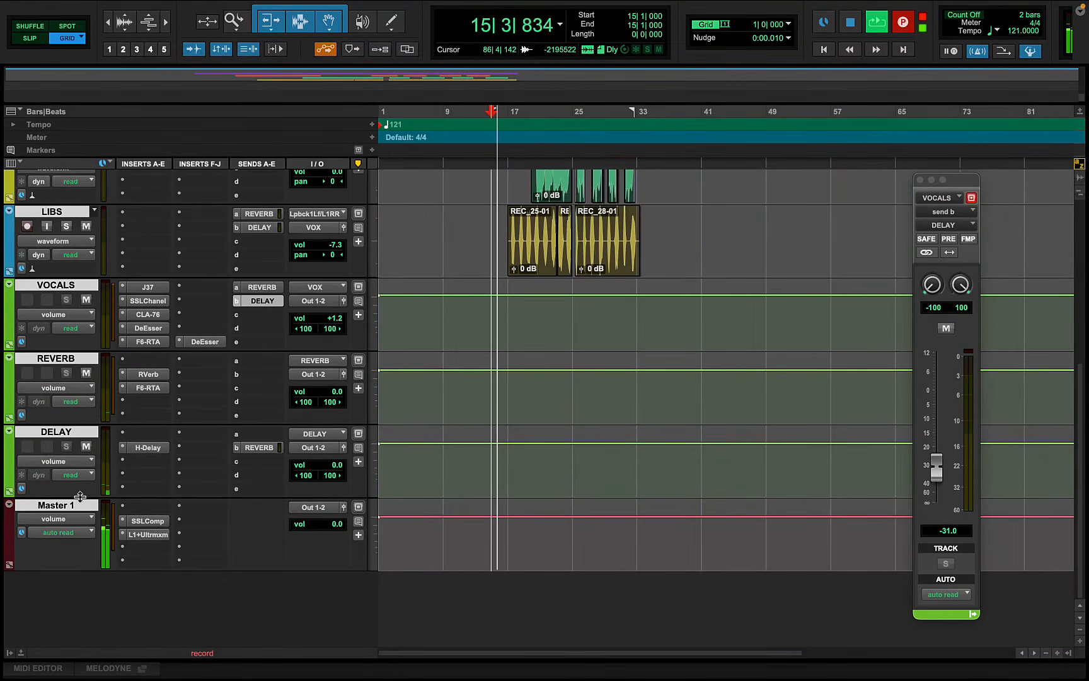
# - Set the Master 1 SSLComp threshold to 11.3, raise its make-up gain slightly, and compare the sound with and without bypass
pyautogui.click(146, 521)
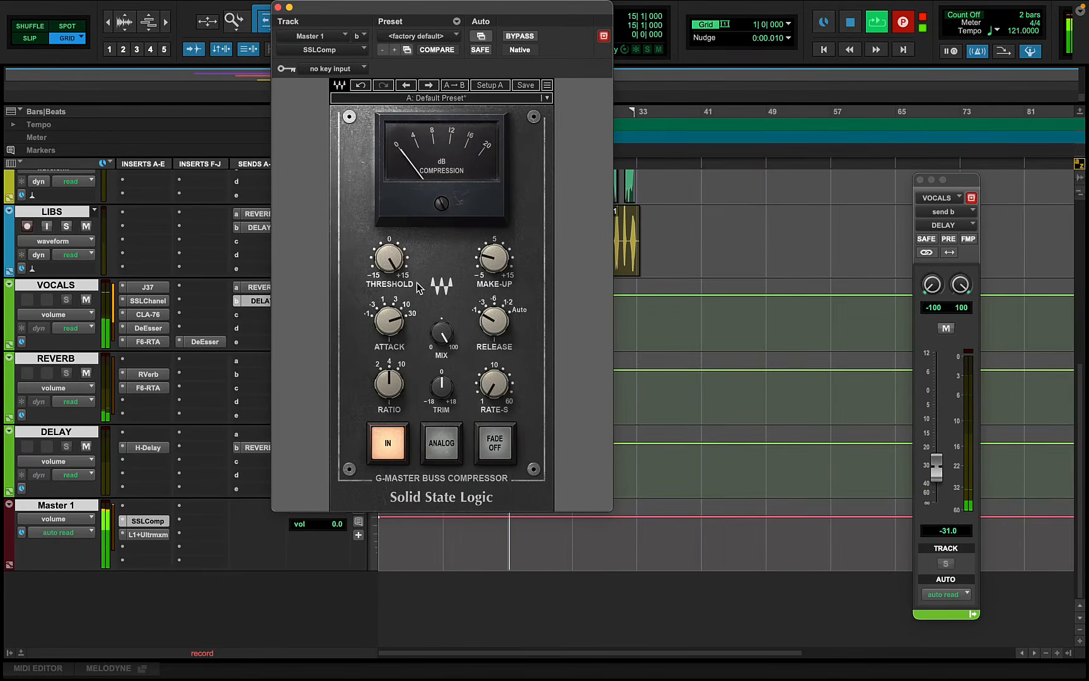
pyautogui.moveTo(396, 267); pyautogui.dragTo(395, 271)
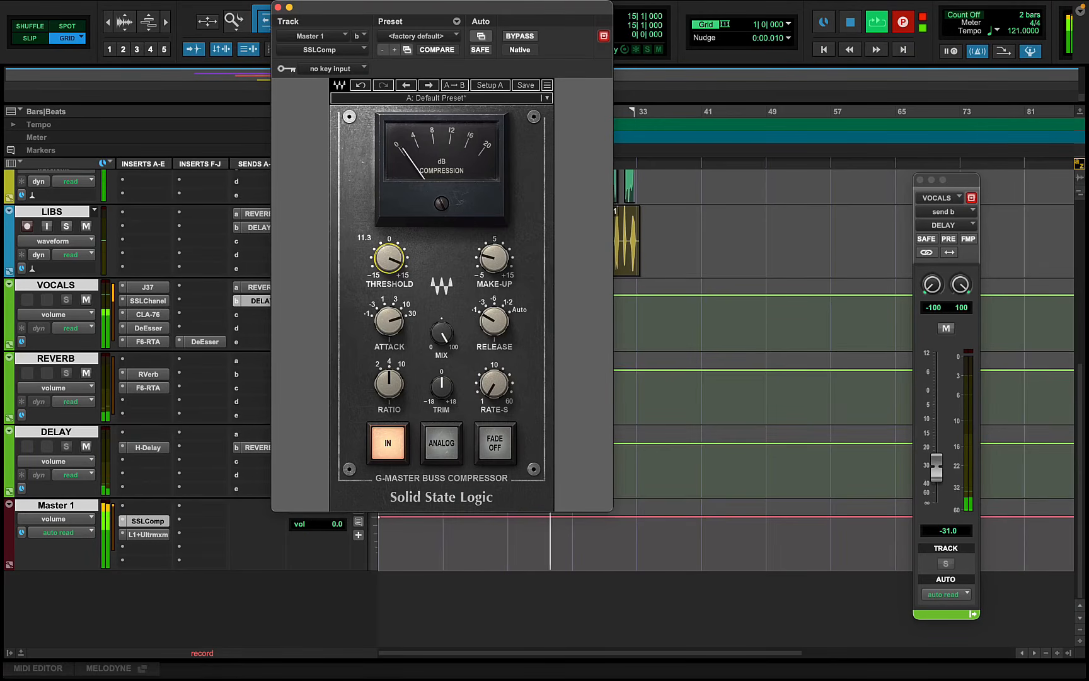
pyautogui.click(484, 261)
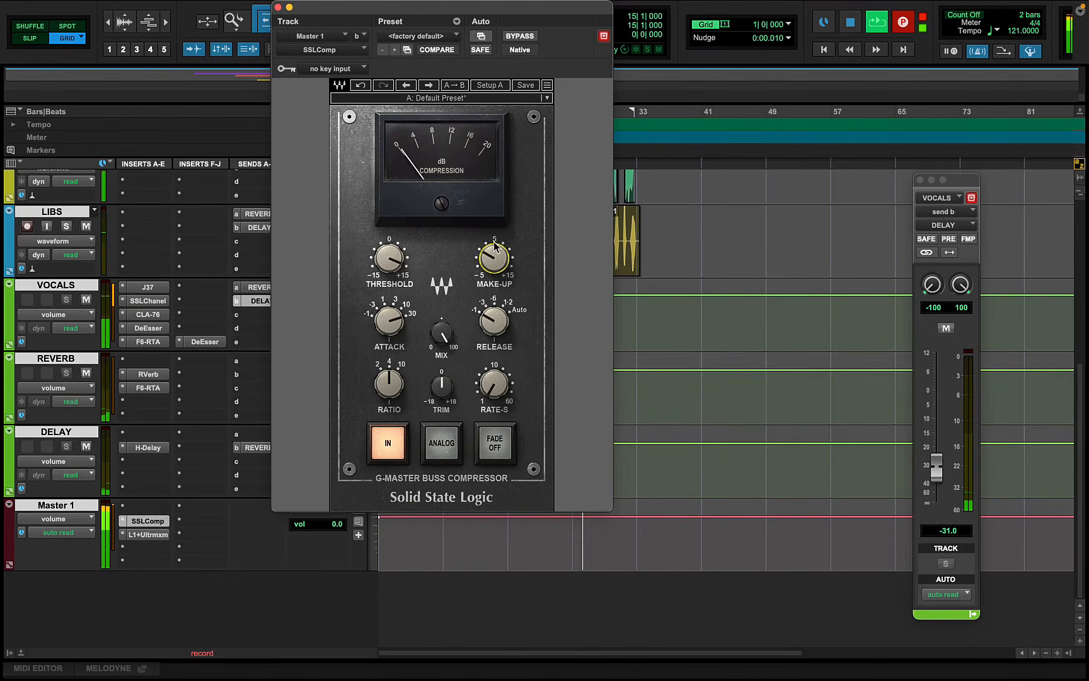
pyautogui.click(519, 37)
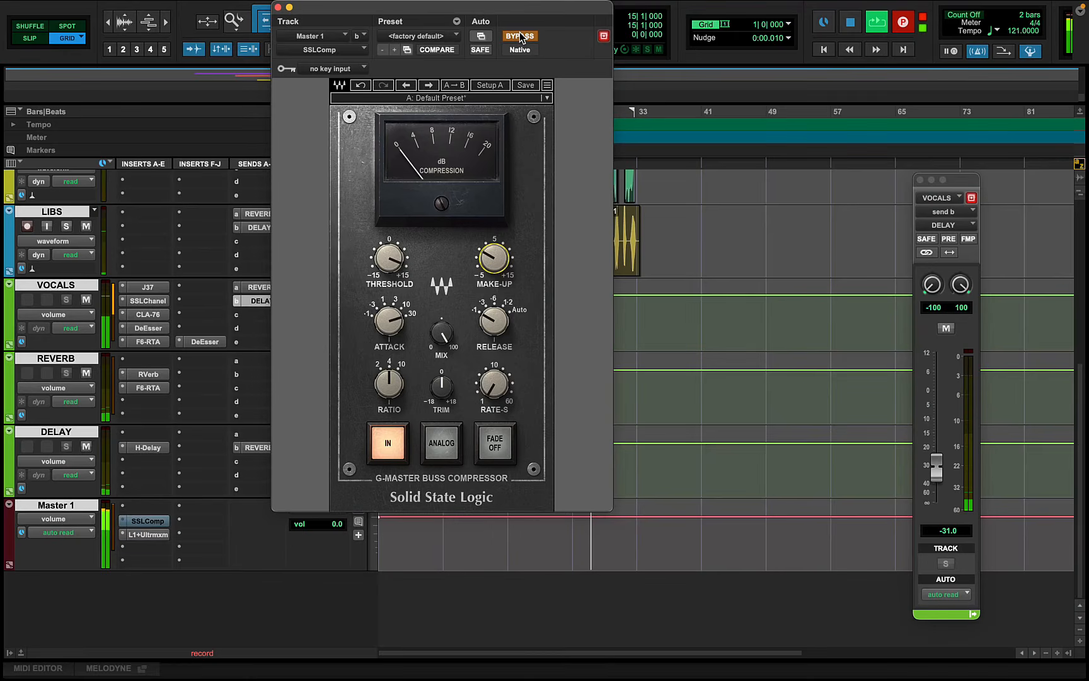
pyautogui.click(519, 37)
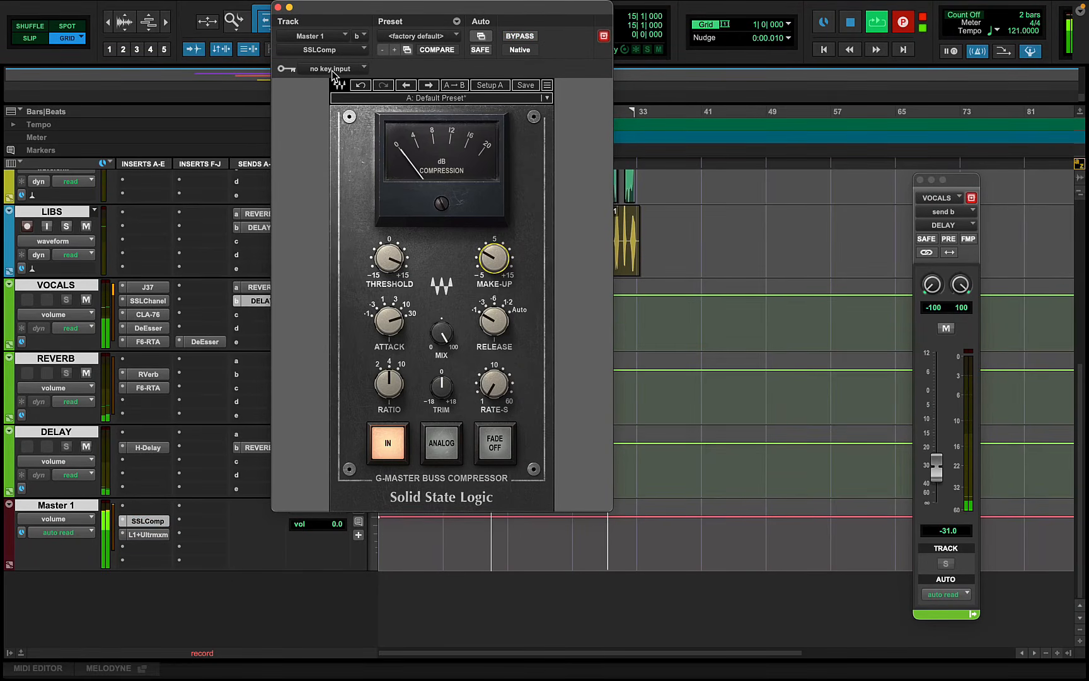
pyautogui.click(278, 7)
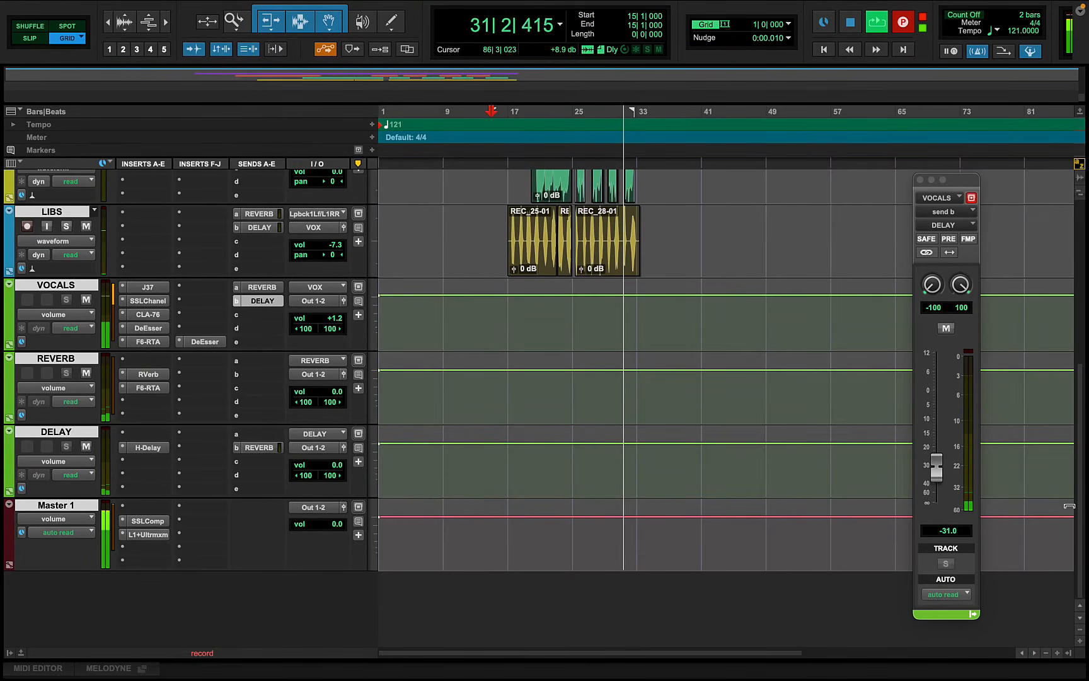
# - Stop the recording pass on the REC track just past bar 34
pyautogui.scroll(2, 1076, 469)
pyautogui.scroll(5, 1062, 381)
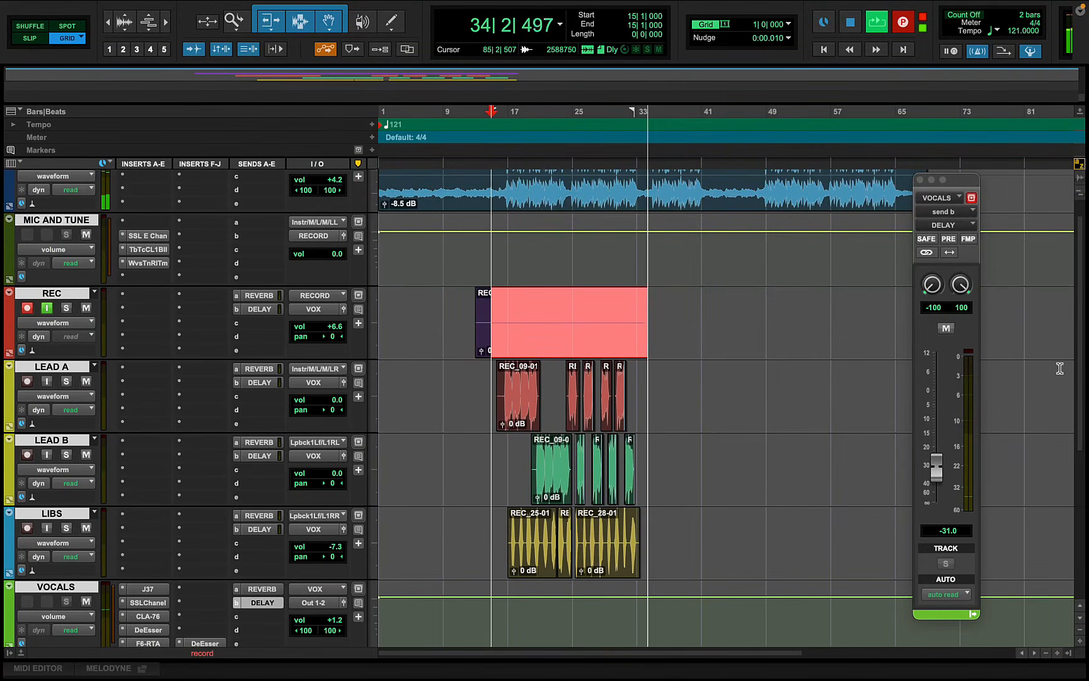
pyautogui.press('space')
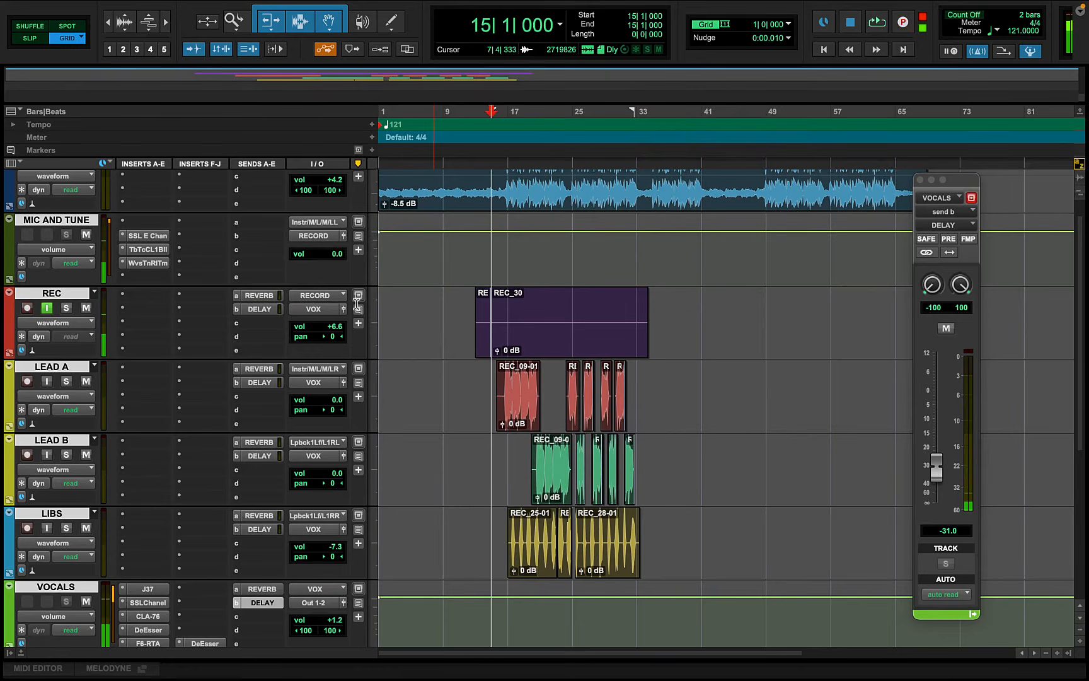
# - Insert a mono REQ 6 equalizer on the LIBS track
pyautogui.click(131, 528)
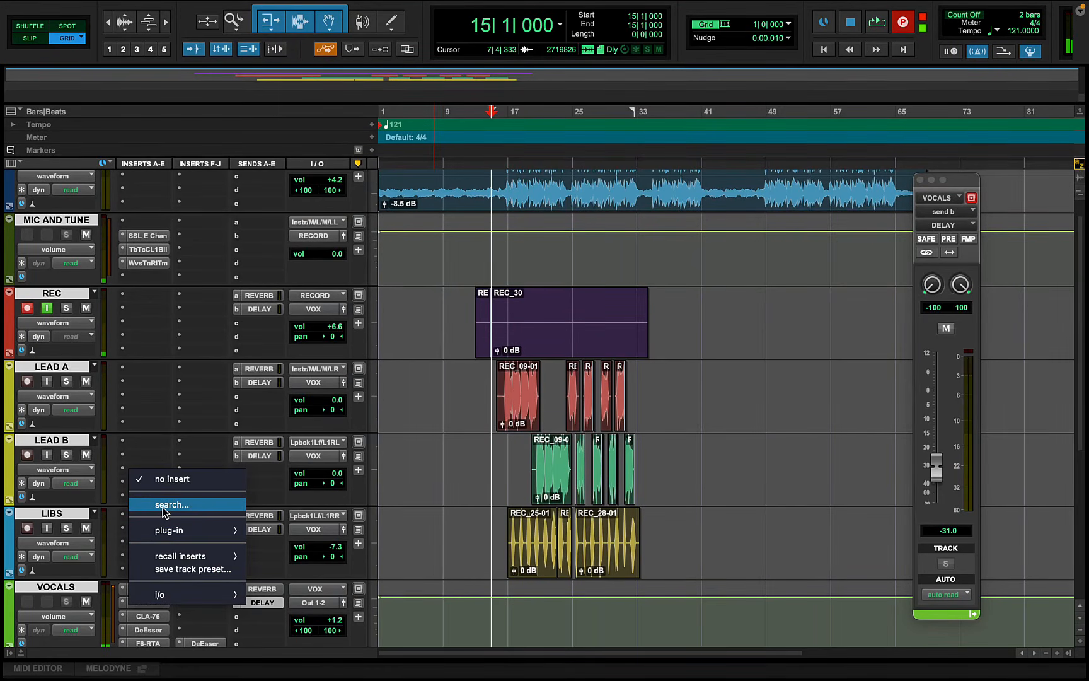
pyautogui.click(164, 505)
pyautogui.write('REQ')
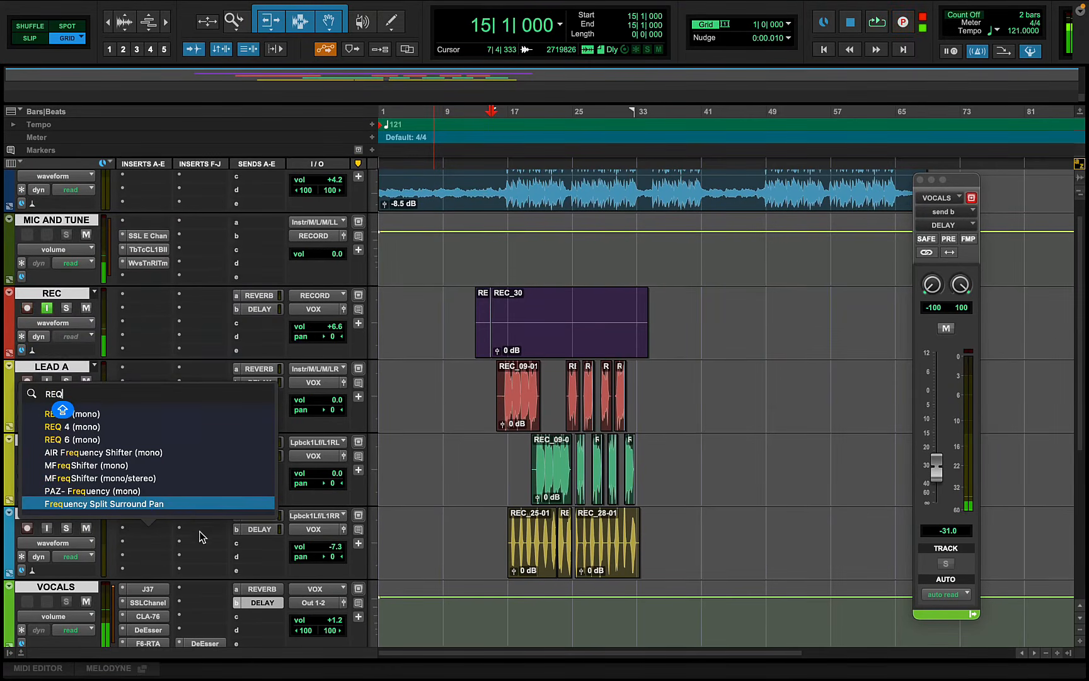
pyautogui.click(94, 439)
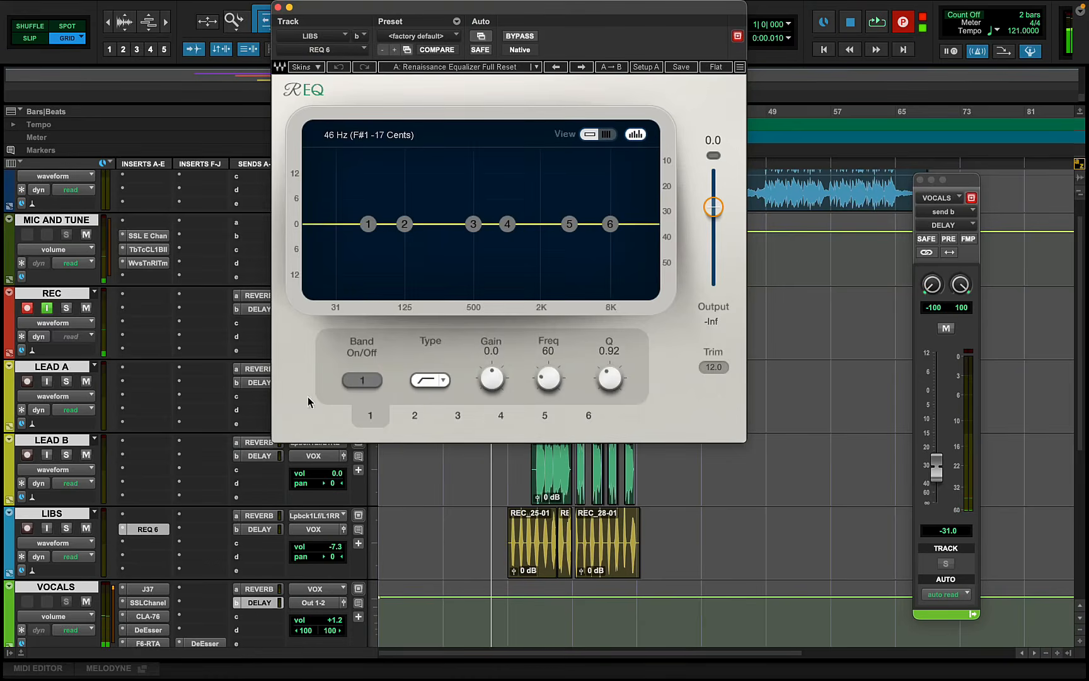
# - Load the artist preset On The Old Phone into the LIBS track's REQ 6 and close the plug-in window
pyautogui.click(491, 67)
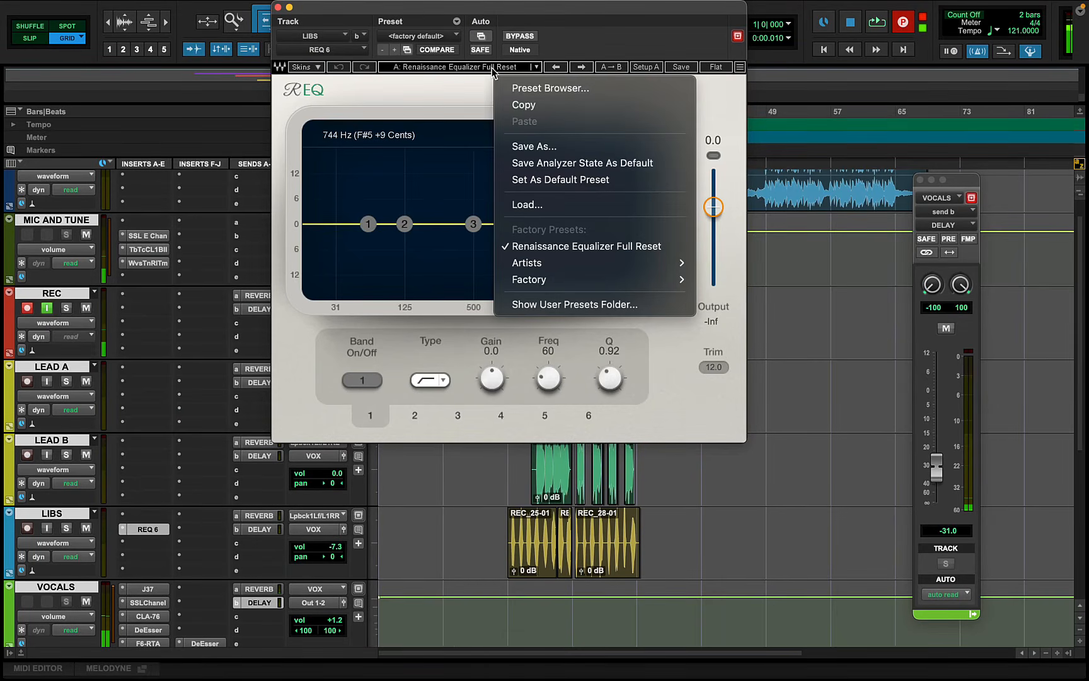
pyautogui.moveTo(629, 271)
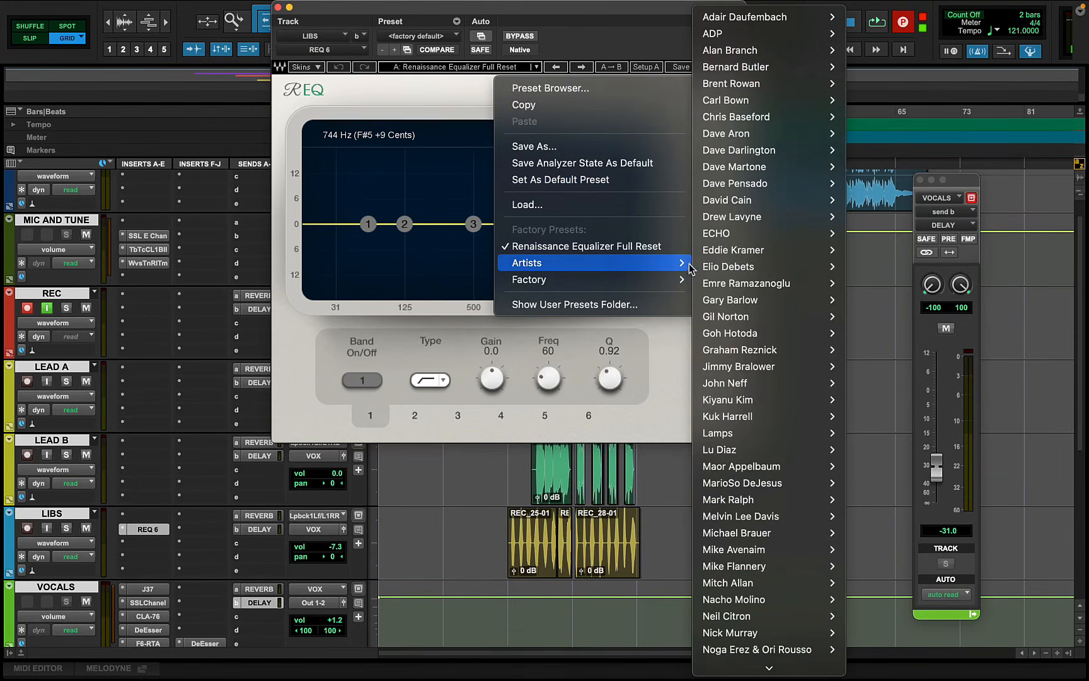
pyautogui.moveTo(799, 454)
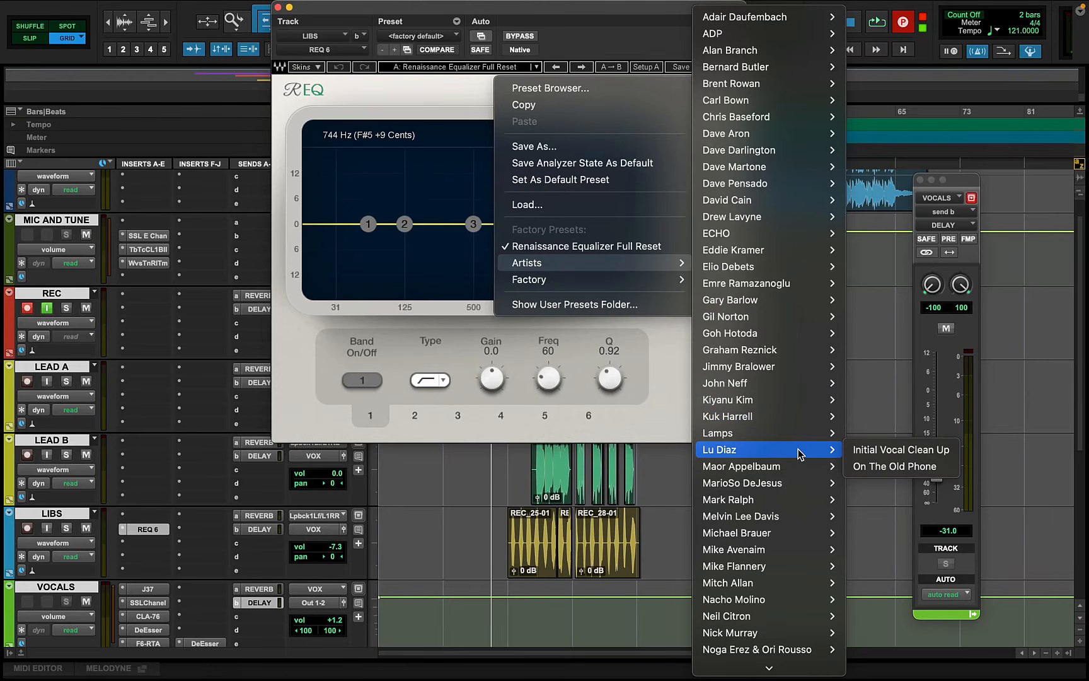
pyautogui.click(889, 466)
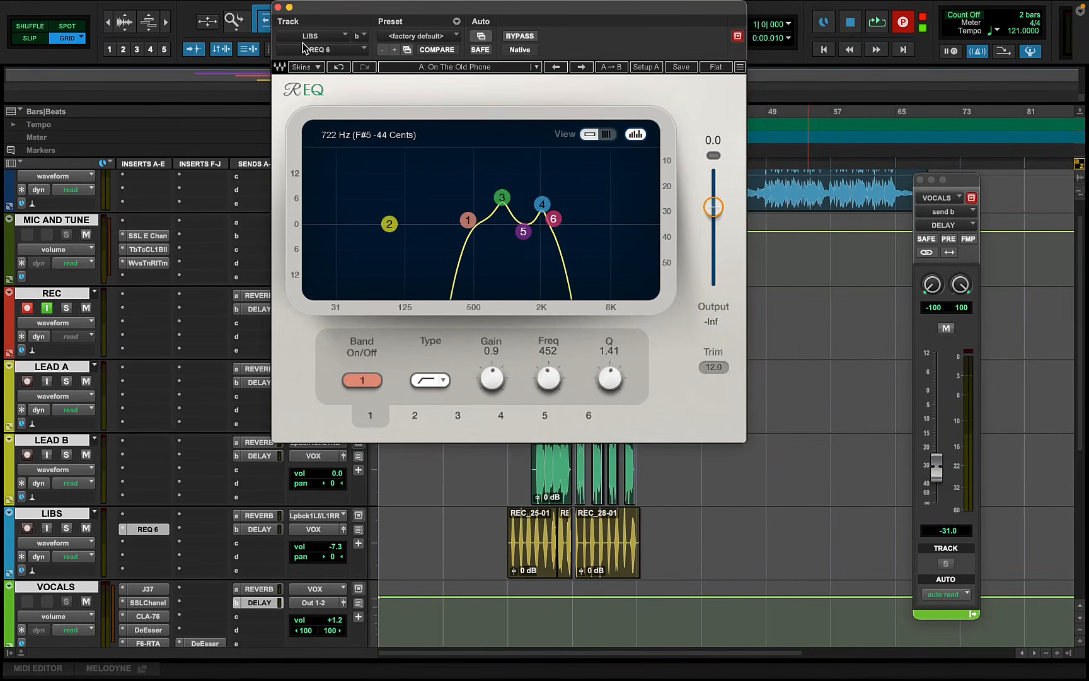
pyautogui.click(279, 8)
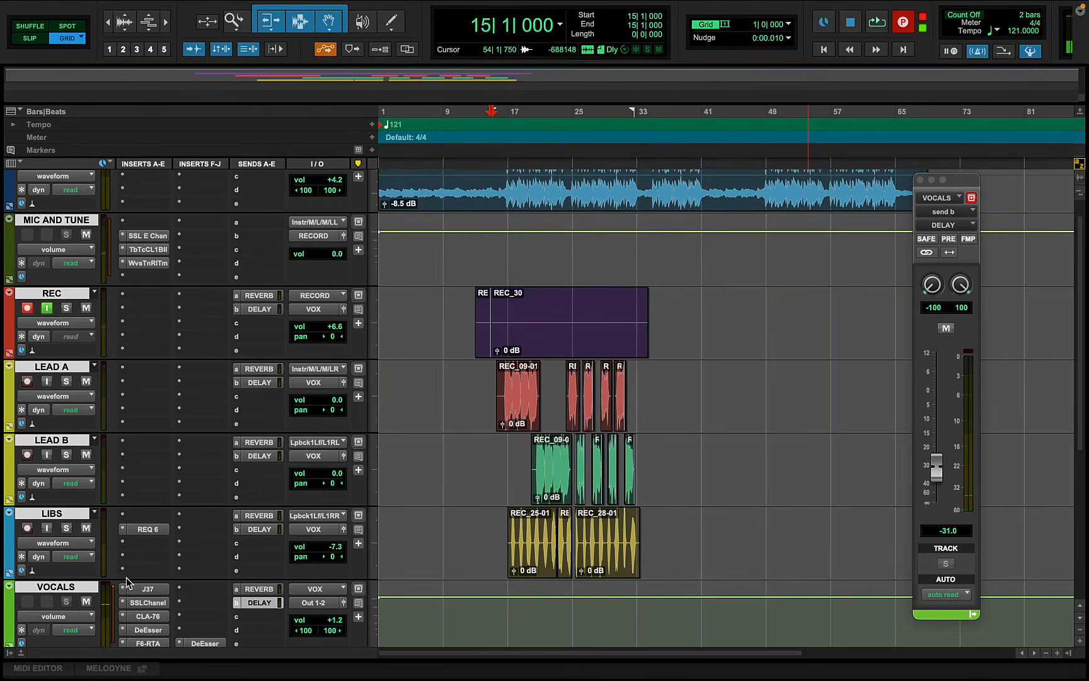
pyautogui.click(140, 540)
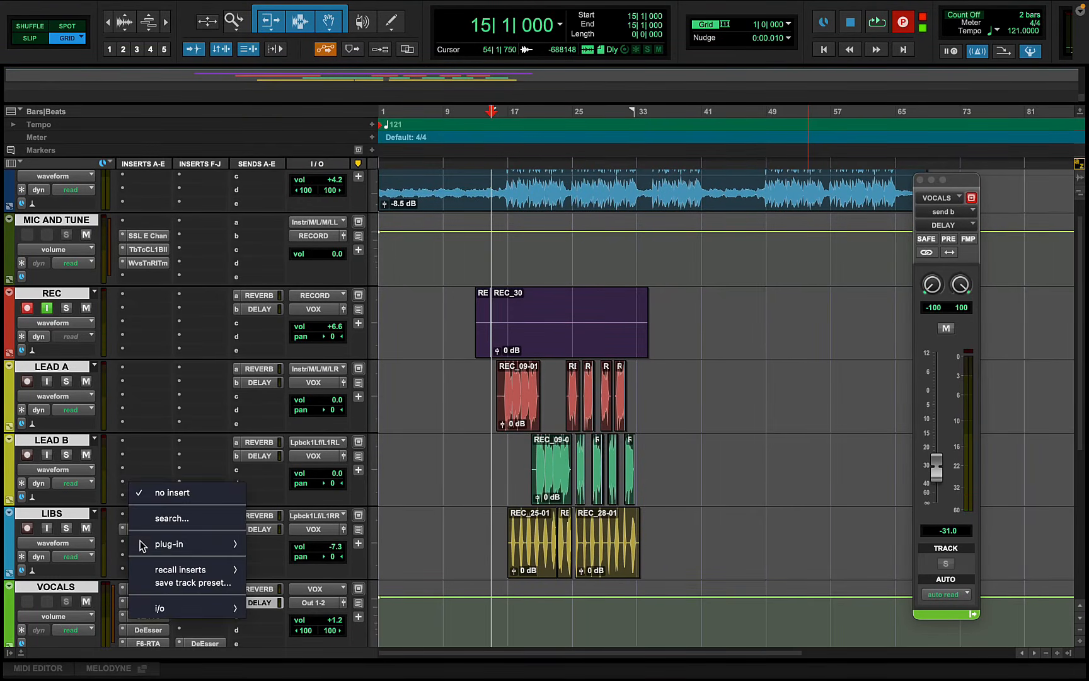
pyautogui.moveTo(171, 537)
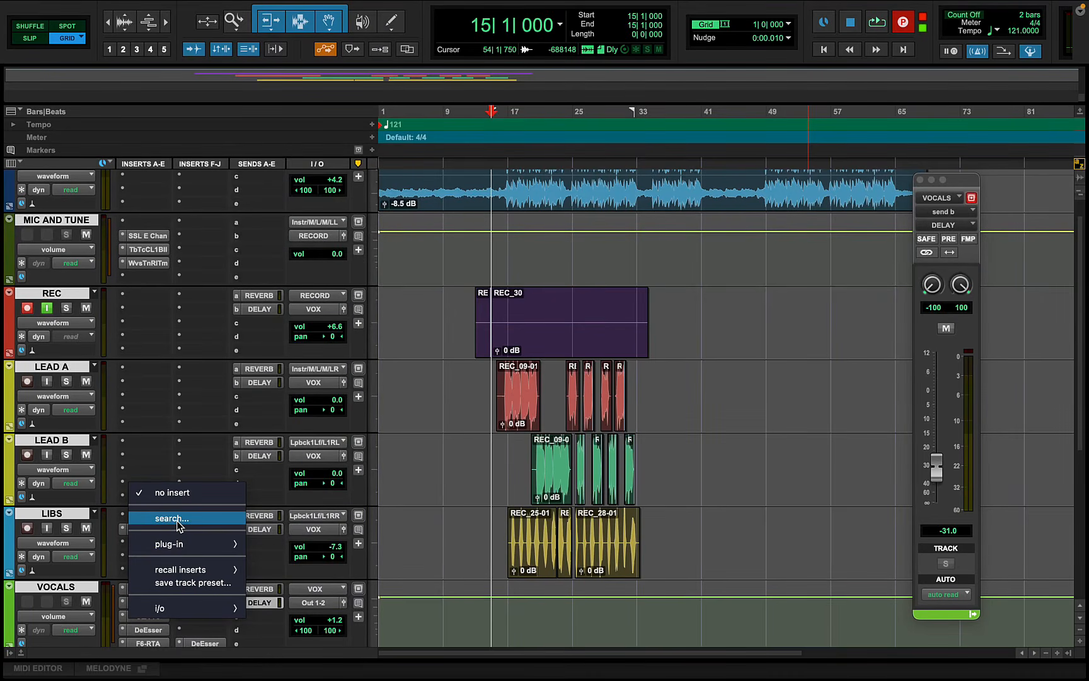
pyautogui.click(179, 525)
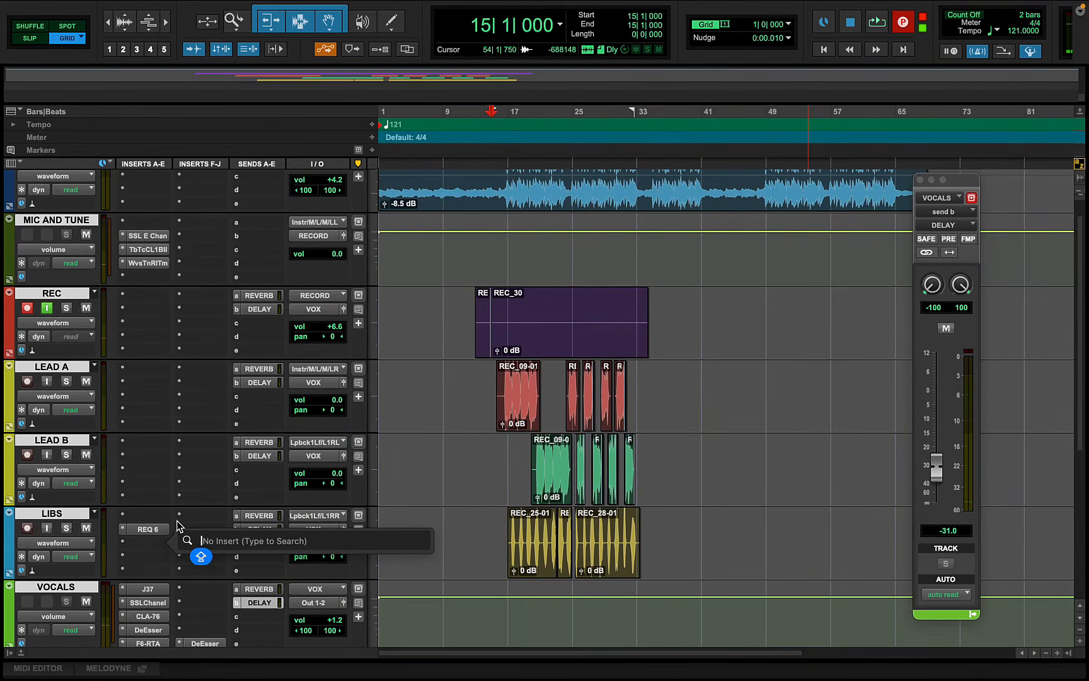
pyautogui.write('BRA')
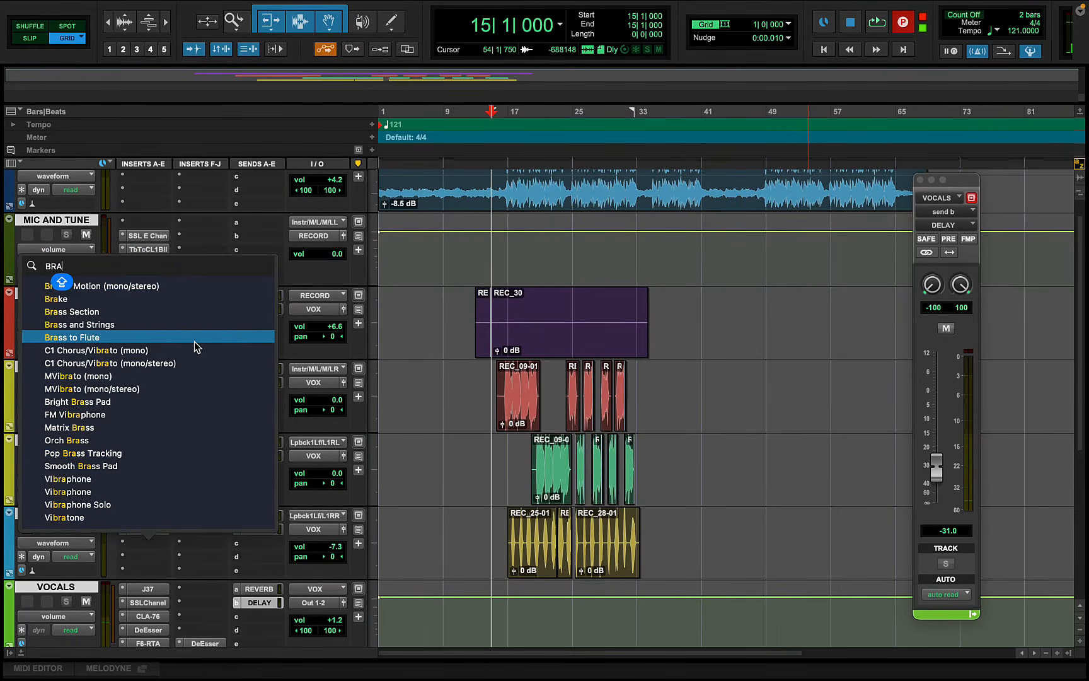
pyautogui.press('BackSpace')
pyautogui.press('BackSpace')
pyautogui.press('BackSpace')
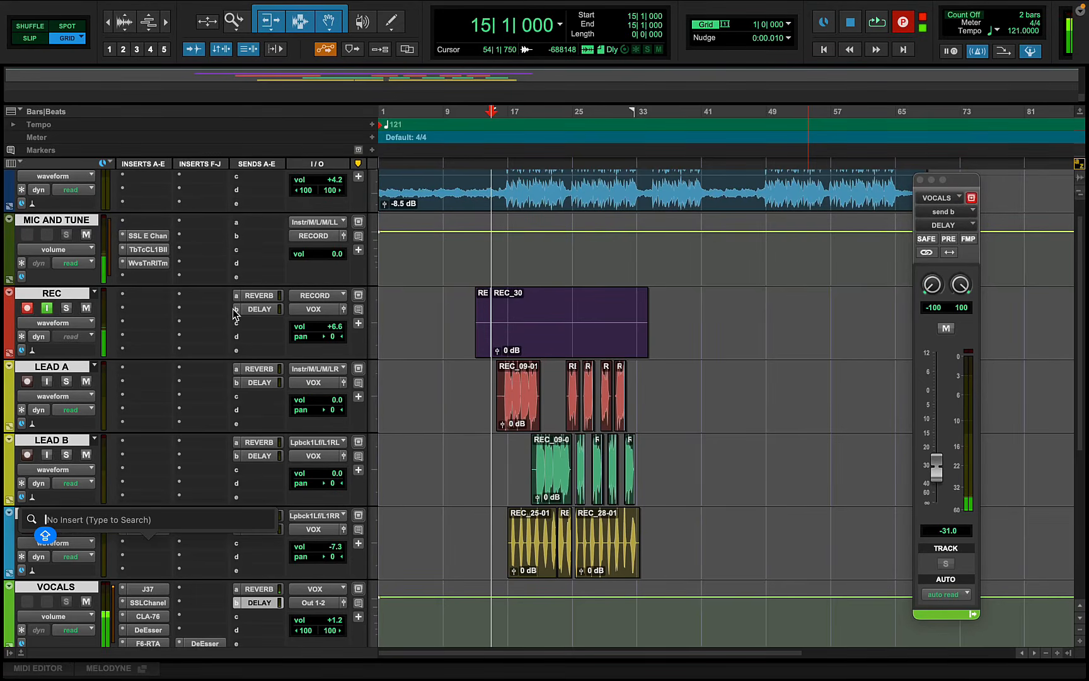
# - Insert a mono/stereo AutoPan plug-in in the empty slot below REQ 6 on the LIBS track
pyautogui.click(140, 543)
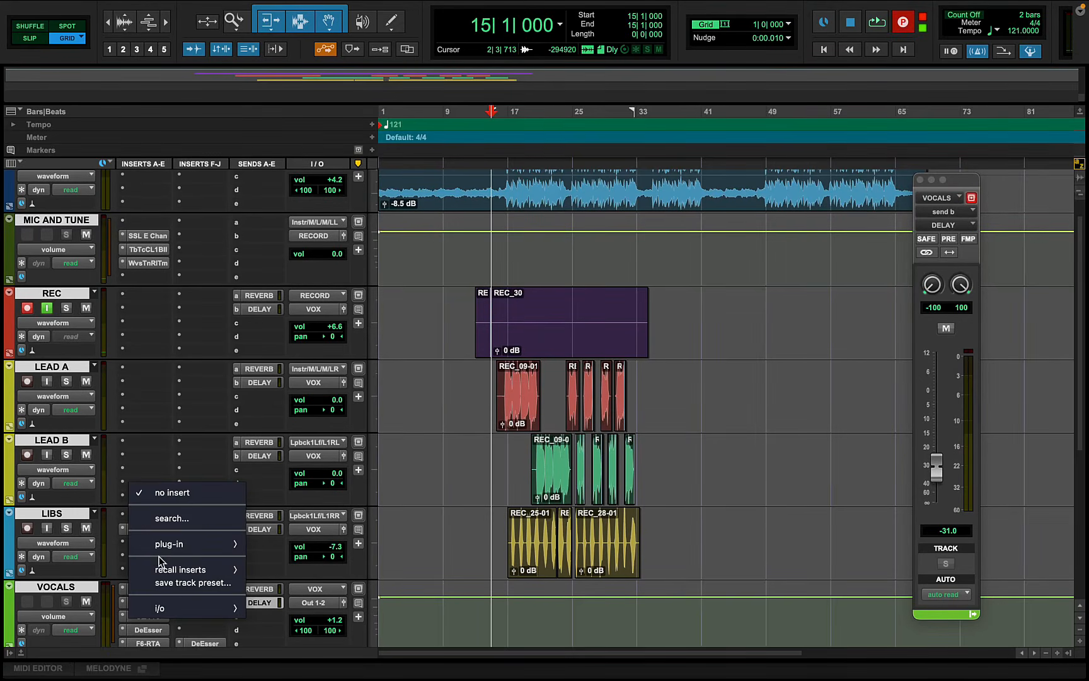
pyautogui.moveTo(184, 546)
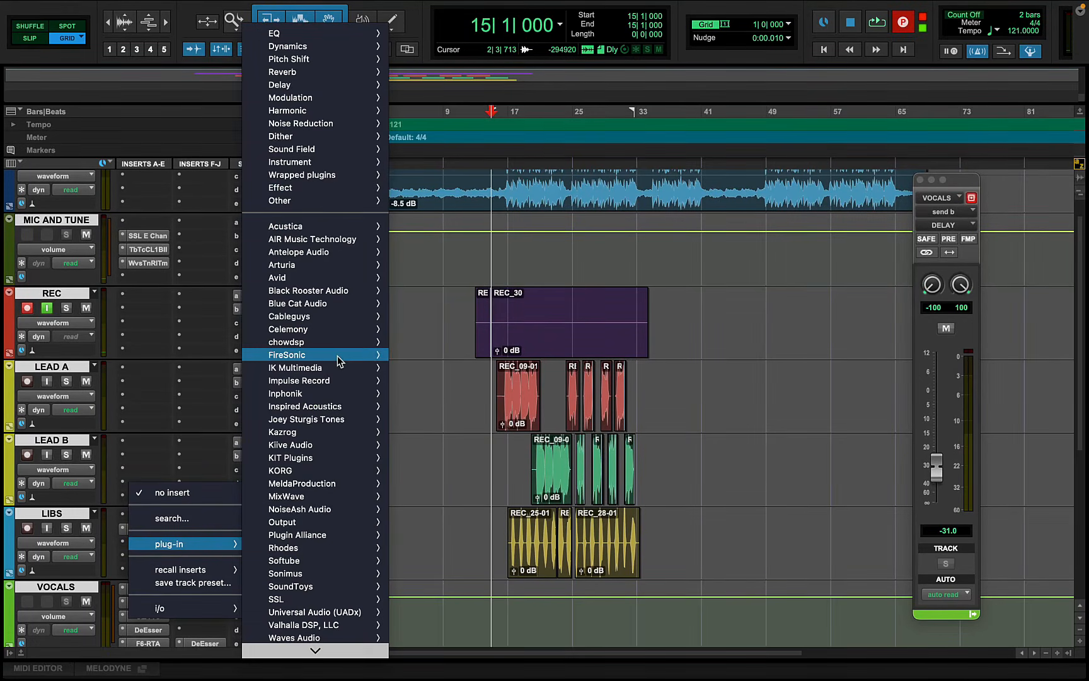
pyautogui.moveTo(377, 278)
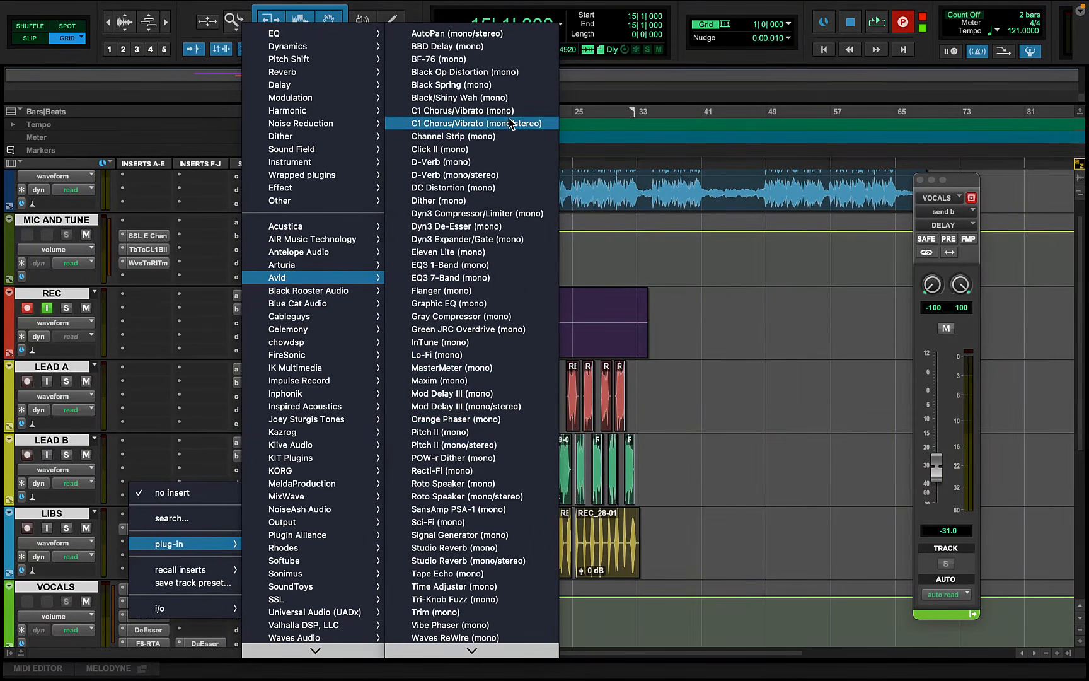
pyautogui.press('Escape')
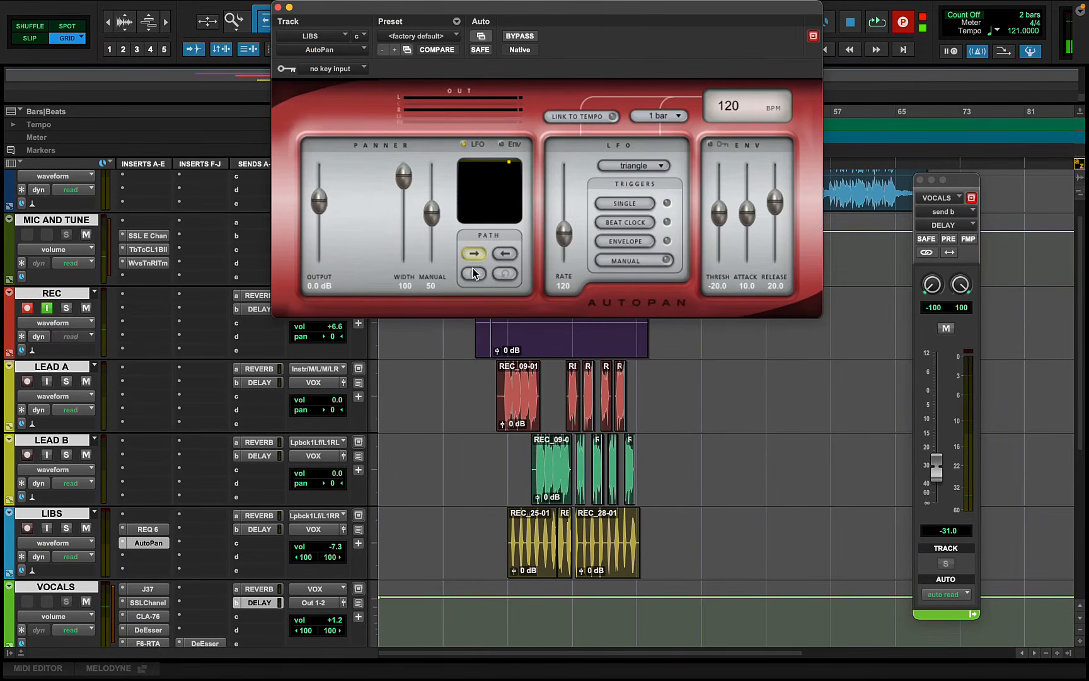
# - Link the LIBS AutoPan to the session tempo, set Manual to 66 and Rate to 334, and close the plug-in window
pyautogui.click(580, 117)
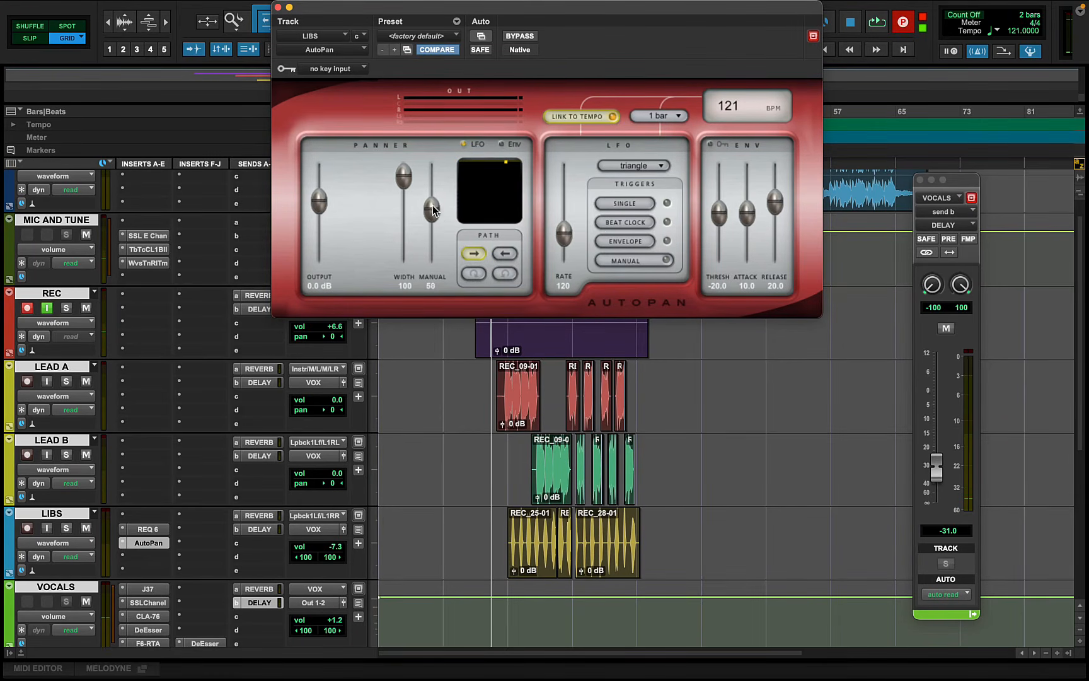
pyautogui.moveTo(432, 210)
pyautogui.mouseDown()
pyautogui.moveTo(432, 193)
pyautogui.moveTo(431, 203)
pyautogui.mouseUp()
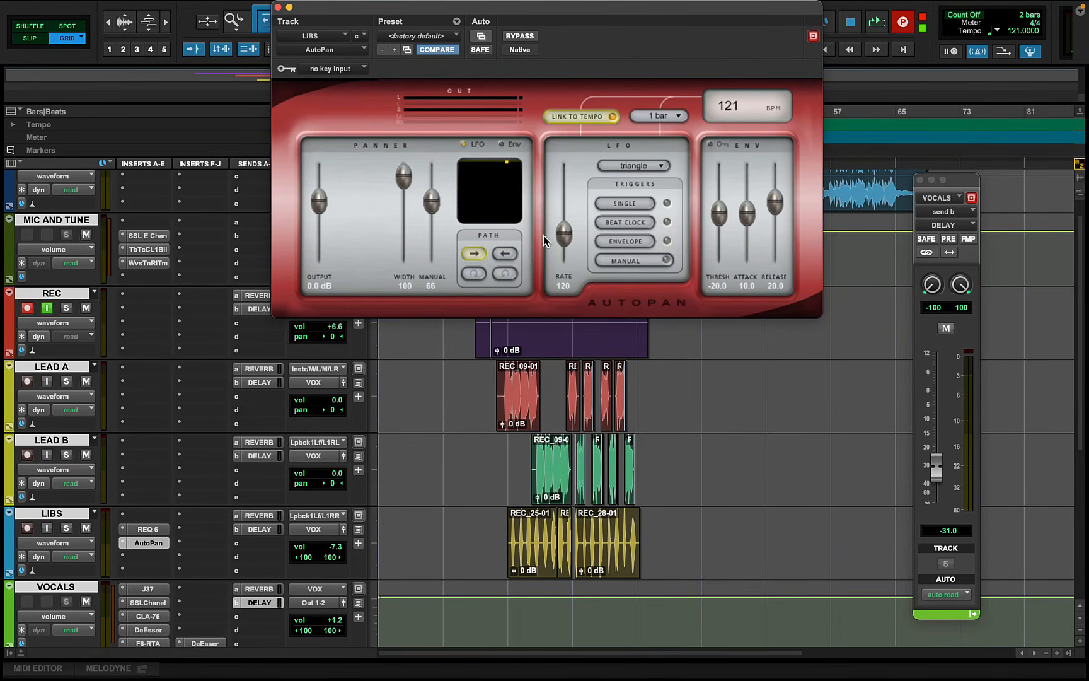
pyautogui.moveTo(564, 199); pyautogui.dragTo(563, 207)
pyautogui.click(277, 7)
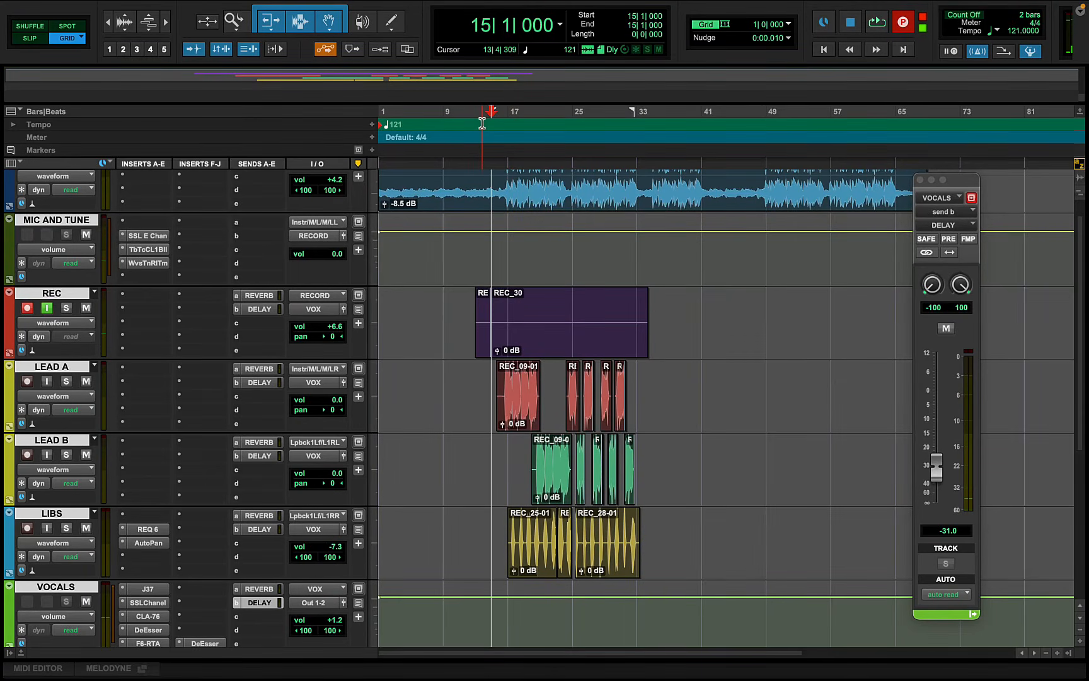
# - Play the arrangement from bar 15 and raise the LIBS track volume to -4.6 dB
pyautogui.press('space')
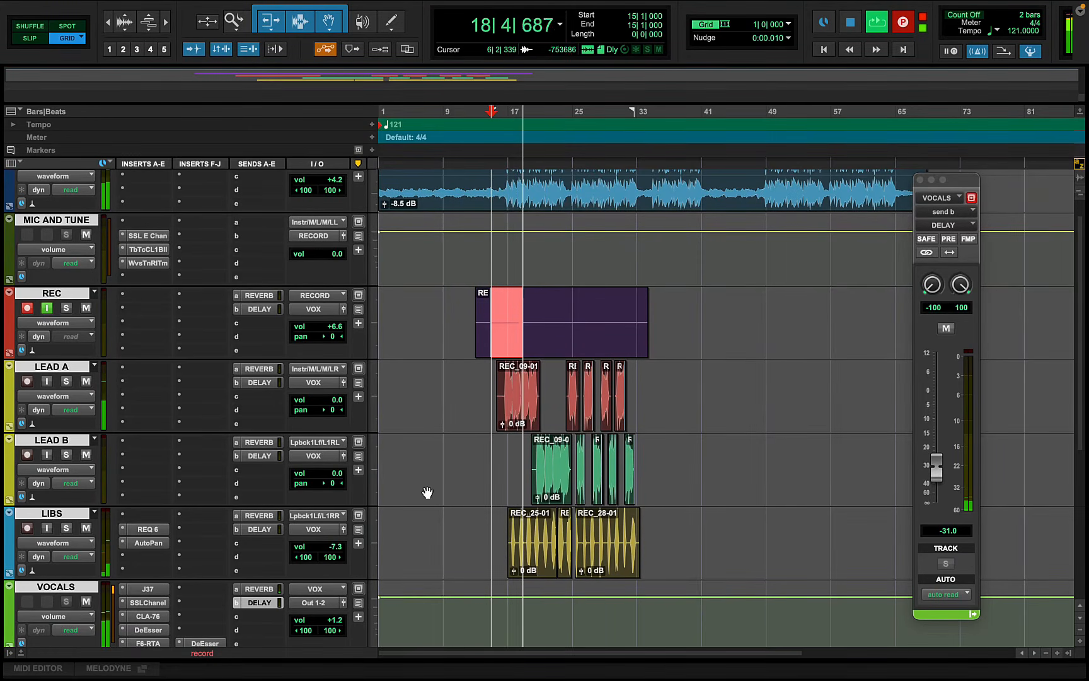
pyautogui.moveTo(331, 545); pyautogui.dragTo(332, 542)
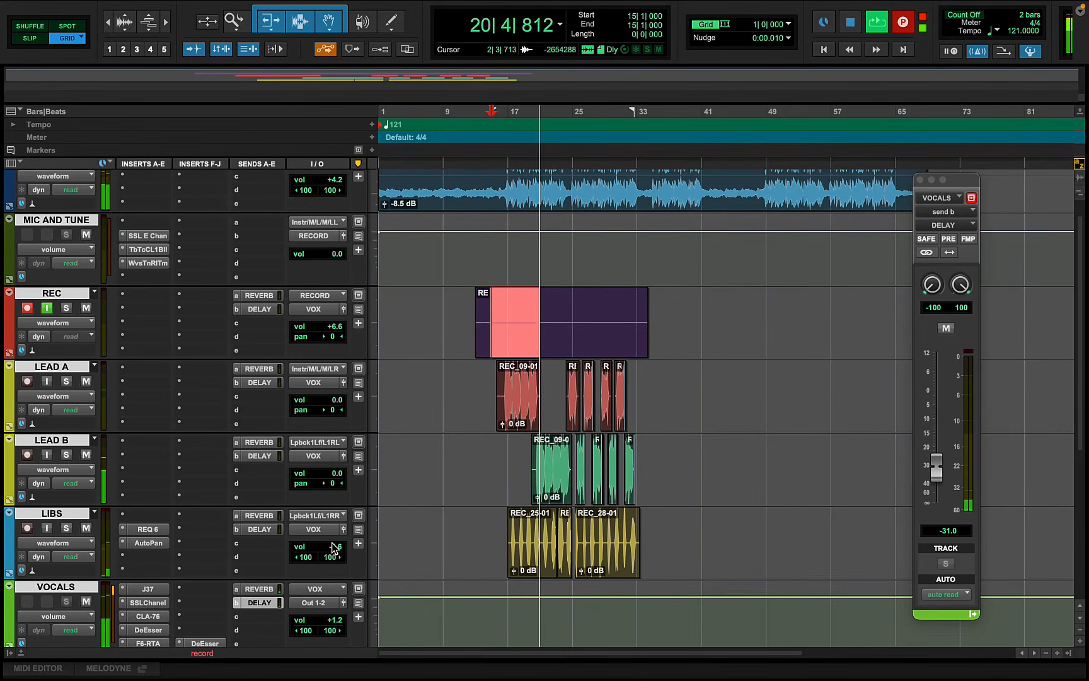
# - Reopen the LIBS AutoPan during playback, set Manual to 73 and Width to 49, and readjust the LFO rate by ear
pyautogui.click(151, 543)
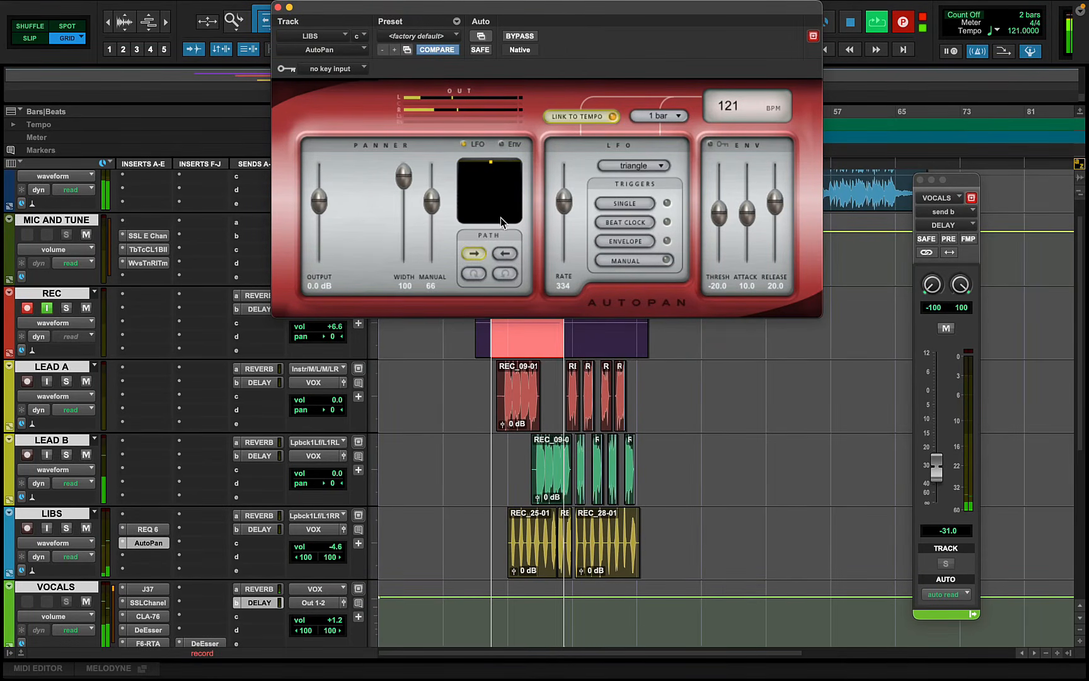
pyautogui.moveTo(441, 203)
pyautogui.mouseDown()
pyautogui.moveTo(440, 170)
pyautogui.moveTo(437, 209)
pyautogui.mouseUp()
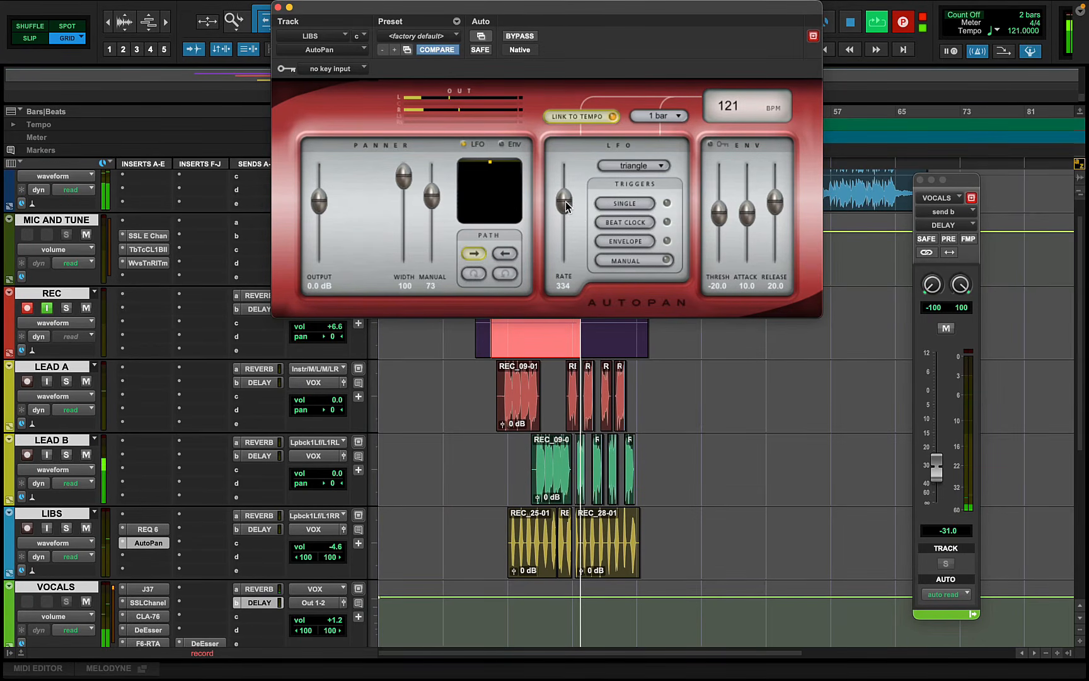
pyautogui.moveTo(564, 203)
pyautogui.mouseDown()
pyautogui.moveTo(565, 150)
pyautogui.moveTo(558, 192)
pyautogui.mouseUp()
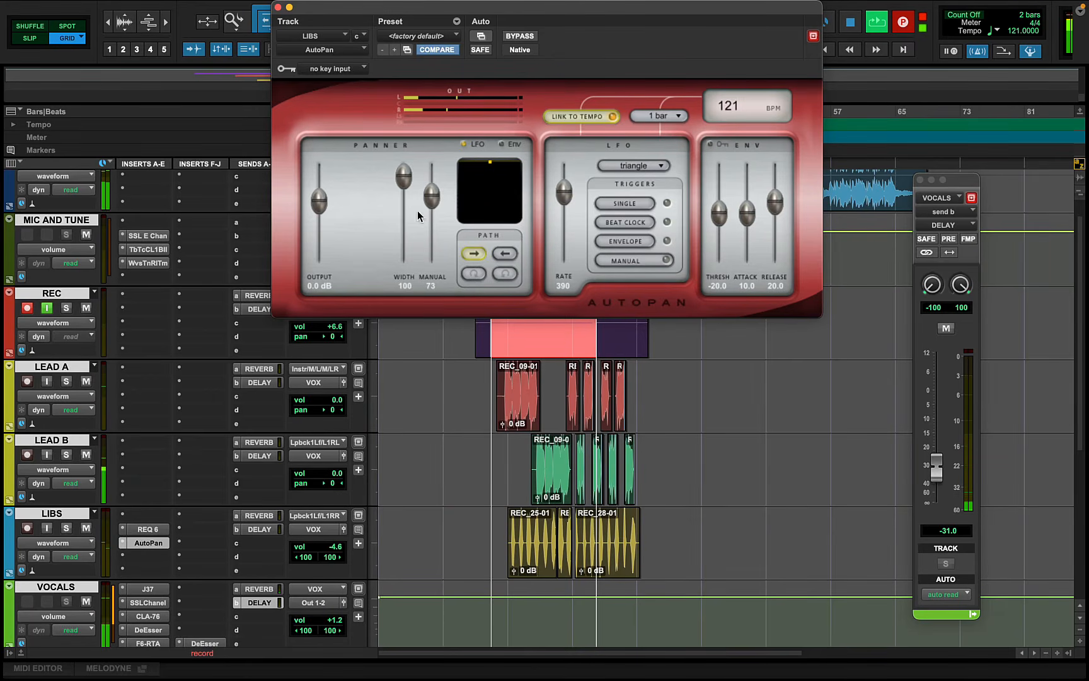
pyautogui.moveTo(403, 177); pyautogui.dragTo(401, 219)
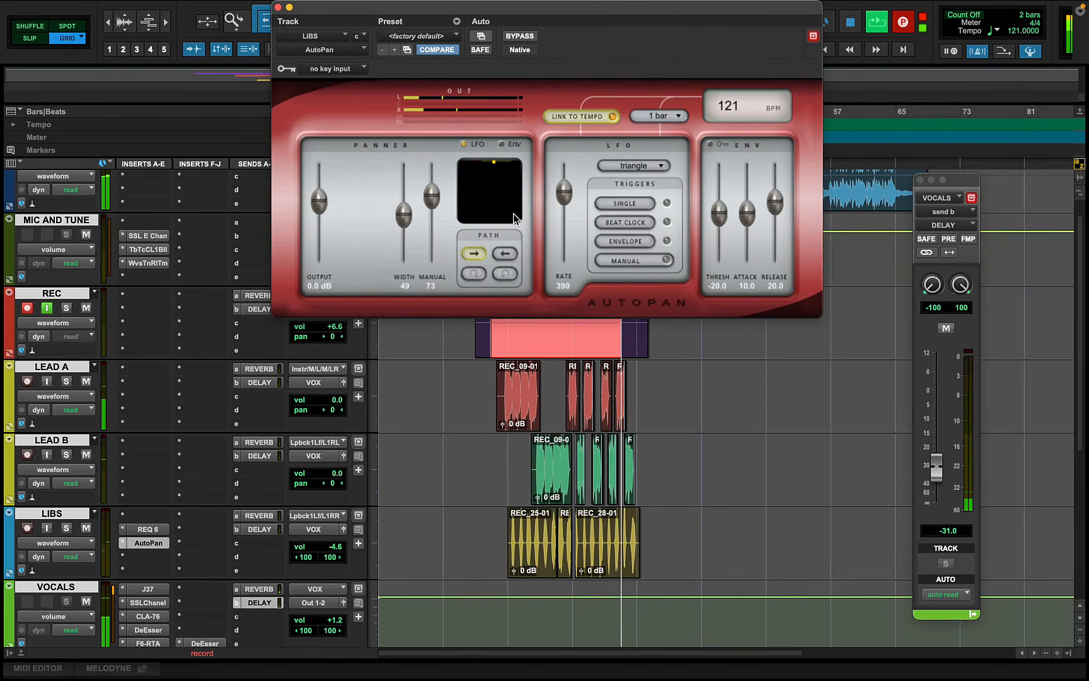
pyautogui.moveTo(560, 197)
pyautogui.mouseDown()
pyautogui.moveTo(558, 234)
pyautogui.moveTo(567, 208)
pyautogui.mouseUp()
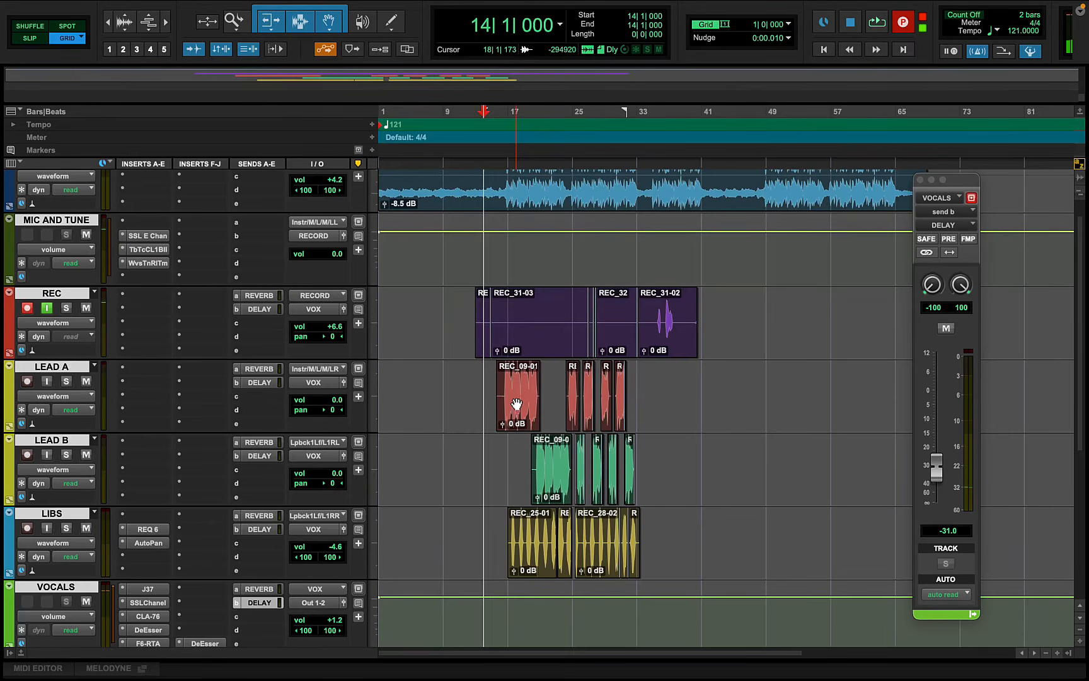
# - Play from bar 14 and cut band 3 of the VOCALS F6-RTA to -2.4 dB at 416 Hz with a Q of 5.3
pyautogui.press('super+space')
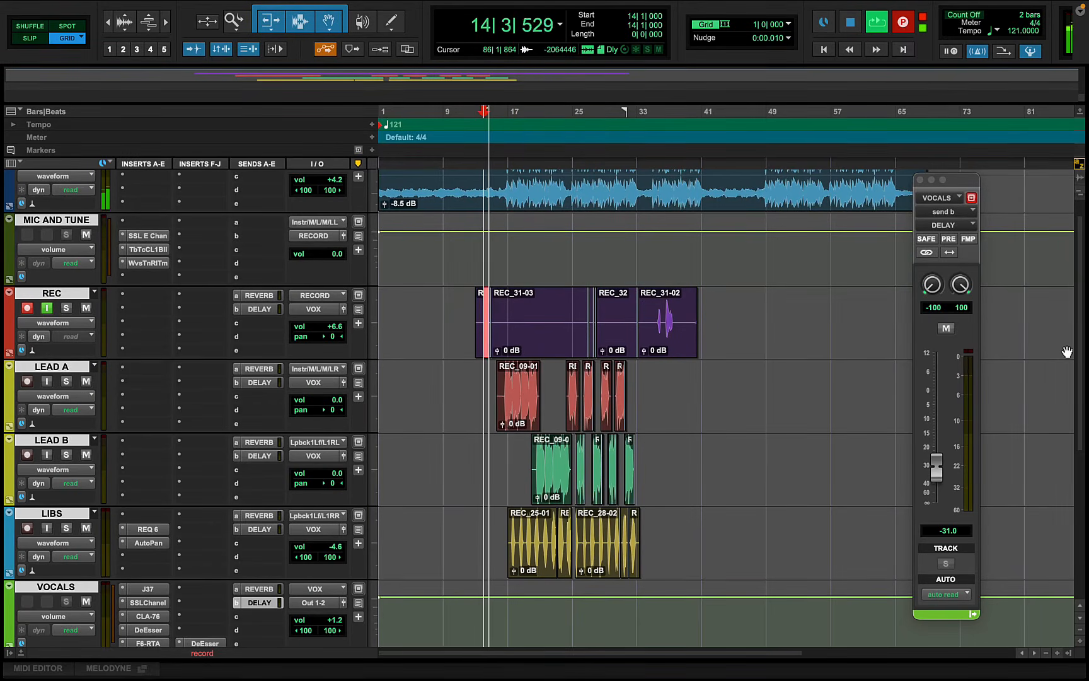
pyautogui.moveTo(1081, 372); pyautogui.dragTo(1068, 462)
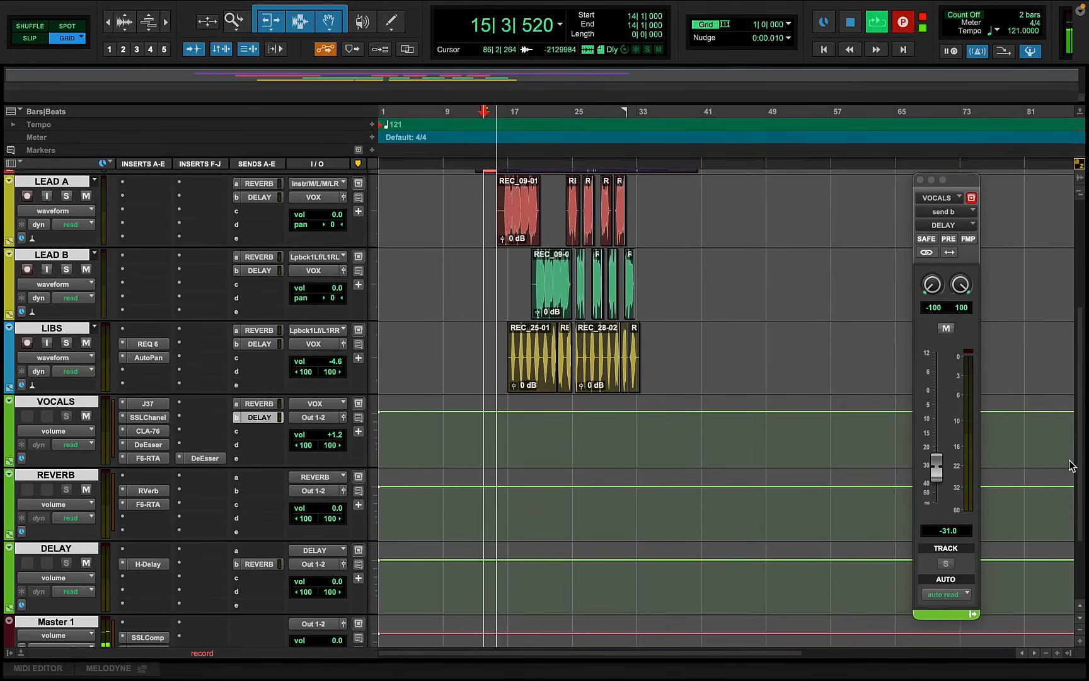
pyautogui.click(137, 461)
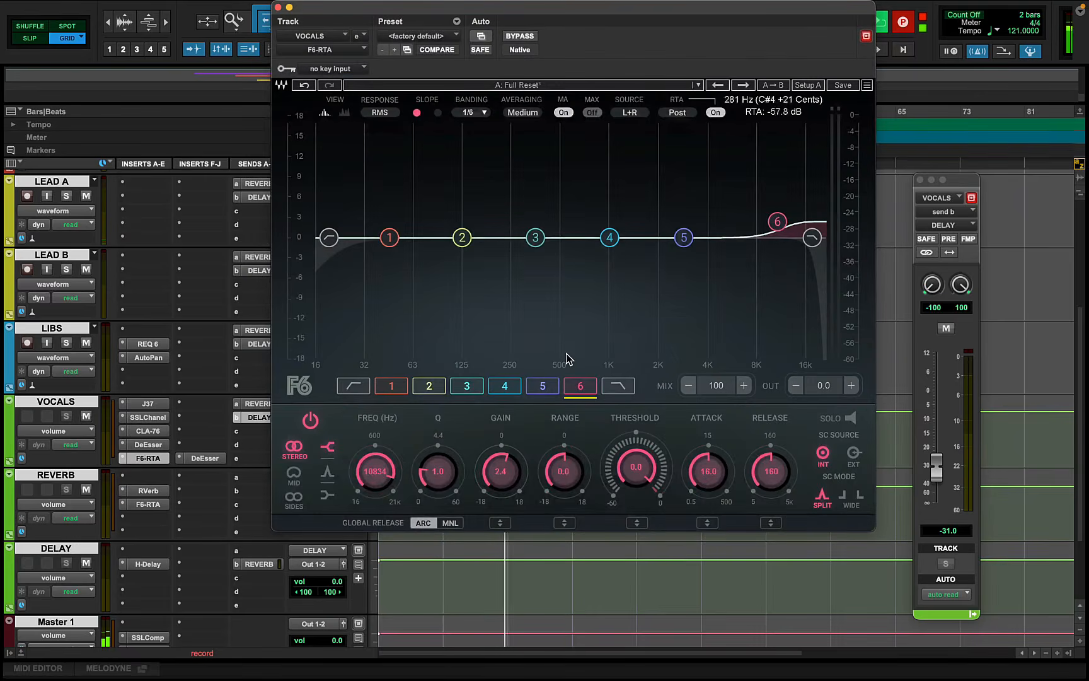
pyautogui.click(466, 386)
pyautogui.moveTo(500, 484); pyautogui.dragTo(436, 447)
pyautogui.moveTo(477, 481); pyautogui.dragTo(375, 466)
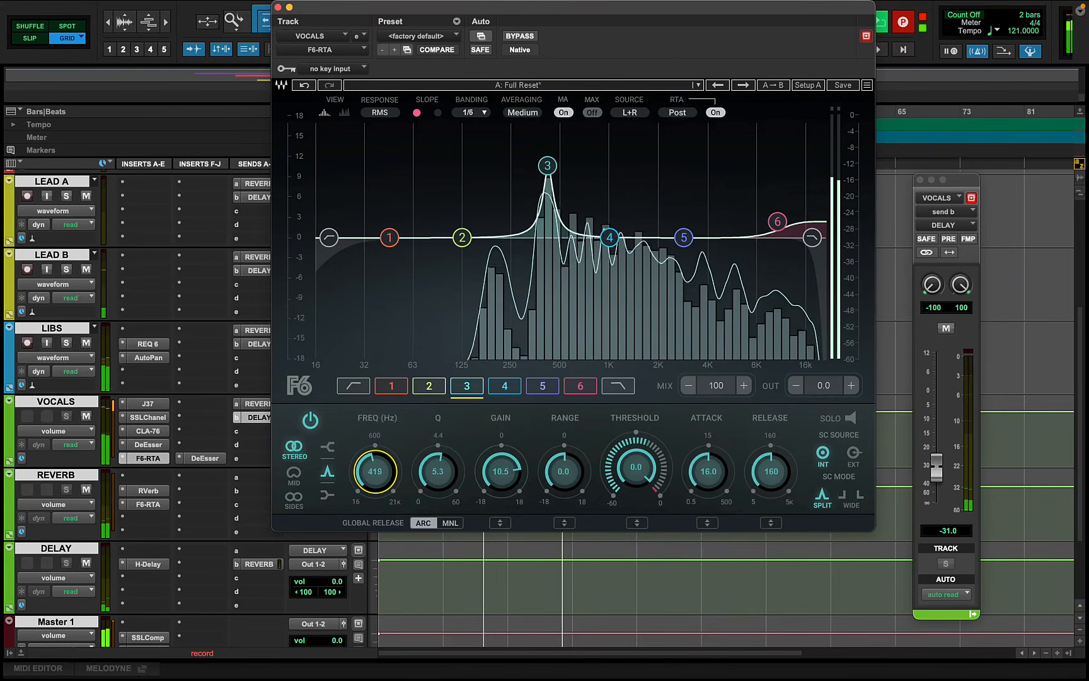
pyautogui.moveTo(514, 472); pyautogui.dragTo(514, 489)
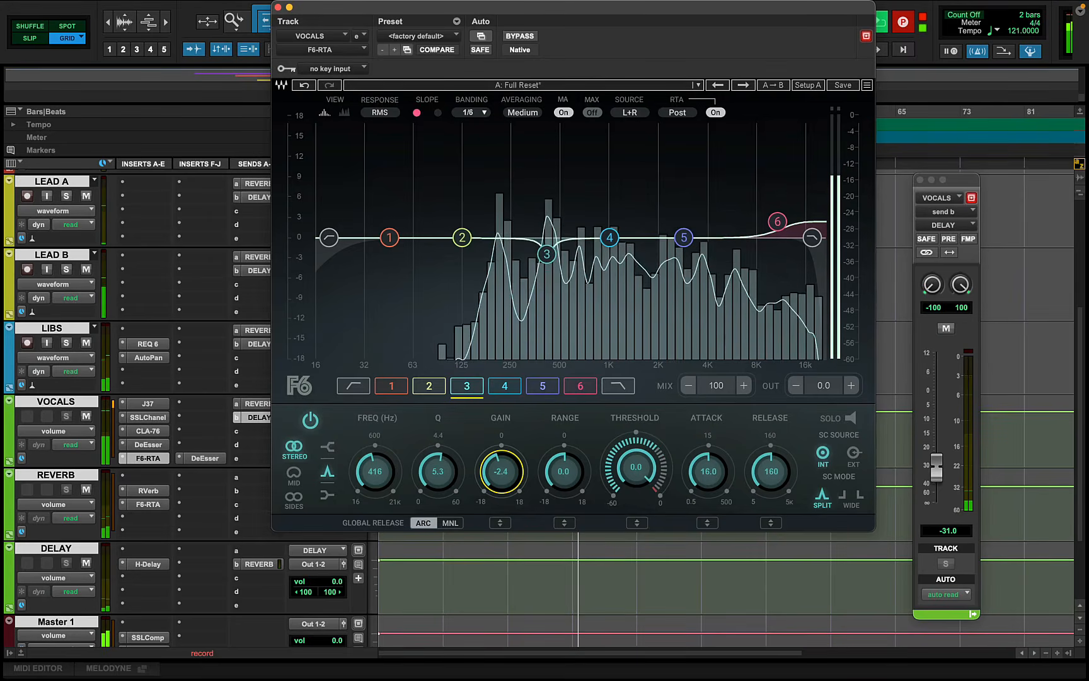
# - Boost band 2 of the VOCALS F6-RTA by 9.6 dB with a Q of 6.6 and sweep it to 209 Hz
pyautogui.click(462, 237)
pyautogui.moveTo(439, 480); pyautogui.dragTo(439, 455)
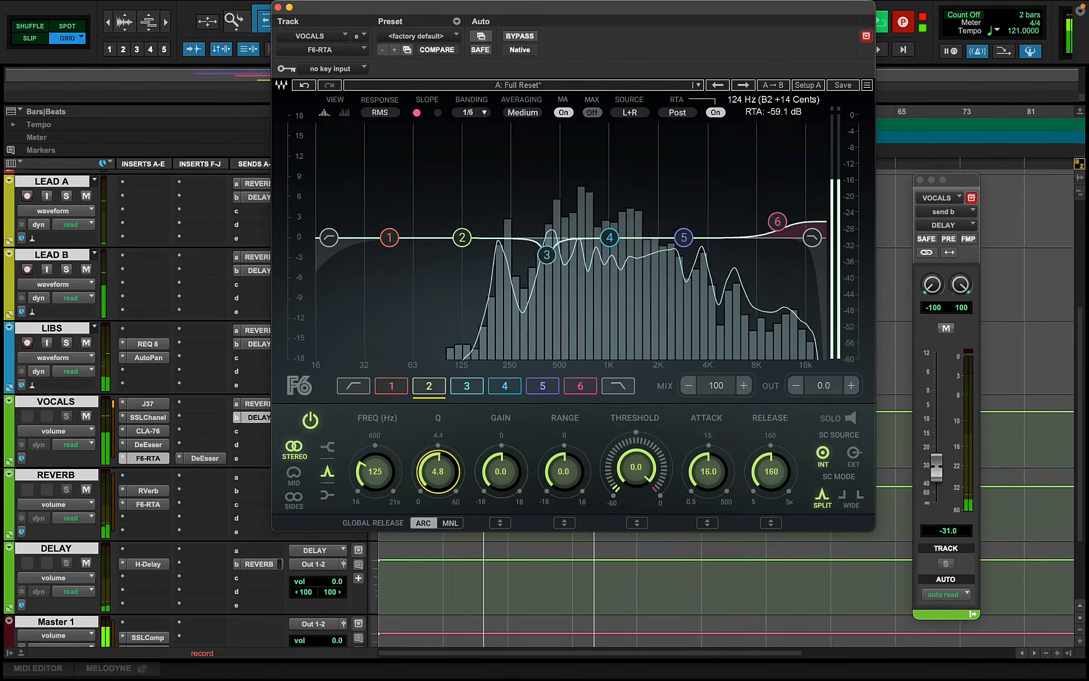
pyautogui.moveTo(491, 486); pyautogui.dragTo(491, 461)
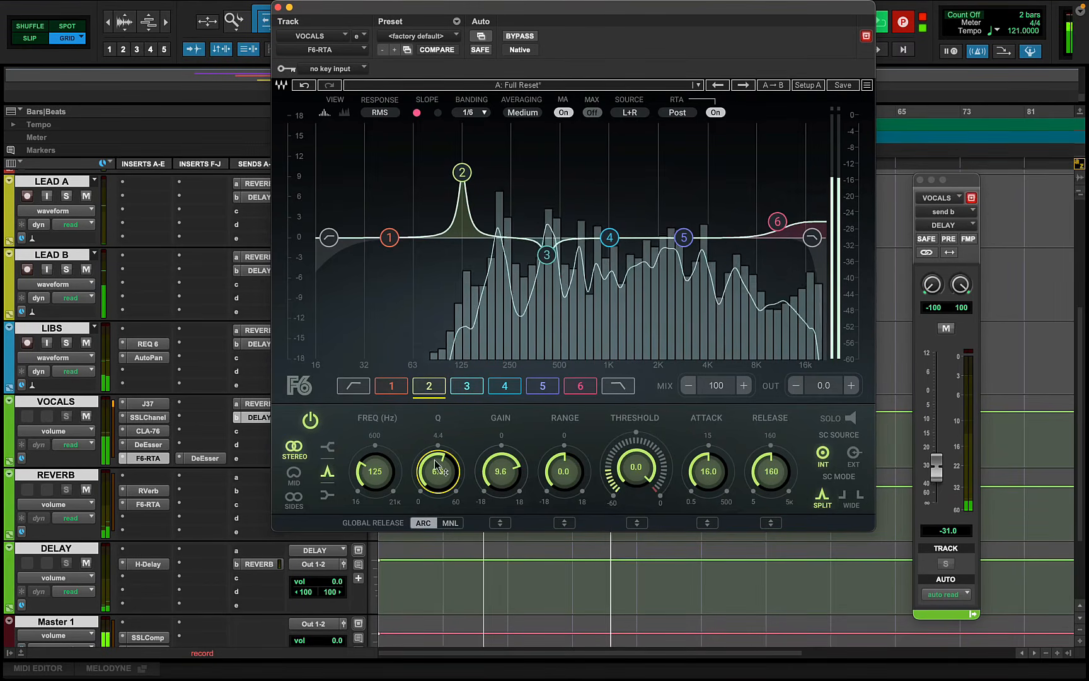
pyautogui.moveTo(378, 465); pyautogui.dragTo(378, 454)
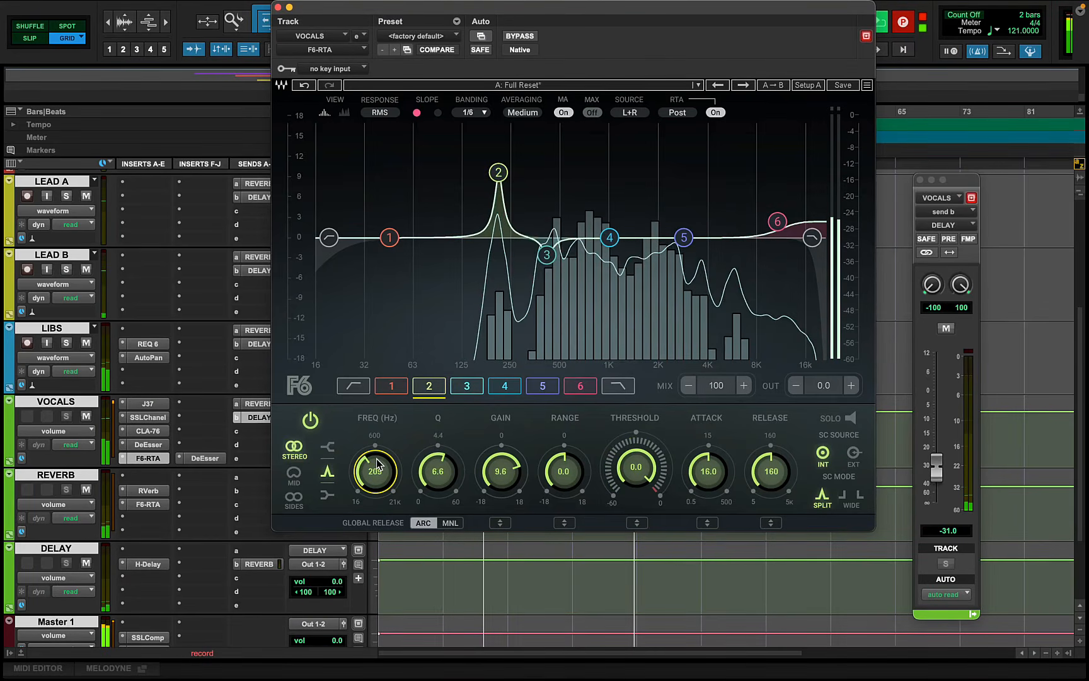
# - Restart playback and refine the band 2 boost to 10.8 dB at 233 Hz with a Q of 4.0
pyautogui.press('space')
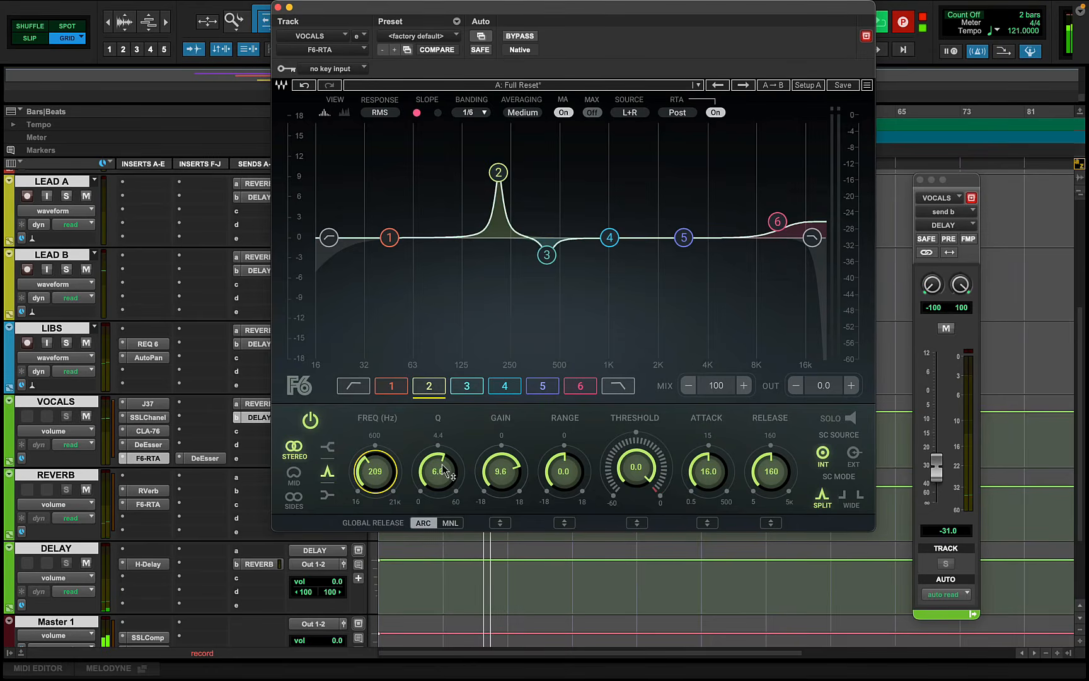
pyautogui.moveTo(453, 467); pyautogui.dragTo(452, 473)
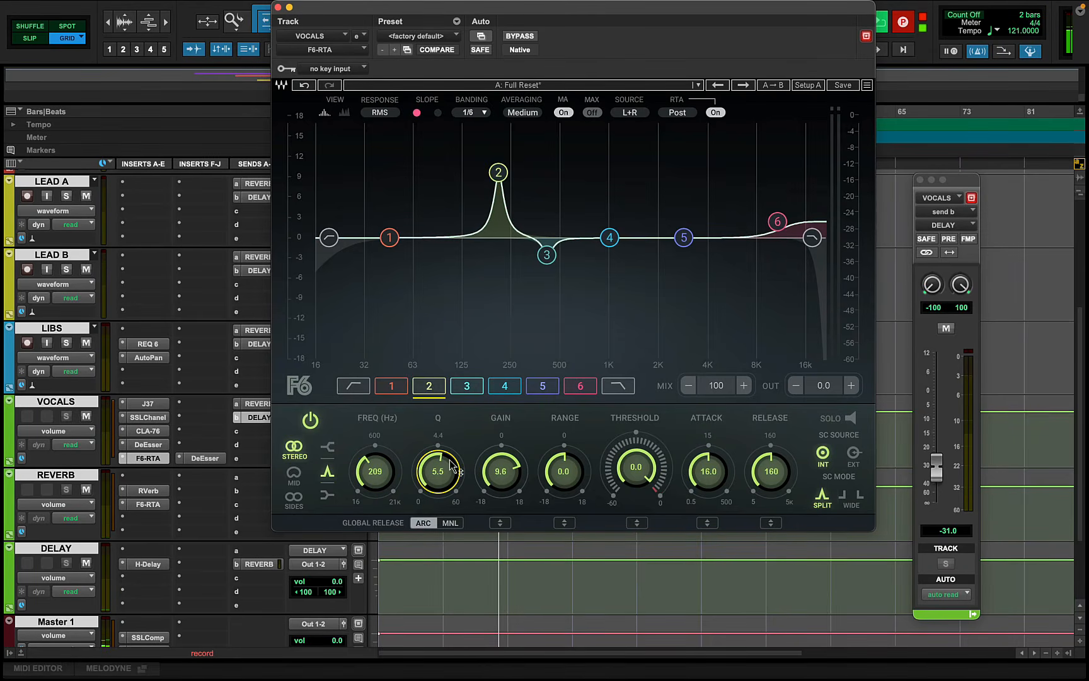
pyautogui.press('space')
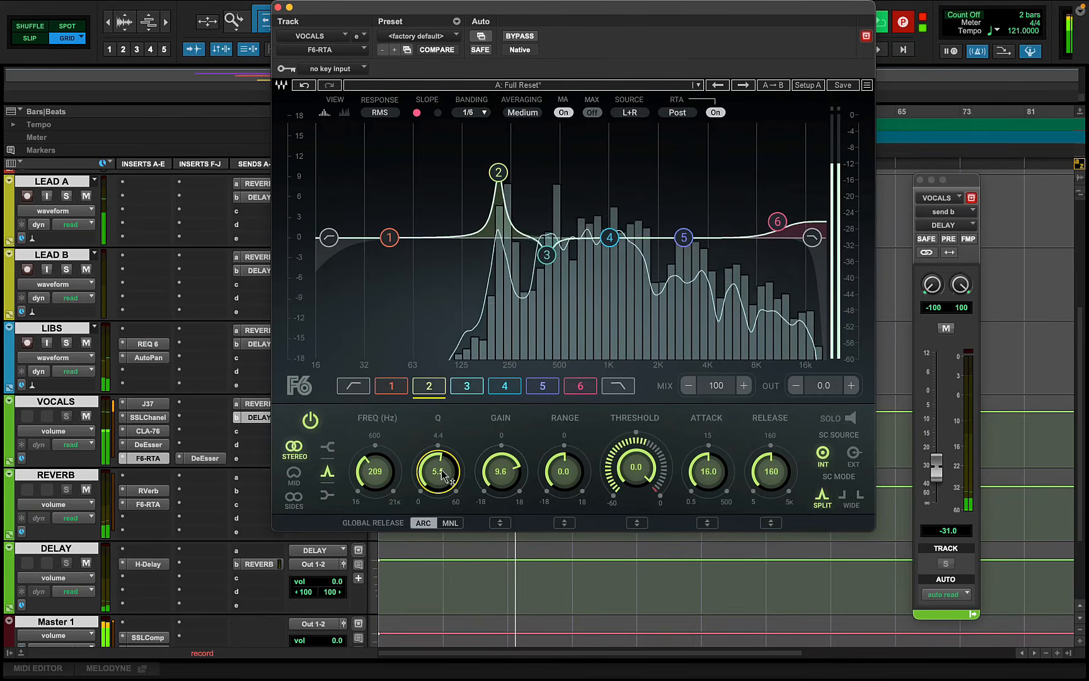
pyautogui.moveTo(485, 474); pyautogui.dragTo(485, 469)
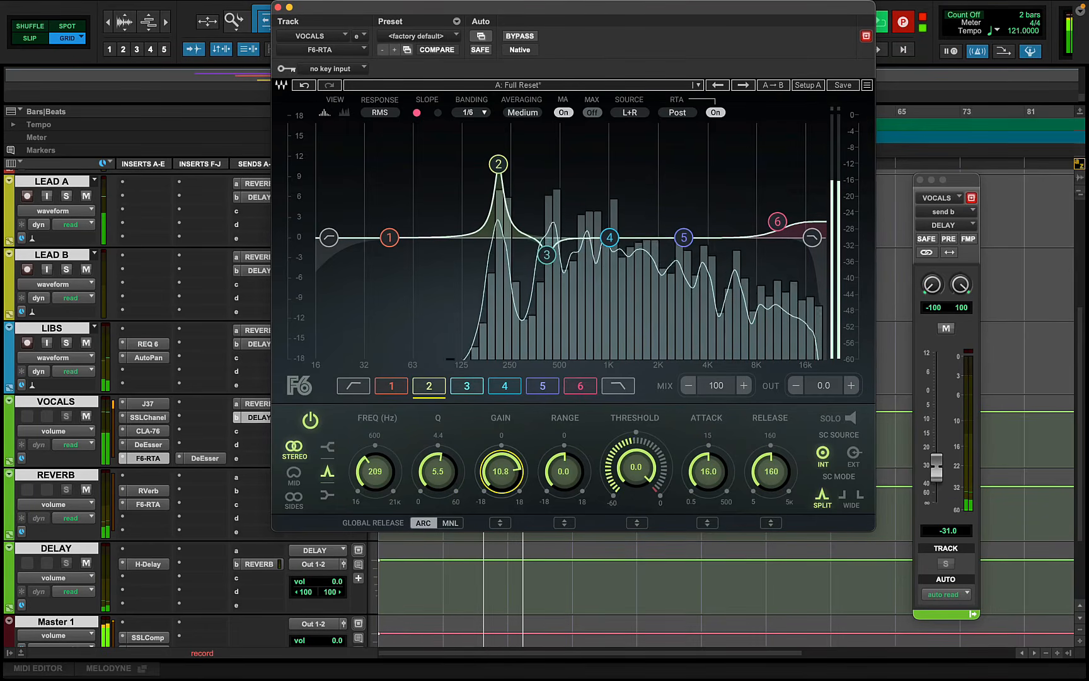
pyautogui.moveTo(375, 470); pyautogui.dragTo(375, 470)
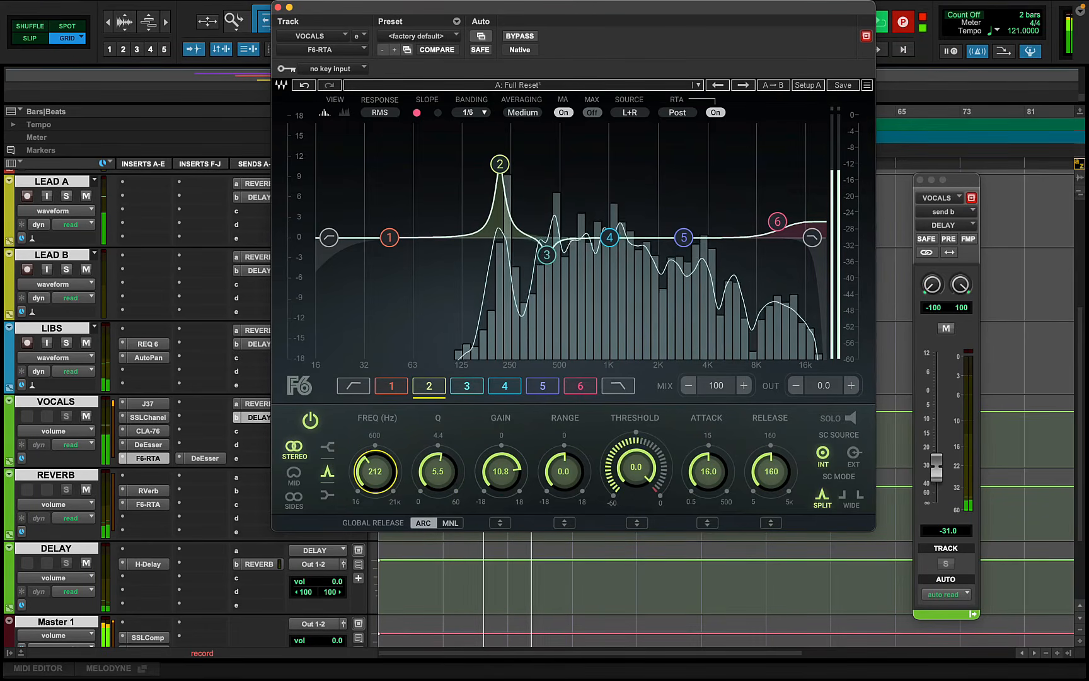
pyautogui.moveTo(435, 471); pyautogui.dragTo(388, 459)
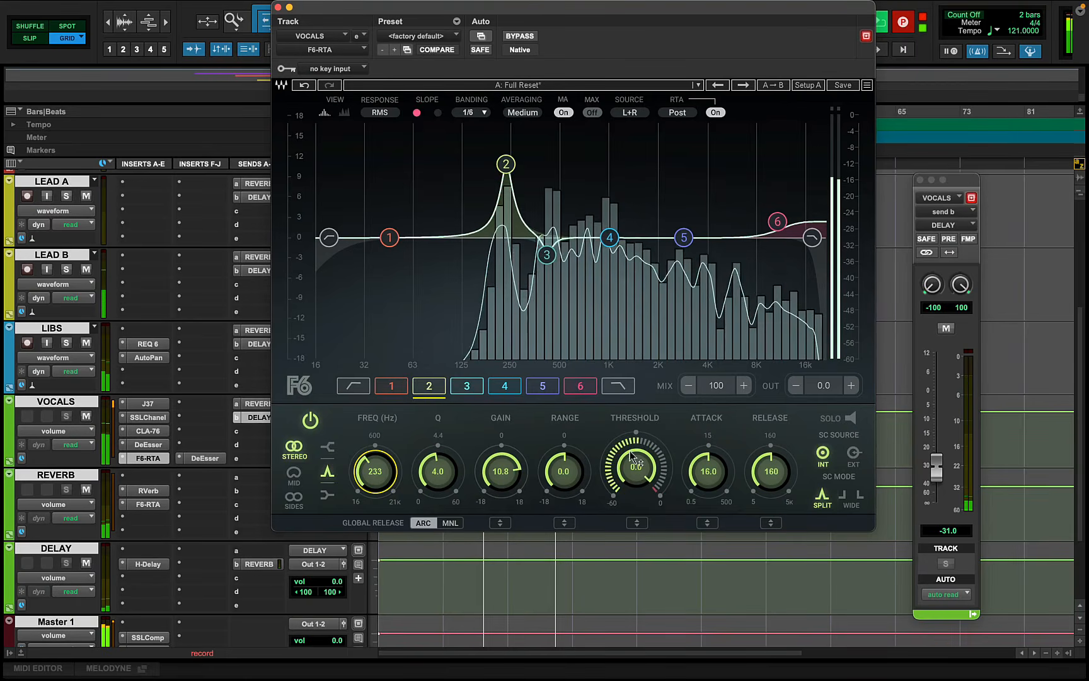
# - Set the band 2 threshold to -36.0 and reset its gain to 0.0
pyautogui.moveTo(630, 452); pyautogui.dragTo(630, 475)
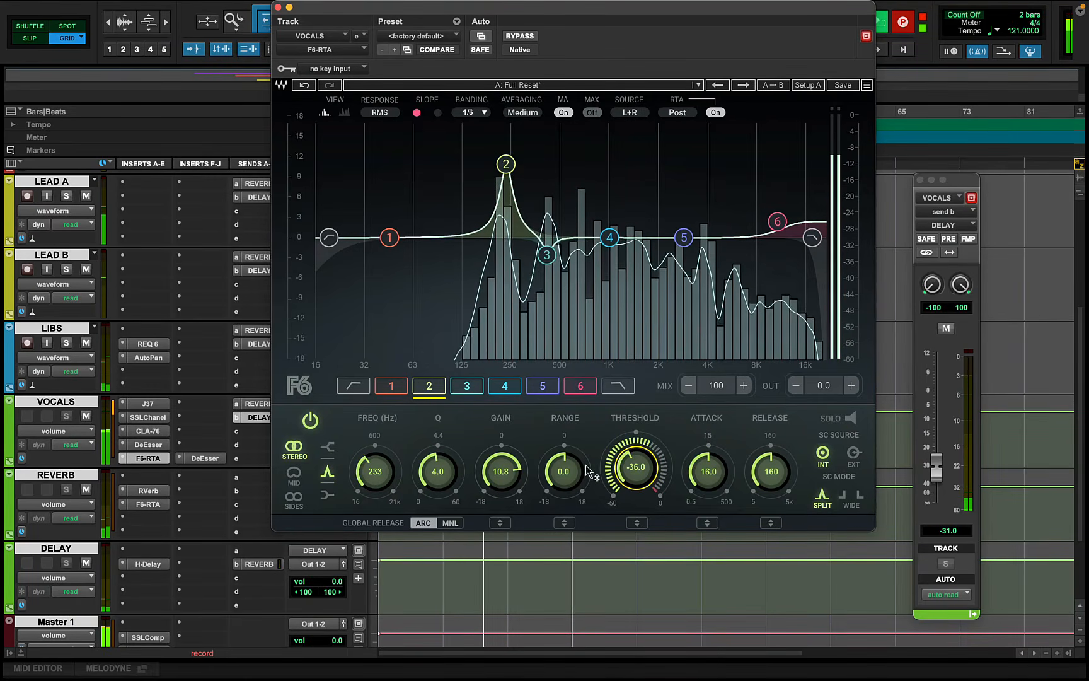
pyautogui.keyDown('alt'); pyautogui.click(503, 471); pyautogui.keyUp('alt')
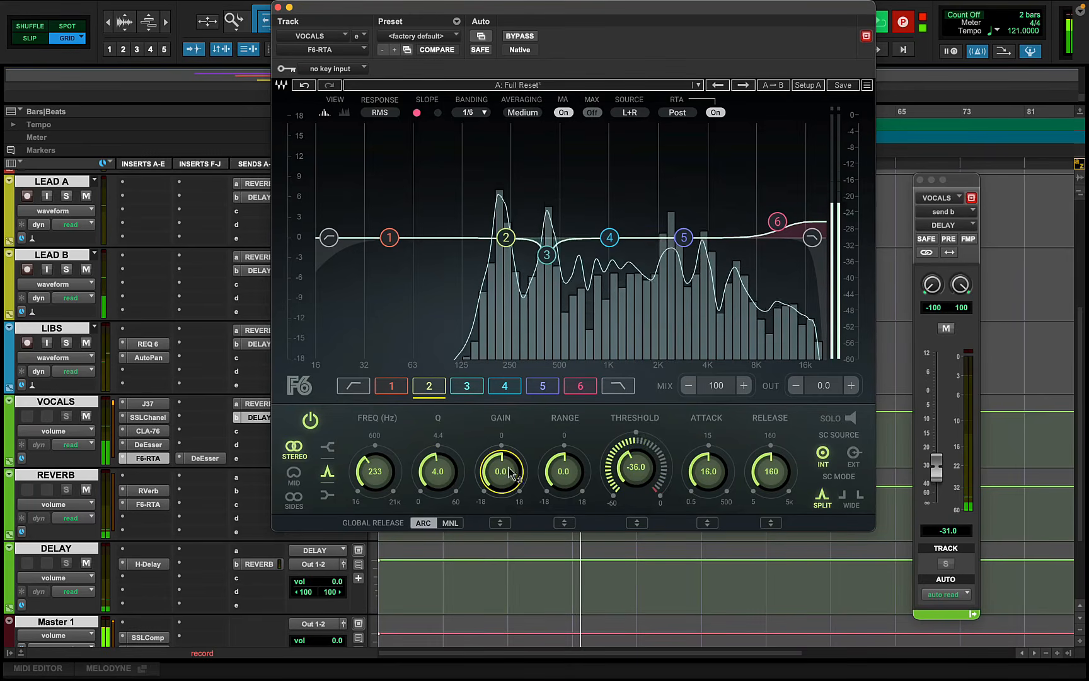
# - Set band 2 of the VOCALS F6-RTA to a range of -4.0 and a gain of -0.3, and restart playback from bar 14
pyautogui.moveTo(556, 468); pyautogui.dragTo(557, 480)
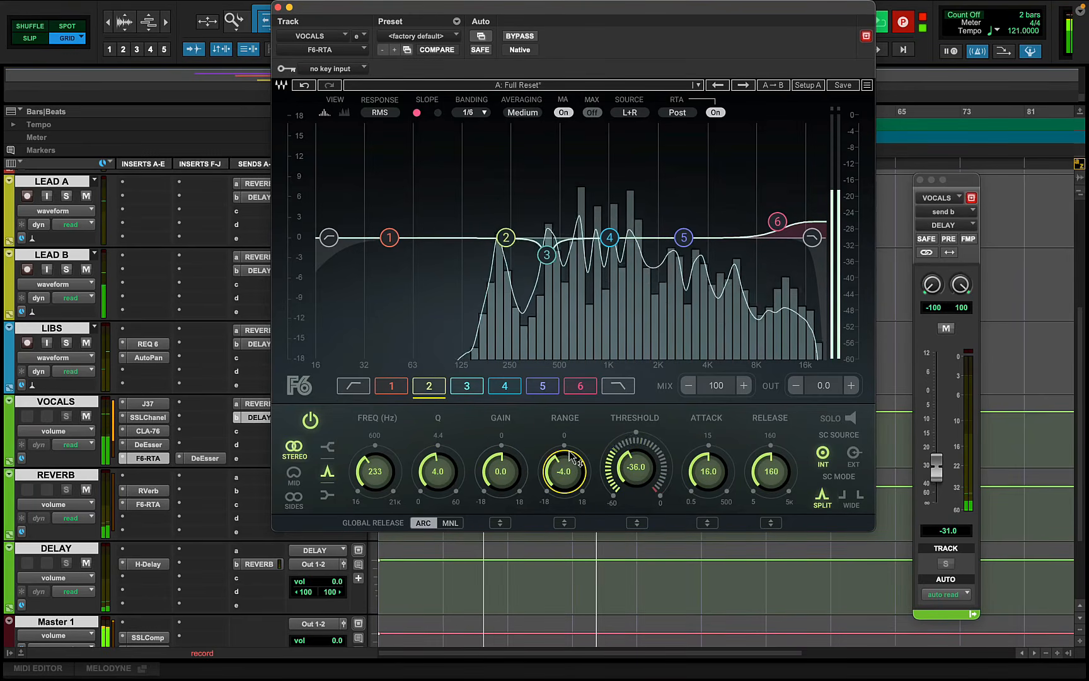
pyautogui.moveTo(499, 482); pyautogui.dragTo(499, 483)
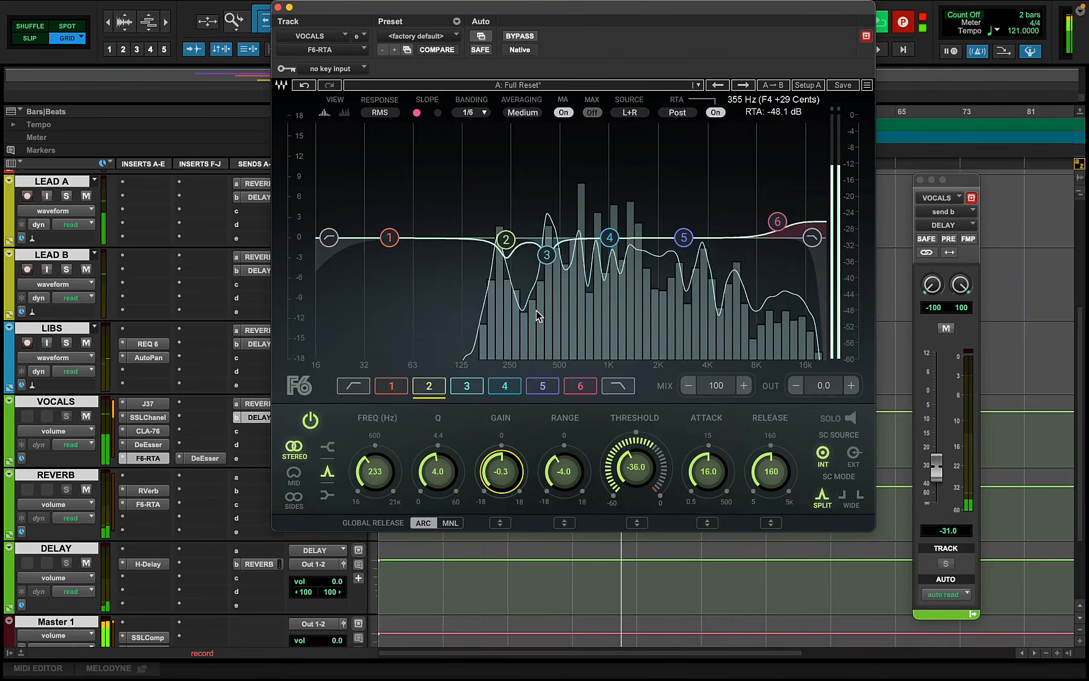
pyautogui.moveTo(592, 7); pyautogui.dragTo(598, 313)
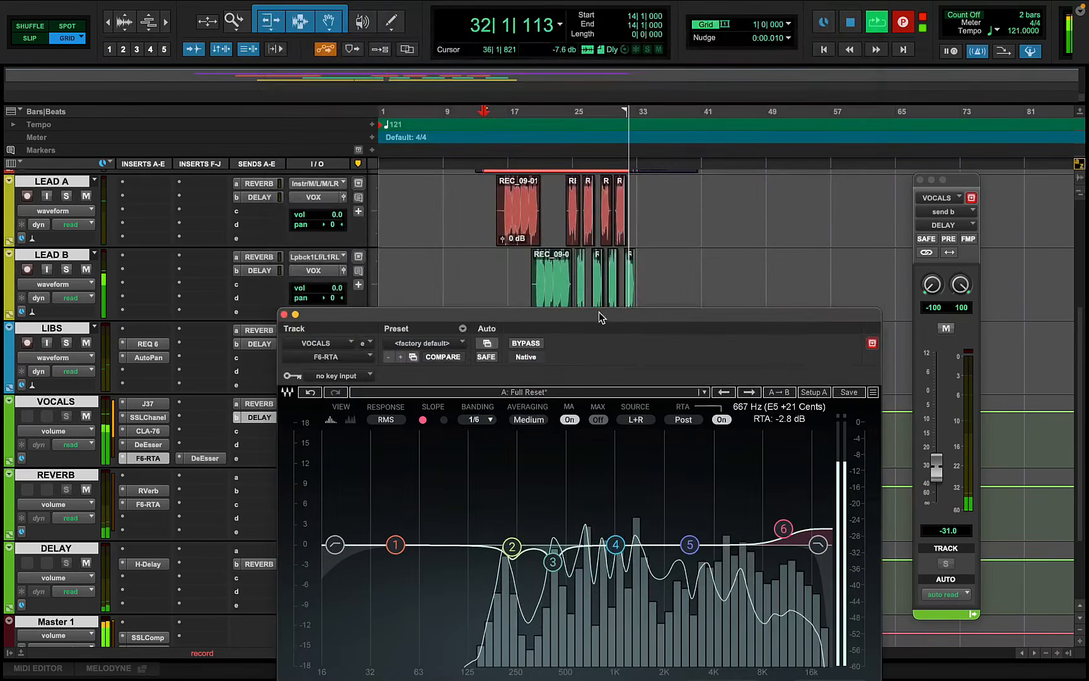
pyautogui.click(490, 113)
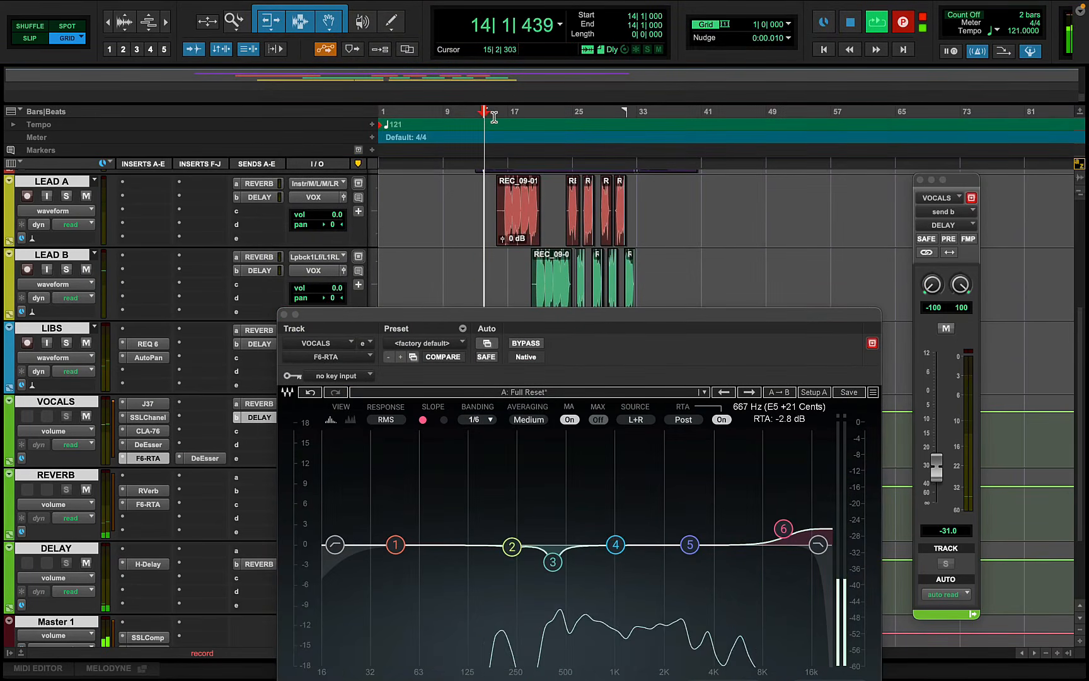
pyautogui.moveTo(561, 310); pyautogui.dragTo(532, 120)
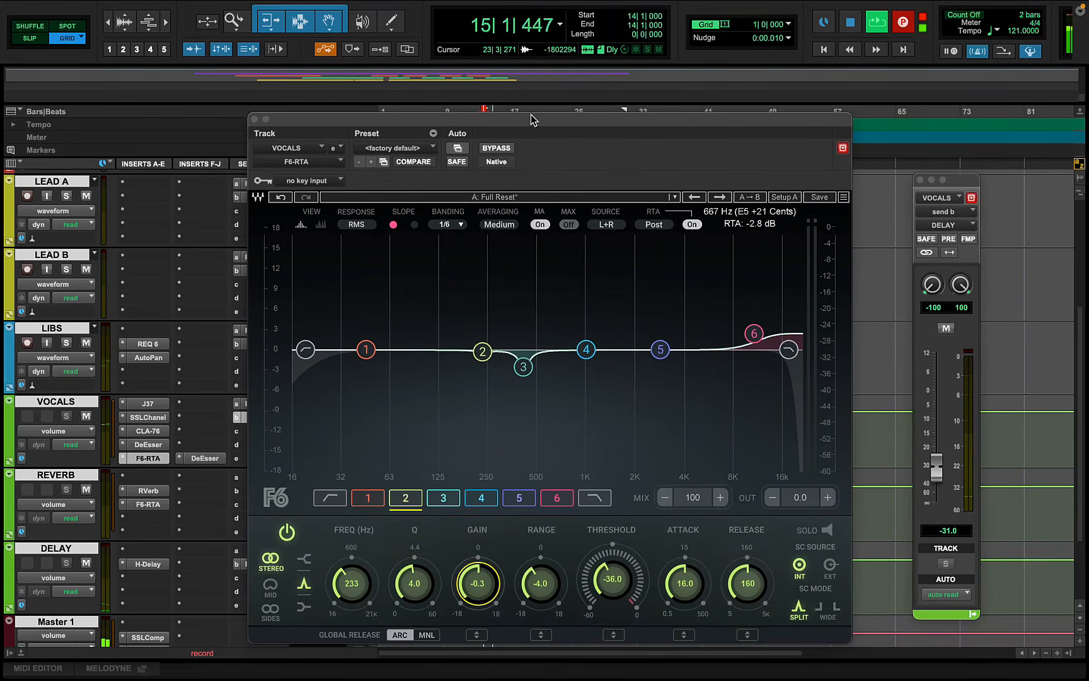
# - Boost band 4 of the VOCALS F6-RTA by 12.1 dB with a Q of 5.2 and tune it to 1029 Hz
pyautogui.click(586, 350)
pyautogui.moveTo(414, 586); pyautogui.dragTo(414, 557)
pyautogui.moveTo(481, 596); pyautogui.dragTo(479, 583)
pyautogui.moveTo(355, 584); pyautogui.dragTo(356, 582)
pyautogui.click(466, 585)
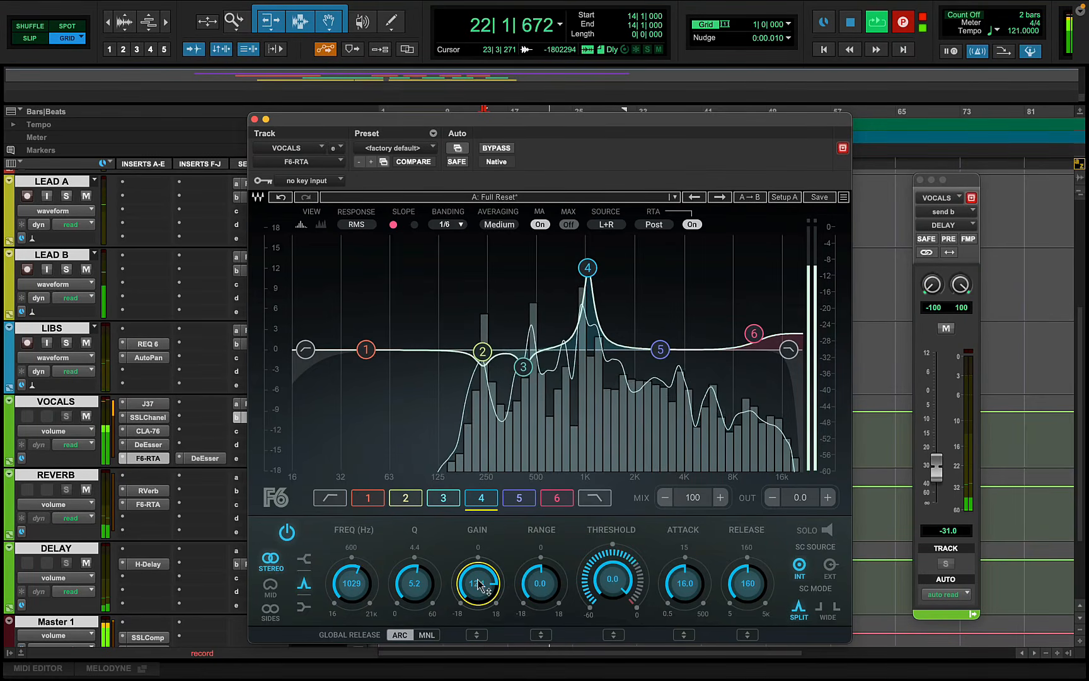
# - Turn band 4 into a dynamic cut with a gain of -2.5, a range of -2.4 and a threshold of -31.4
pyautogui.moveTo(606, 580); pyautogui.dragTo(606, 598)
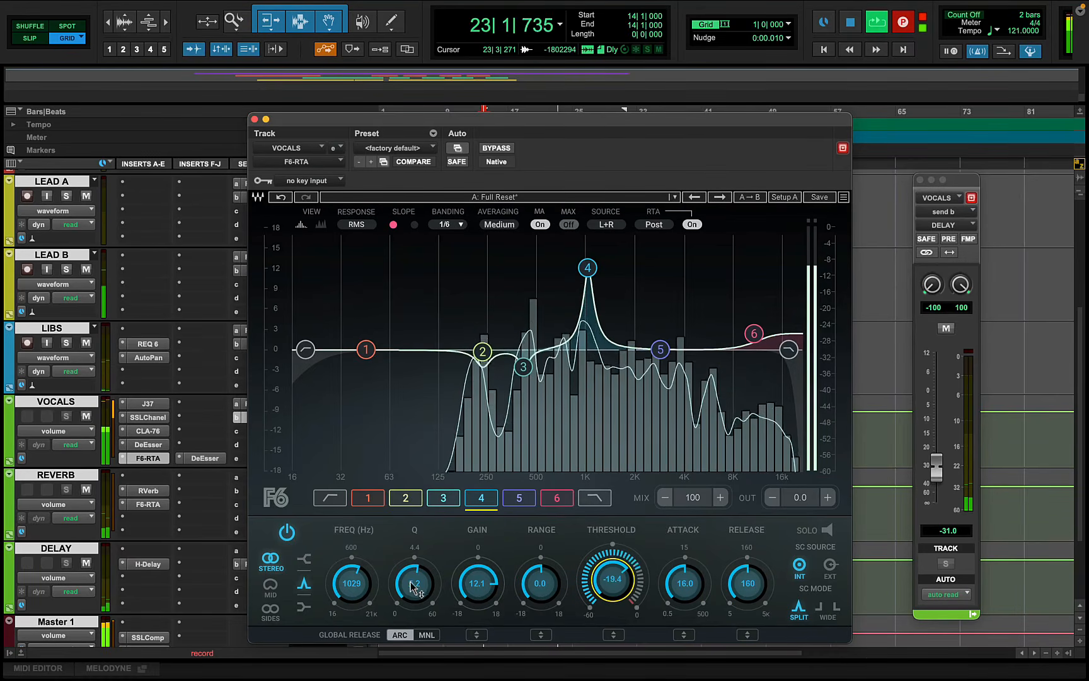
pyautogui.moveTo(477, 584); pyautogui.dragTo(477, 598)
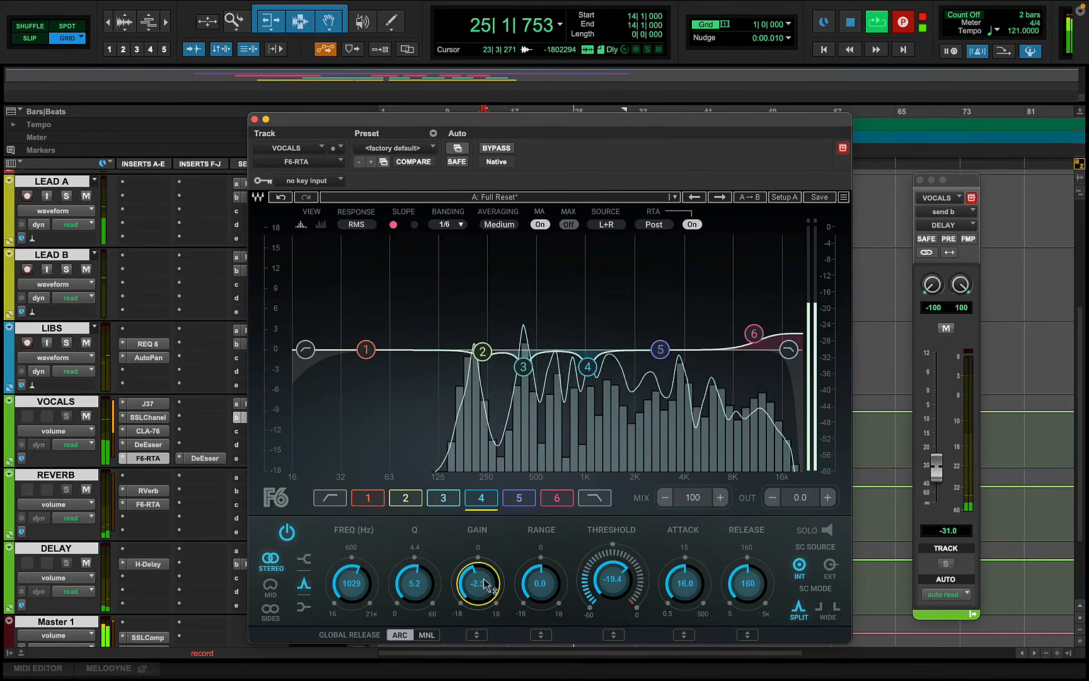
pyautogui.moveTo(540, 583); pyautogui.dragTo(603, 600)
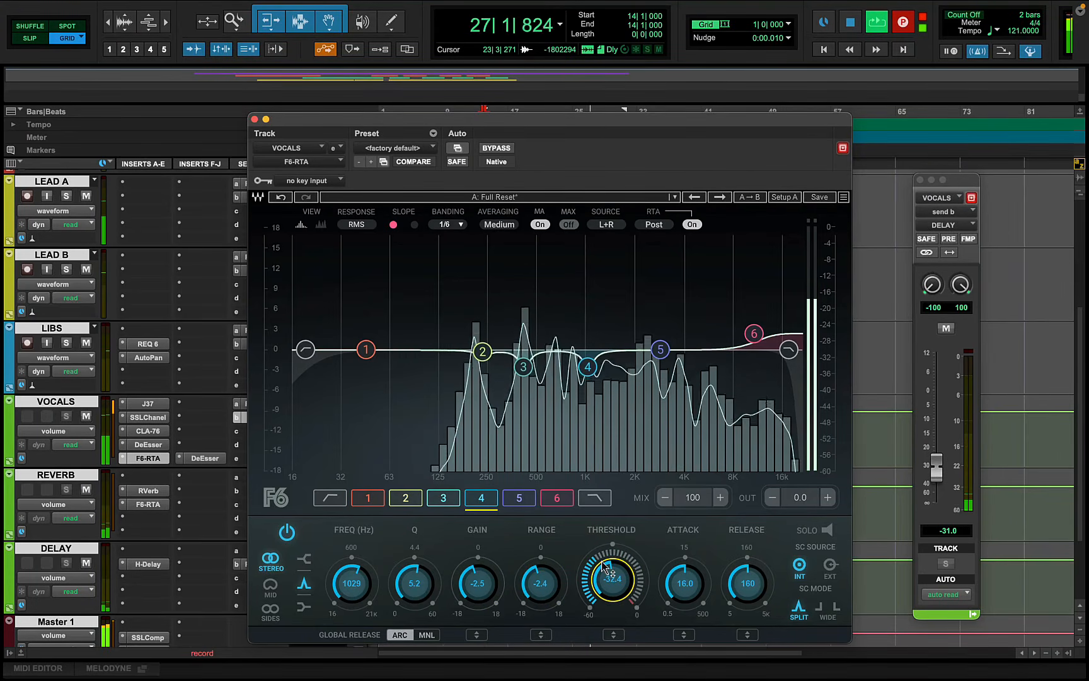
pyautogui.moveTo(615, 566); pyautogui.dragTo(610, 566)
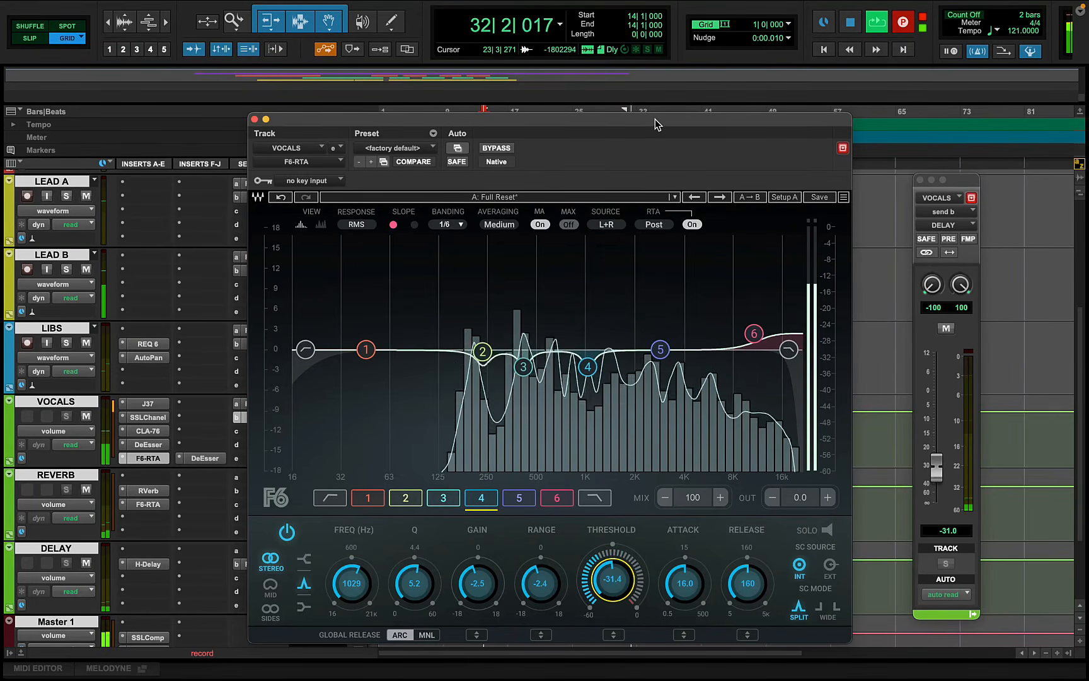
# - Restart playback from bar 14 and boost band 5 of the VOCALS F6-RTA by 1.3 dB at 5509 Hz
pyautogui.moveTo(656, 124); pyautogui.dragTo(694, 178)
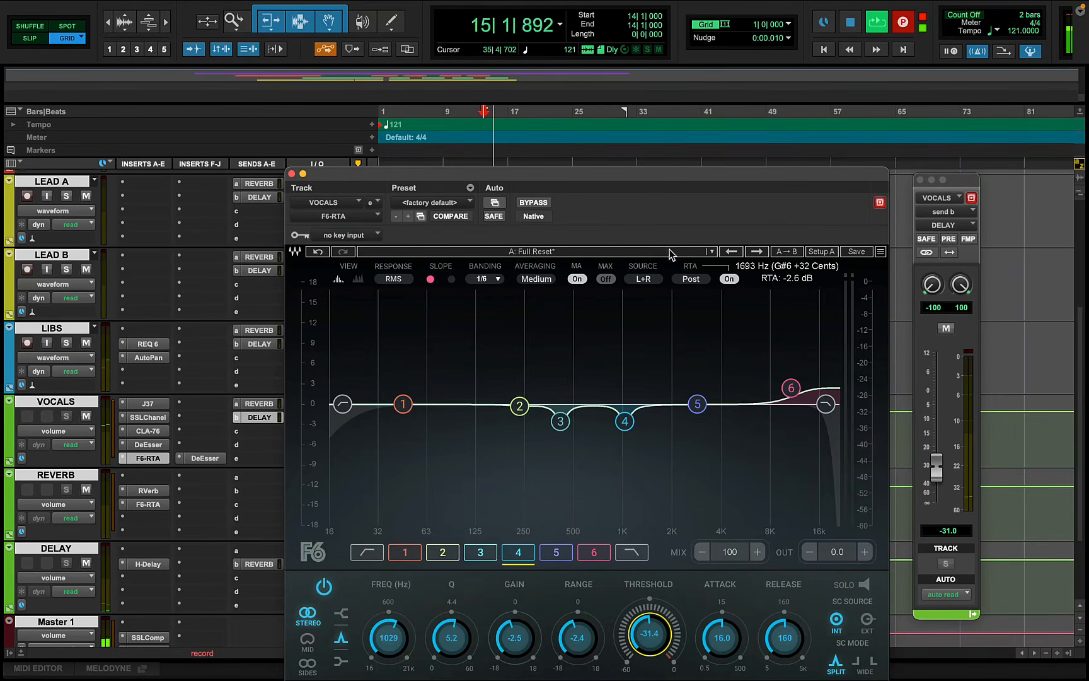
pyautogui.moveTo(678, 185); pyautogui.dragTo(599, 110)
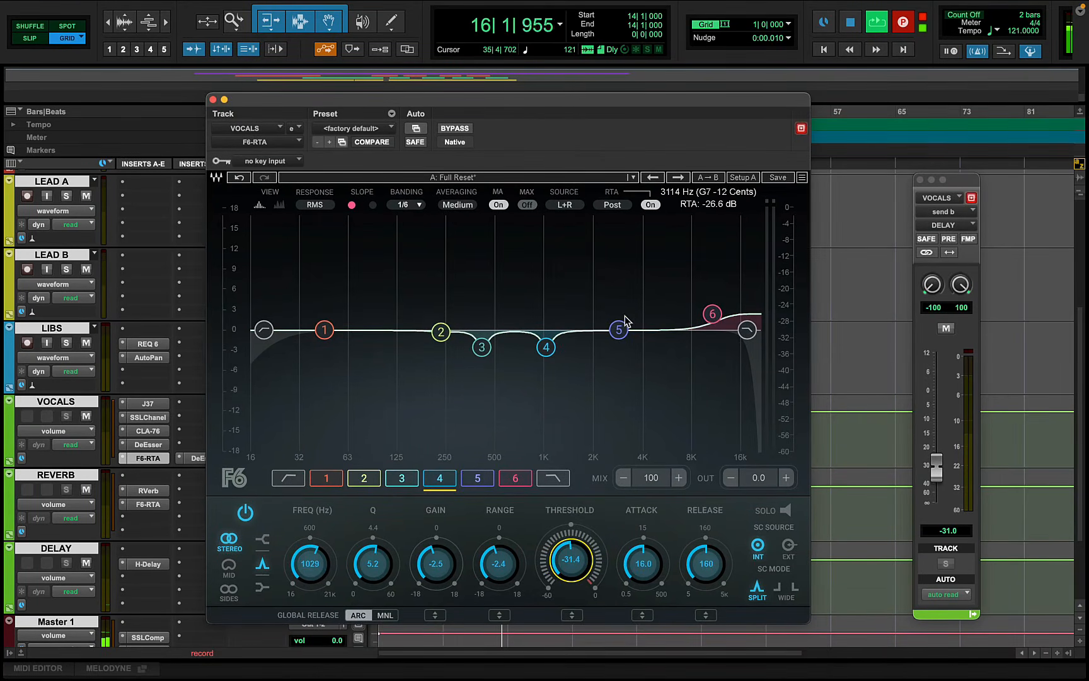
pyautogui.moveTo(618, 330); pyautogui.dragTo(661, 315)
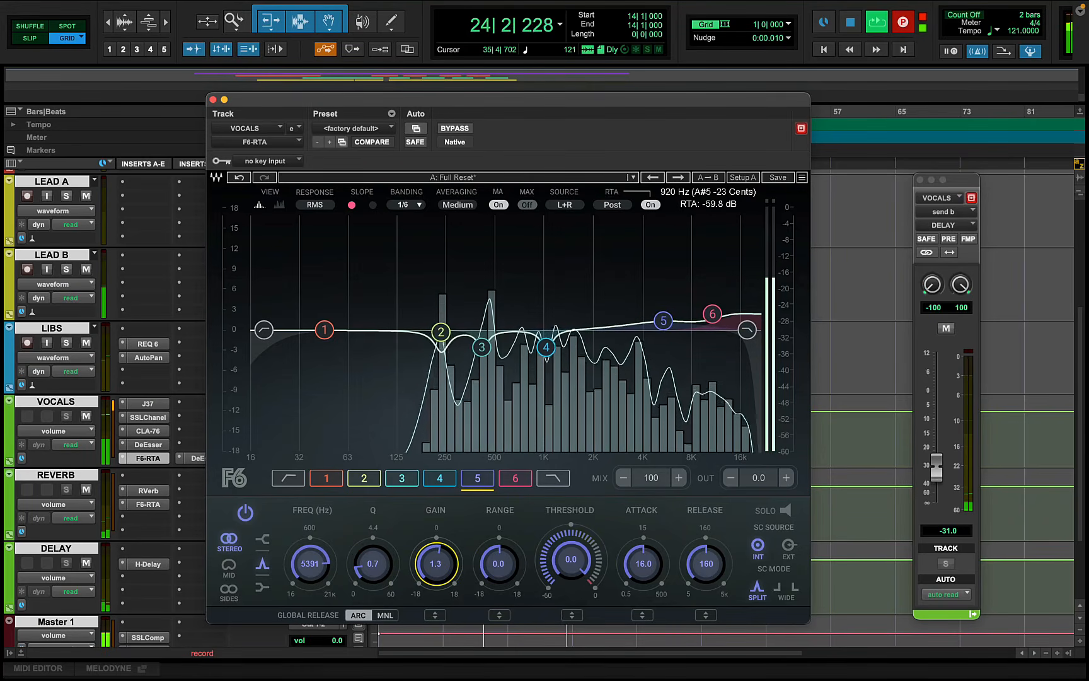
pyautogui.moveTo(312, 566); pyautogui.dragTo(312, 564)
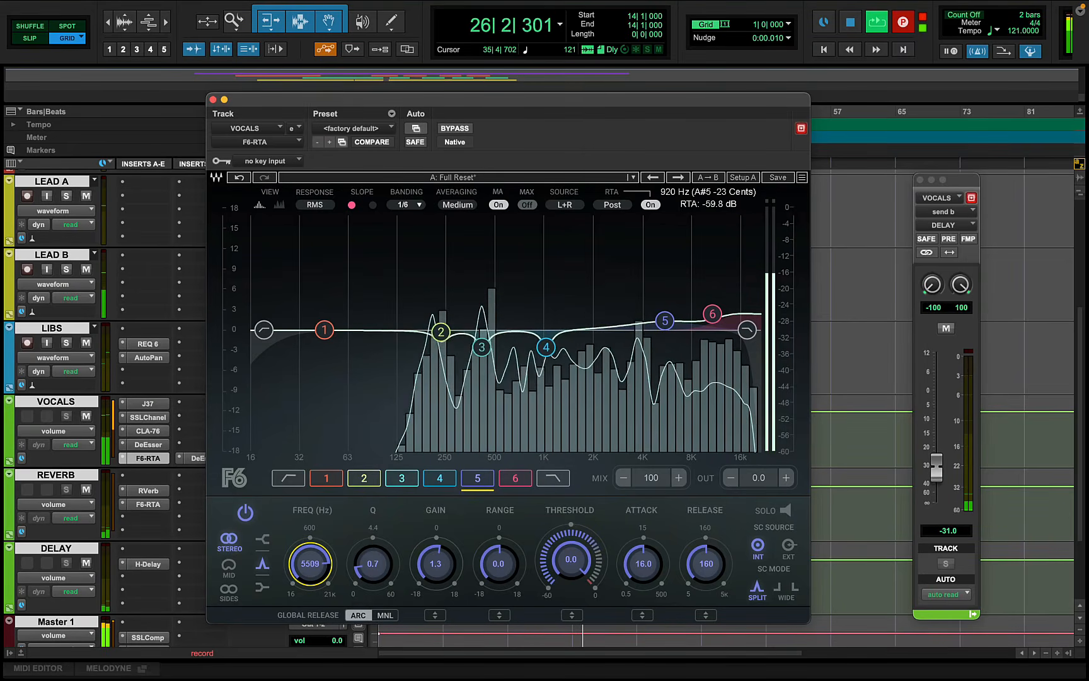
# - Compare the vocals with band 5 switched off and on during playback, leaving it enabled
pyautogui.click(246, 513)
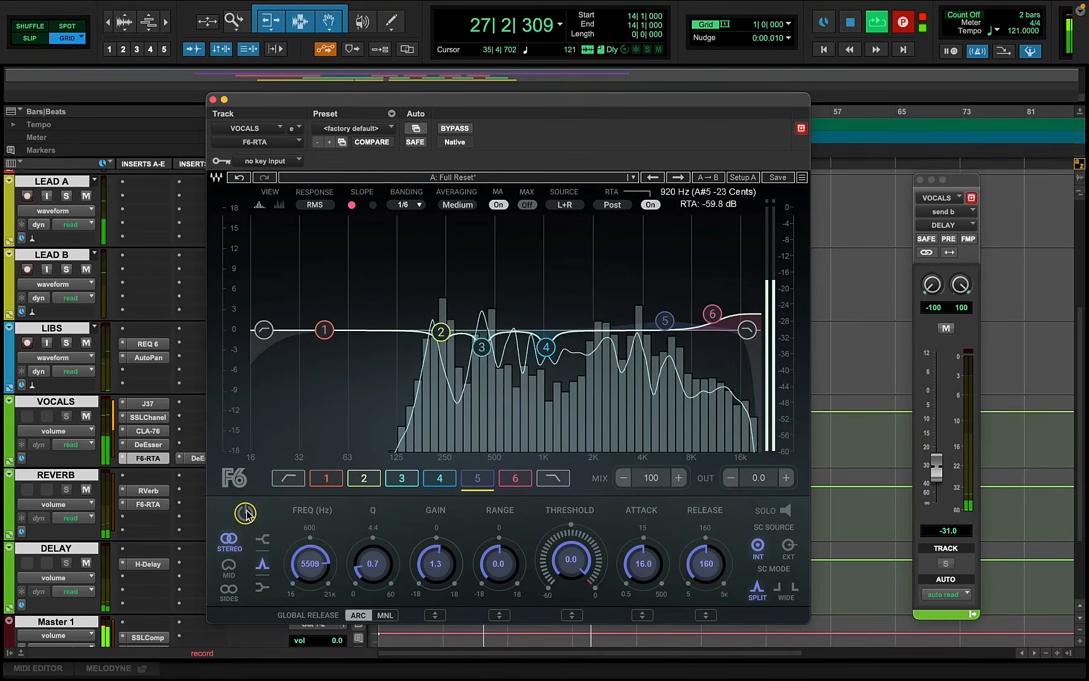
pyautogui.click(246, 513)
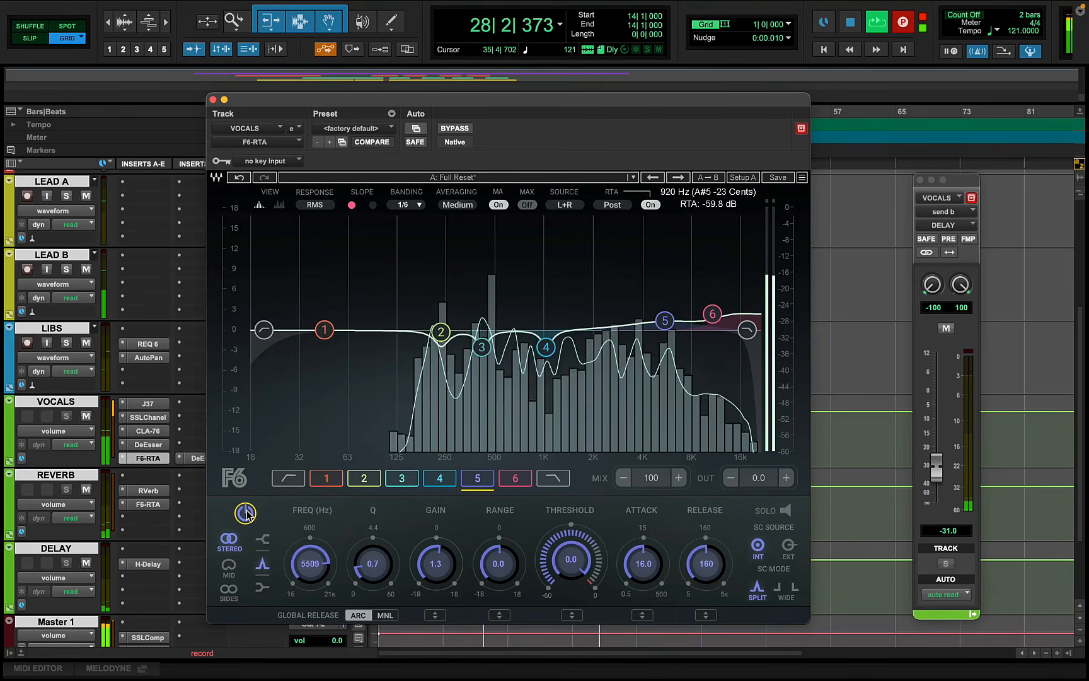
pyautogui.click(246, 513)
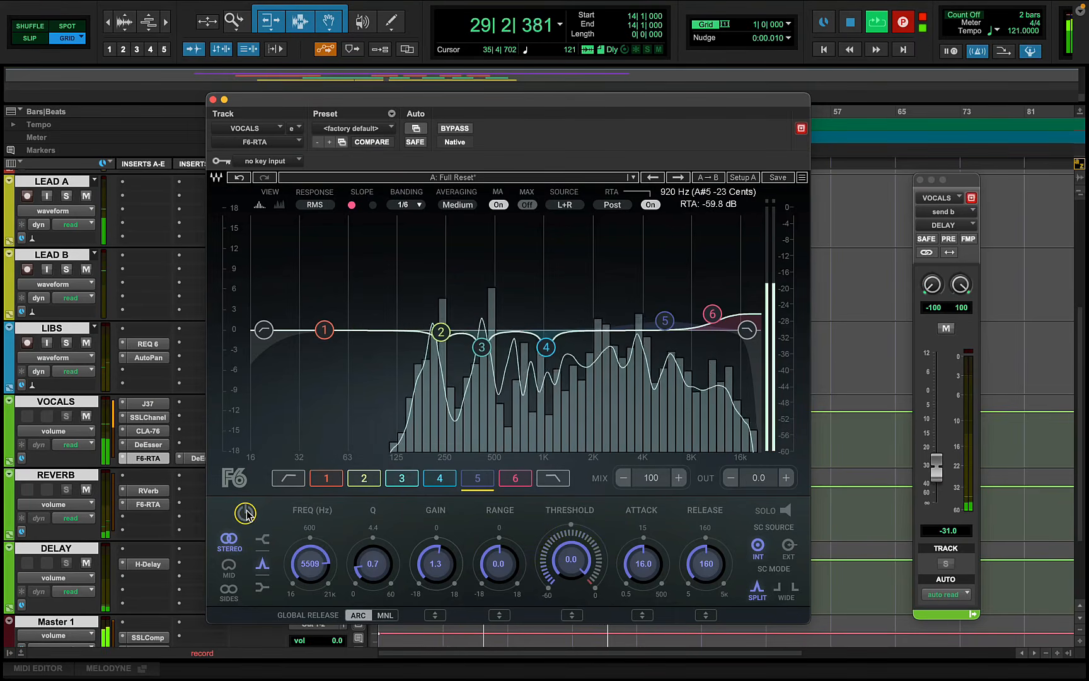
pyautogui.click(246, 513)
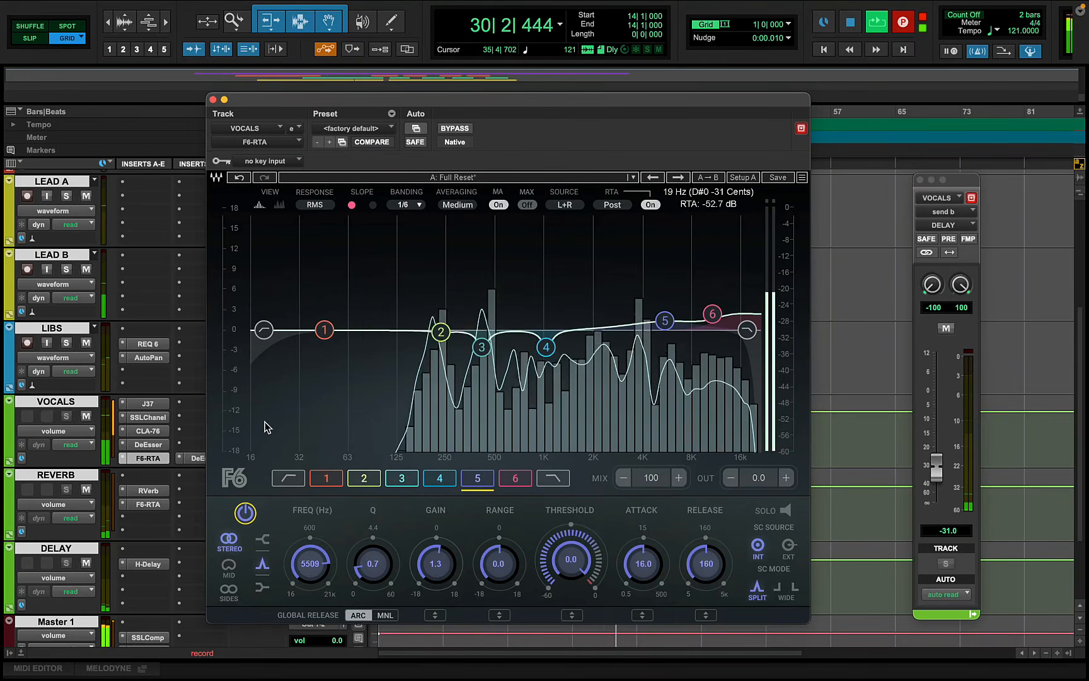
# - Restart playback and boost band 1 of the VOCALS F6-RTA by 7.5 dB with a Q of 5.5, sweeping it to 2603 Hz
pyautogui.click(325, 334)
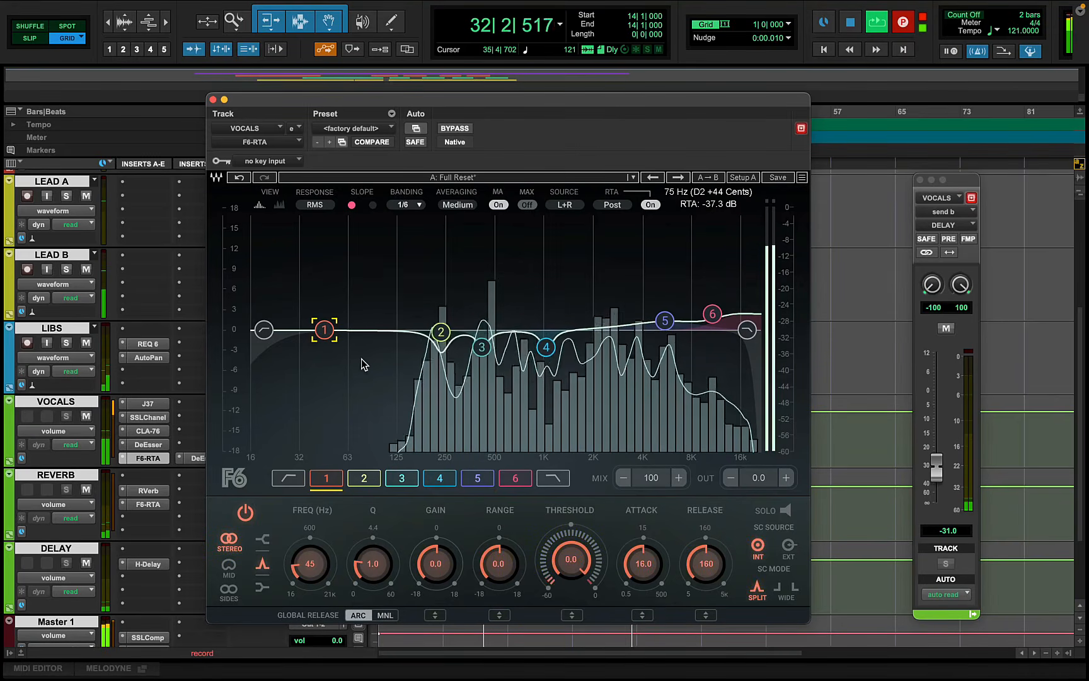
pyautogui.press('space')
pyautogui.press('space')
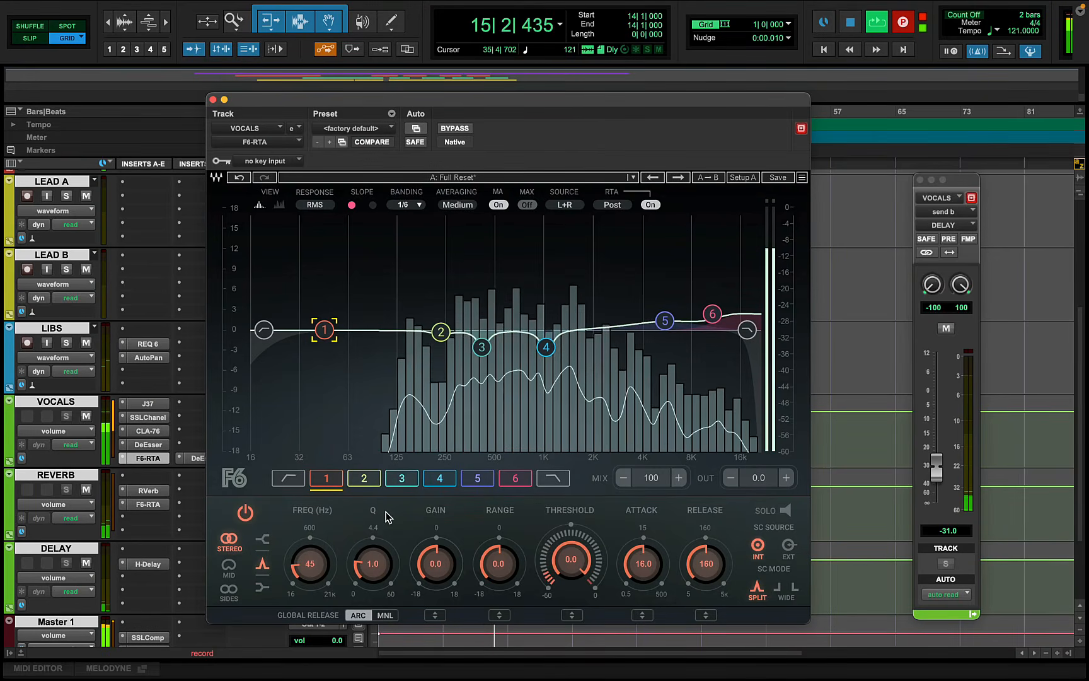
pyautogui.moveTo(326, 557); pyautogui.dragTo(374, 532)
pyautogui.moveTo(433, 564); pyautogui.dragTo(433, 536)
pyautogui.click(309, 562)
pyautogui.moveTo(310, 563); pyautogui.dragTo(309, 539)
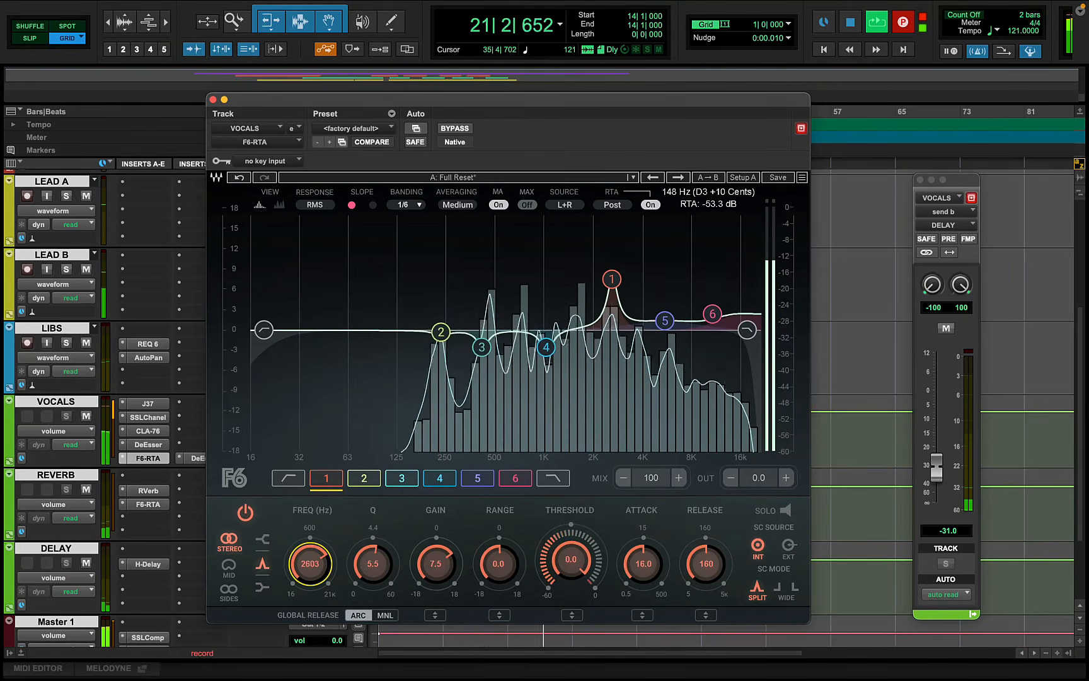
# - Raise the band 1 boost to 9.8 dB and sweep its frequency to 2205 Hz
pyautogui.moveTo(313, 560); pyautogui.dragTo(313, 564)
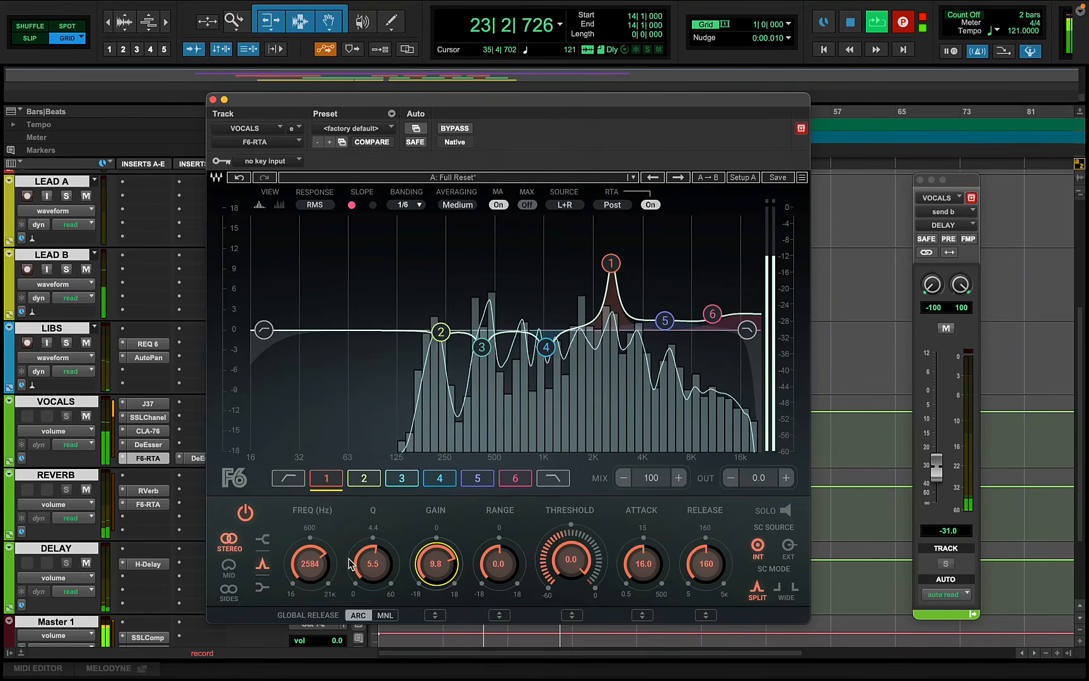
pyautogui.click(310, 563)
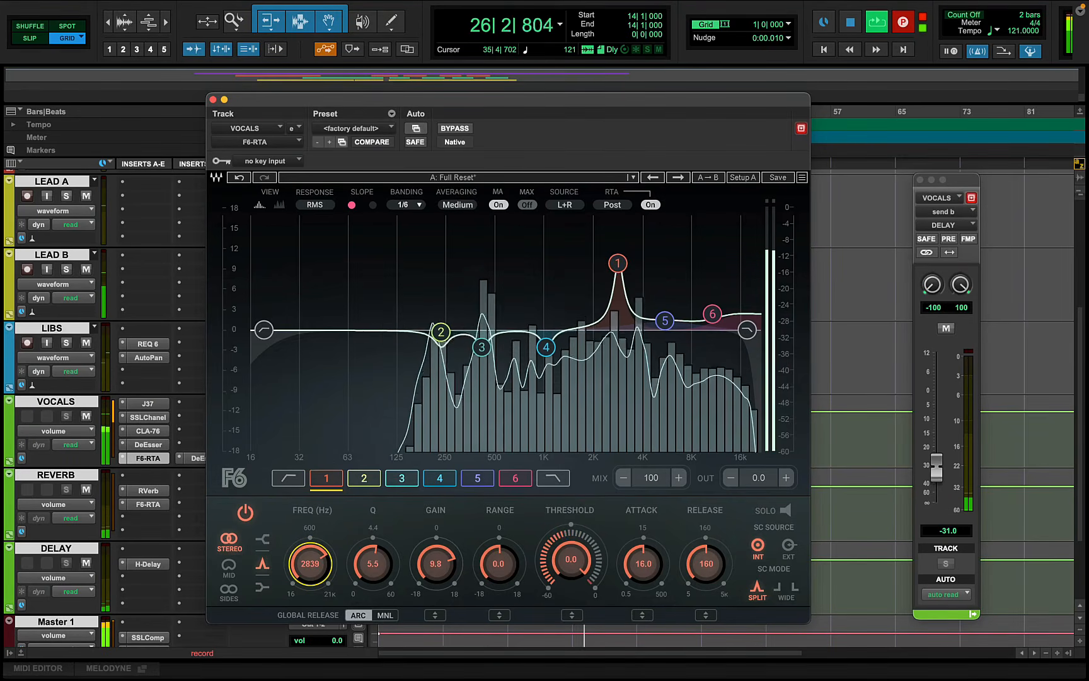
pyautogui.moveTo(310, 563); pyautogui.dragTo(310, 569)
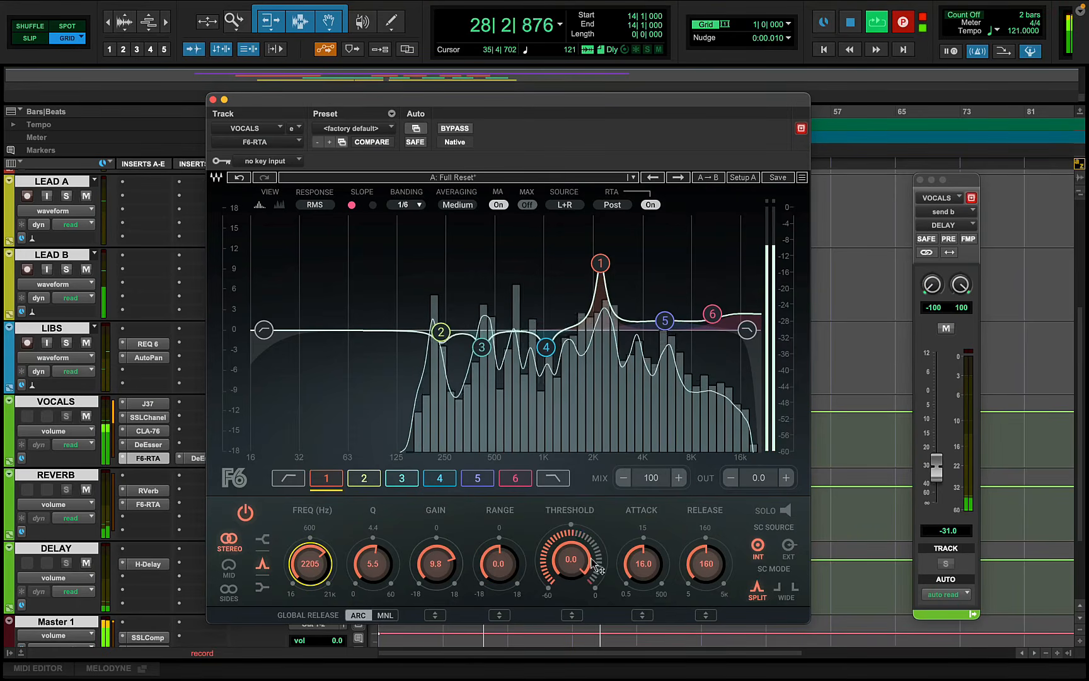
# - Reset the band 1 gain to 0.0 and set its range to -3.2 and its threshold to -34.8
pyautogui.moveTo(596, 567); pyautogui.dragTo(572, 561)
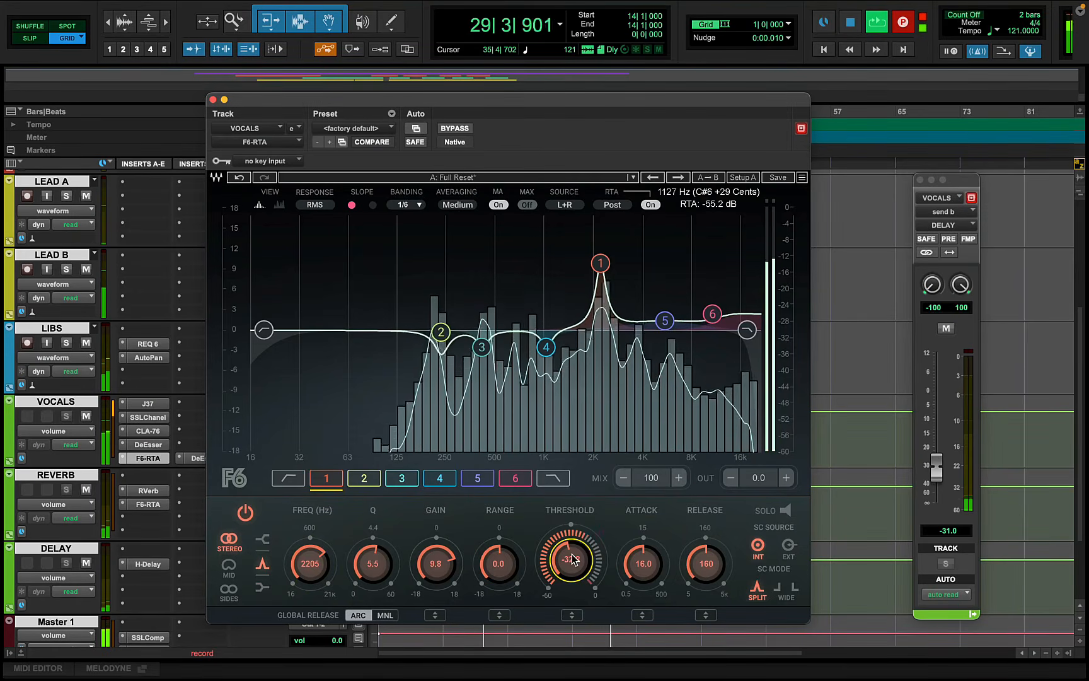
pyautogui.keyDown('alt'); pyautogui.click(442, 570); pyautogui.keyUp('alt')
pyautogui.moveTo(505, 570); pyautogui.dragTo(555, 564)
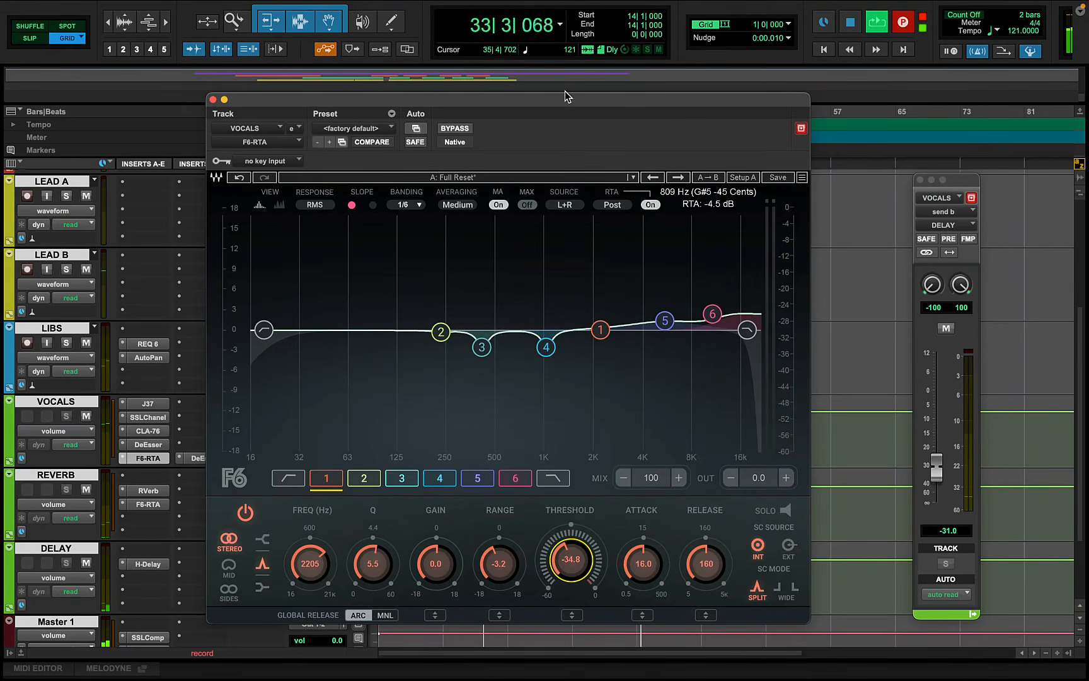
# - Play from bar 16 and set the low-cut filter of the VOCALS F6-RTA to 94 Hz with an 18 dB/oct slope
pyautogui.moveTo(565, 96); pyautogui.dragTo(634, 288)
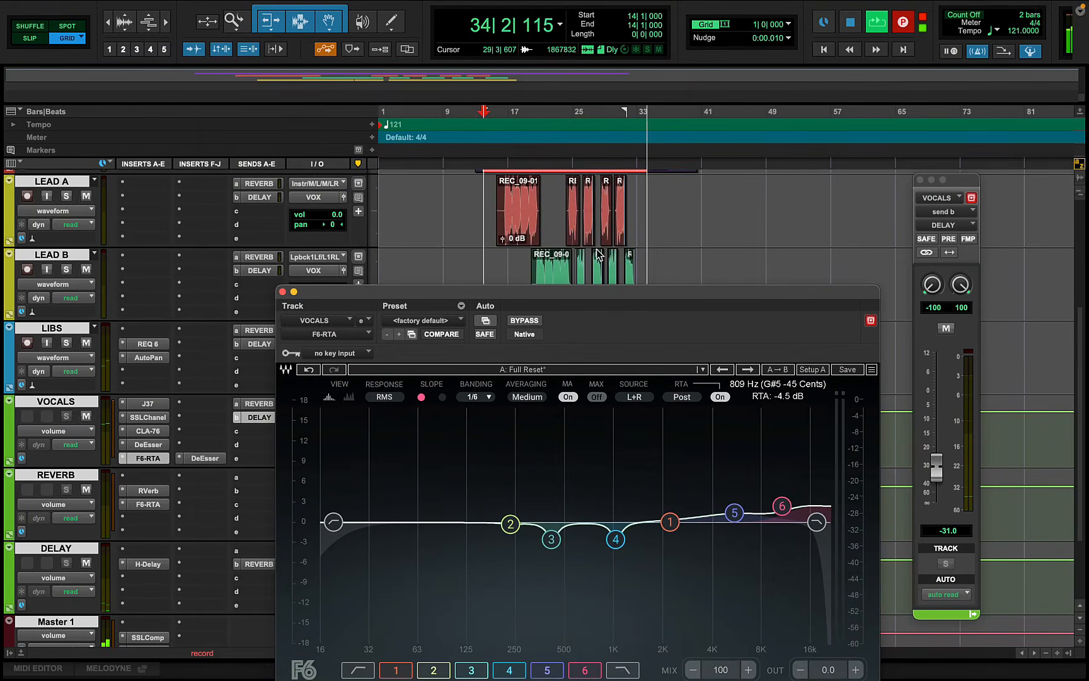
pyautogui.click(497, 113)
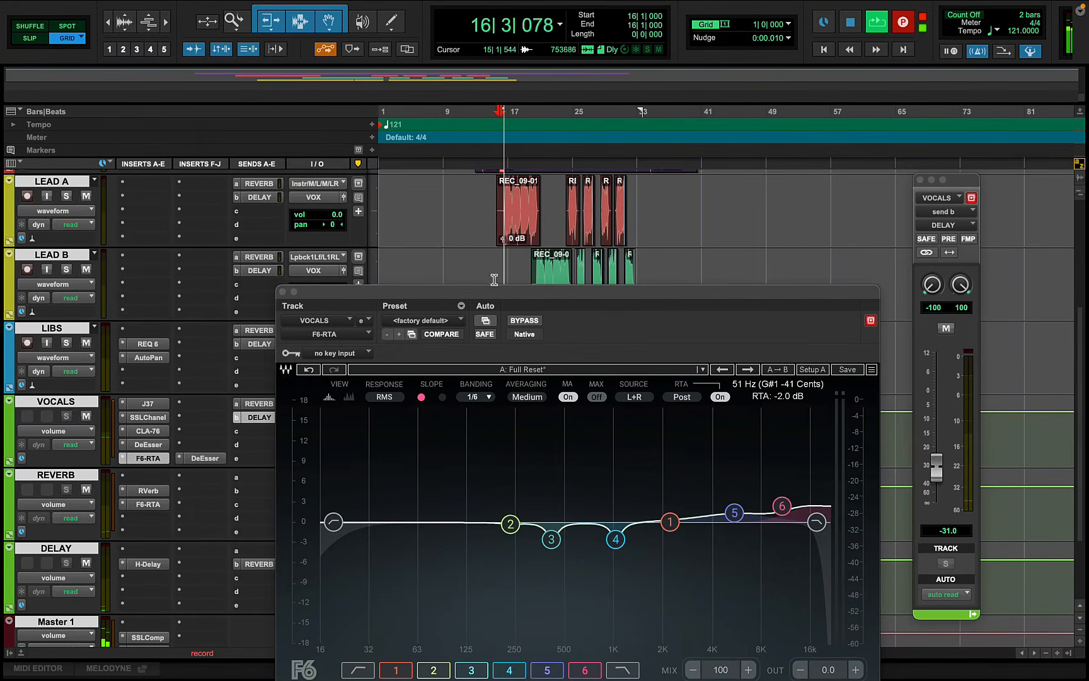
pyautogui.moveTo(504, 290); pyautogui.dragTo(489, 143)
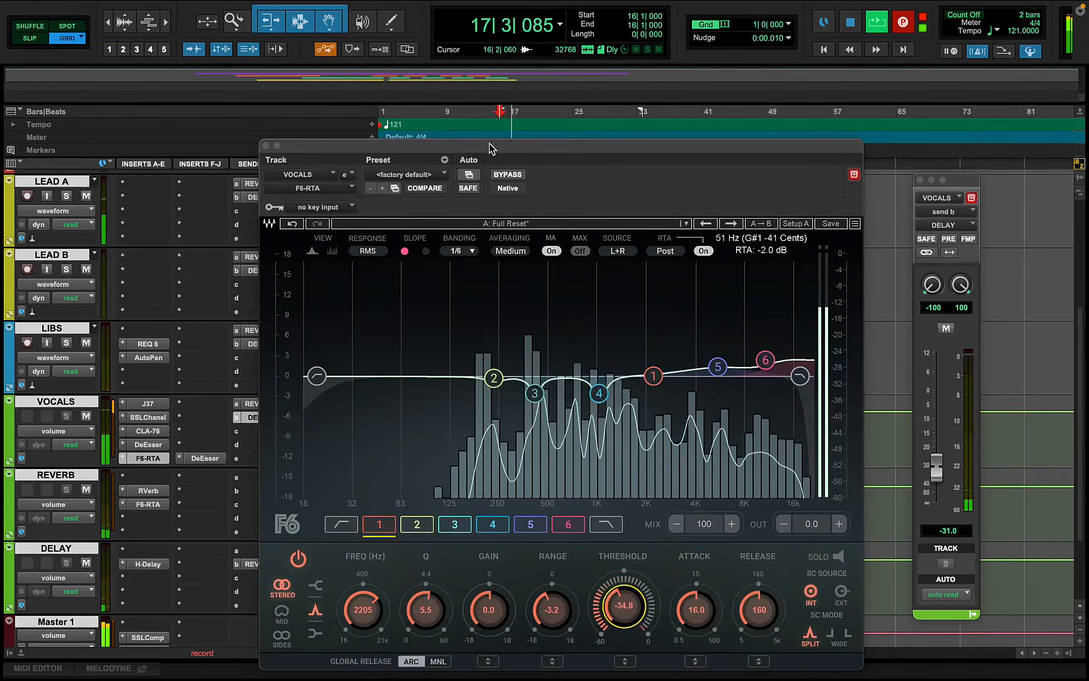
pyautogui.click(317, 376)
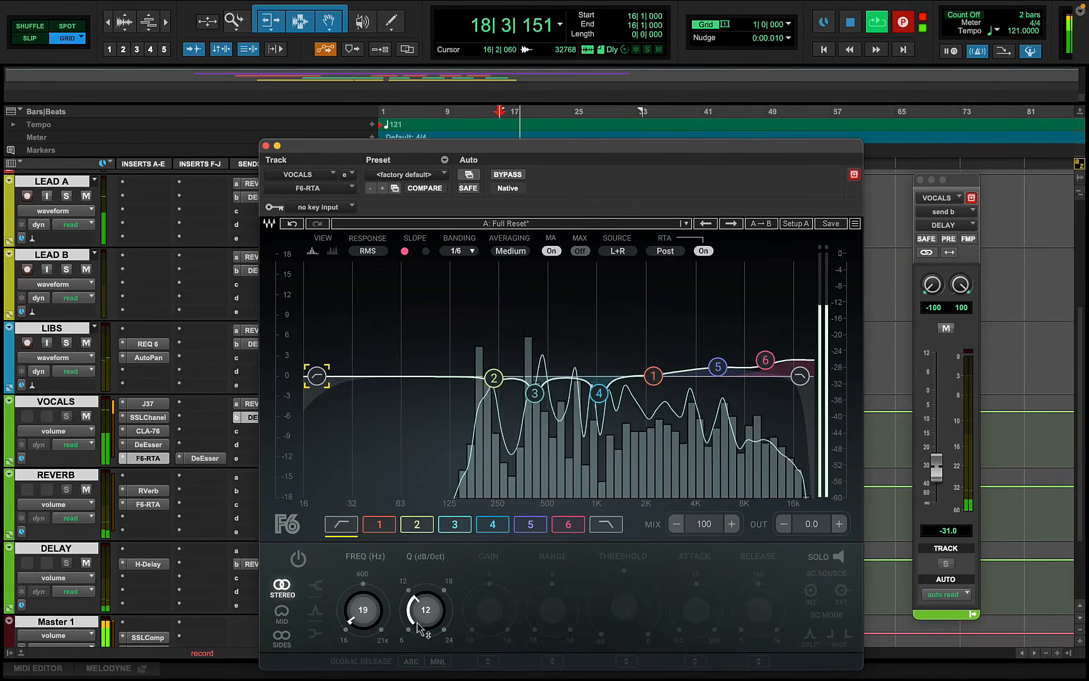
pyautogui.moveTo(418, 627); pyautogui.dragTo(418, 589)
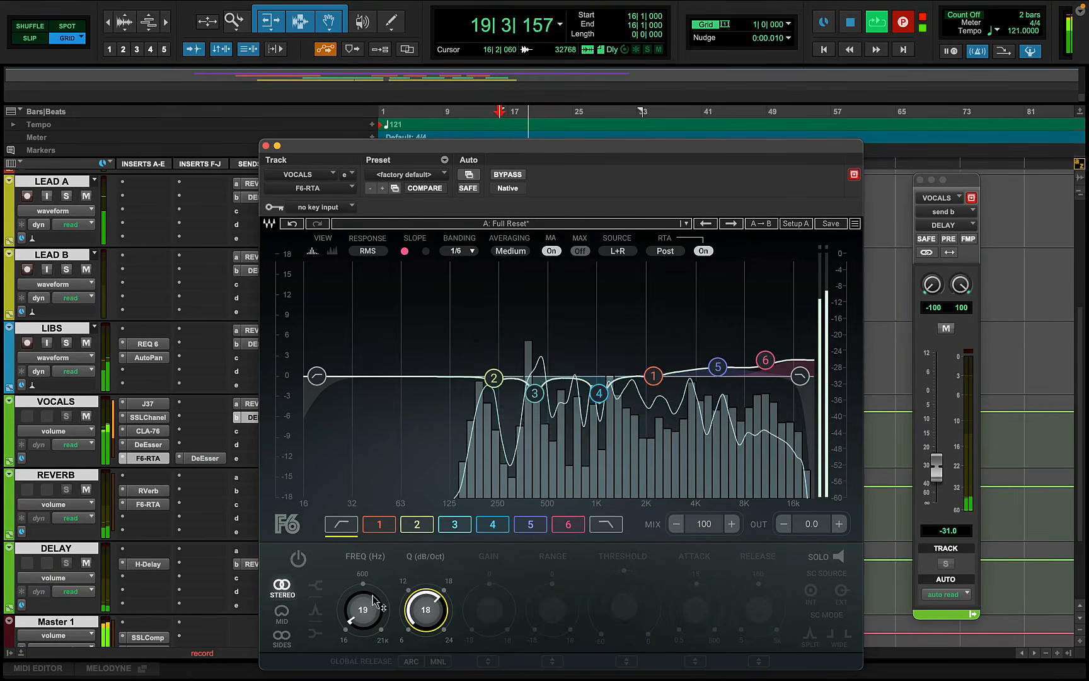
pyautogui.moveTo(361, 610); pyautogui.dragTo(362, 582)
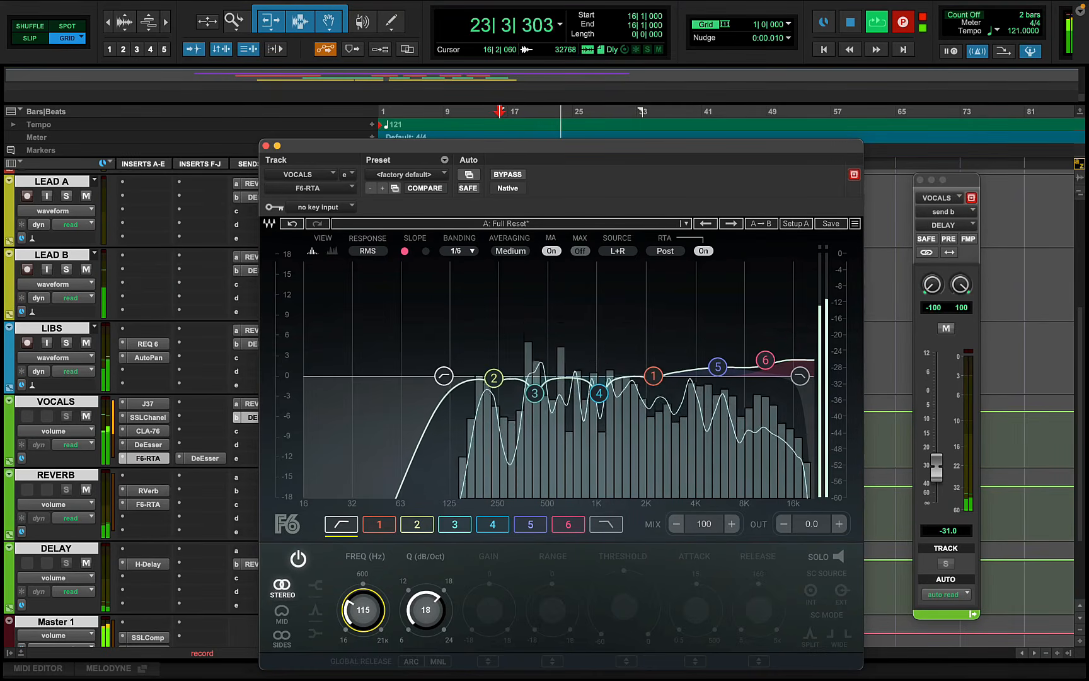
pyautogui.moveTo(362, 582); pyautogui.dragTo(362, 586)
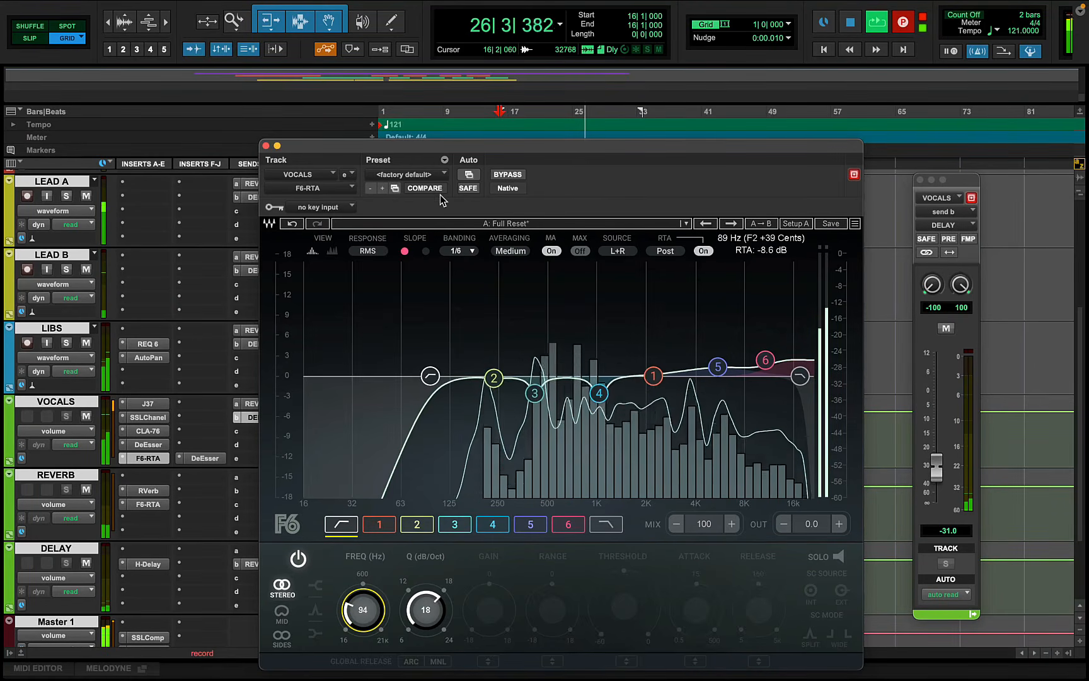
# - Close the VOCALS F6-RTA and bring the REC and MIC AND TUNE tracks into view
pyautogui.click(265, 146)
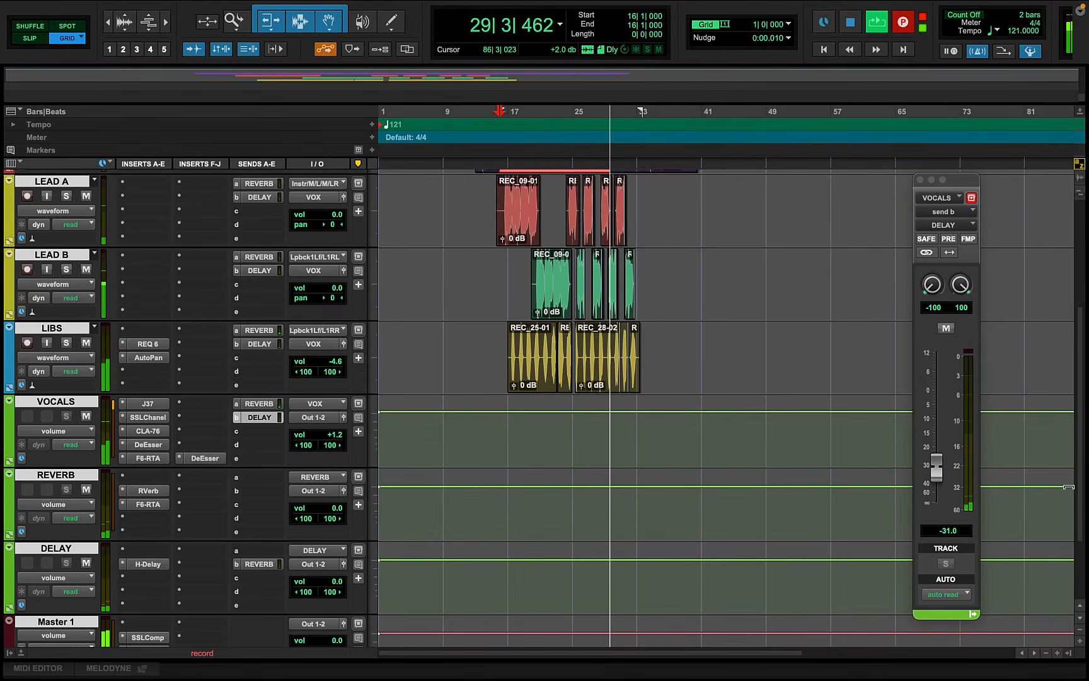
pyautogui.scroll(1, 1076, 500)
pyautogui.scroll(5, 1076, 500)
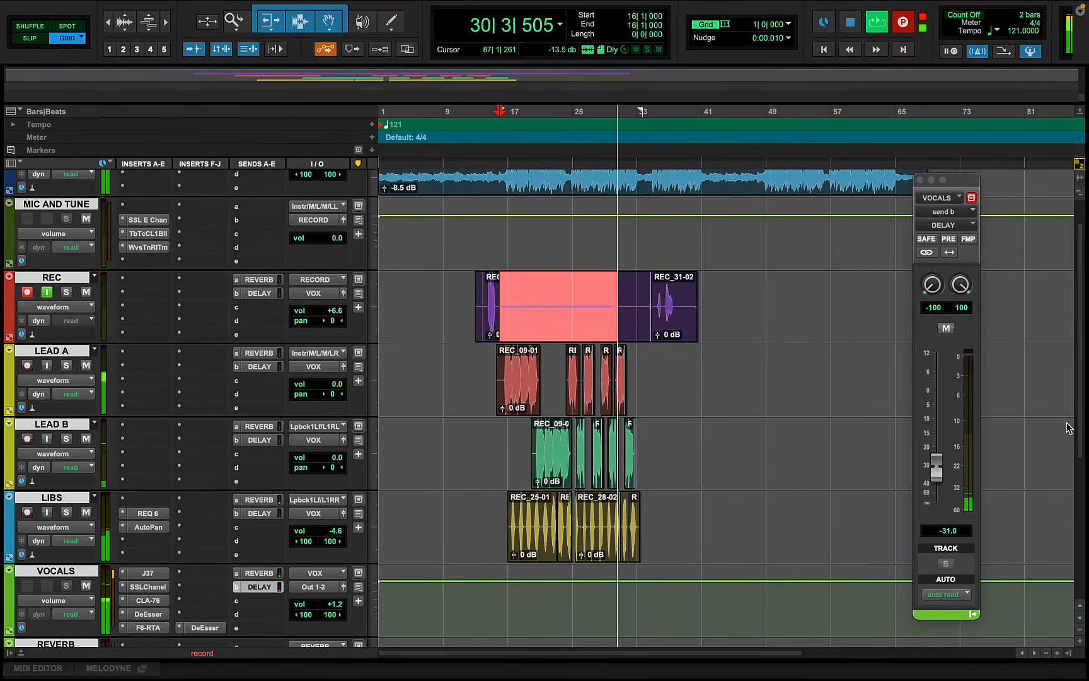
# - Save the session as the template "2025 get started" in the ATROCITY category, replacing the existing template
pyautogui.scroll(2, 1065, 382)
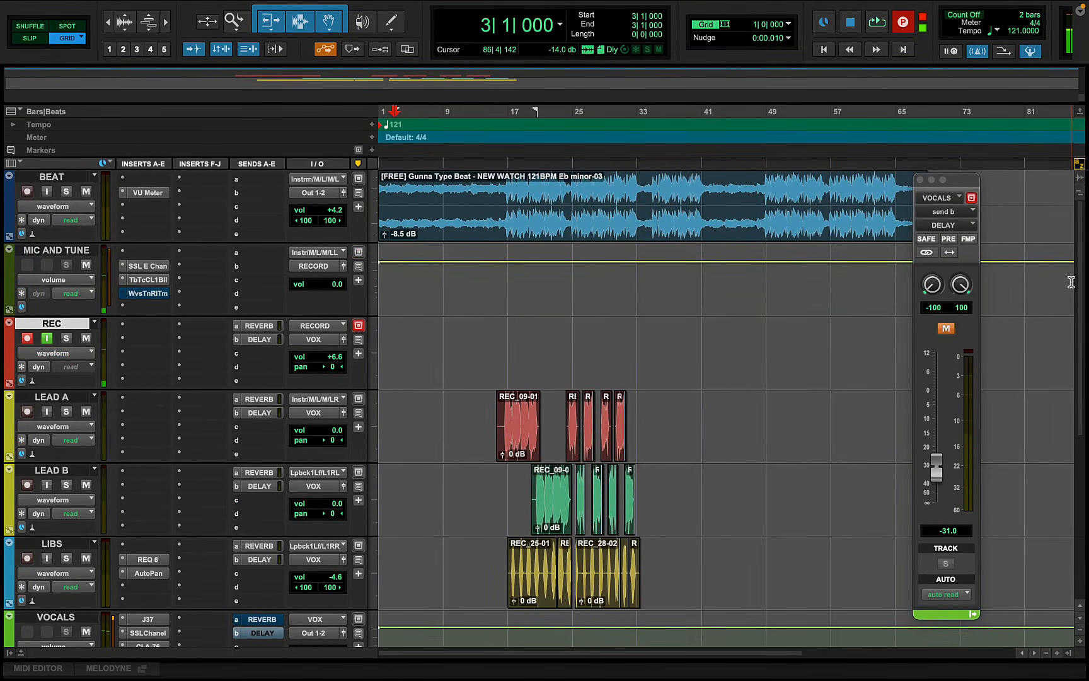
pyautogui.moveTo(471, 5)
pyautogui.click(109, 9)
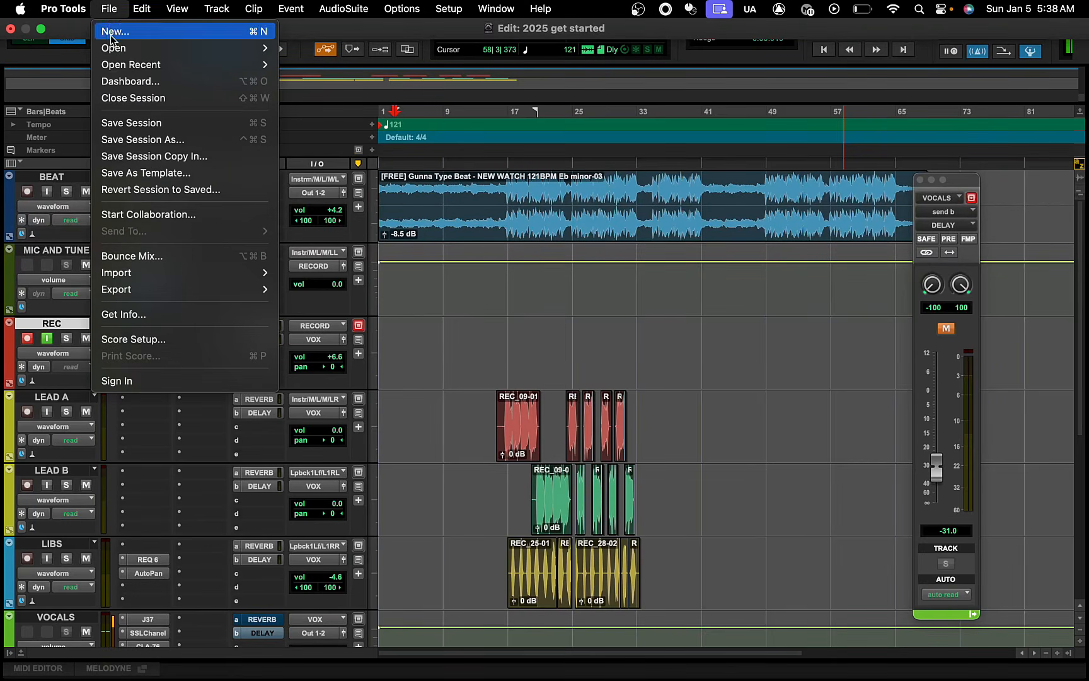
pyautogui.click(146, 172)
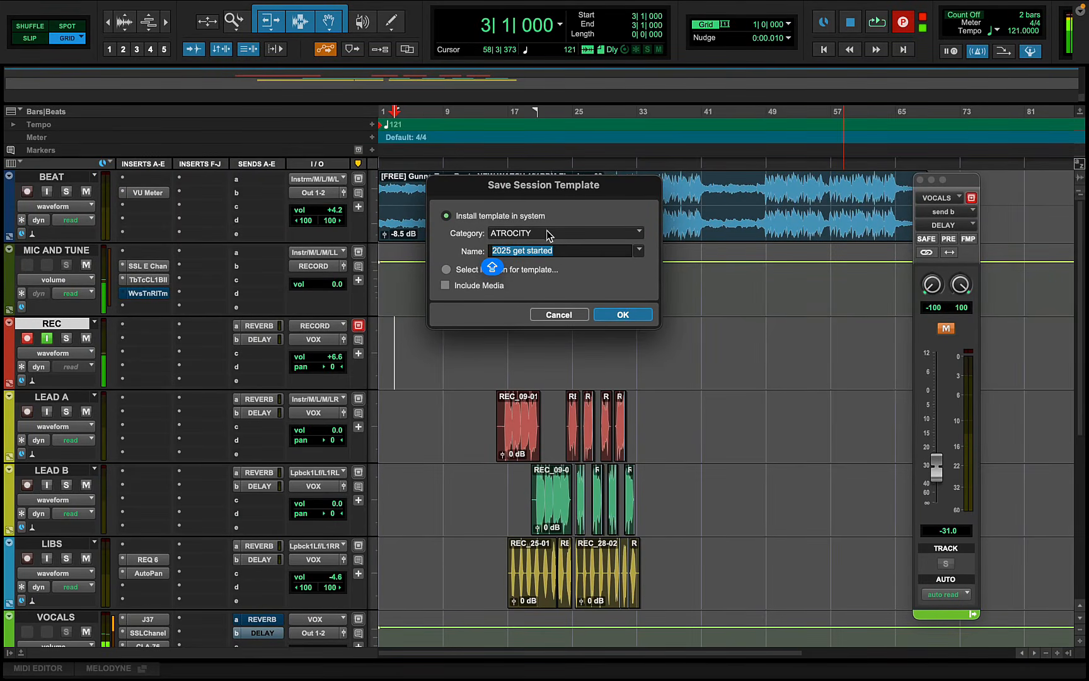
pyautogui.click(619, 315)
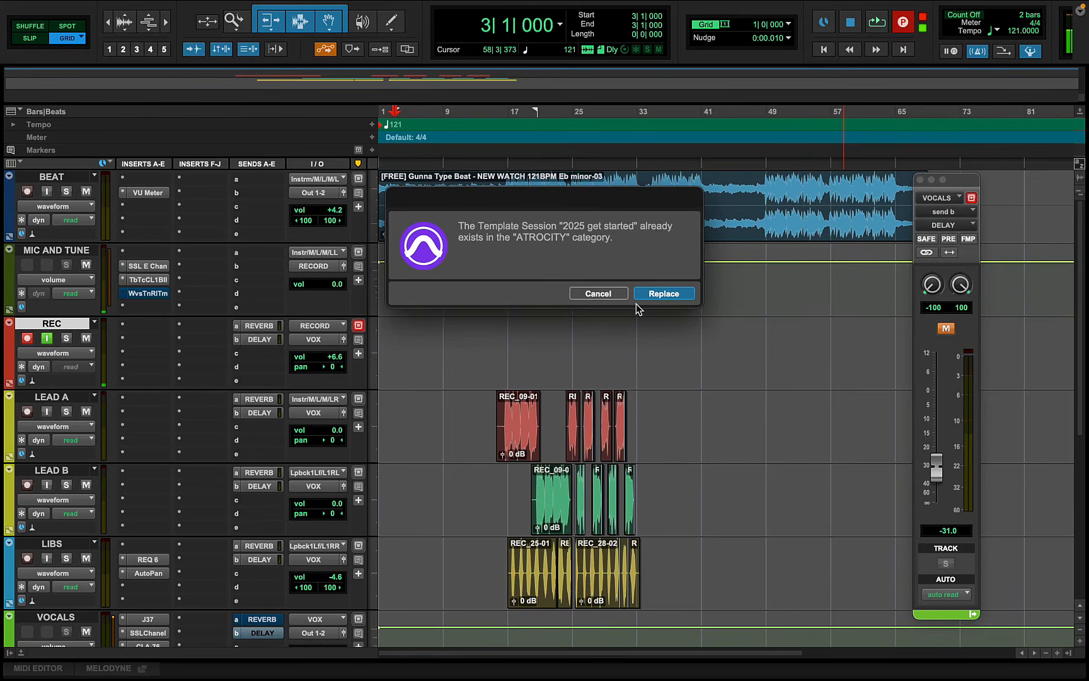
pyautogui.click(664, 294)
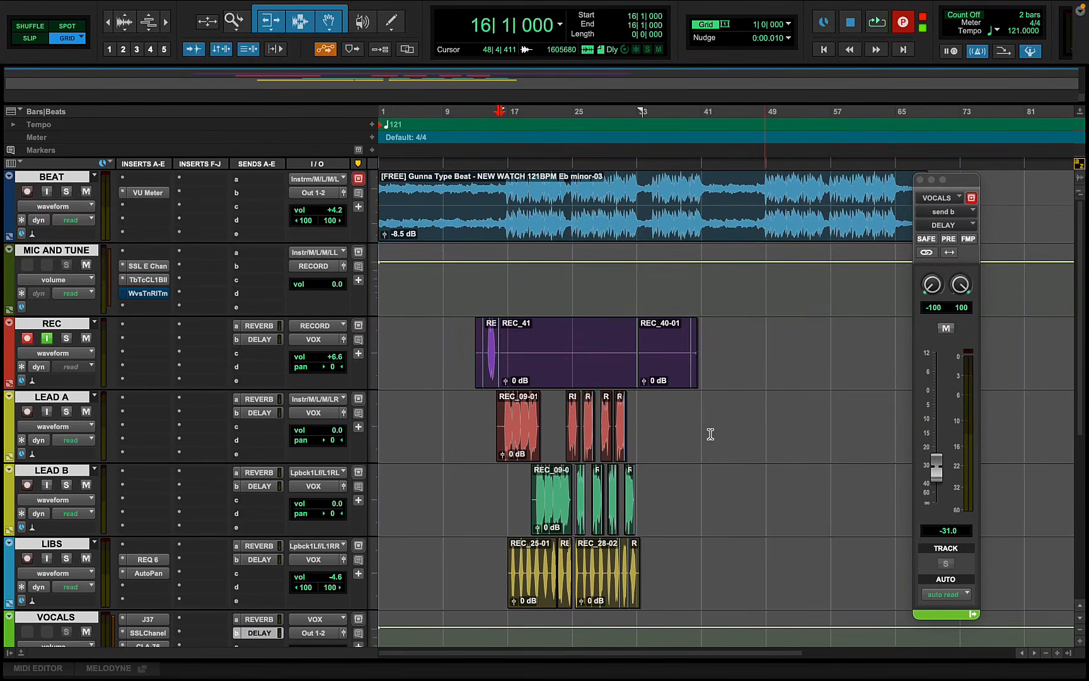
# - Play the arrangement from bar 16 to hear the full vocal mix over the beat
pyautogui.press('space')
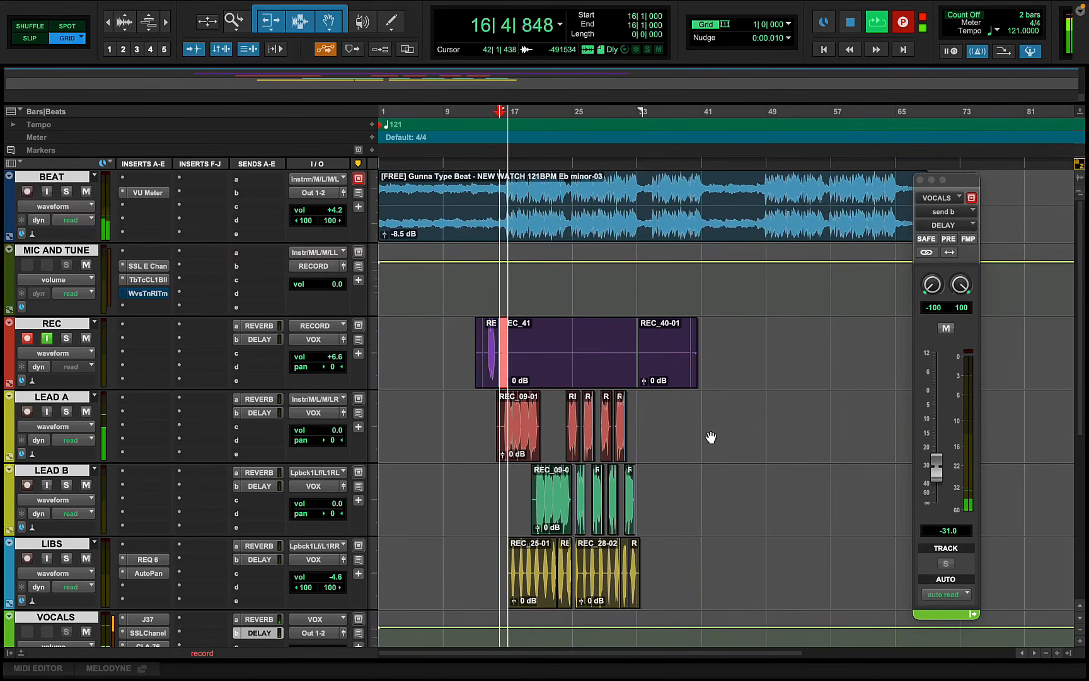